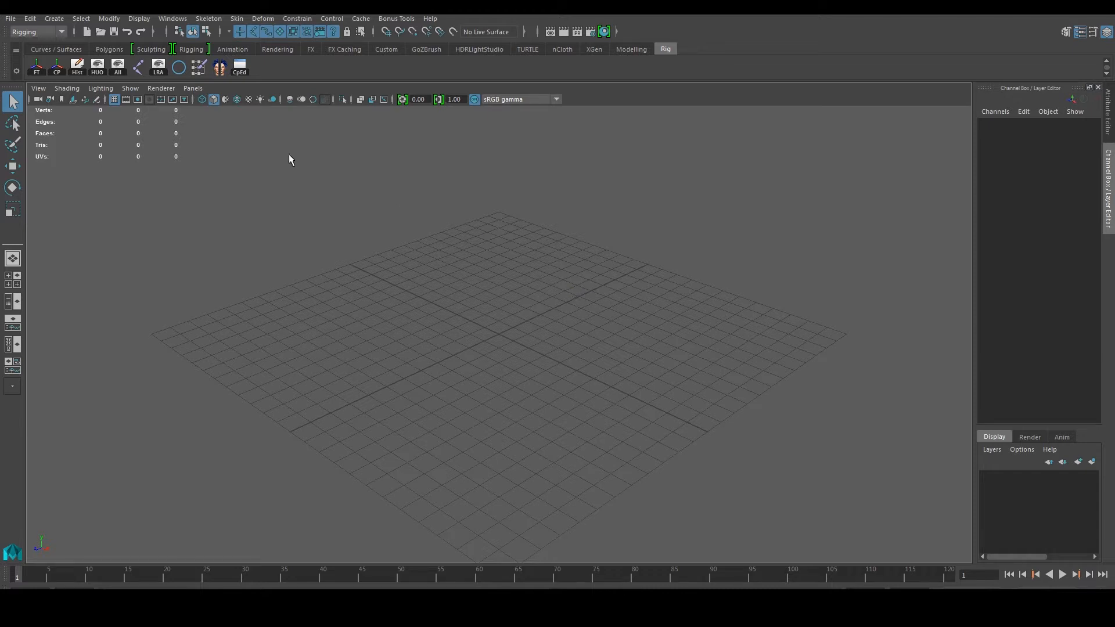
# Step: Switch to the Animation menu set and create a polygon cube at the grid's origin
pyautogui.click(51, 32)
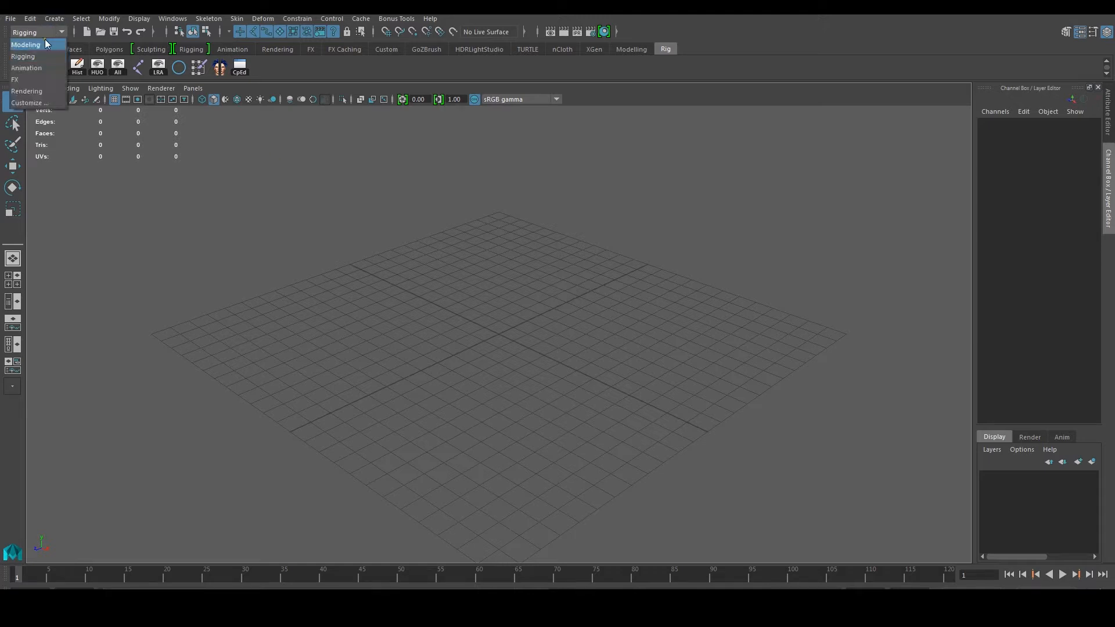
pyautogui.click(26, 68)
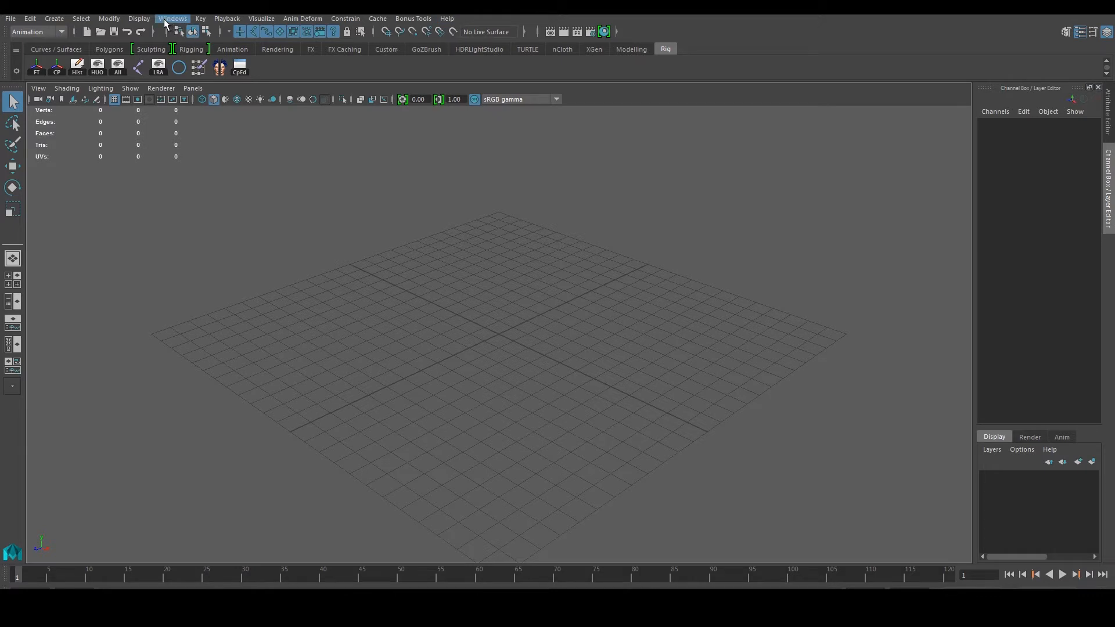
pyautogui.click(58, 21)
pyautogui.moveTo(81, 59)
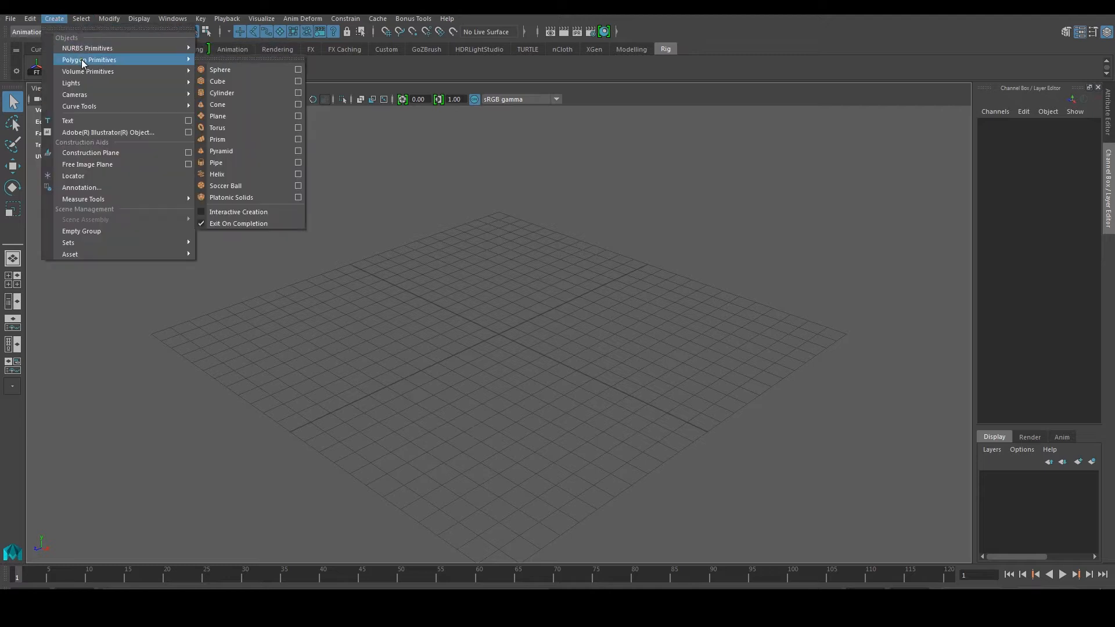
pyautogui.click(230, 84)
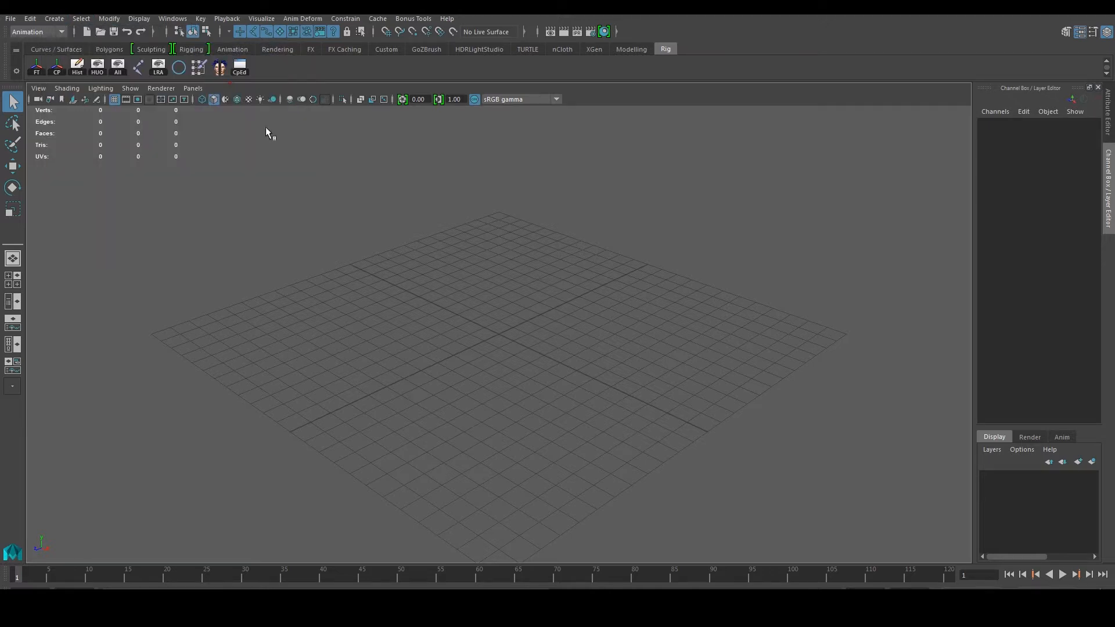
pyautogui.scroll(6, 535, 304)
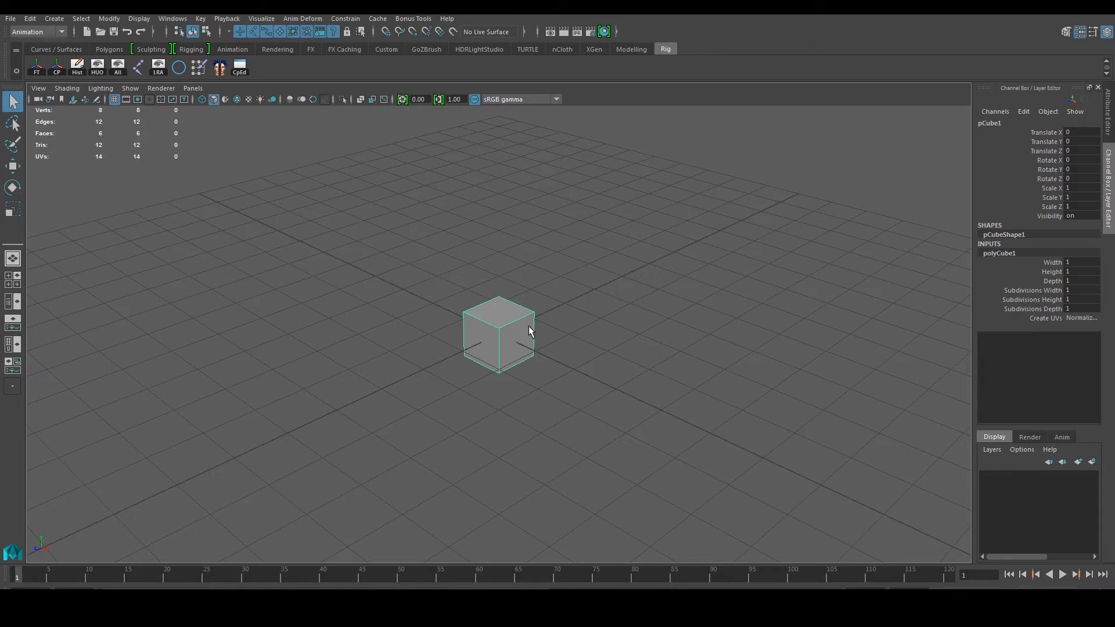
# Step: Select the cube with the Move tool and set a key on all its channels at frame 1
pyautogui.click(540, 287)
pyautogui.click(495, 319)
pyautogui.press('w')
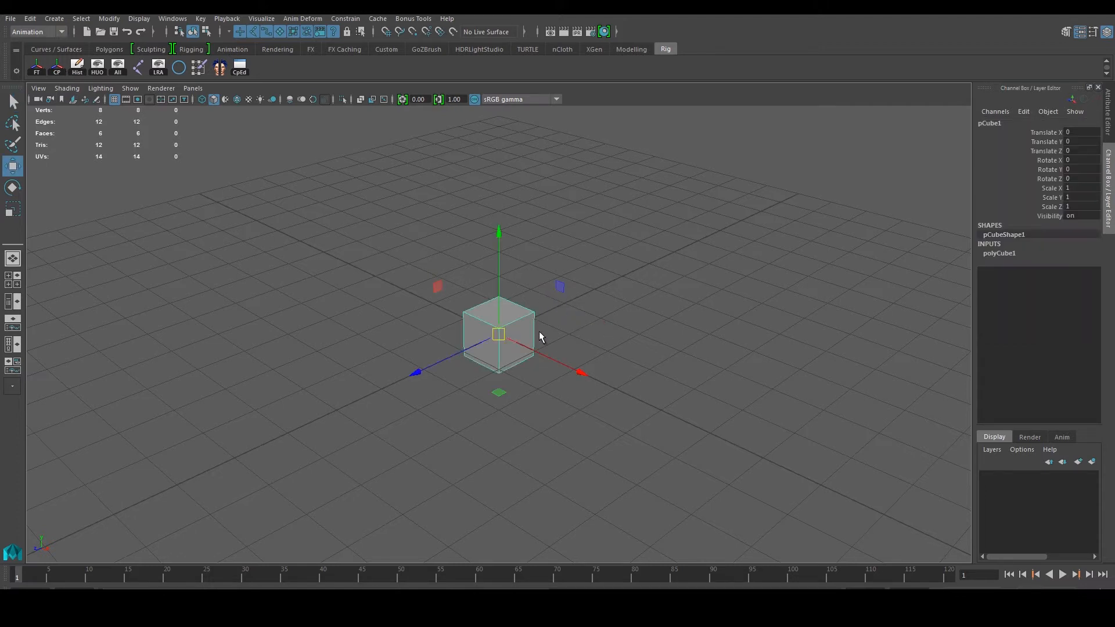
pyautogui.keyDown('alt'); pyautogui.moveTo(540, 319); pyautogui.dragTo(511, 368); pyautogui.keyUp('alt')
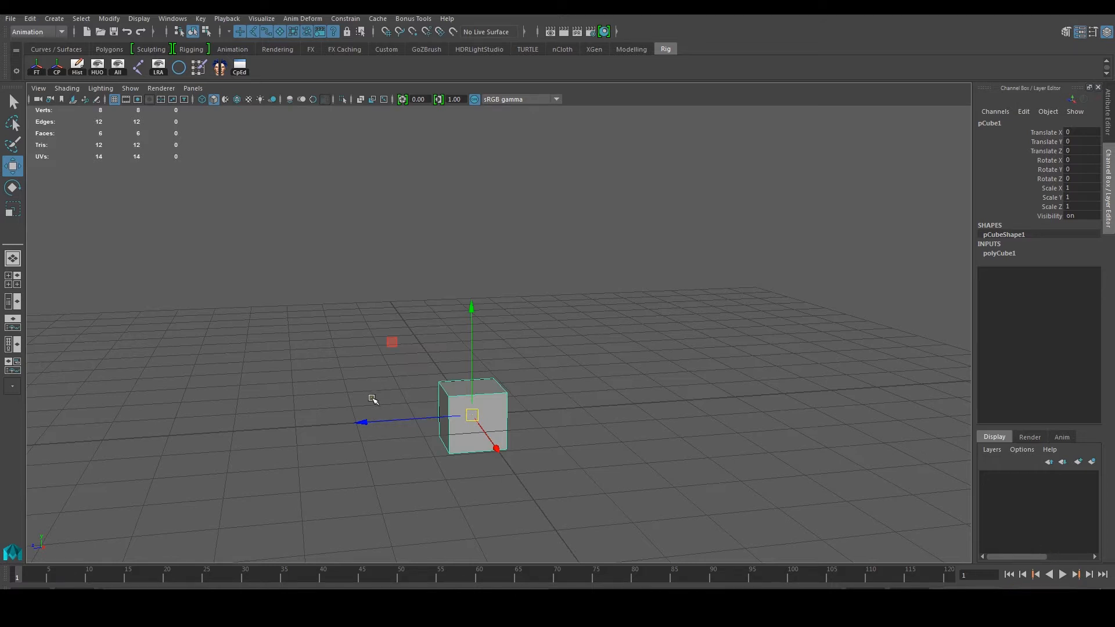
pyautogui.keyDown('alt'); pyautogui.moveTo(459, 401); pyautogui.dragTo(455, 399); pyautogui.keyUp('alt')
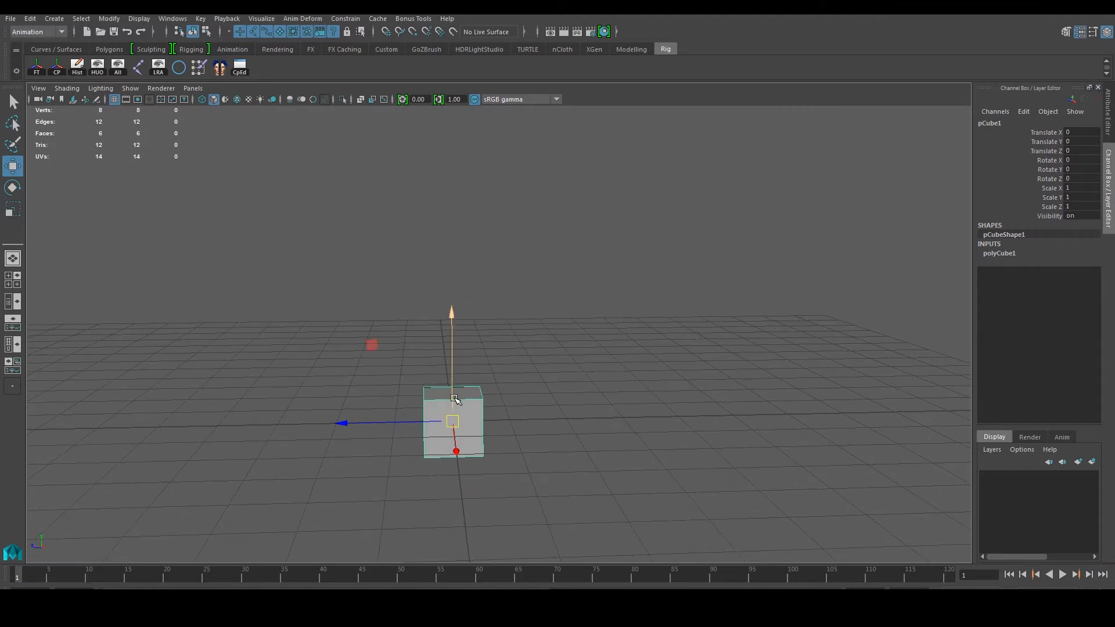
pyautogui.keyDown('alt'); pyautogui.moveTo(456, 398); pyautogui.dragTo(439, 403); pyautogui.keyUp('alt')
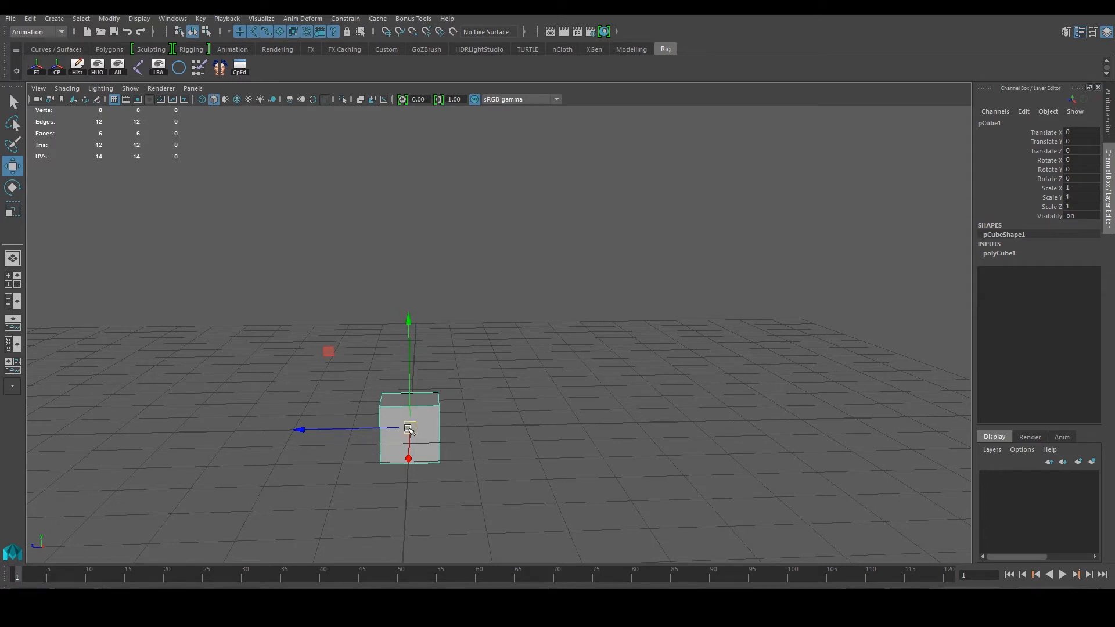
pyautogui.press('s')
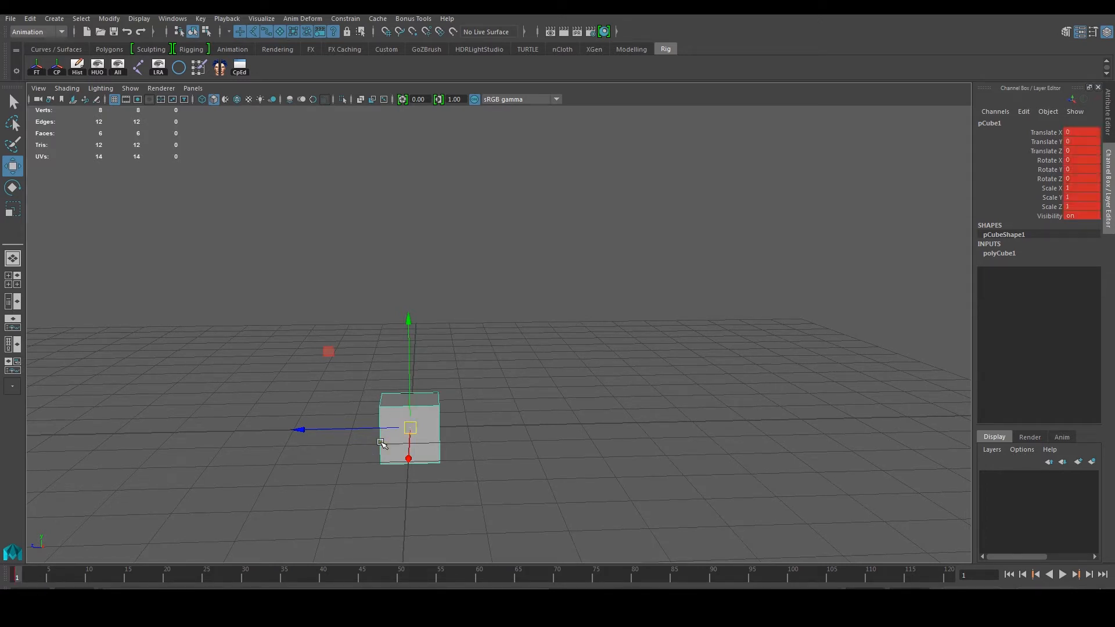
# Step: At frame 25, move the cube along Z to about -7.37 and key all its channels
pyautogui.hotkey('alt', 'v')
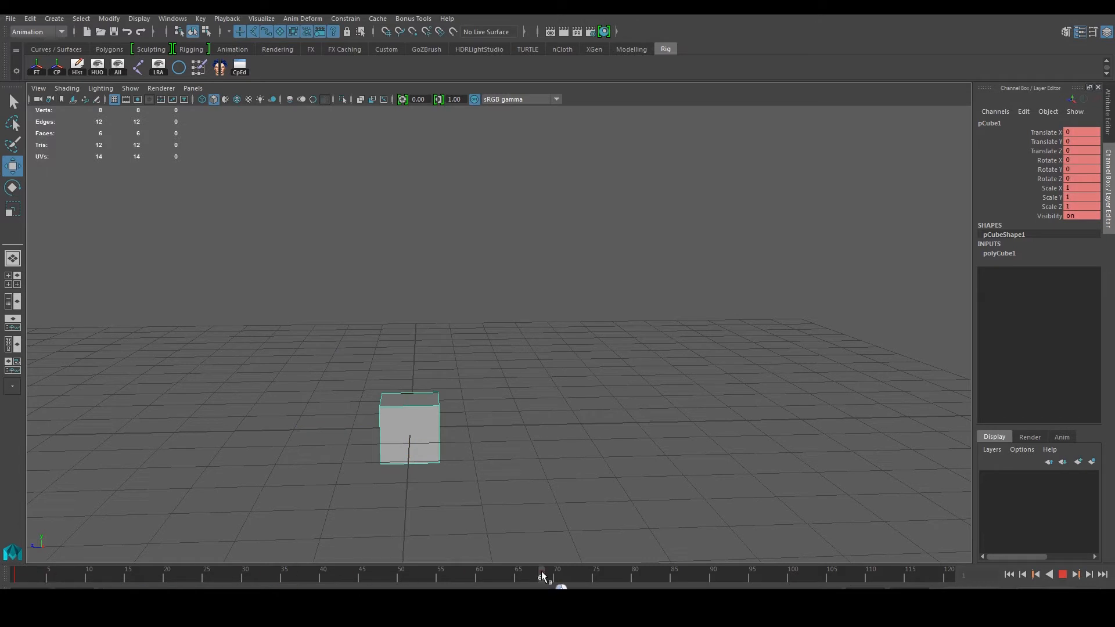
pyautogui.hotkey('alt', 'v')
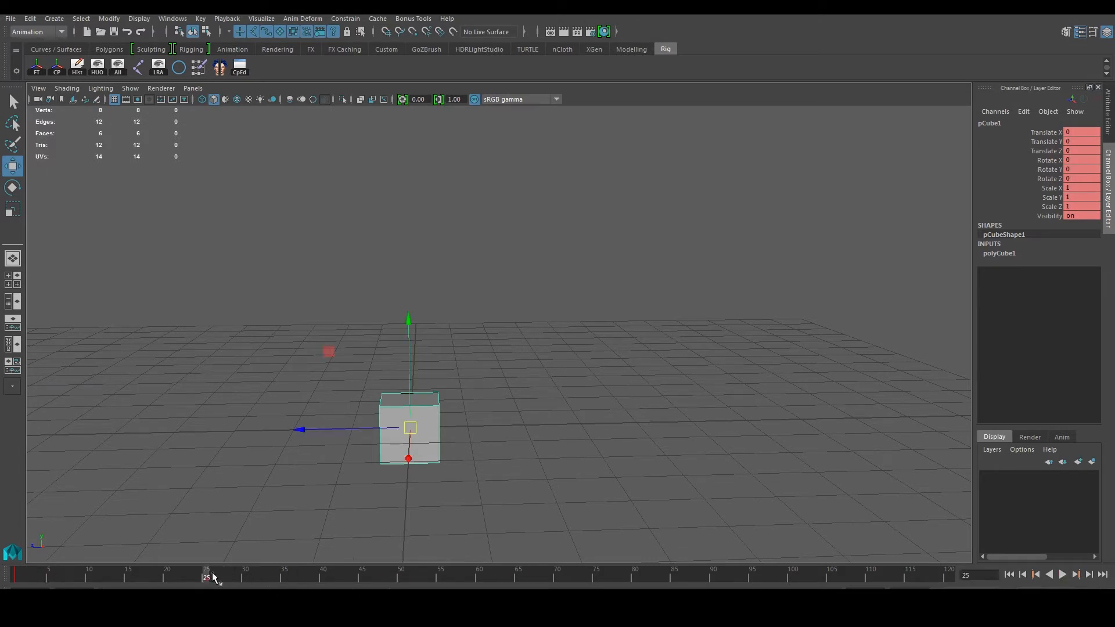
pyautogui.moveTo(300, 428); pyautogui.dragTo(715, 432)
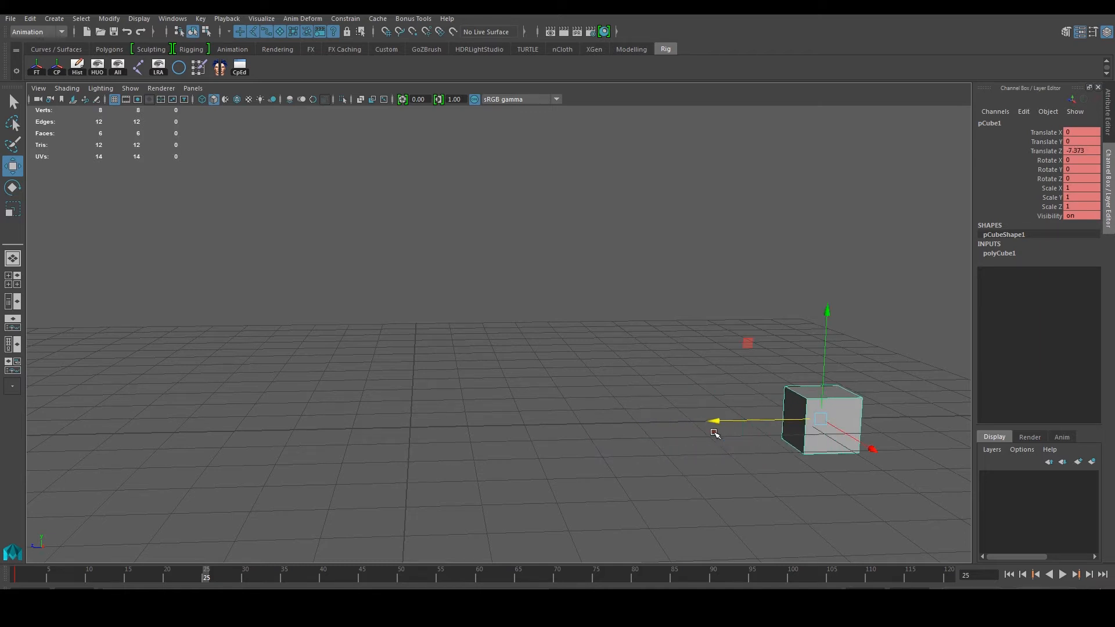
pyautogui.press('s')
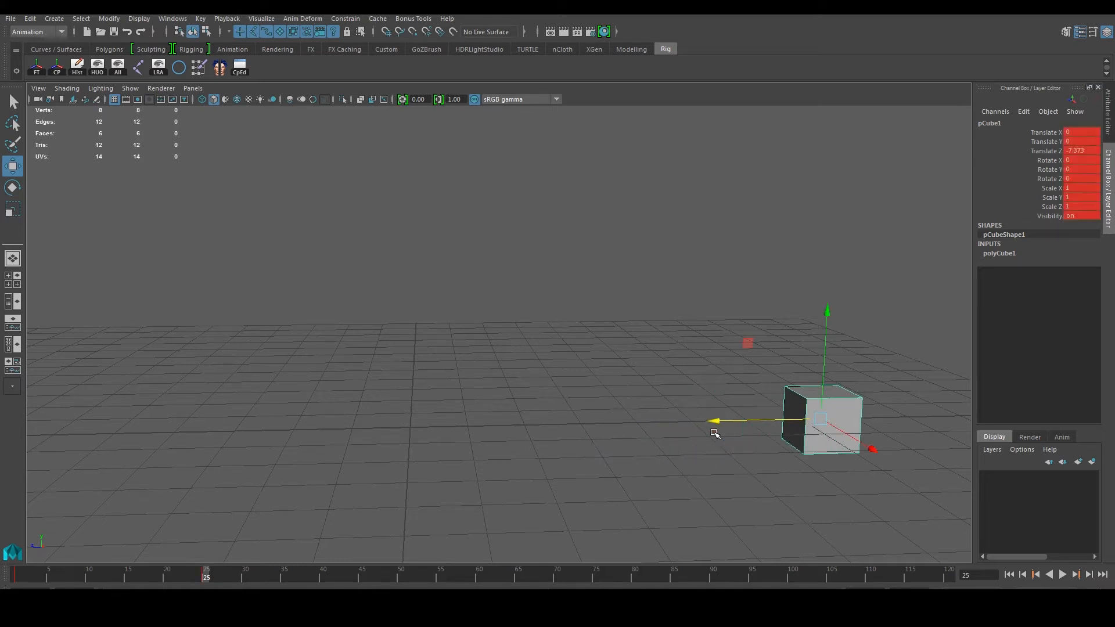
# Step: Play and scrub the animation to review the cube's movement between its two keys
pyautogui.moveTo(41, 577); pyautogui.dragTo(164, 580)
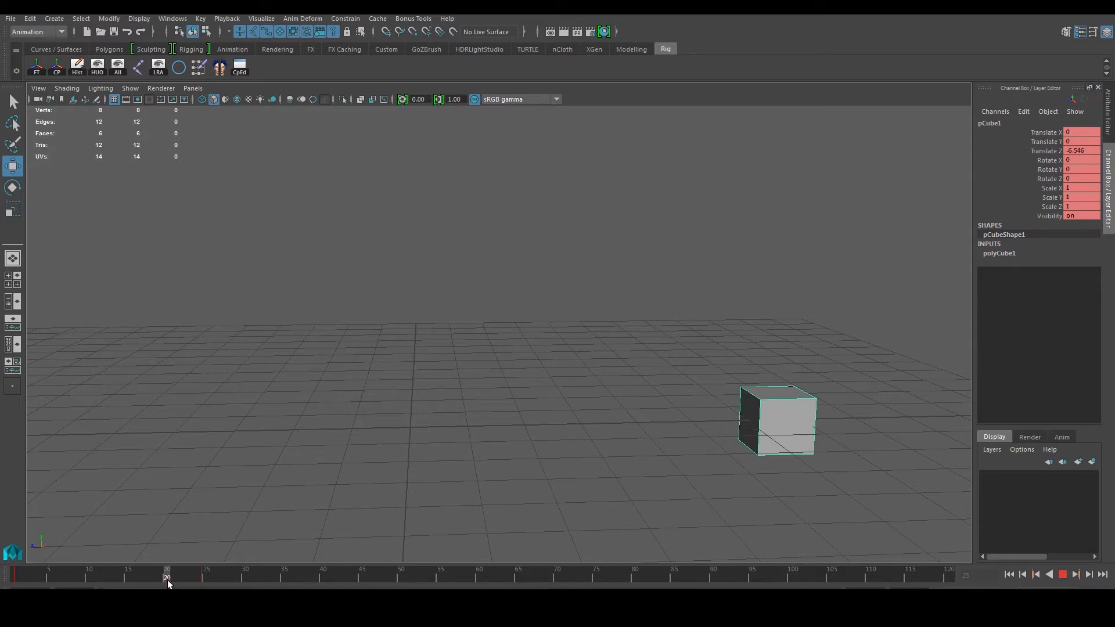
pyautogui.keyDown('alt'); pyautogui.moveTo(794, 289); pyautogui.dragTo(687, 328, button='middle'); pyautogui.keyUp('alt')
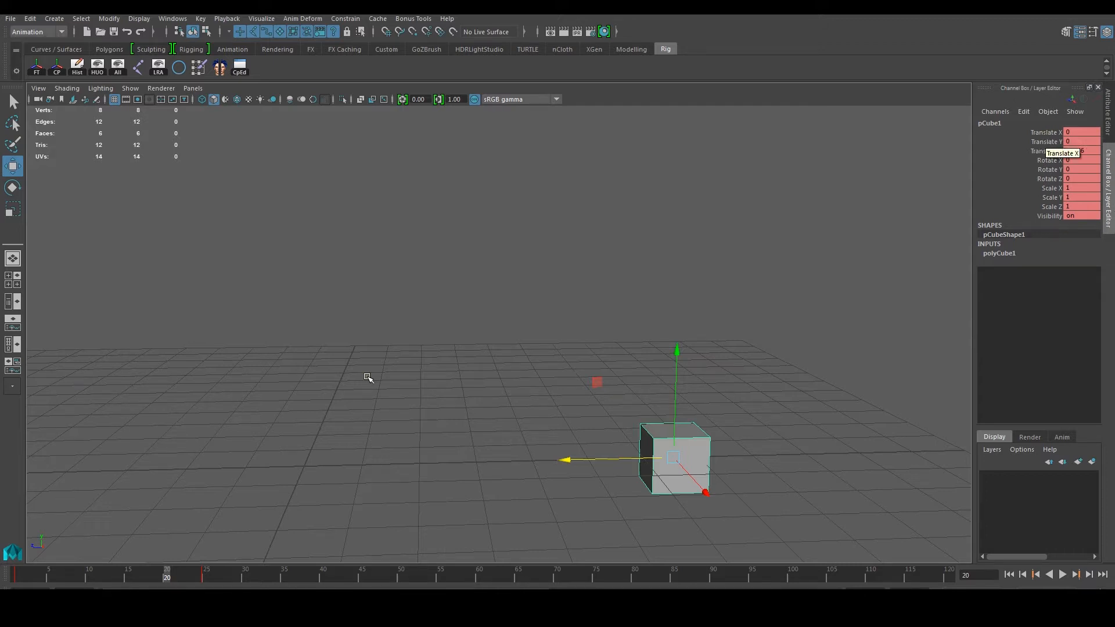
pyautogui.hotkey('alt', 'v')
pyautogui.moveTo(207, 576)
pyautogui.mouseDown()
pyautogui.moveTo(82, 581)
pyautogui.moveTo(213, 585)
pyautogui.moveTo(57, 579)
pyautogui.mouseUp()
# Step: Select frames 1 to 29 on the timeline and compress the keyed range so it ends at frame 24
pyautogui.keyDown('shift'); pyautogui.moveTo(228, 574); pyautogui.dragTo(8, 583); pyautogui.keyUp('shift')
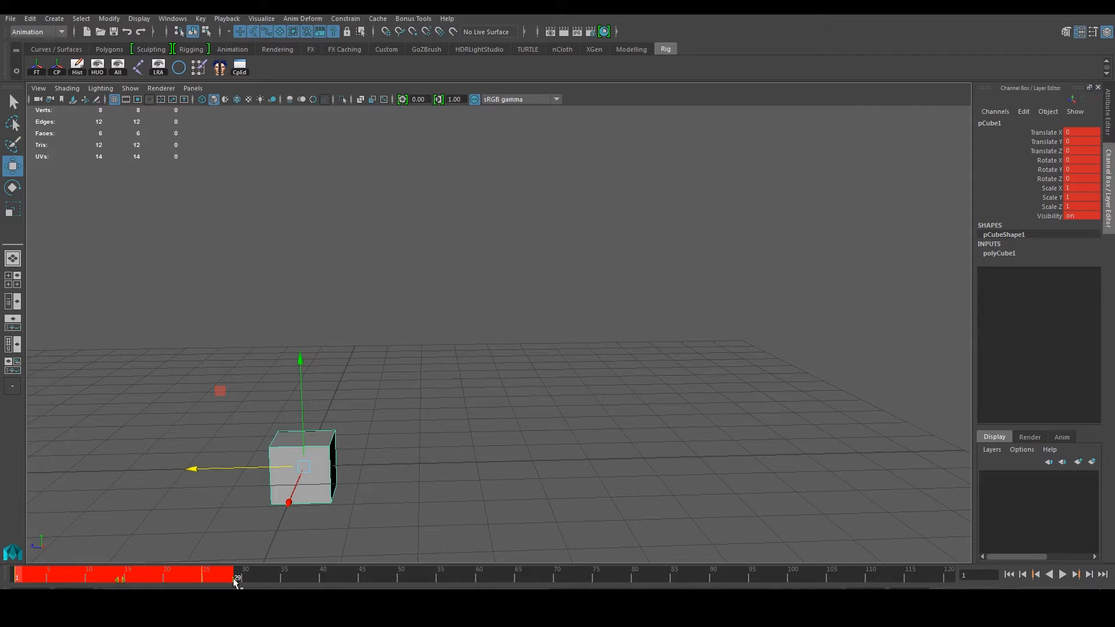
pyautogui.moveTo(235, 579); pyautogui.dragTo(198, 581)
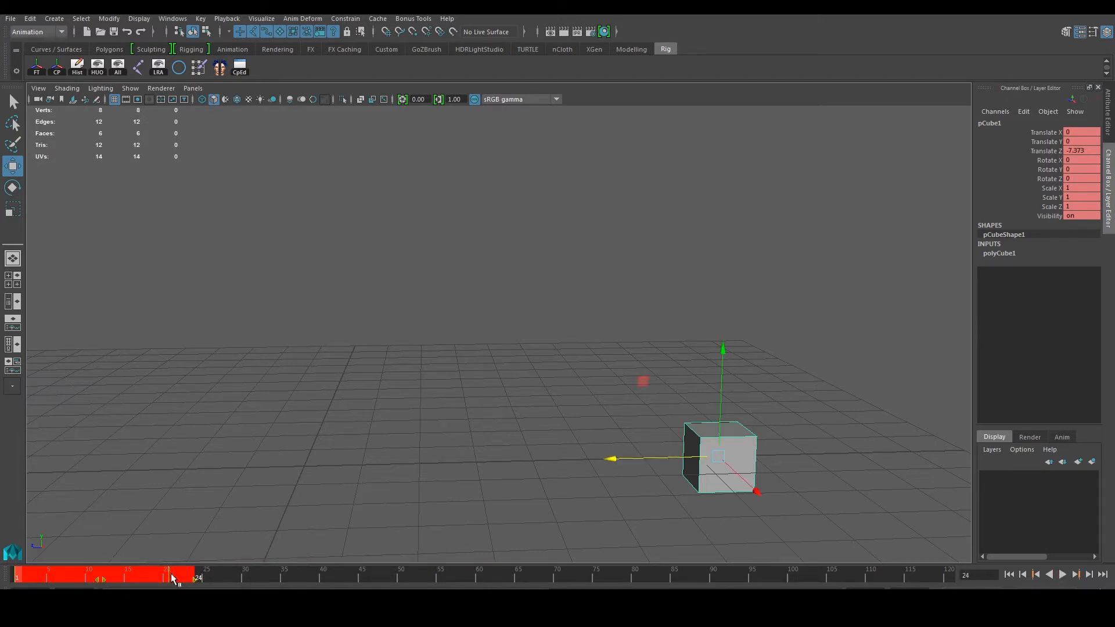
# Step: Delete the cube's keys within the selected frame range and undo the deletion
pyautogui.rightClick(175, 576)
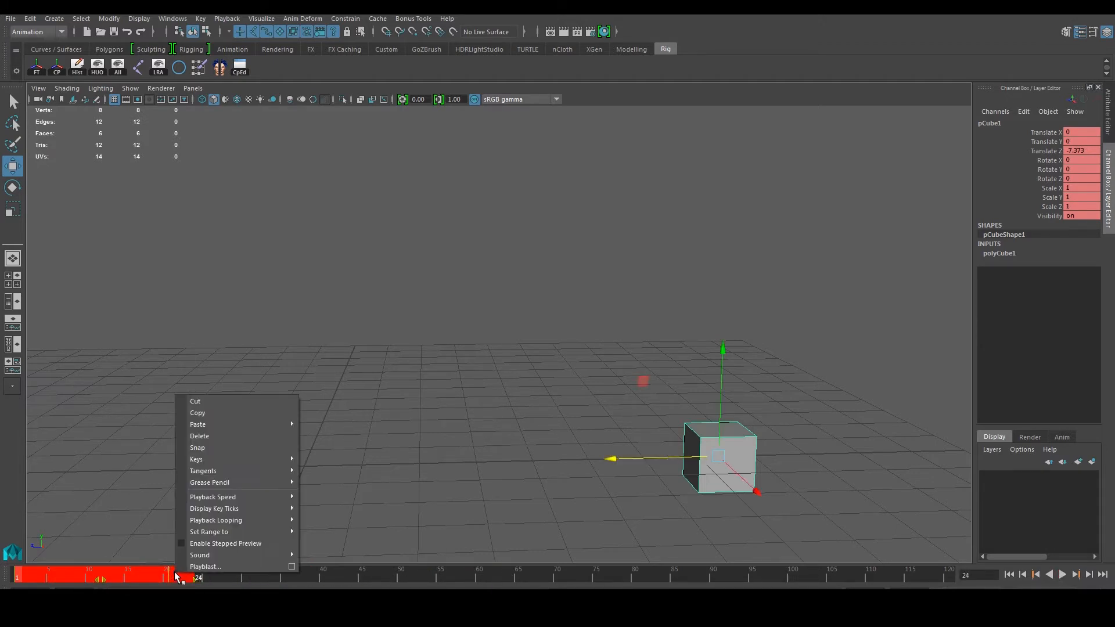
pyautogui.click(199, 436)
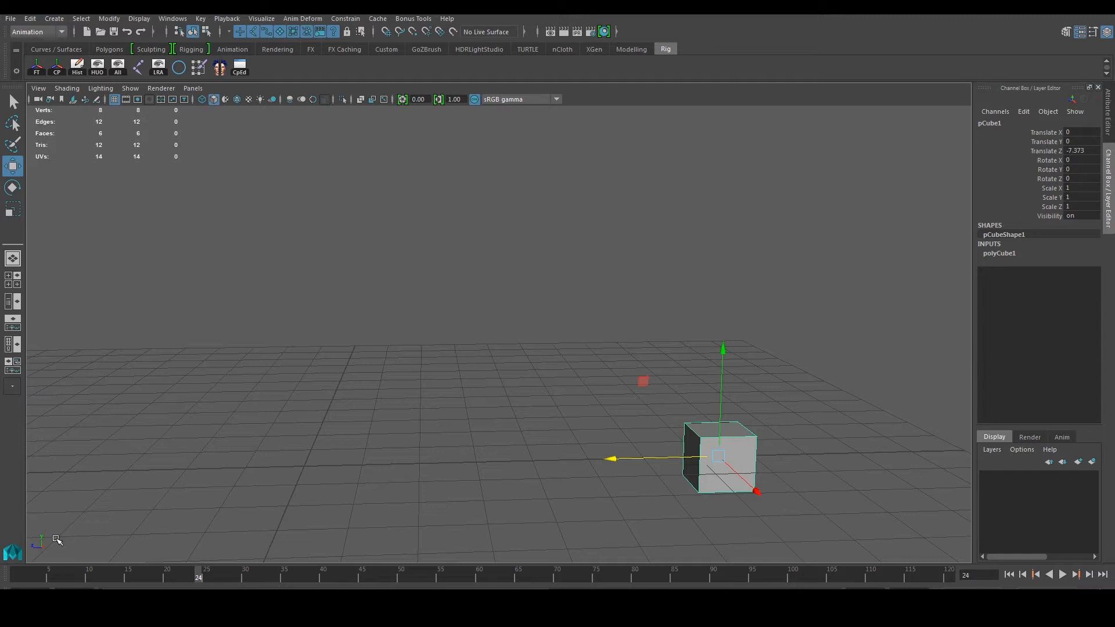
pyautogui.keyDown('alt'); pyautogui.moveTo(482, 326); pyautogui.dragTo(380, 340, button='middle'); pyautogui.keyUp('alt')
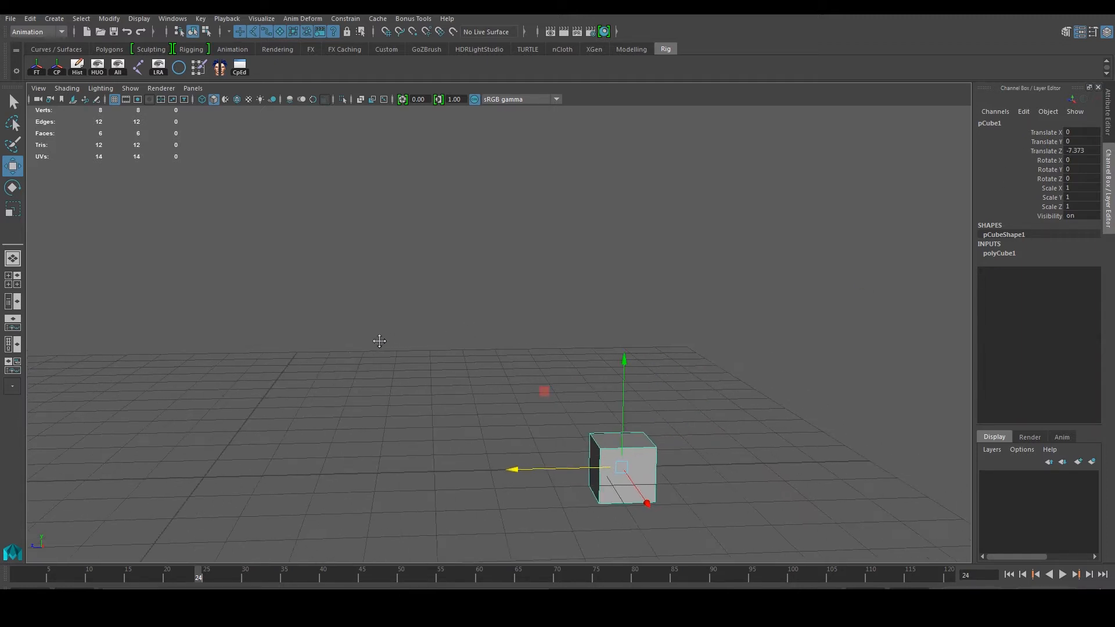
pyautogui.click(380, 343)
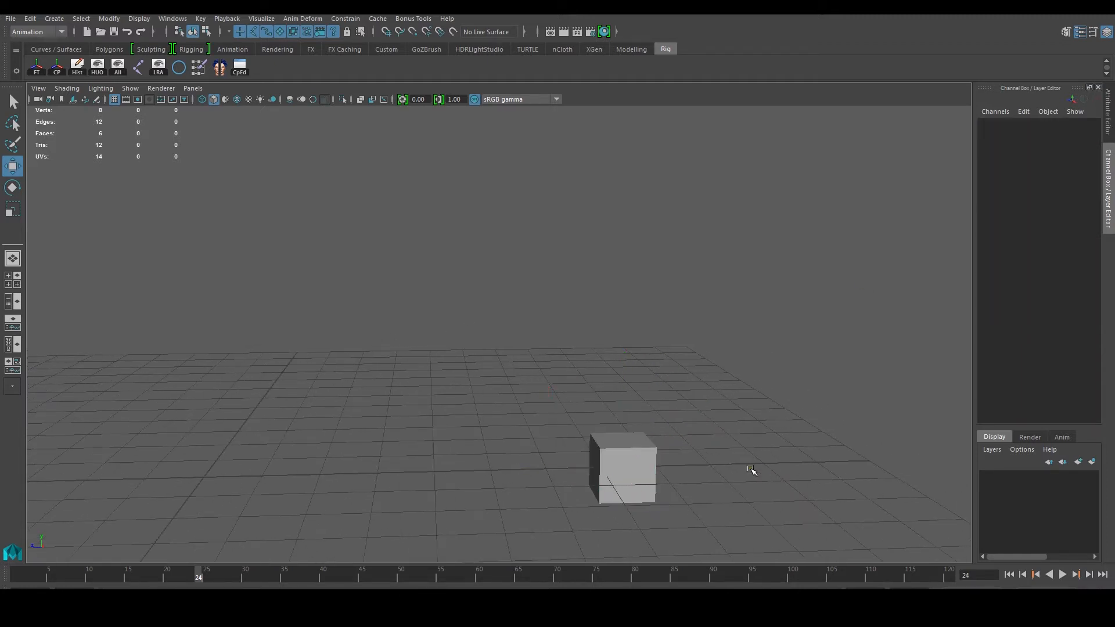
pyautogui.click(617, 453)
pyautogui.press('s')
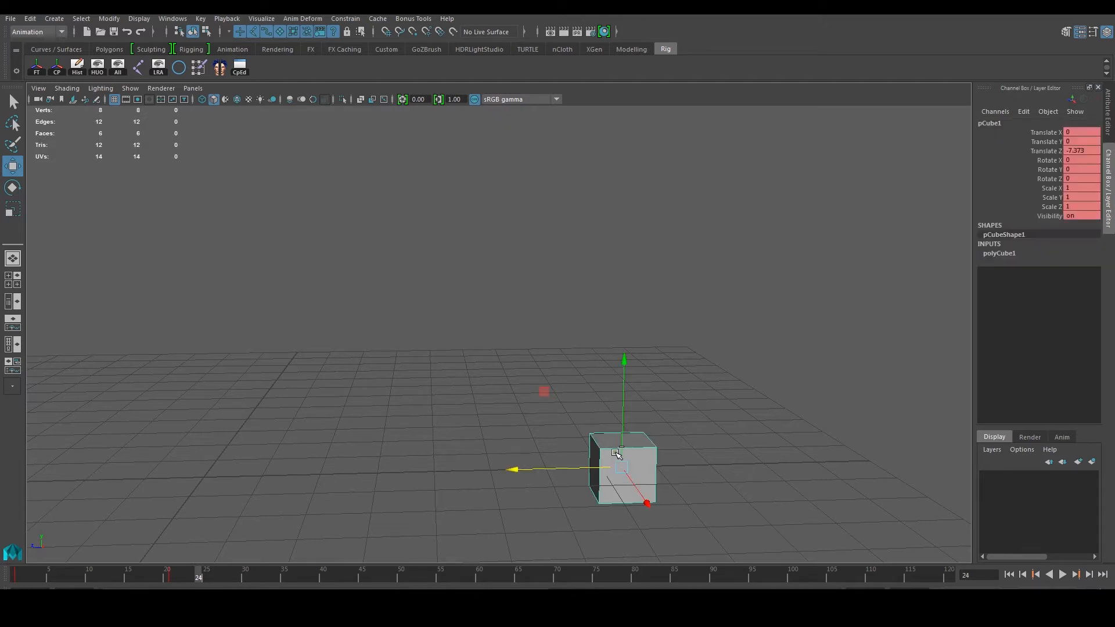
# Step: Switch to the perspective and Graph Editor layout, enlarge the perspective view, and select the cube to display its animation curves
pyautogui.click(357, 417)
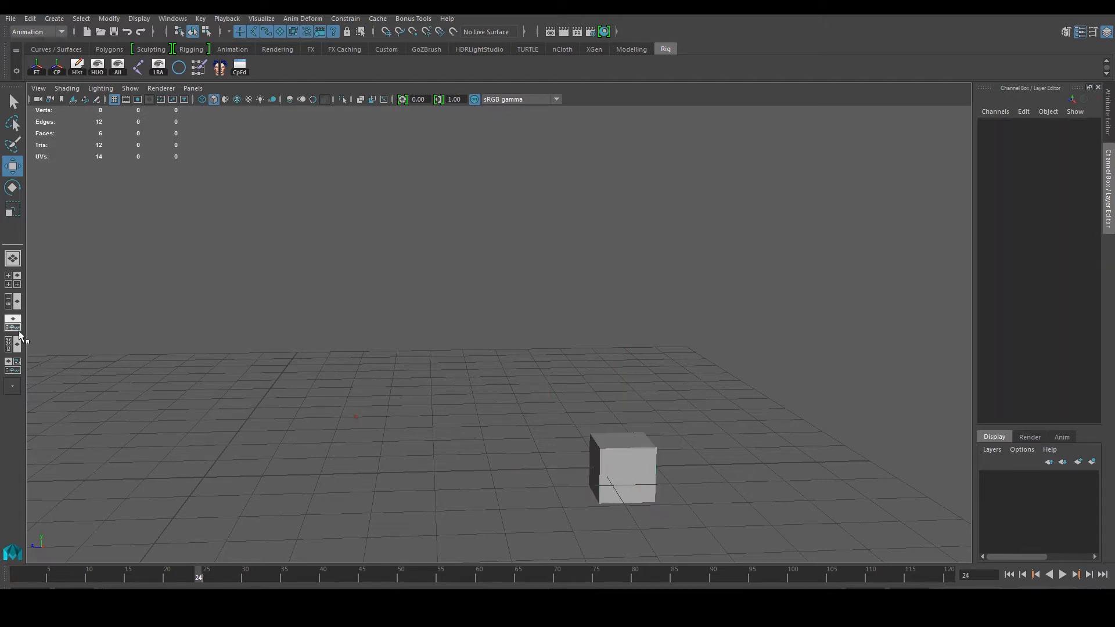
pyautogui.click(19, 331)
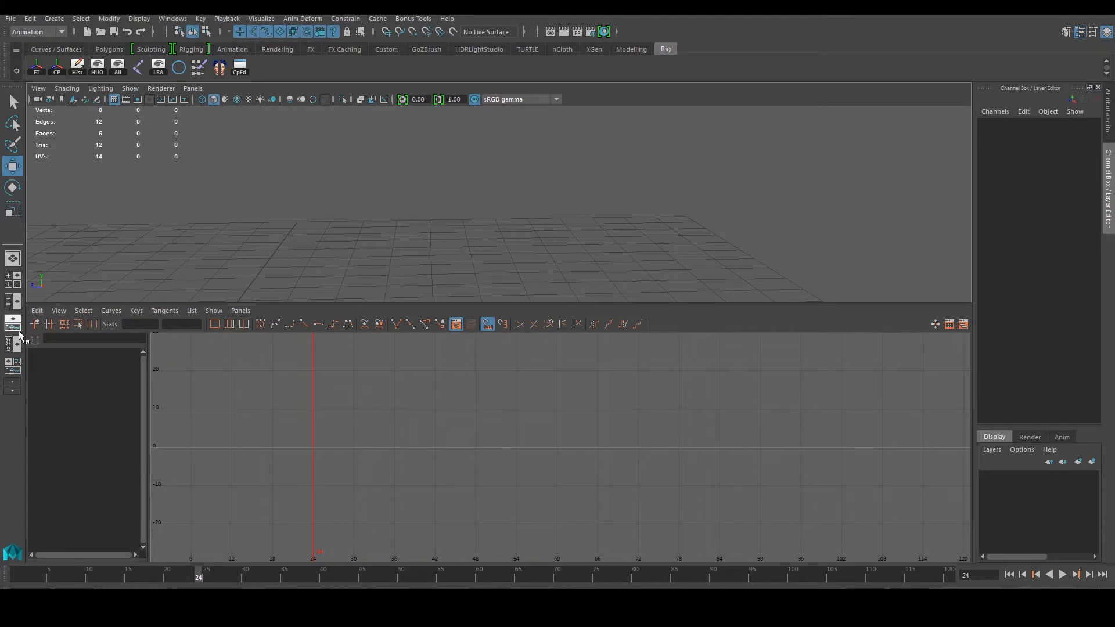
pyautogui.moveTo(181, 302); pyautogui.dragTo(192, 394)
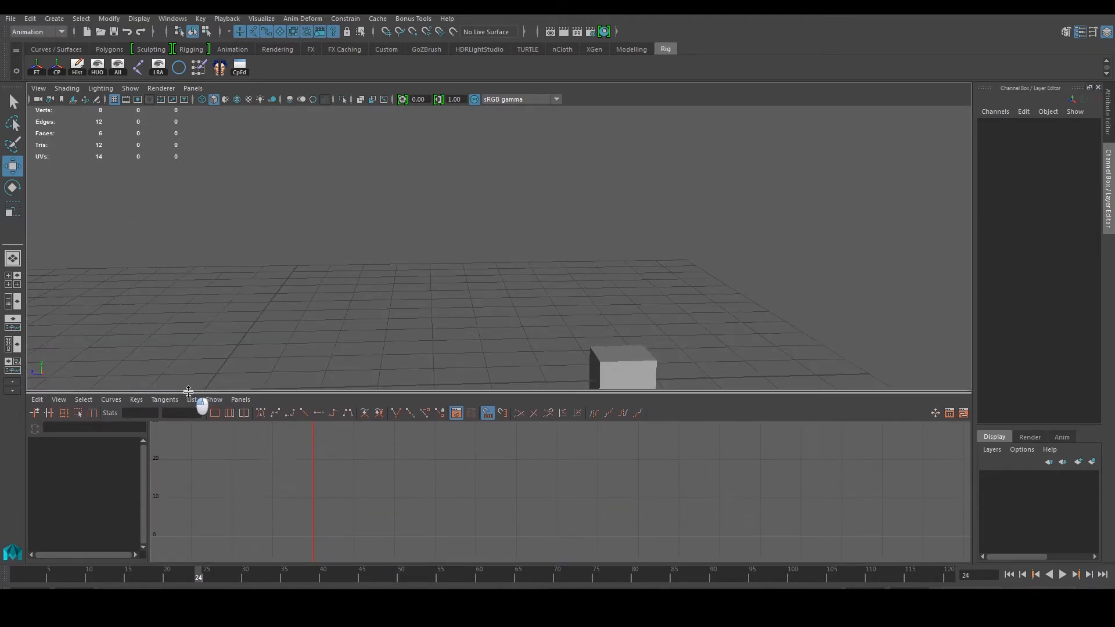
pyautogui.click(634, 369)
pyautogui.keyDown('alt'); pyautogui.moveTo(498, 343); pyautogui.dragTo(492, 252, button='middle'); pyautogui.keyUp('alt')
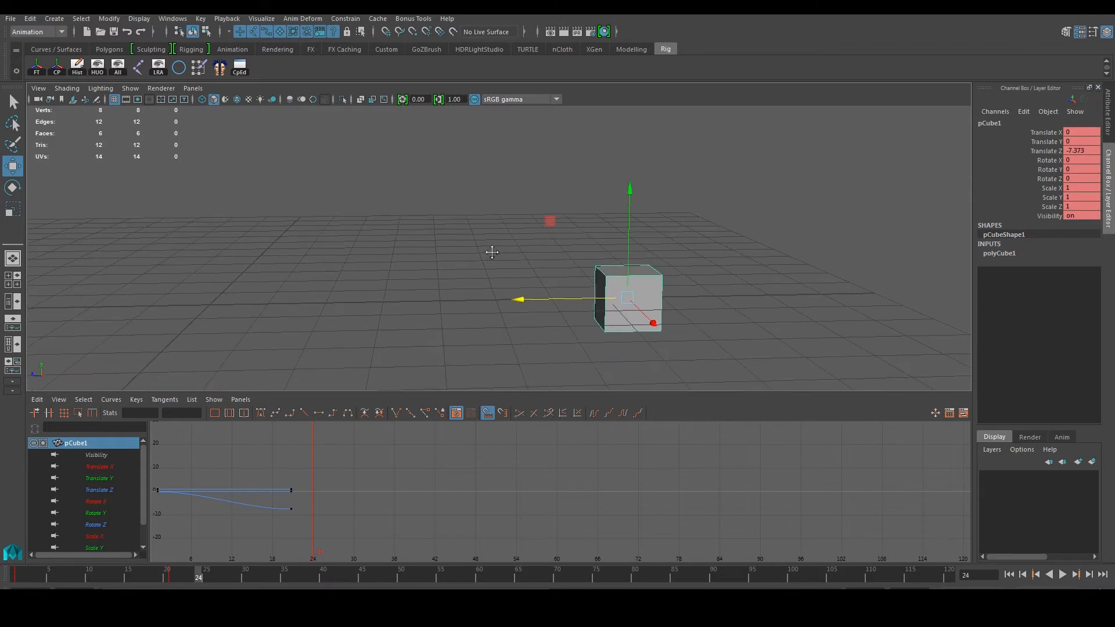
# Step: Scrub the timeline between frames 1 and 20 to compare the cube's movement with its Graph Editor curves
pyautogui.moveTo(160, 574); pyautogui.dragTo(15, 576)
pyautogui.keyDown('alt'); pyautogui.moveTo(268, 300); pyautogui.dragTo(381, 298, button='middle'); pyautogui.keyUp('alt')
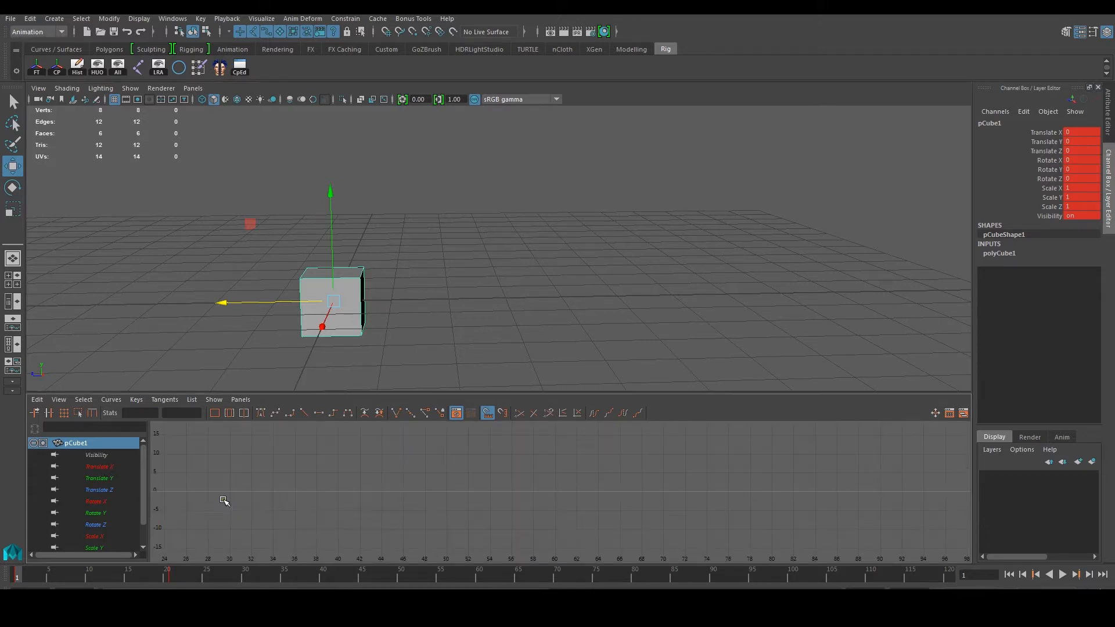
pyautogui.keyDown('alt'); pyautogui.moveTo(224, 498); pyautogui.dragTo(294, 480, button='middle'); pyautogui.keyUp('alt')
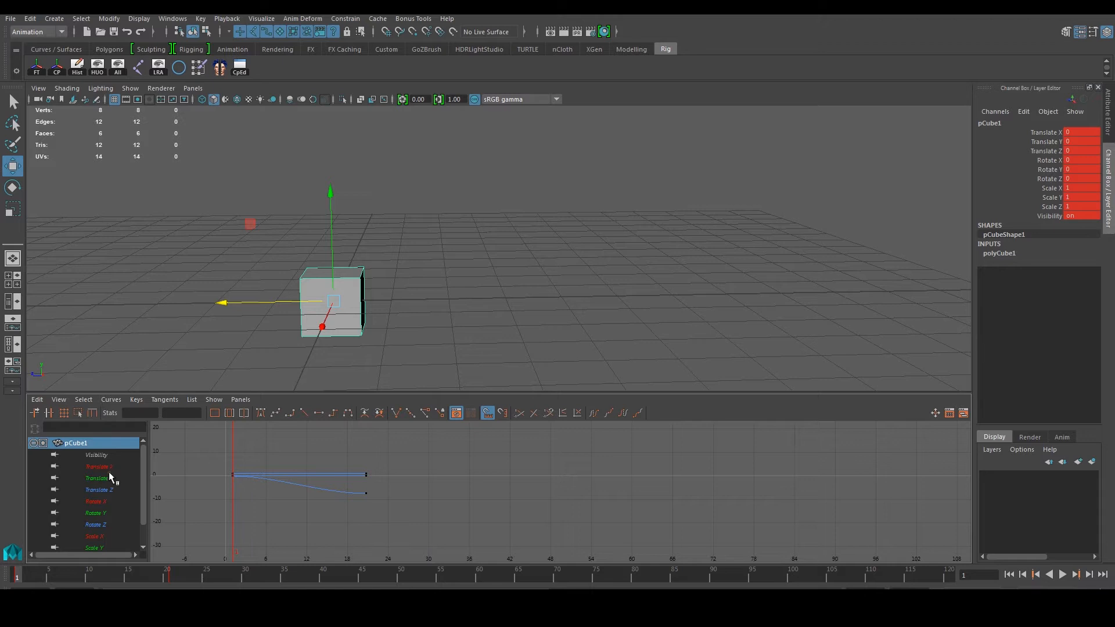
pyautogui.scroll(-2, 142, 471)
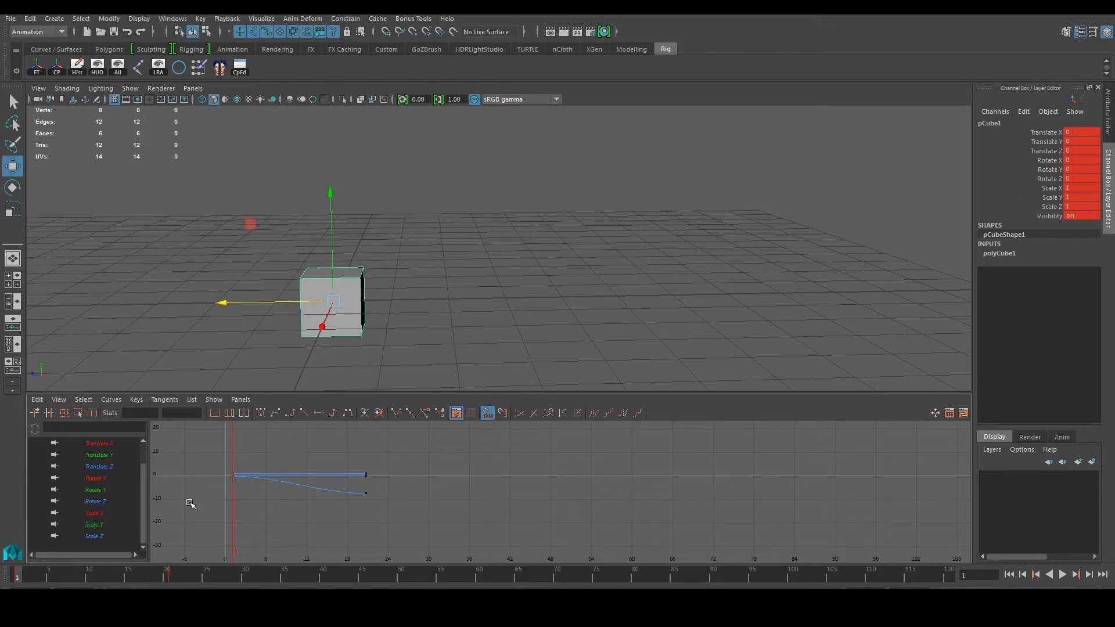
pyautogui.moveTo(99, 579); pyautogui.dragTo(166, 578)
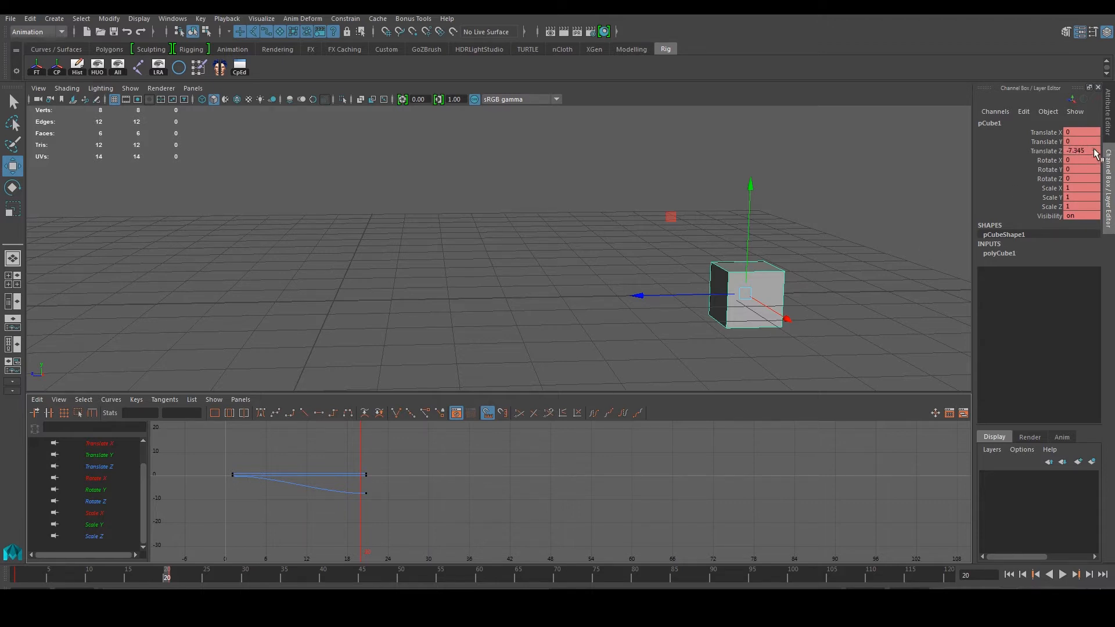
pyautogui.moveTo(23, 575); pyautogui.dragTo(49, 570)
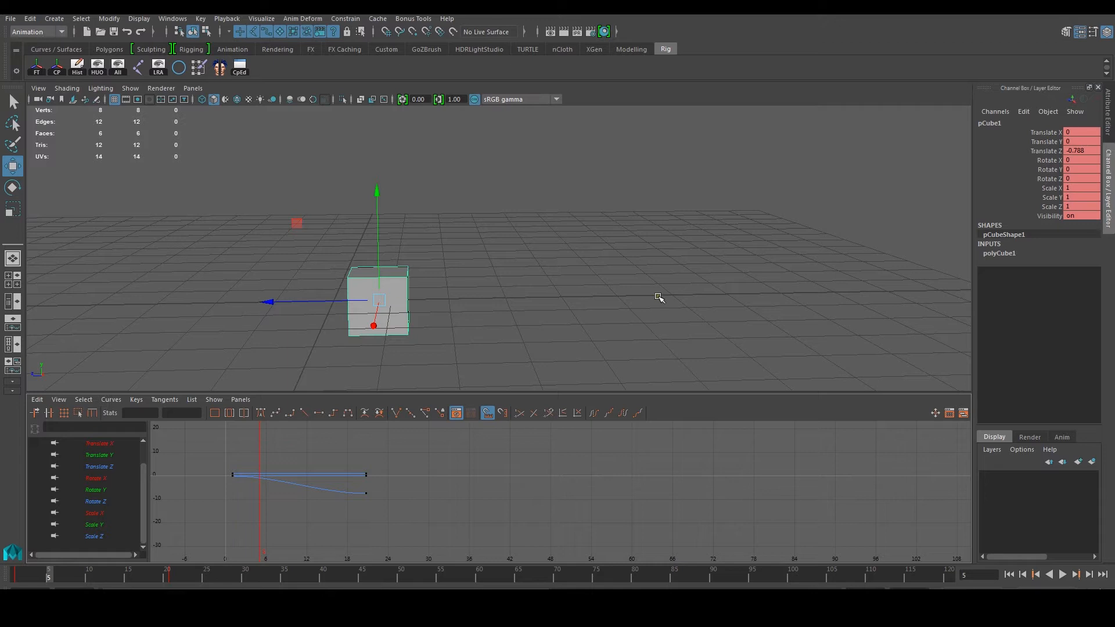
pyautogui.click(351, 586)
# Step: Isolate the cube's Translate Z curve in the Graph Editor, select both its keys, and frame the curve
pyautogui.click(93, 466)
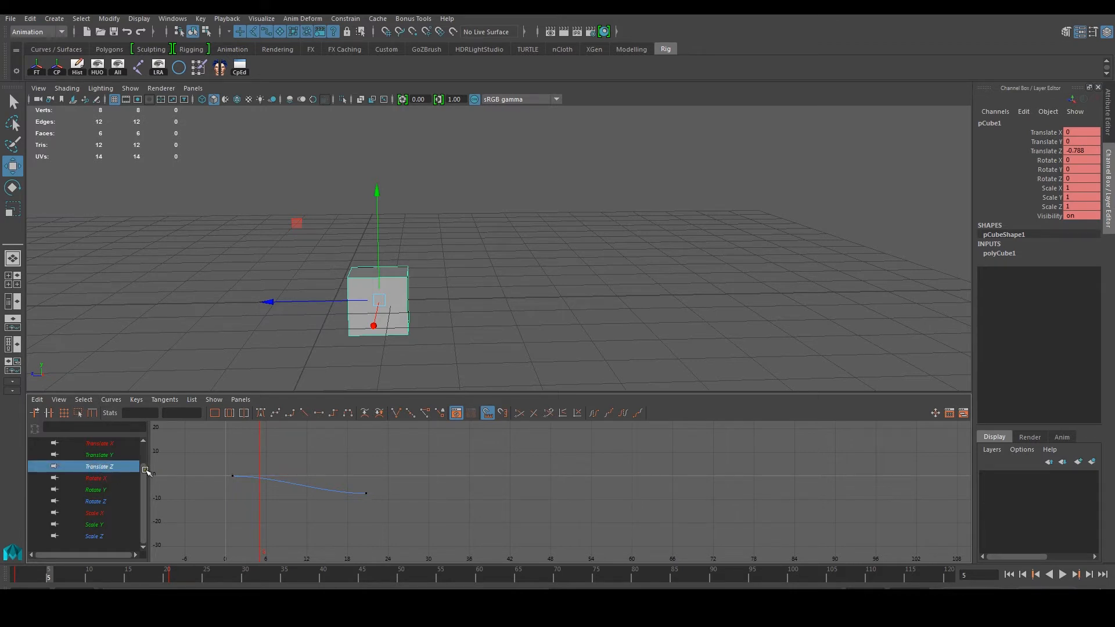
pyautogui.moveTo(216, 458); pyautogui.dragTo(405, 522)
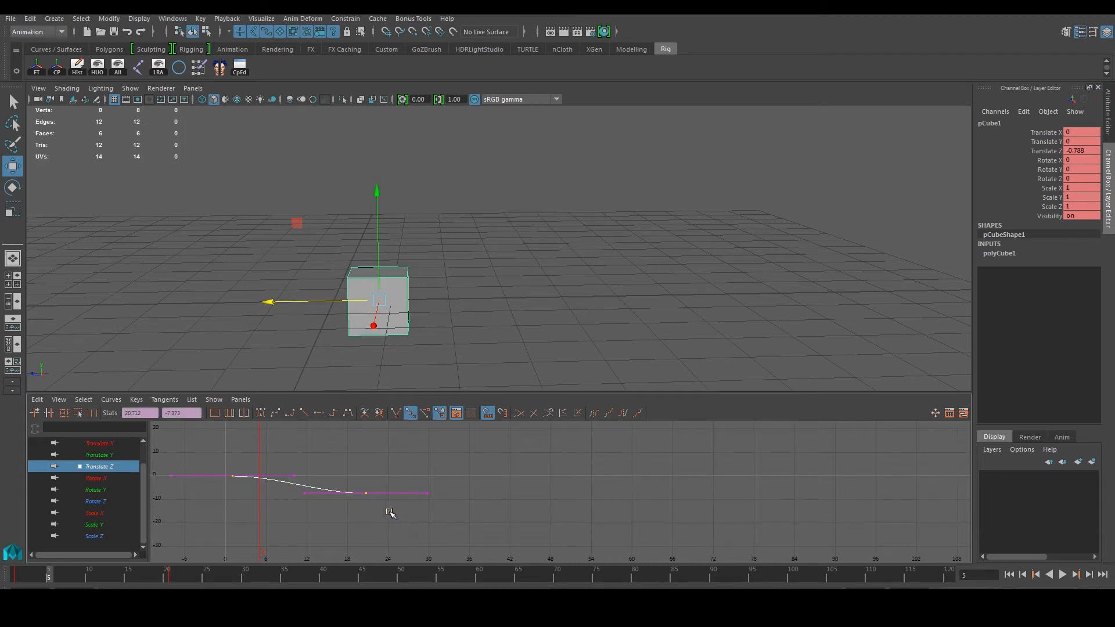
pyautogui.press('f')
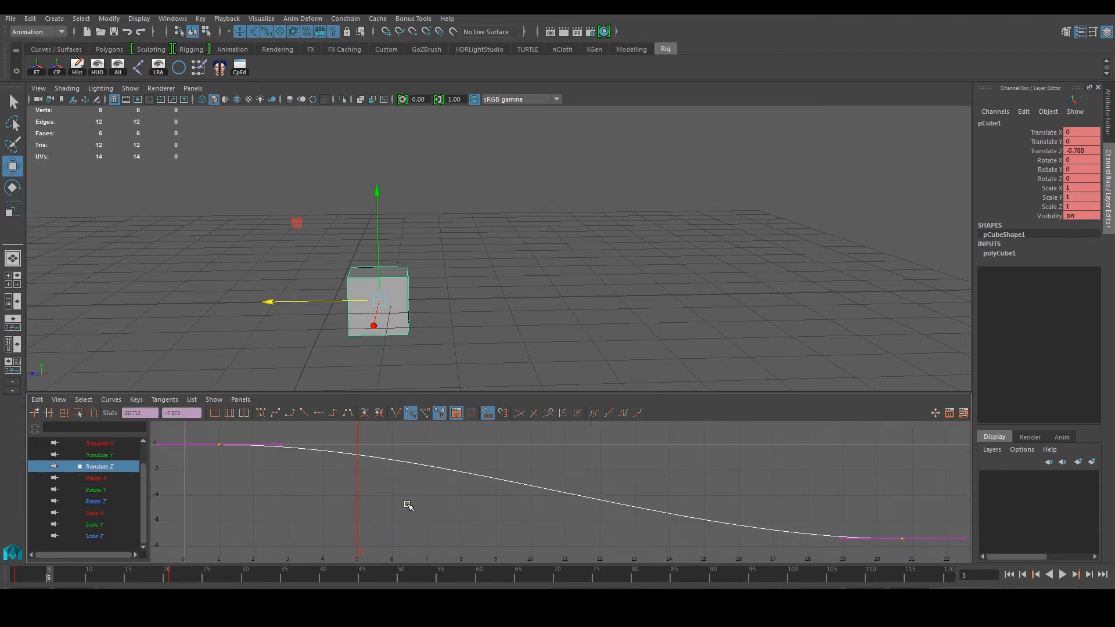
# Step: Move the first key of the Translate Z curve to frame 0 at a value of about 4.389, then select both keys
pyautogui.keyDown('alt'); pyautogui.moveTo(448, 495); pyautogui.dragTo(411, 503, button='middle'); pyautogui.keyUp('alt')
pyautogui.scroll(-3, 412, 503)
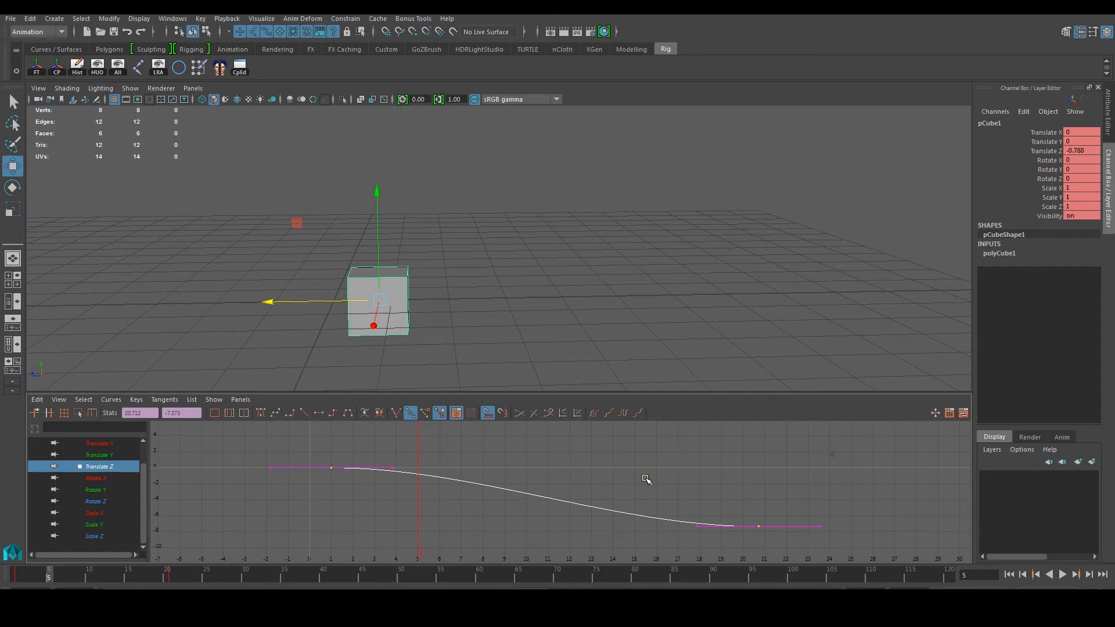
pyautogui.moveTo(307, 510); pyautogui.dragTo(351, 451)
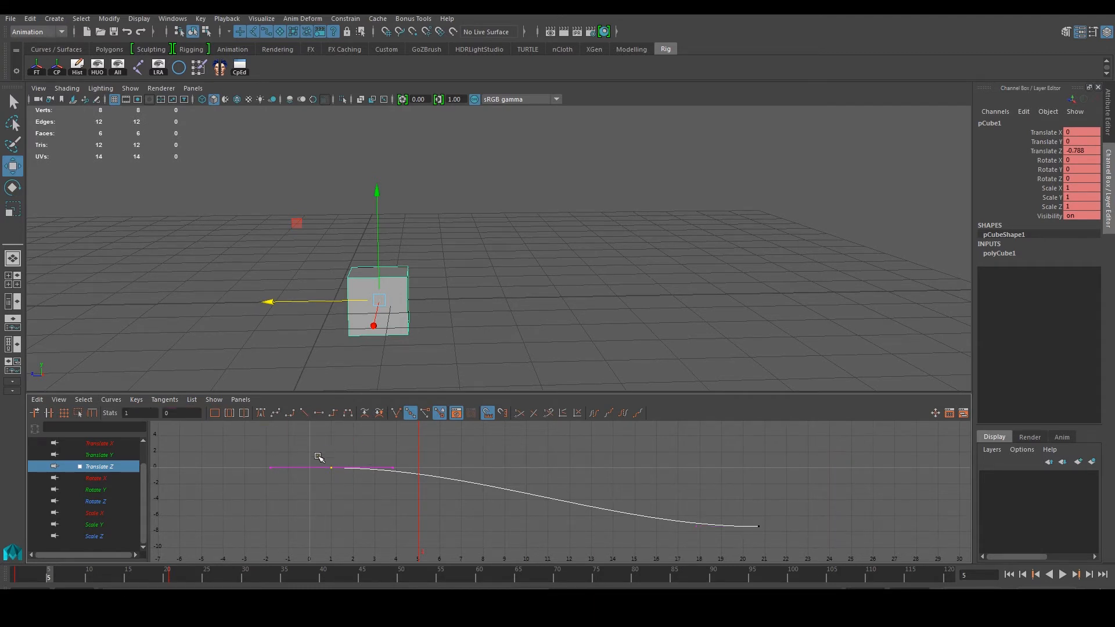
pyautogui.moveTo(326, 463); pyautogui.dragTo(306, 433, button='middle')
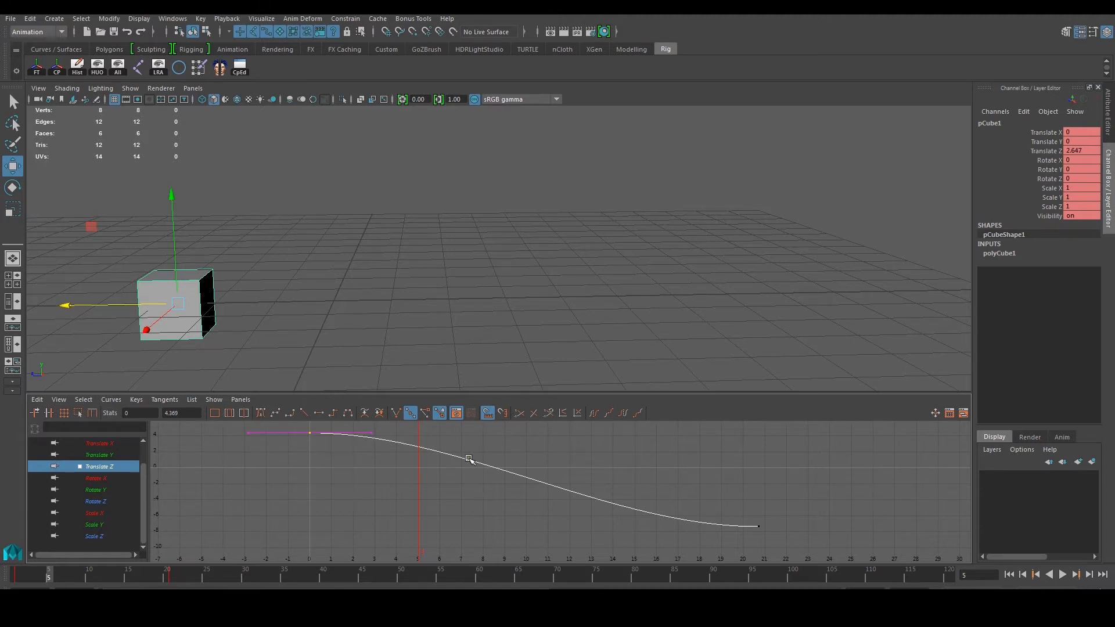
pyautogui.moveTo(274, 529); pyautogui.dragTo(889, 430)
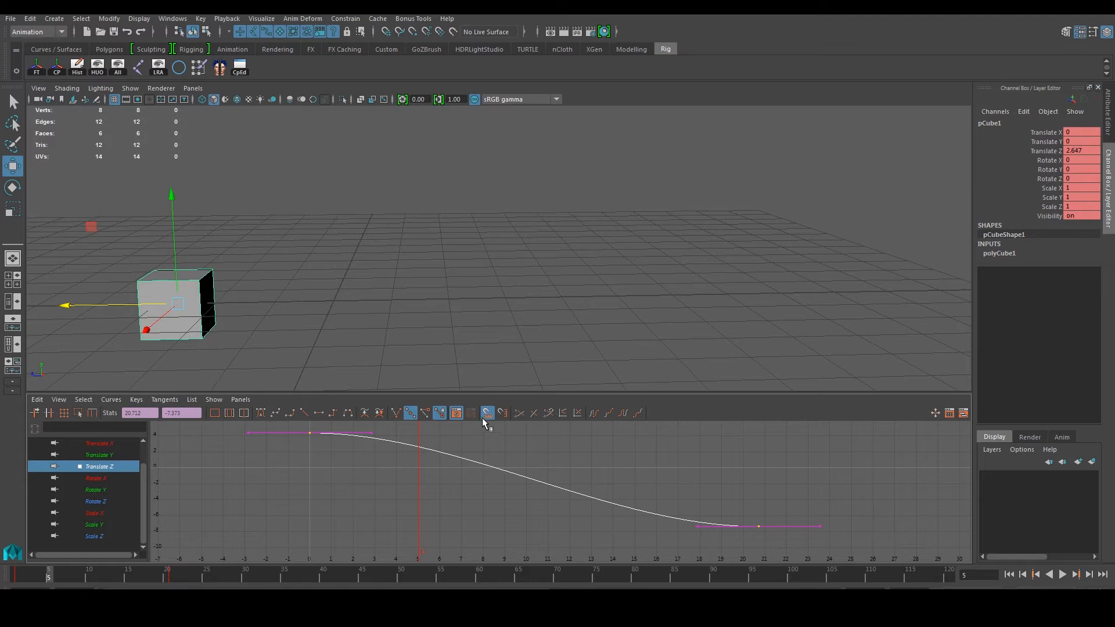
# Step: Maximize the perspective view and set the Time Slider playback speed preference to Real-time [24 fps]
pyautogui.press('space')
pyautogui.click(406, 357)
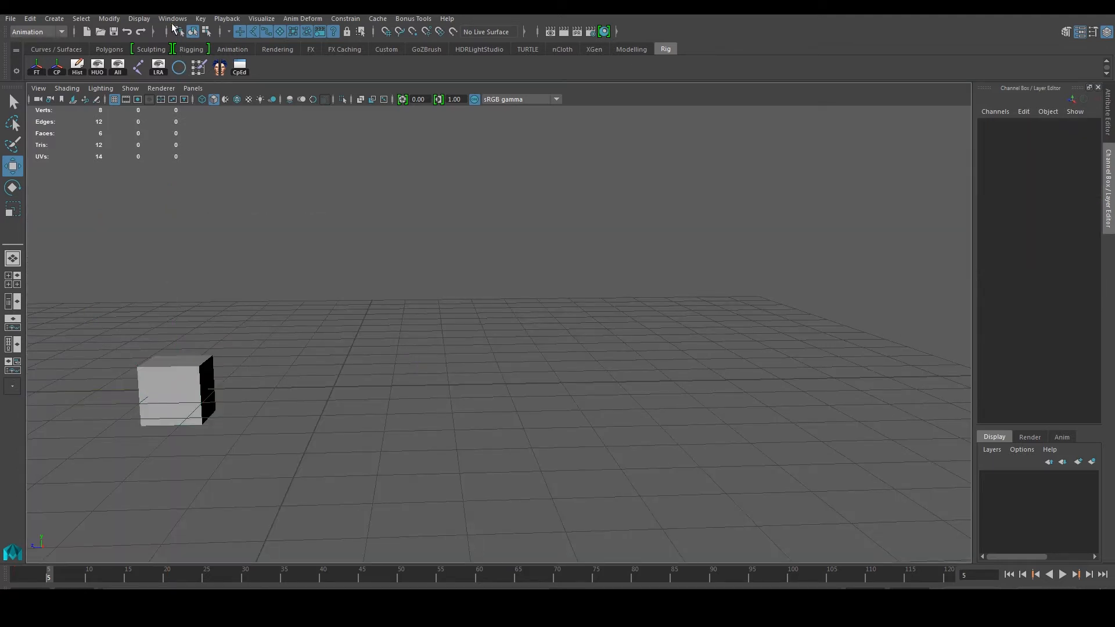
pyautogui.click(173, 19)
pyautogui.moveTo(204, 97)
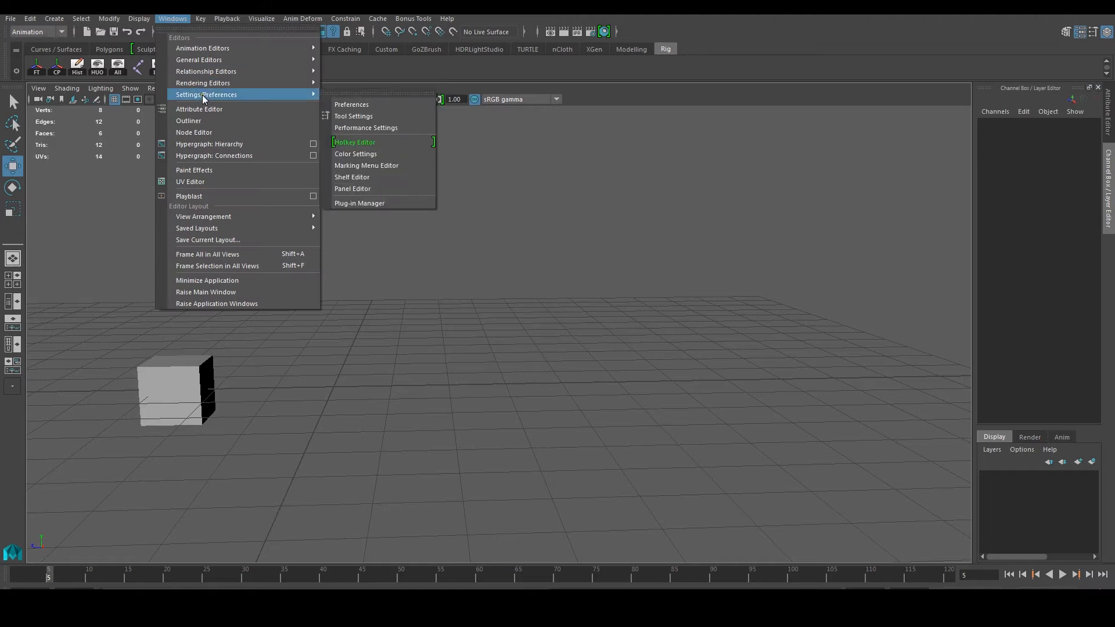
pyautogui.click(369, 104)
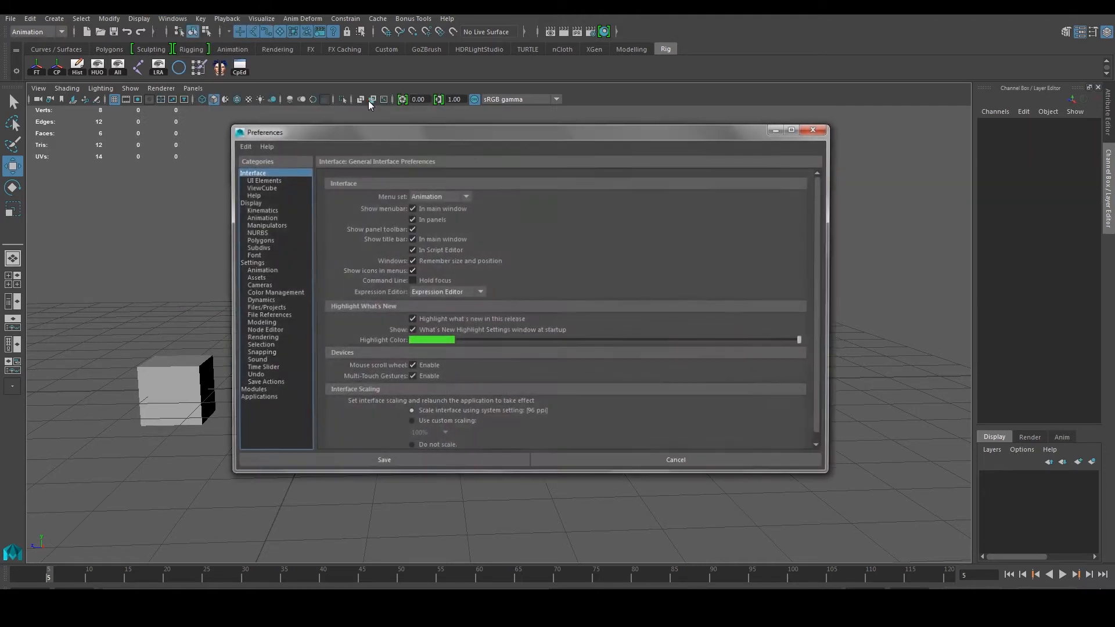
pyautogui.click(259, 271)
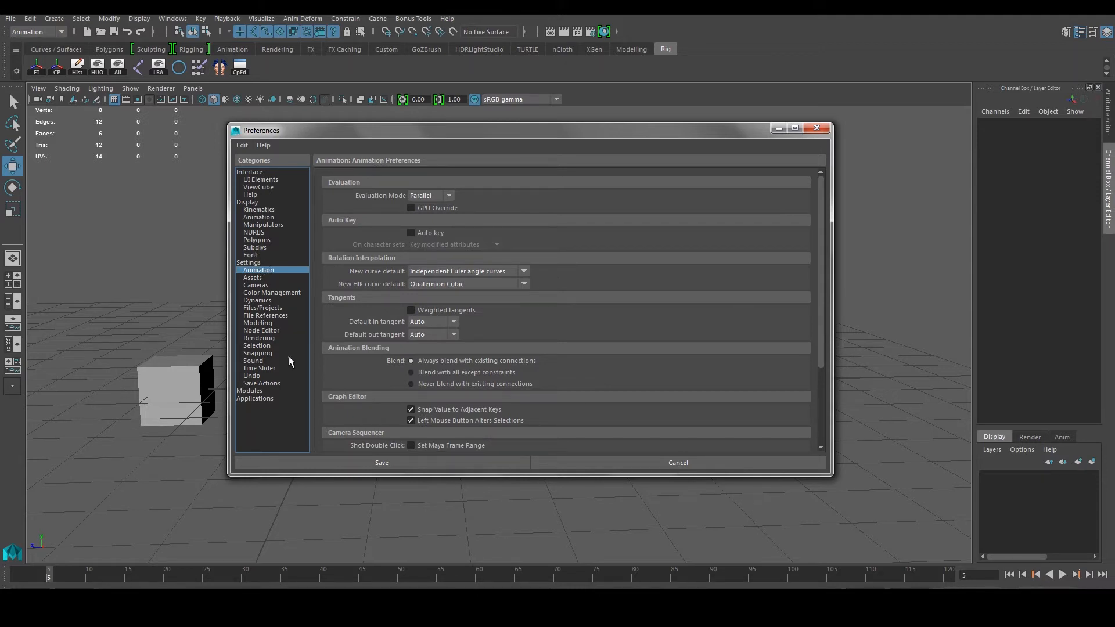
pyautogui.click(274, 368)
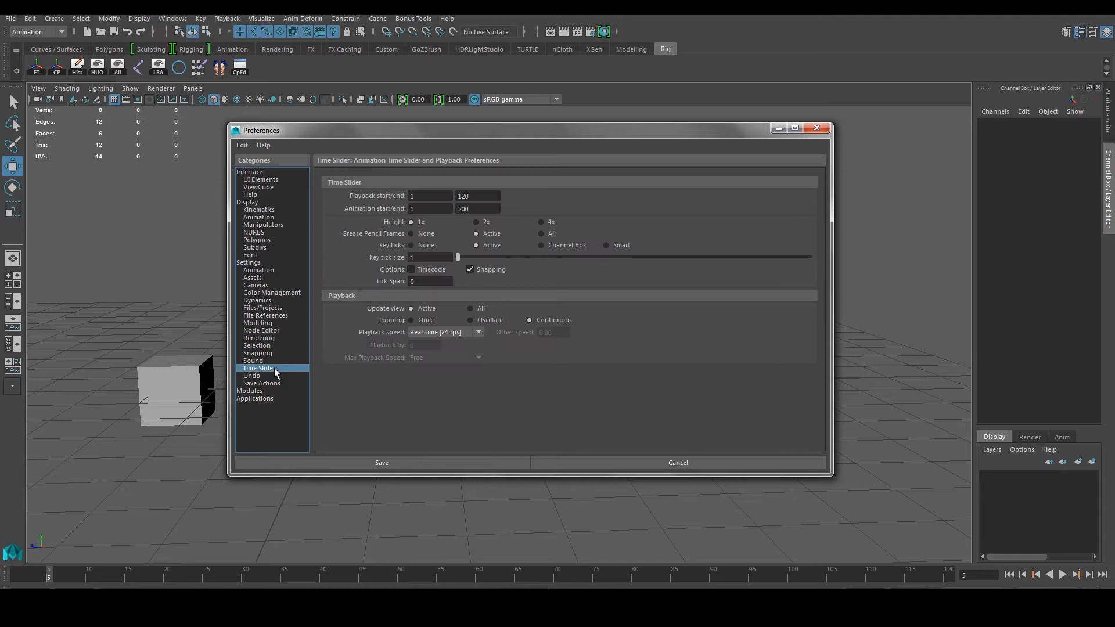
pyautogui.click(461, 332)
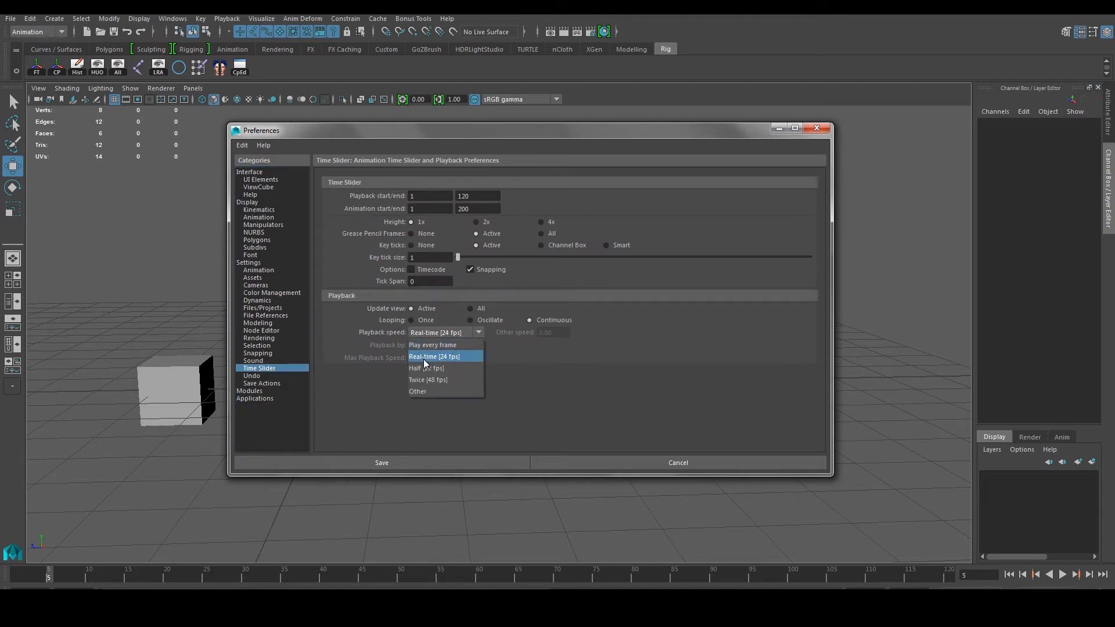
pyautogui.click(462, 358)
pyautogui.click(460, 333)
pyautogui.click(443, 359)
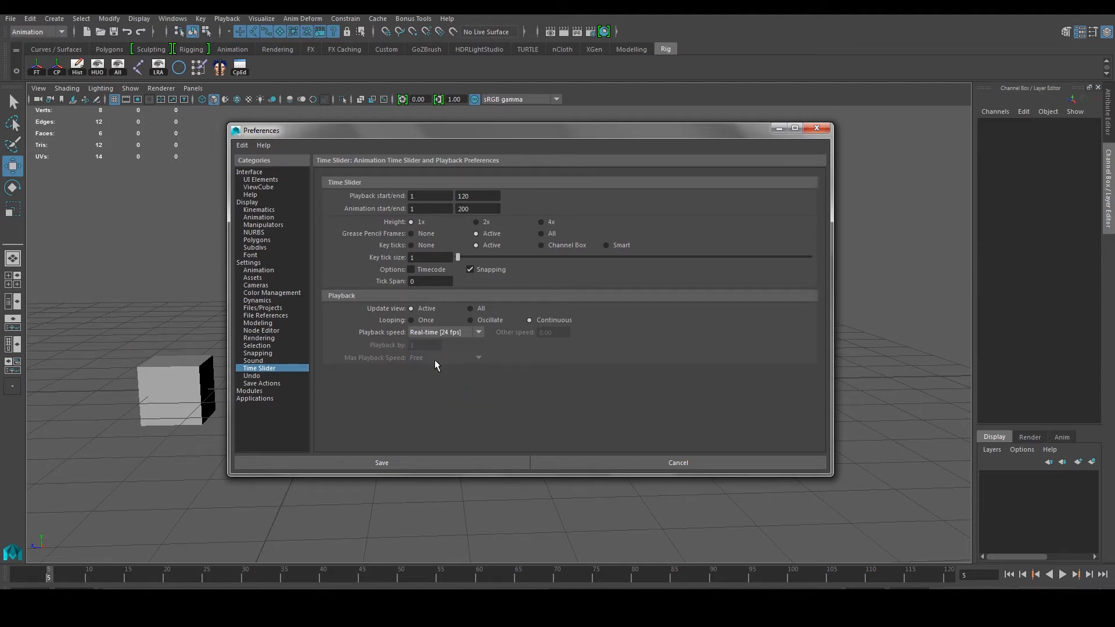
# Step: Review the Animation preferences and save the preferences
pyautogui.click(269, 271)
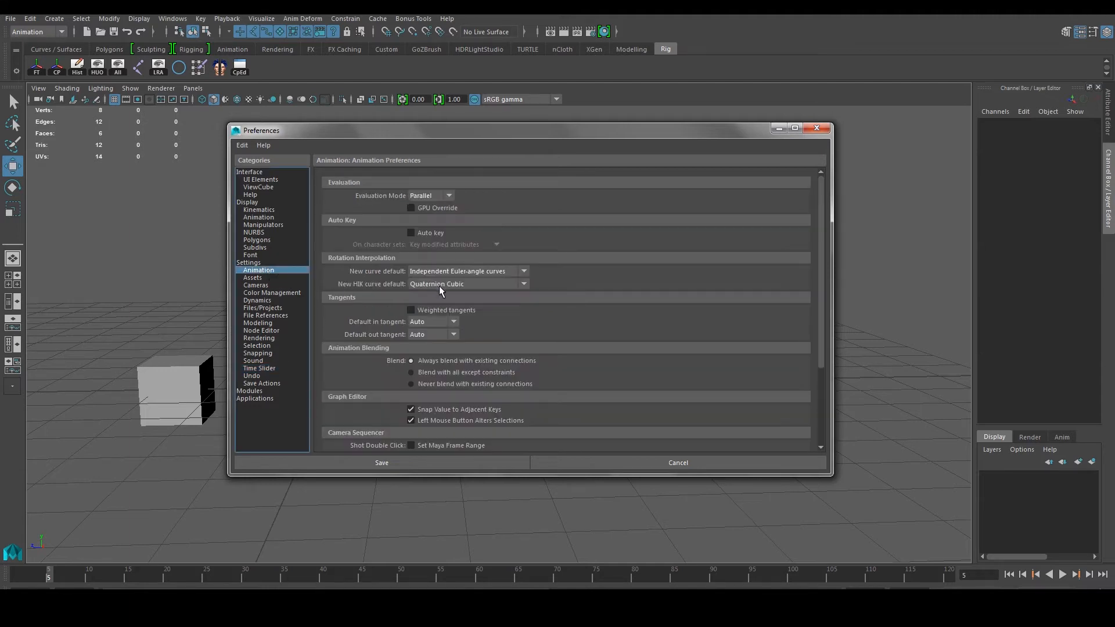
pyautogui.scroll(-3, 448, 293)
pyautogui.click(461, 463)
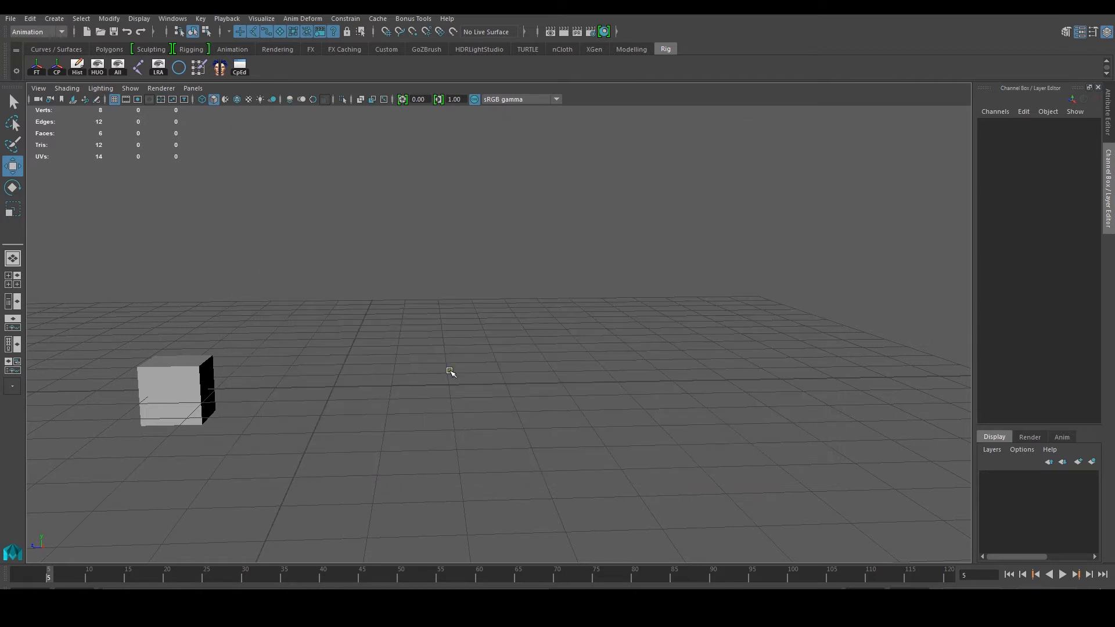
pyautogui.keyDown('alt'); pyautogui.moveTo(383, 341); pyautogui.dragTo(542, 369, button='middle'); pyautogui.keyUp('alt')
pyautogui.keyDown('alt'); pyautogui.moveTo(542, 369); pyautogui.dragTo(468, 363); pyautogui.keyUp('alt')
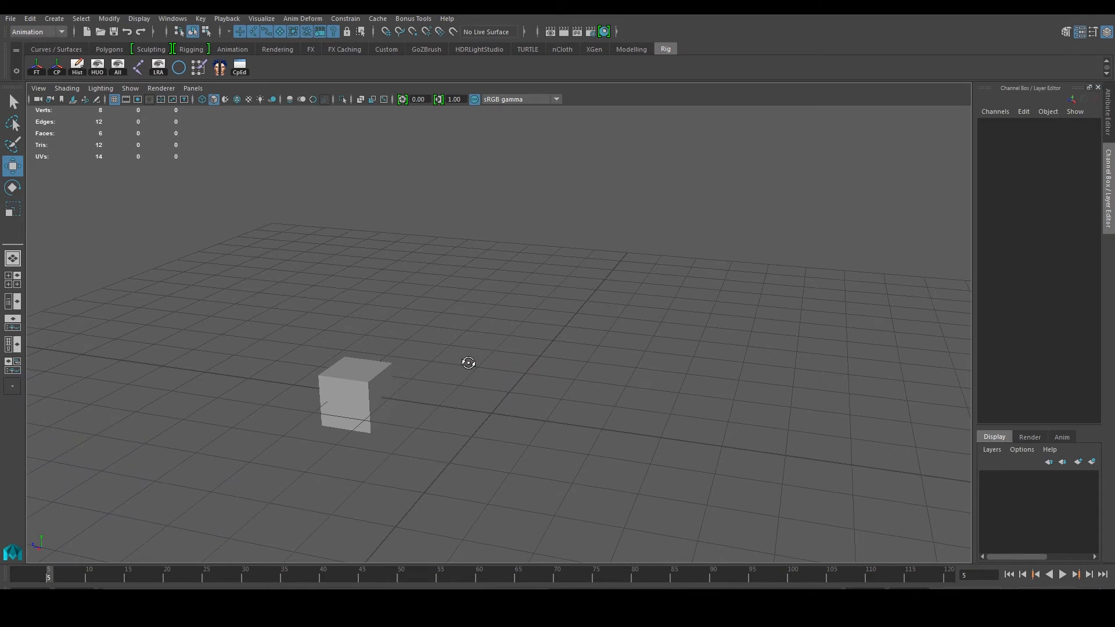
pyautogui.click(374, 370)
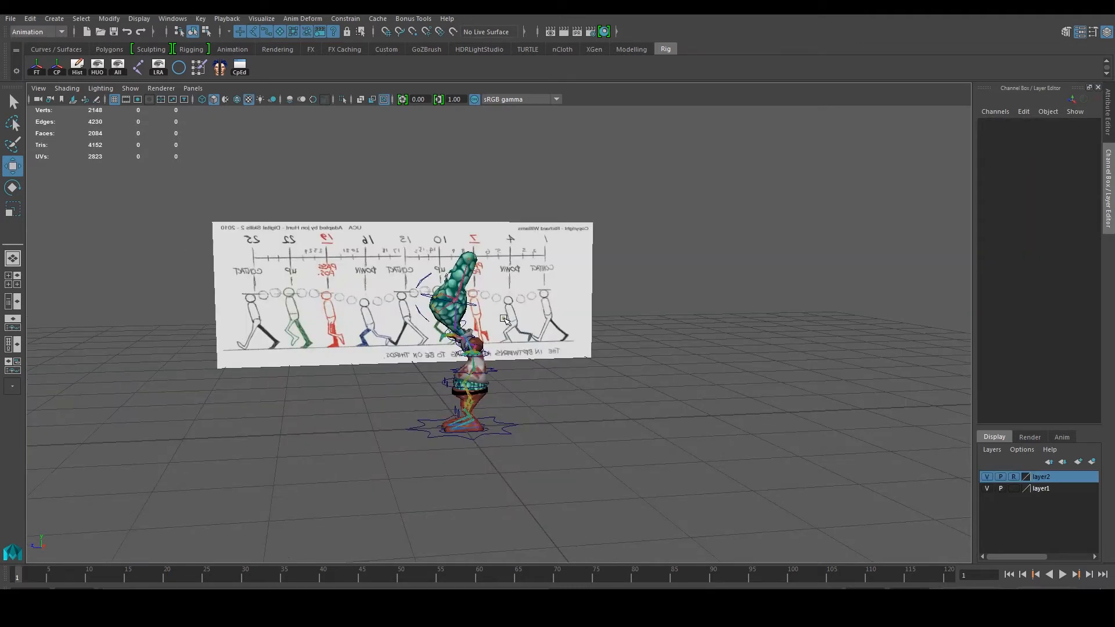
# Step: Inspect the character and its walk cycle reference plane from several angles, and compare with the original chart in the browser
pyautogui.keyDown('alt'); pyautogui.moveTo(505, 318); pyautogui.dragTo(515, 360); pyautogui.keyUp('alt')
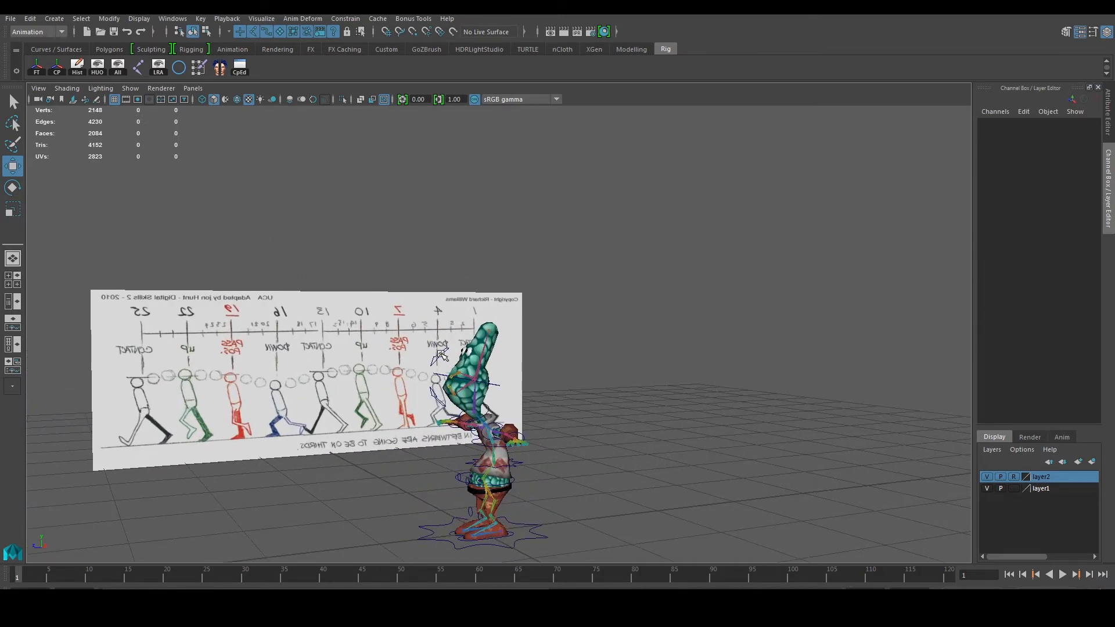
pyautogui.keyDown('alt'); pyautogui.moveTo(440, 355); pyautogui.dragTo(460, 331); pyautogui.keyUp('alt')
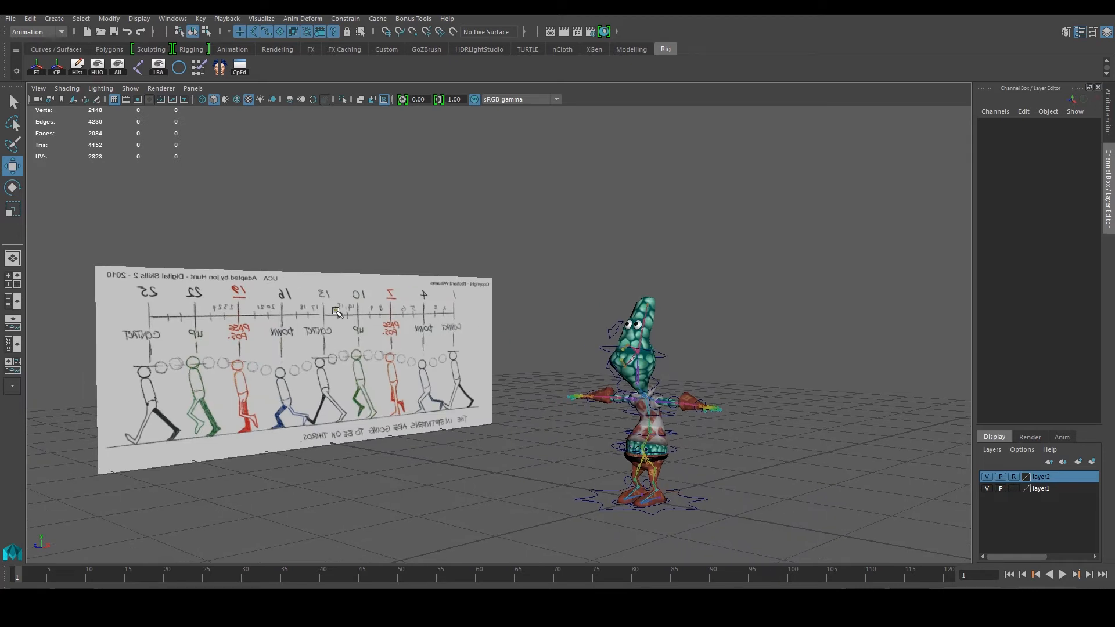
pyautogui.keyDown('alt'); pyautogui.moveTo(279, 330); pyautogui.dragTo(334, 367, button='middle'); pyautogui.keyUp('alt')
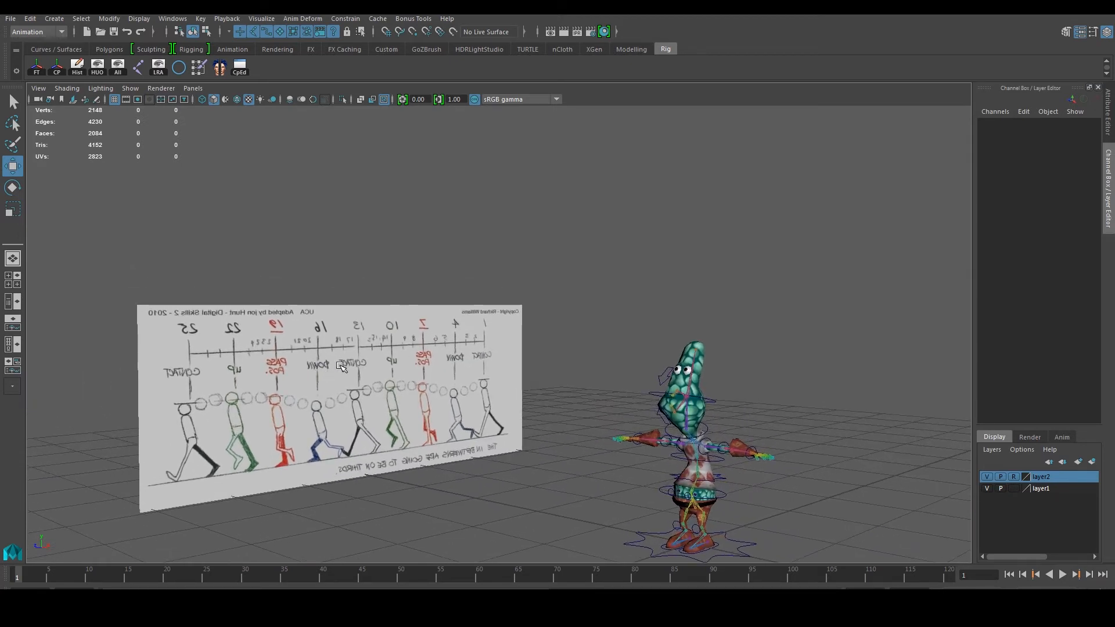
pyautogui.keyDown('alt'); pyautogui.moveTo(341, 366); pyautogui.dragTo(341, 370); pyautogui.keyUp('alt')
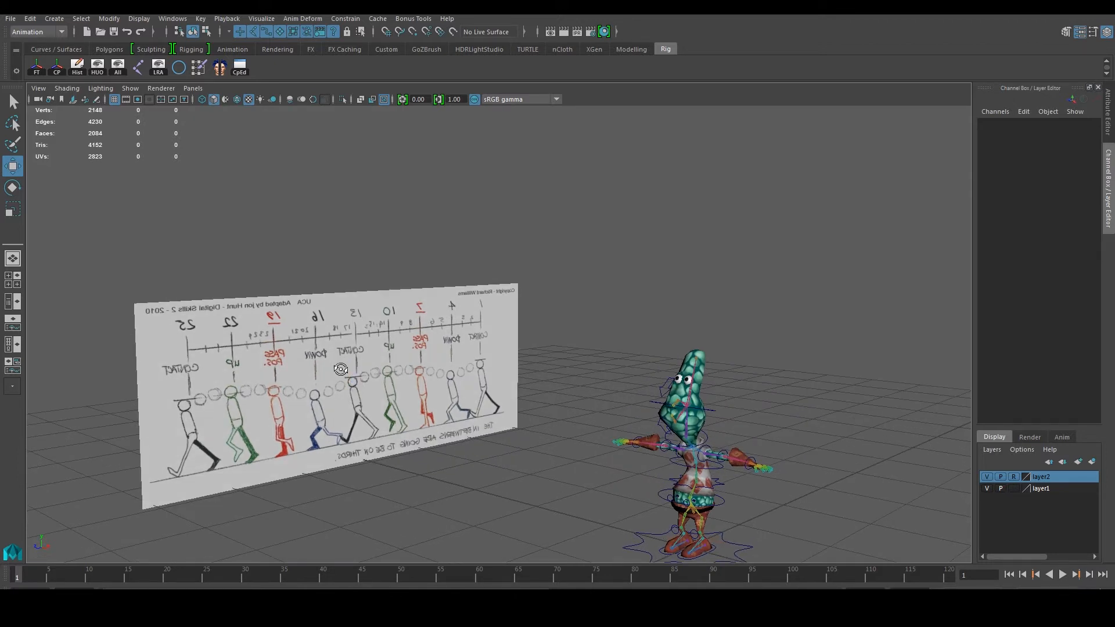
pyautogui.keyDown('alt'); pyautogui.moveTo(349, 385); pyautogui.dragTo(394, 352); pyautogui.keyUp('alt')
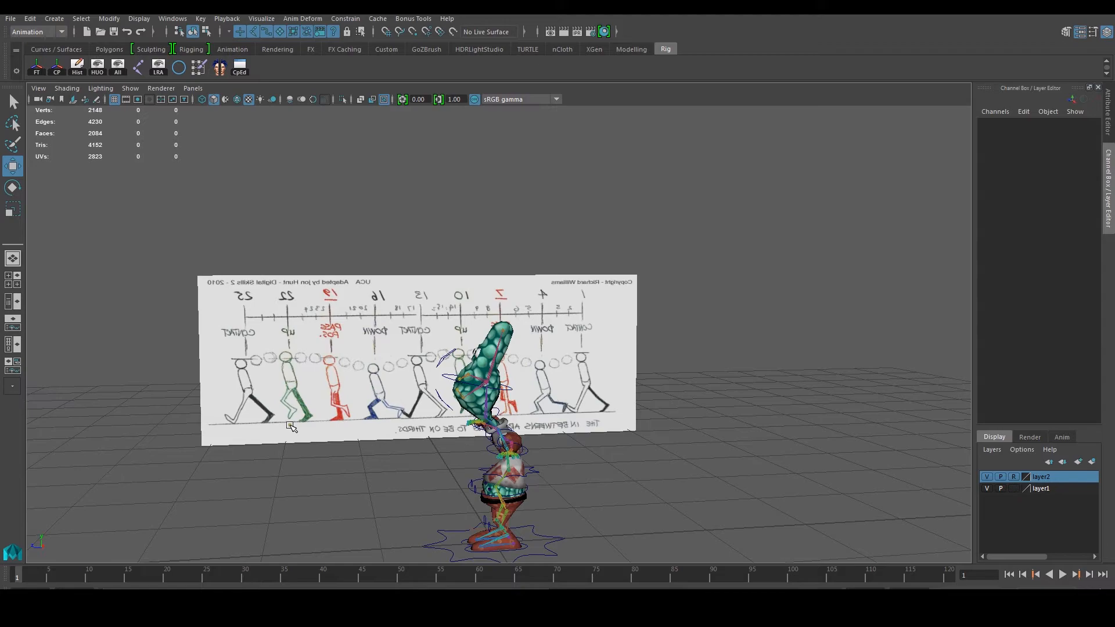
pyautogui.hotkey('alt', 'Tab')
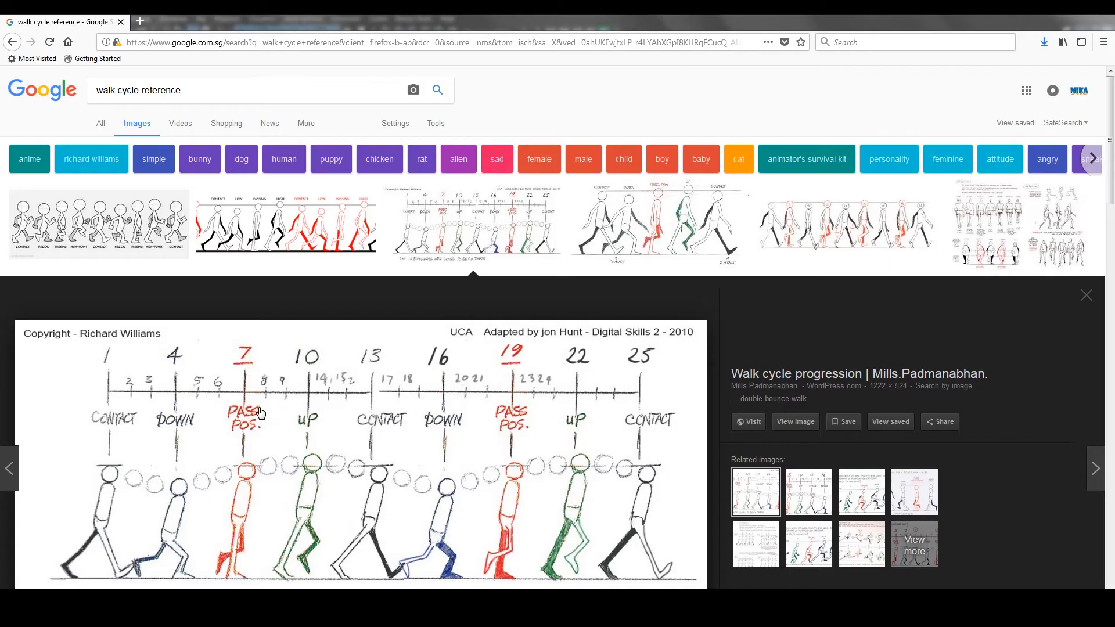
pyautogui.scroll(-2, 264, 414)
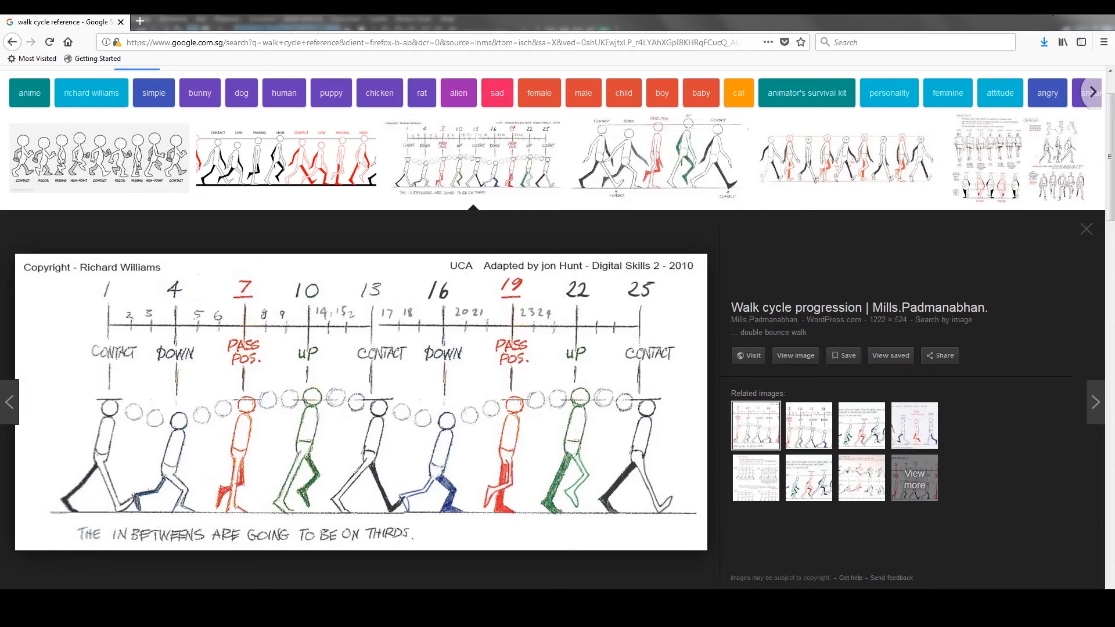
pyautogui.click(1053, 13)
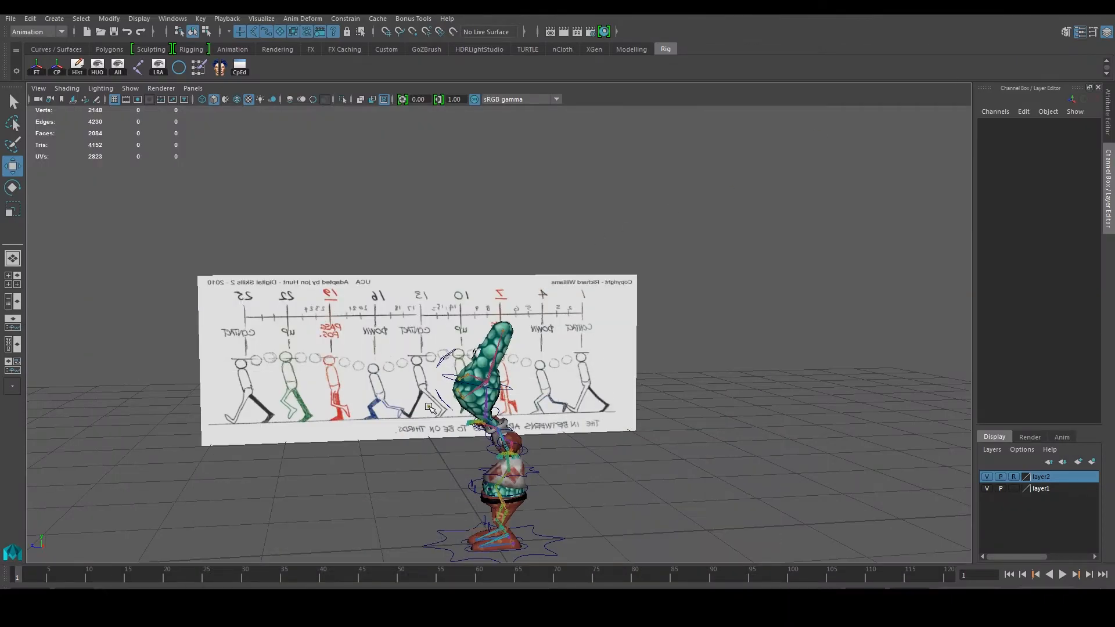
# Step: Create a polygon plane at the character's feet and scale it uniformly to about 15.4
pyautogui.keyDown('alt'); pyautogui.moveTo(519, 408); pyautogui.dragTo(391, 405); pyautogui.keyUp('alt')
pyautogui.keyDown('alt'); pyautogui.moveTo(551, 410); pyautogui.dragTo(571, 410); pyautogui.keyUp('alt')
pyautogui.keyDown('alt'); pyautogui.moveTo(431, 413); pyautogui.dragTo(421, 344); pyautogui.keyUp('alt')
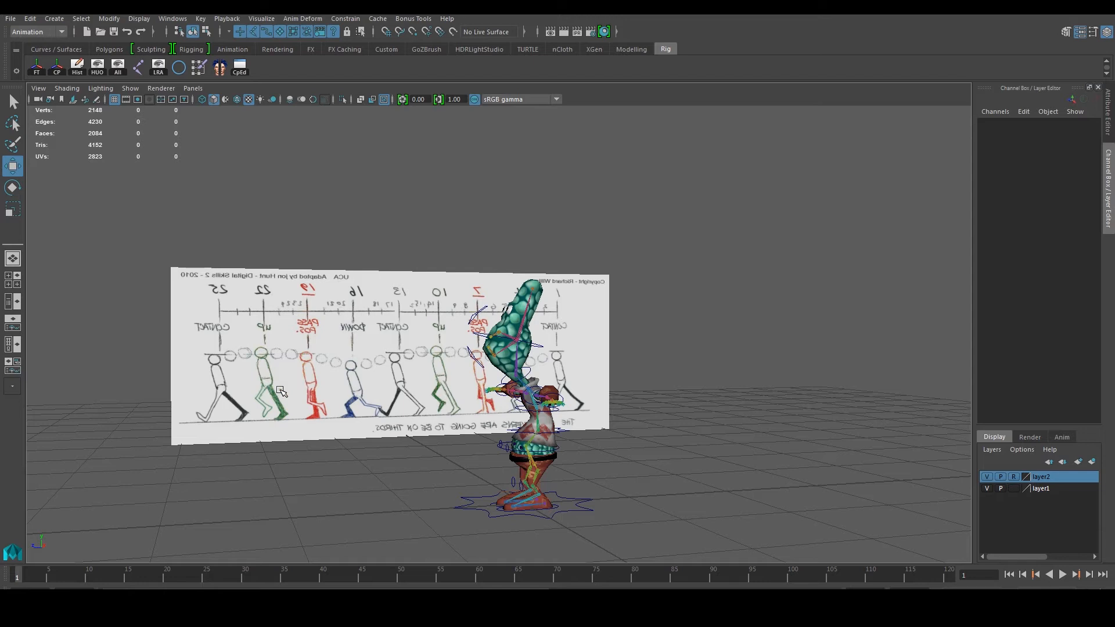
pyautogui.keyDown('alt'); pyautogui.moveTo(280, 391); pyautogui.dragTo(446, 340); pyautogui.keyUp('alt')
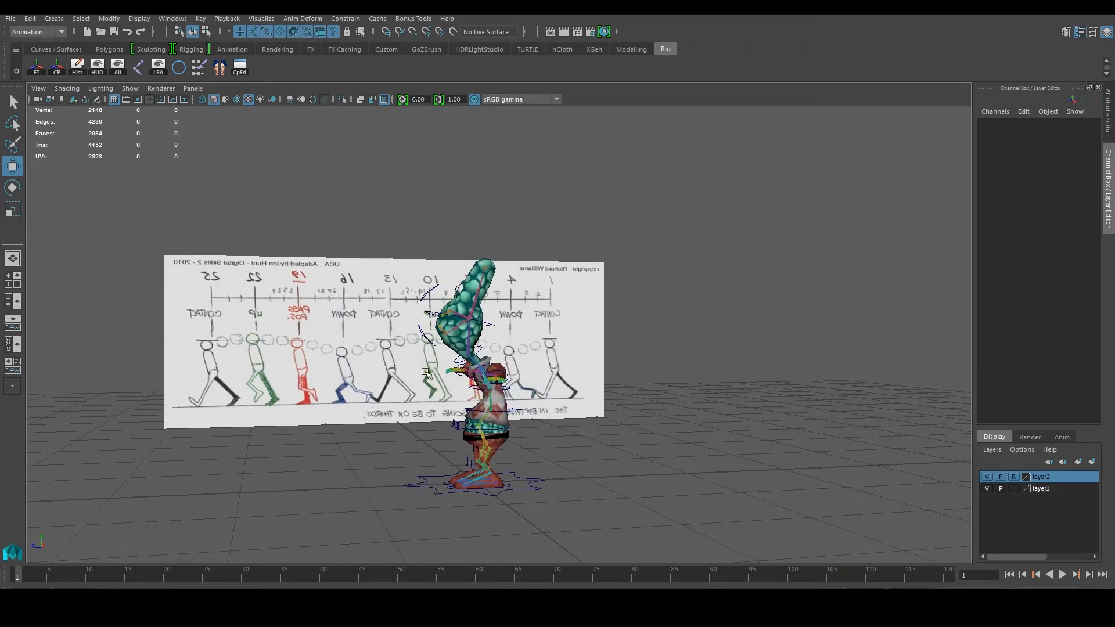
pyautogui.moveTo(409, 365)
pyautogui.keyDown('alt'); pyautogui.mouseDown(button='middle')
pyautogui.moveTo(326, 377)
pyautogui.moveTo(416, 373)
pyautogui.mouseUp(button='middle'); pyautogui.keyUp('alt')
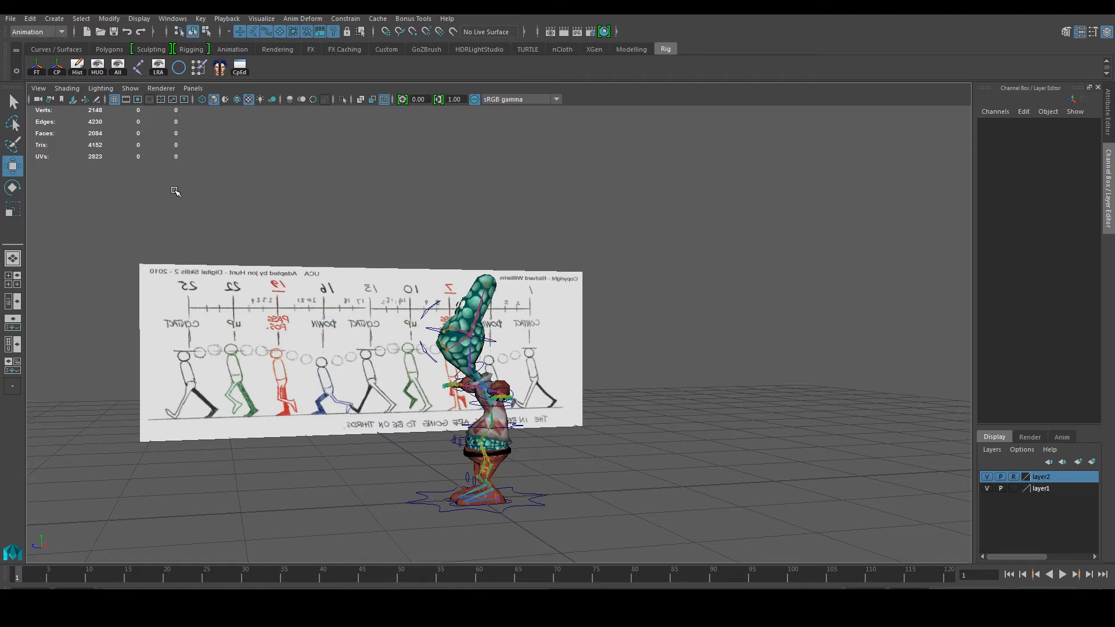
pyautogui.click(58, 21)
pyautogui.moveTo(68, 51)
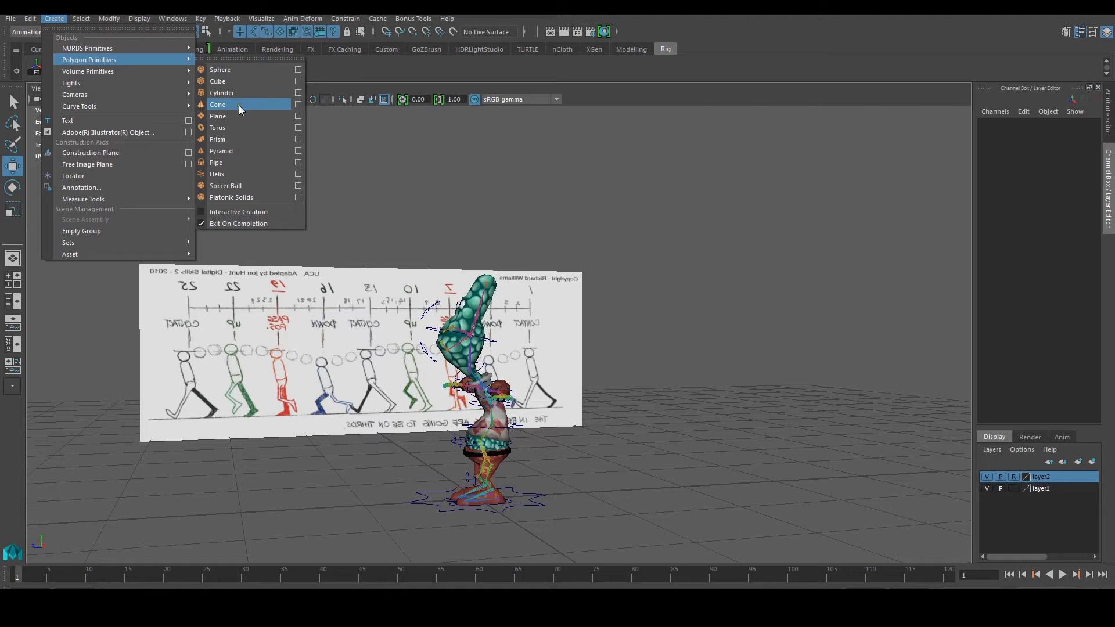
pyautogui.click(249, 115)
pyautogui.scroll(-2, 460, 320)
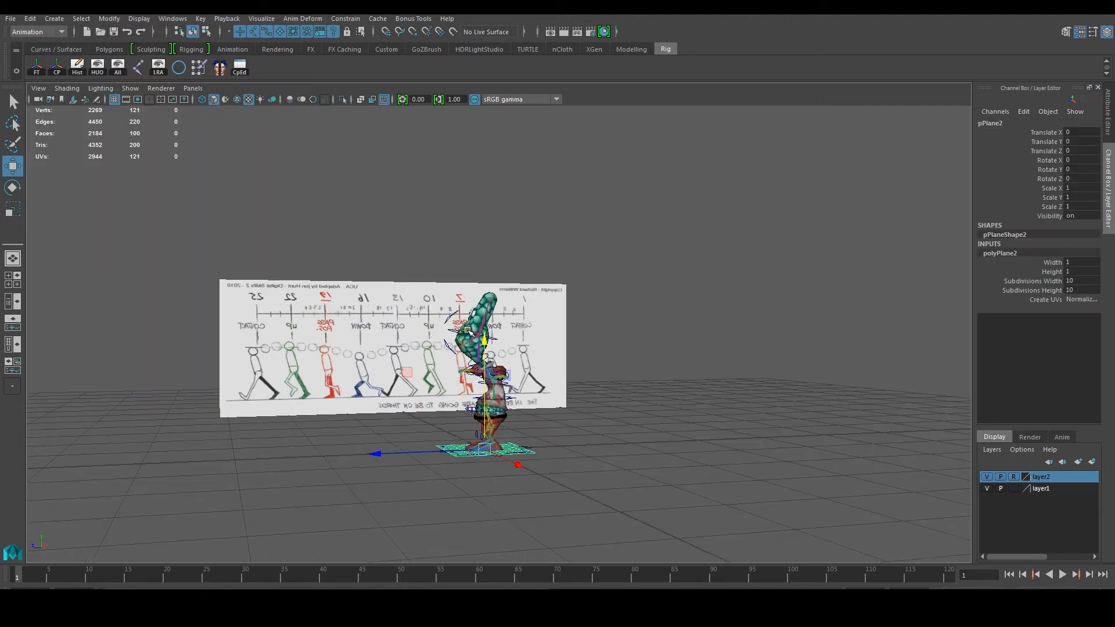
pyautogui.press('r')
pyautogui.scroll(-4, 460, 320)
pyautogui.moveTo(490, 404); pyautogui.dragTo(969, 423)
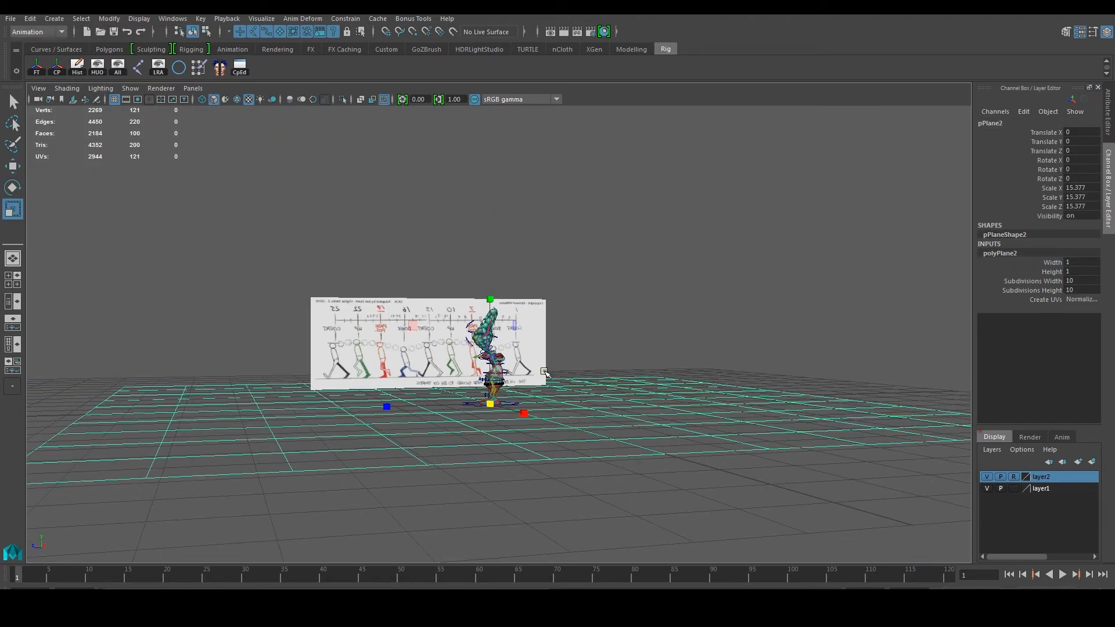
# Step: Narrow the ground plane into a strip, scaling it to about 3.15 in X and 9.83 in Z, and deselect it
pyautogui.keyDown('alt'); pyautogui.moveTo(523, 366); pyautogui.dragTo(605, 394); pyautogui.keyUp('alt')
pyautogui.moveTo(639, 447); pyautogui.dragTo(465, 442)
pyautogui.moveTo(591, 448); pyautogui.dragTo(617, 461)
pyautogui.click(683, 306)
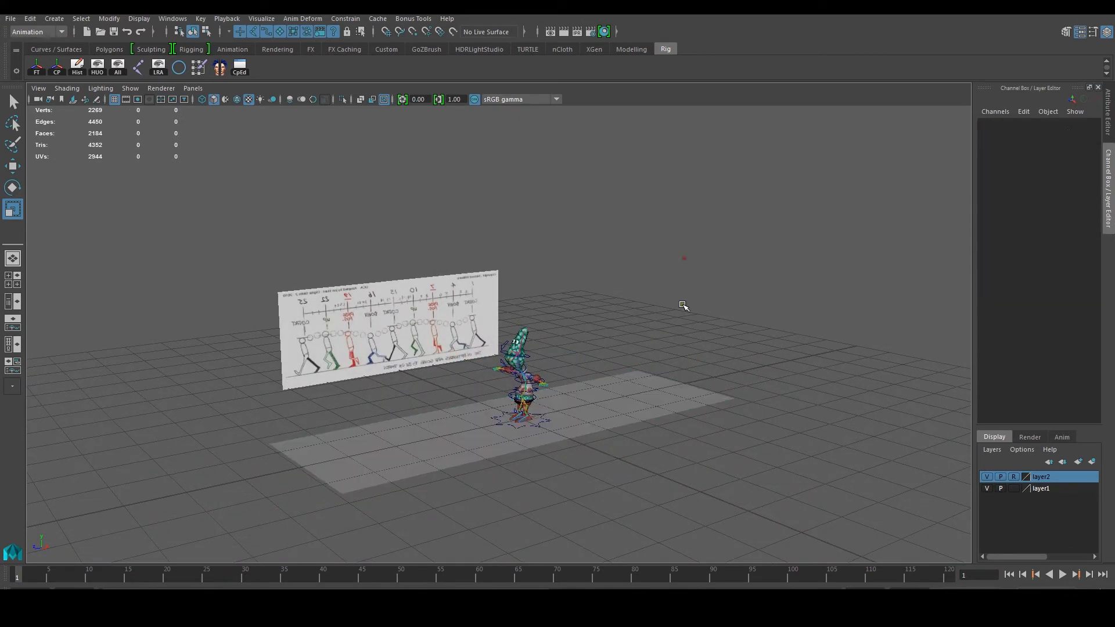
# Step: Add the ground plane to the display layer layer2 and deselect it
pyautogui.scroll(2, 628, 322)
pyautogui.keyDown('alt'); pyautogui.moveTo(609, 322); pyautogui.dragTo(587, 323); pyautogui.keyUp('alt')
pyautogui.keyDown('alt'); pyautogui.moveTo(587, 323); pyautogui.dragTo(630, 393, button='right'); pyautogui.keyUp('alt')
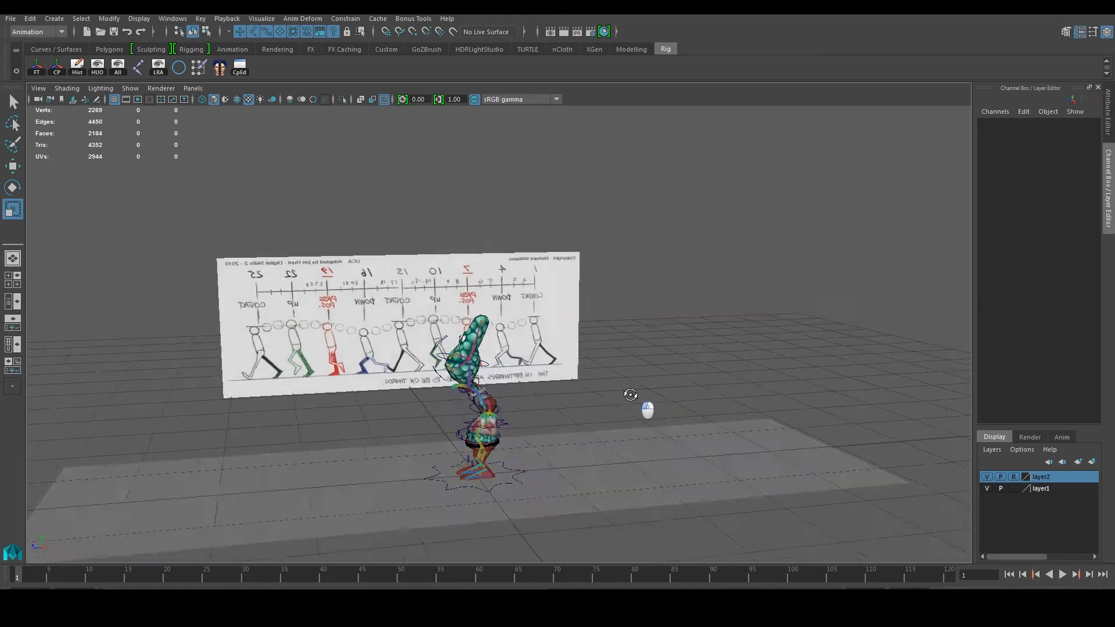
pyautogui.keyDown('alt'); pyautogui.moveTo(629, 393); pyautogui.dragTo(620, 378); pyautogui.keyUp('alt')
pyautogui.keyDown('alt'); pyautogui.moveTo(559, 378); pyautogui.dragTo(561, 388, button='middle'); pyautogui.keyUp('alt')
pyautogui.keyDown('alt'); pyautogui.moveTo(561, 388); pyautogui.dragTo(567, 446, button='right'); pyautogui.keyUp('alt')
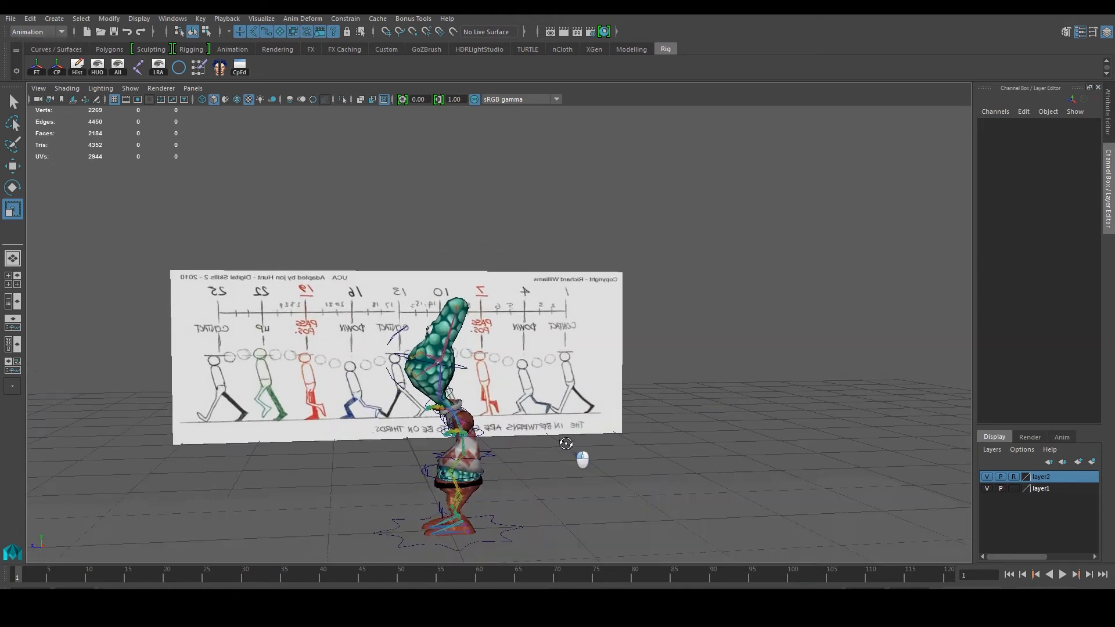
pyautogui.keyDown('alt'); pyautogui.moveTo(567, 446); pyautogui.dragTo(558, 440); pyautogui.keyUp('alt')
pyautogui.keyDown('alt'); pyautogui.moveTo(558, 440); pyautogui.dragTo(562, 396, button='middle'); pyautogui.keyUp('alt')
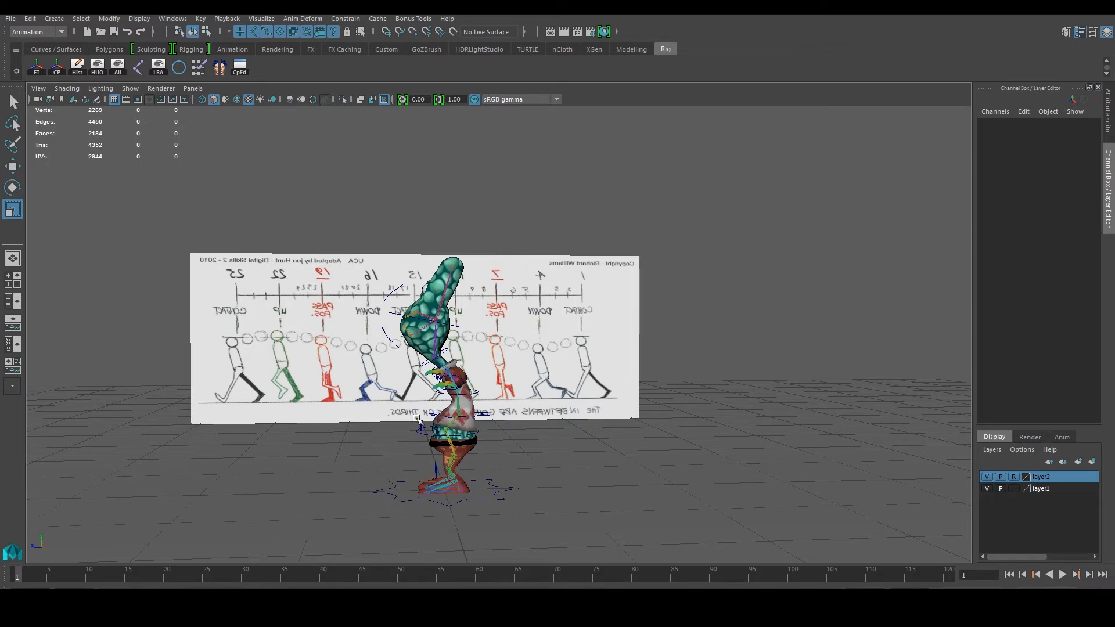
pyautogui.click(625, 506)
pyautogui.rightClick(1071, 476)
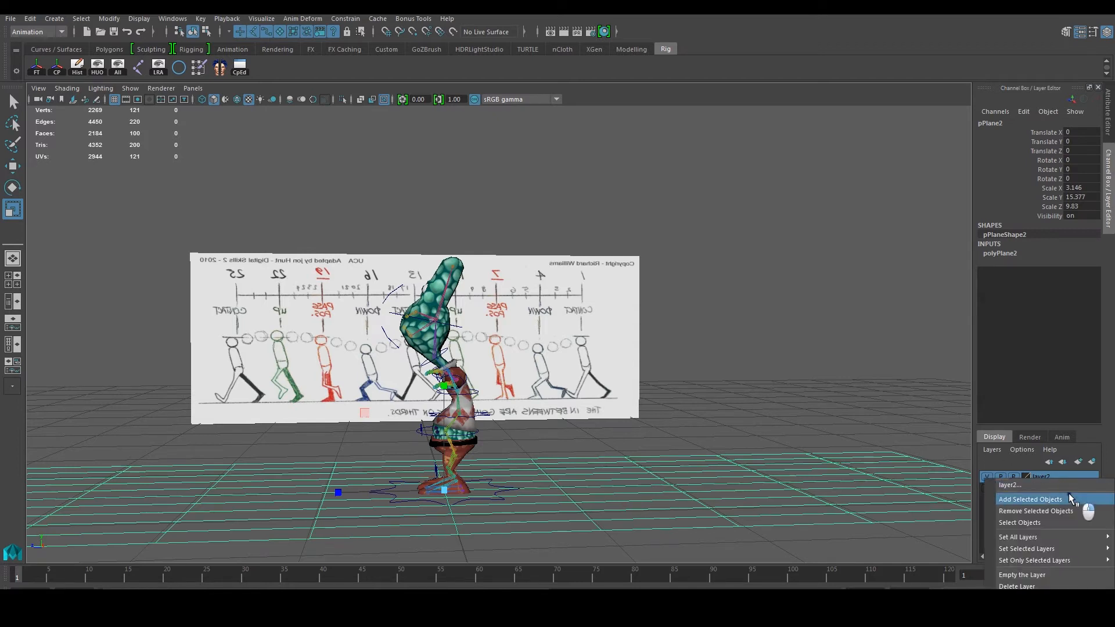
pyautogui.click(1069, 493)
pyautogui.click(719, 388)
# Step: Hide joints and IK handles in the viewport so only the character mesh and its controls are displayed
pyautogui.keyDown('alt'); pyautogui.moveTo(543, 401); pyautogui.dragTo(501, 352); pyautogui.keyUp('alt')
pyautogui.click(128, 89)
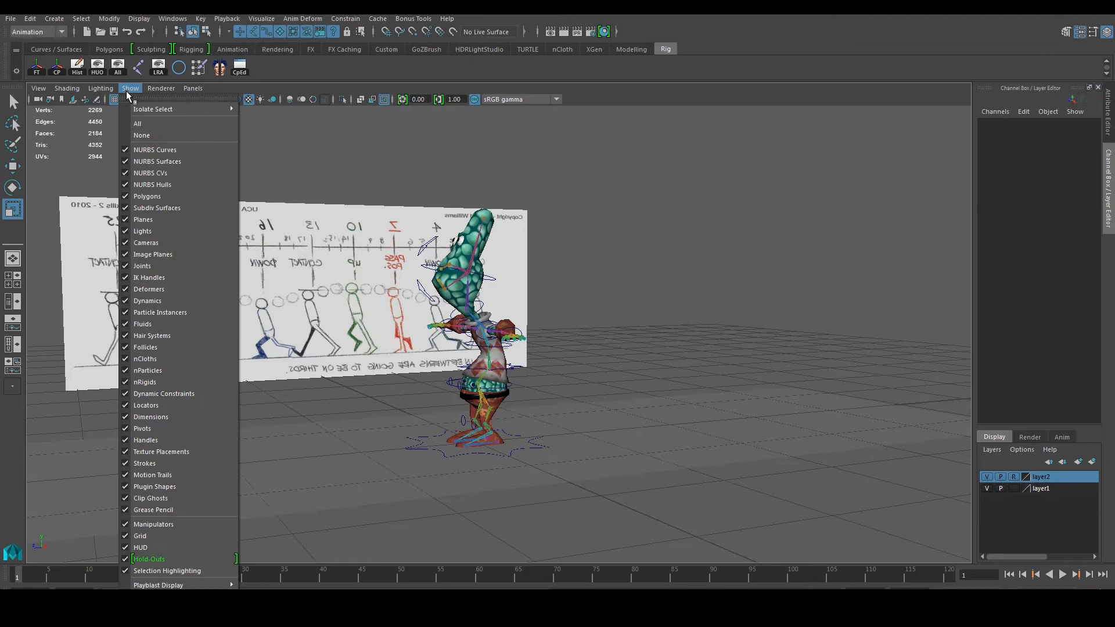
pyautogui.moveTo(128, 110)
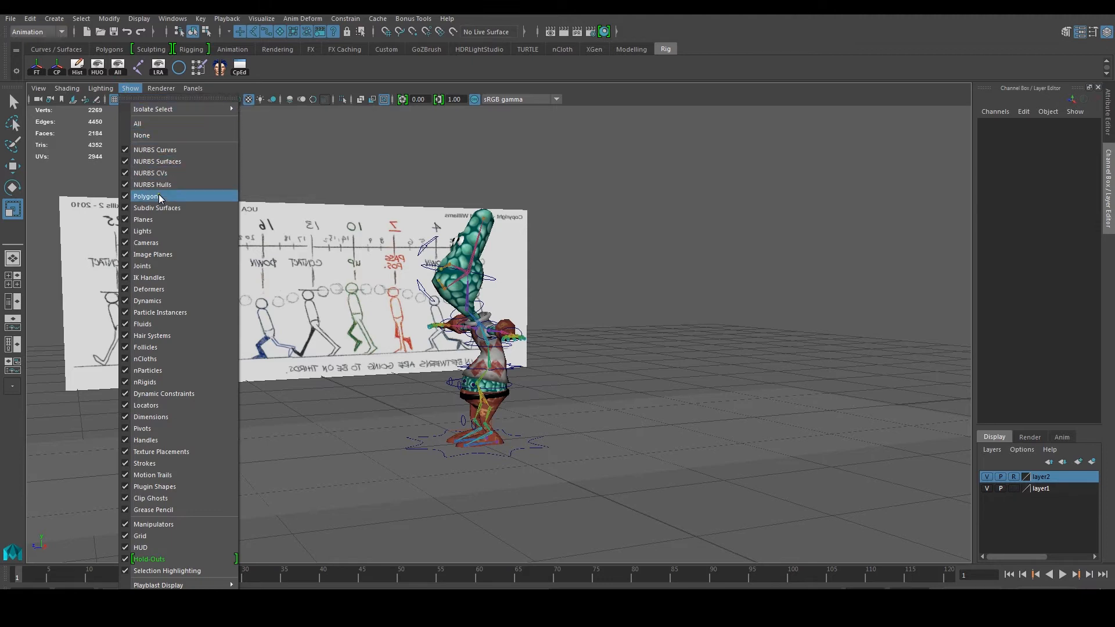
pyautogui.click(142, 266)
pyautogui.keyDown('alt'); pyautogui.moveTo(510, 348); pyautogui.dragTo(581, 308); pyautogui.keyUp('alt')
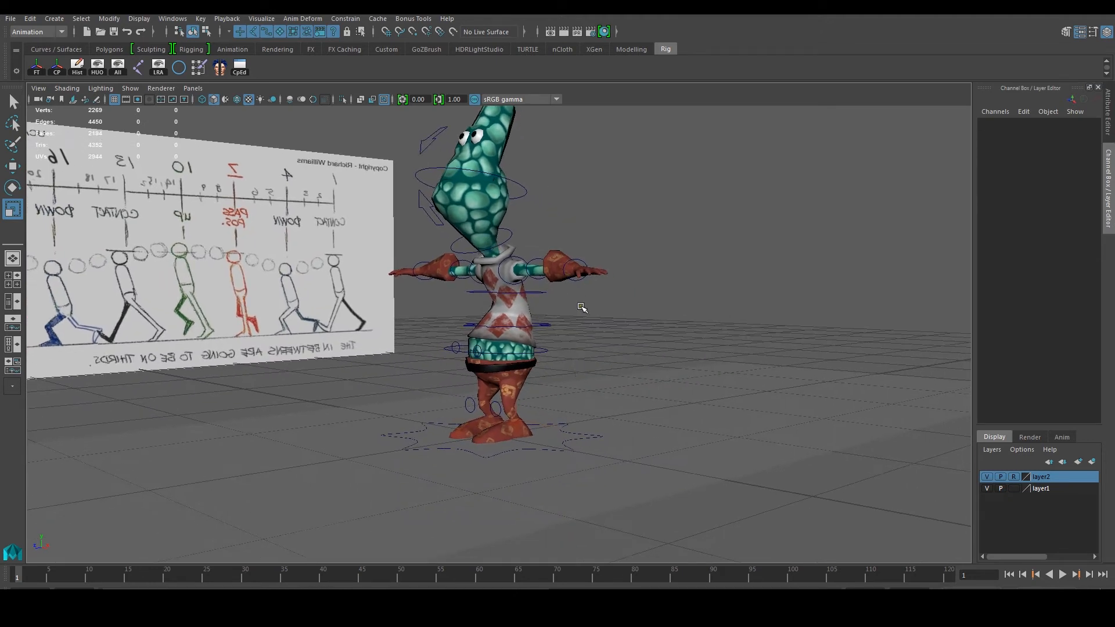
pyautogui.scroll(2, 581, 395)
pyautogui.click(130, 88)
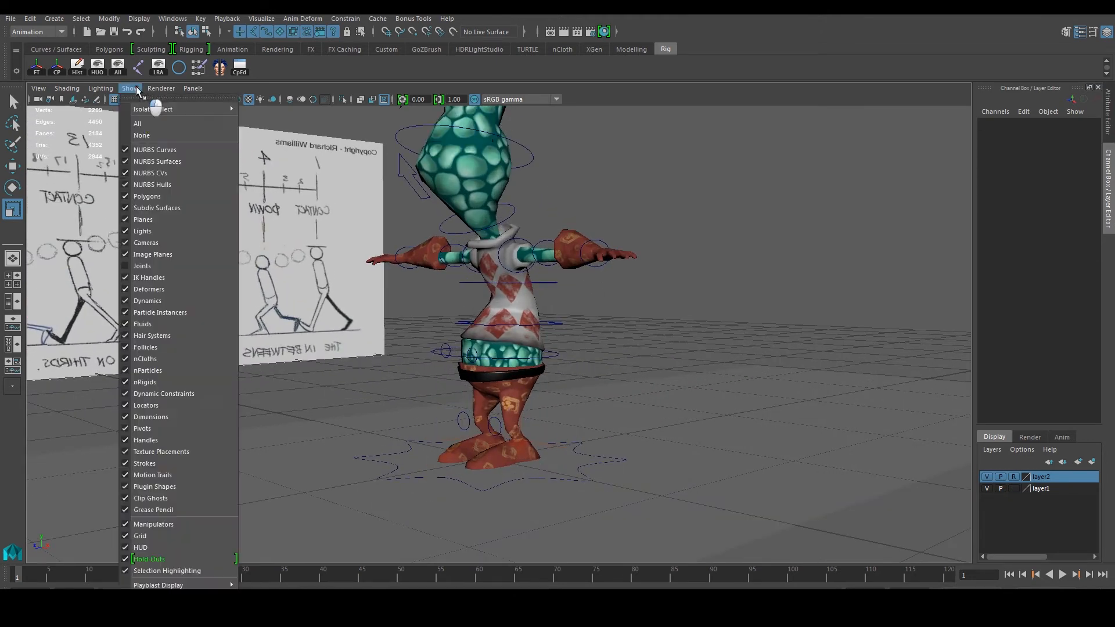
pyautogui.click(167, 277)
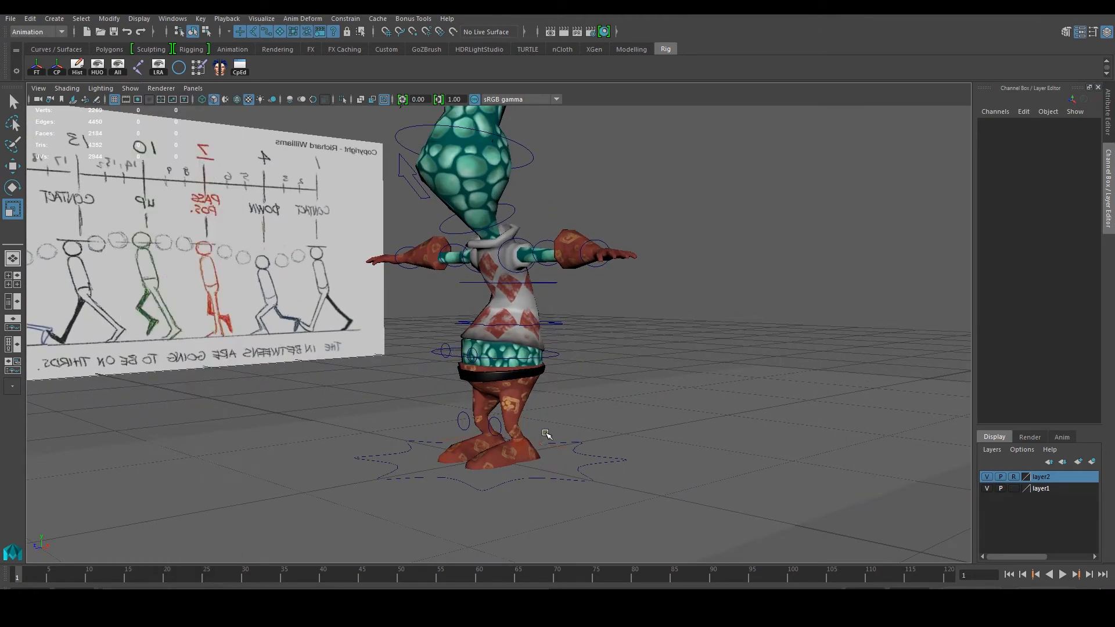
# Step: Set the time slider's playback range to end at frame 25
pyautogui.keyDown('alt'); pyautogui.moveTo(527, 385); pyautogui.dragTo(588, 453); pyautogui.keyUp('alt')
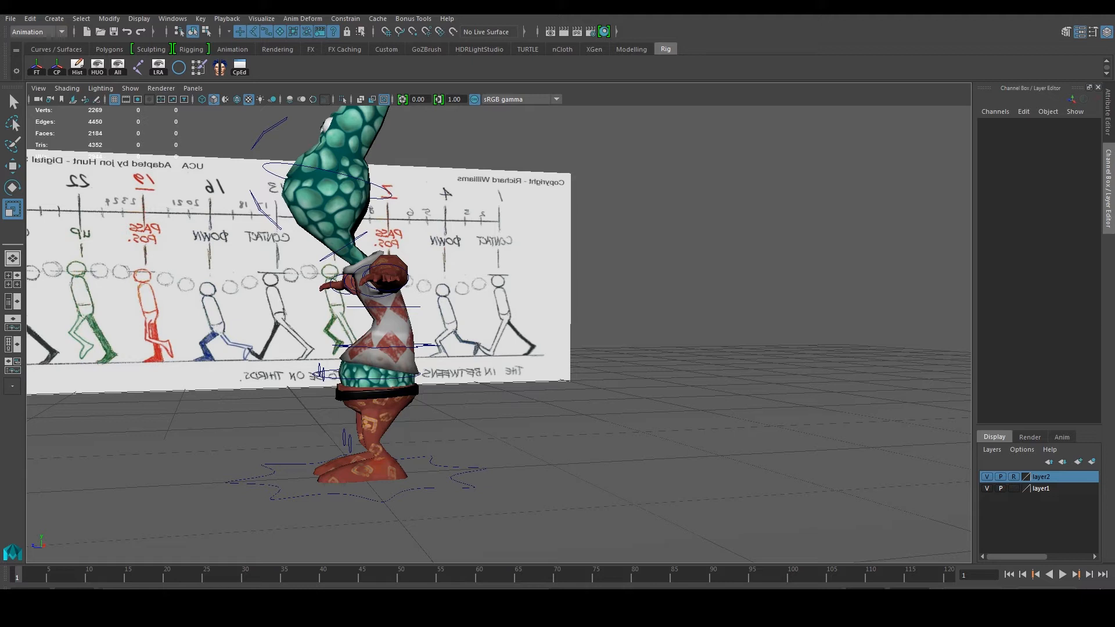
pyautogui.press('Return')
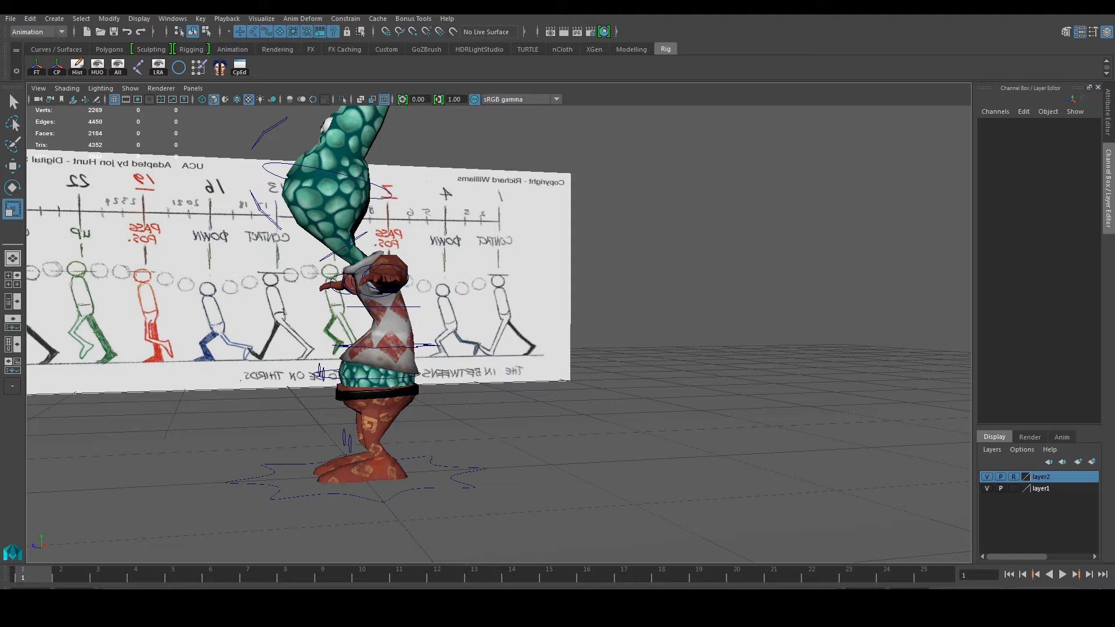
# Step: Examine the key poses and frame numbers on the walk cycle reference beside the character
pyautogui.keyDown('alt'); pyautogui.moveTo(298, 145); pyautogui.dragTo(351, 266); pyautogui.keyUp('alt')
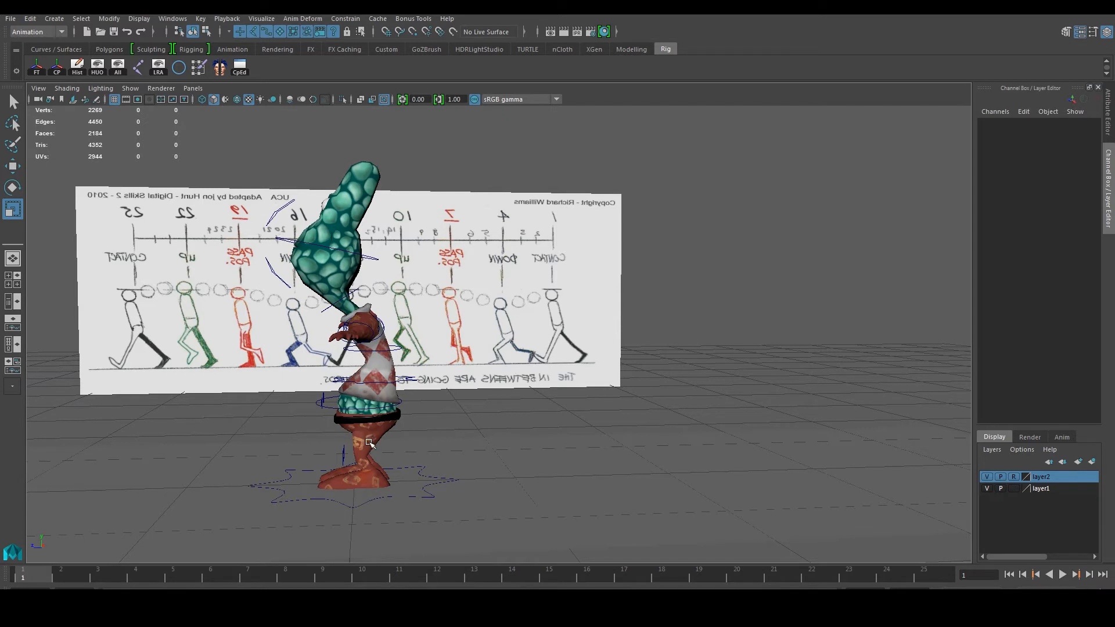
pyautogui.keyDown('alt'); pyautogui.moveTo(364, 445); pyautogui.dragTo(432, 450); pyautogui.keyUp('alt')
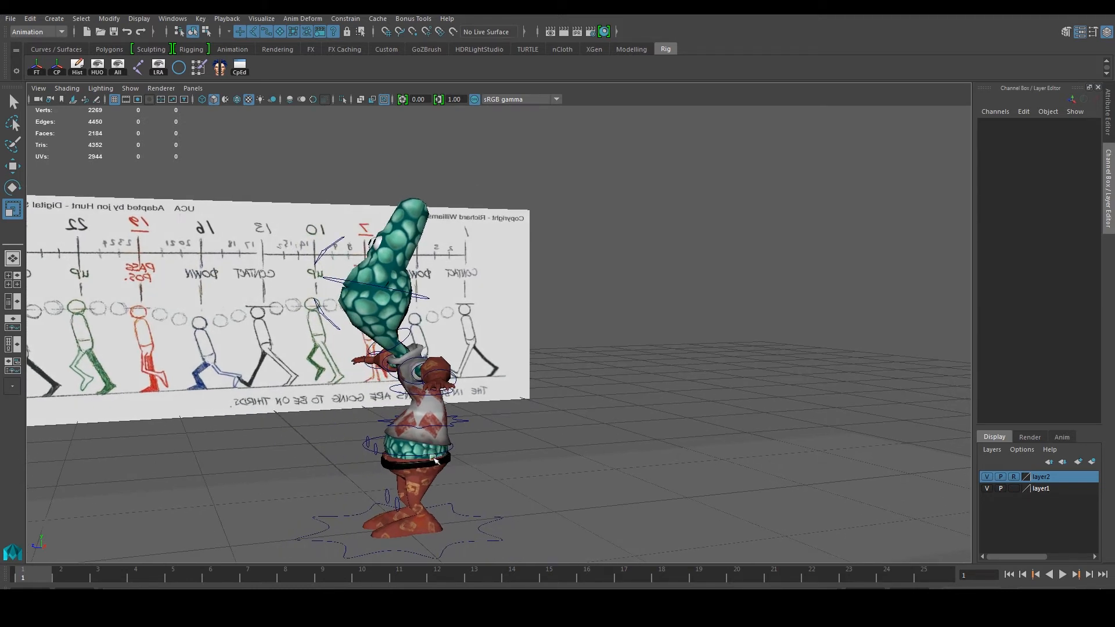
pyautogui.keyDown('alt'); pyautogui.moveTo(435, 459); pyautogui.dragTo(500, 336); pyautogui.keyUp('alt')
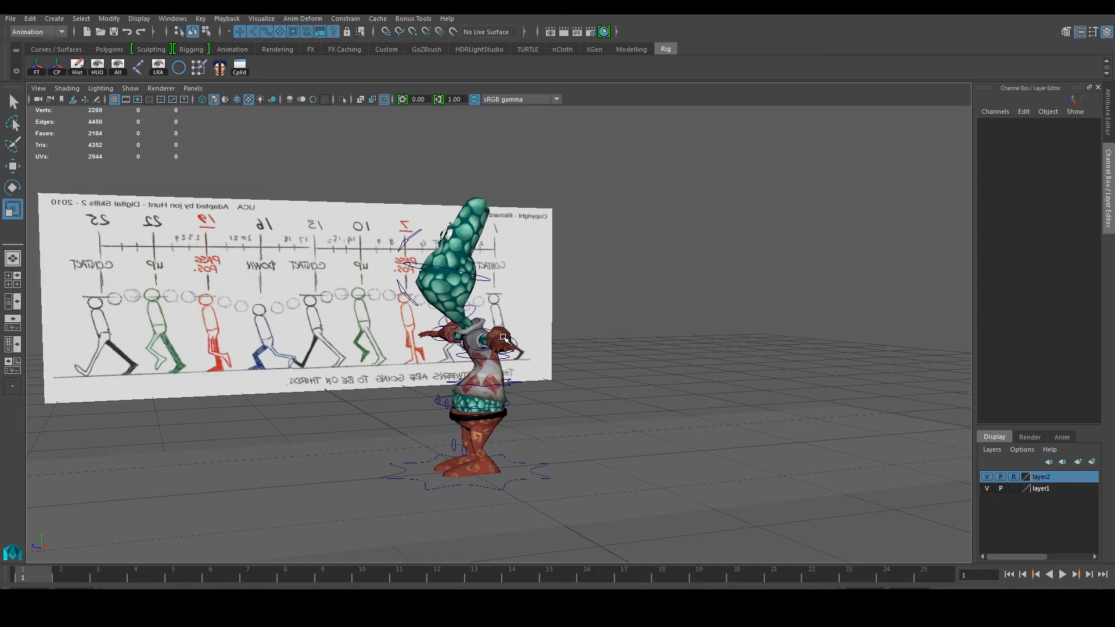
pyautogui.keyDown('alt'); pyautogui.moveTo(503, 338); pyautogui.dragTo(518, 307); pyautogui.keyUp('alt')
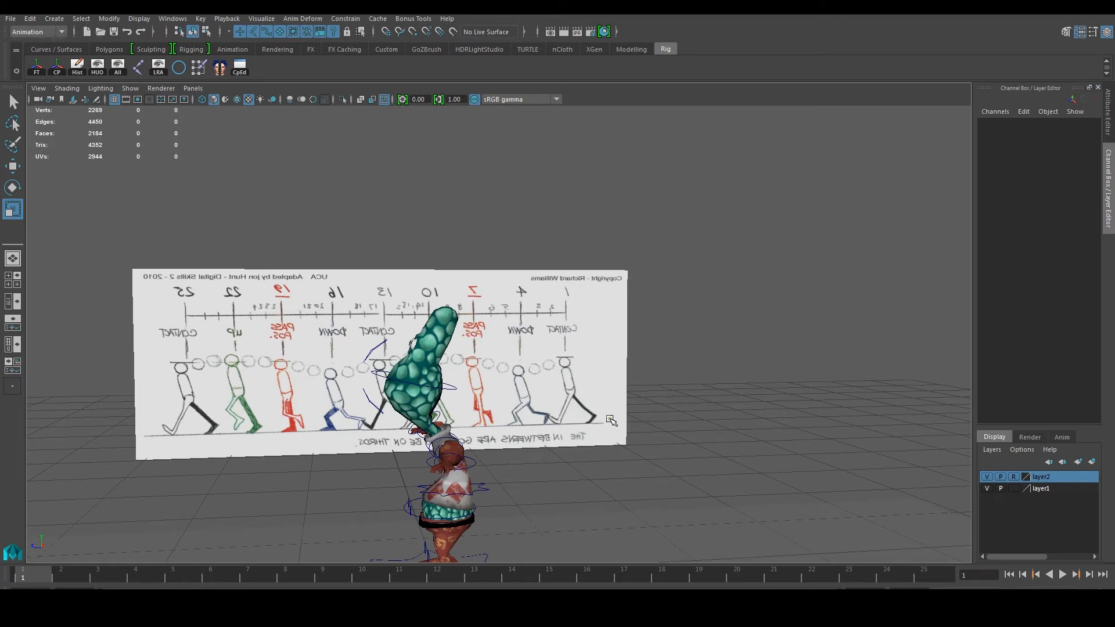
pyautogui.keyDown('alt'); pyautogui.moveTo(370, 358); pyautogui.dragTo(388, 381); pyautogui.keyUp('alt')
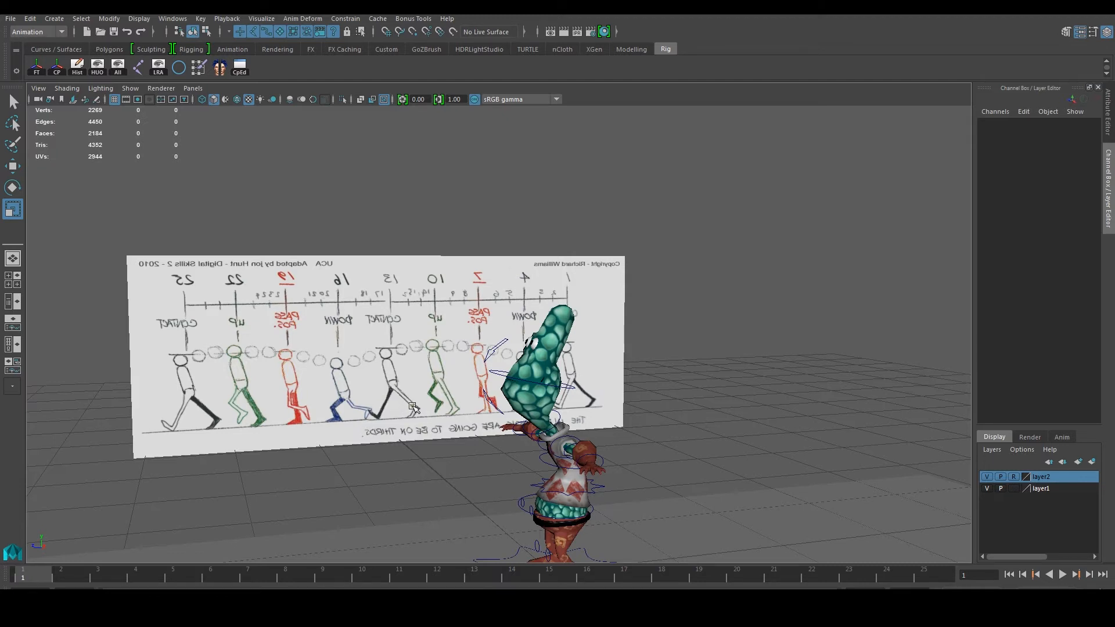
pyautogui.keyDown('alt'); pyautogui.moveTo(487, 431); pyautogui.dragTo(457, 380, button='middle'); pyautogui.keyUp('alt')
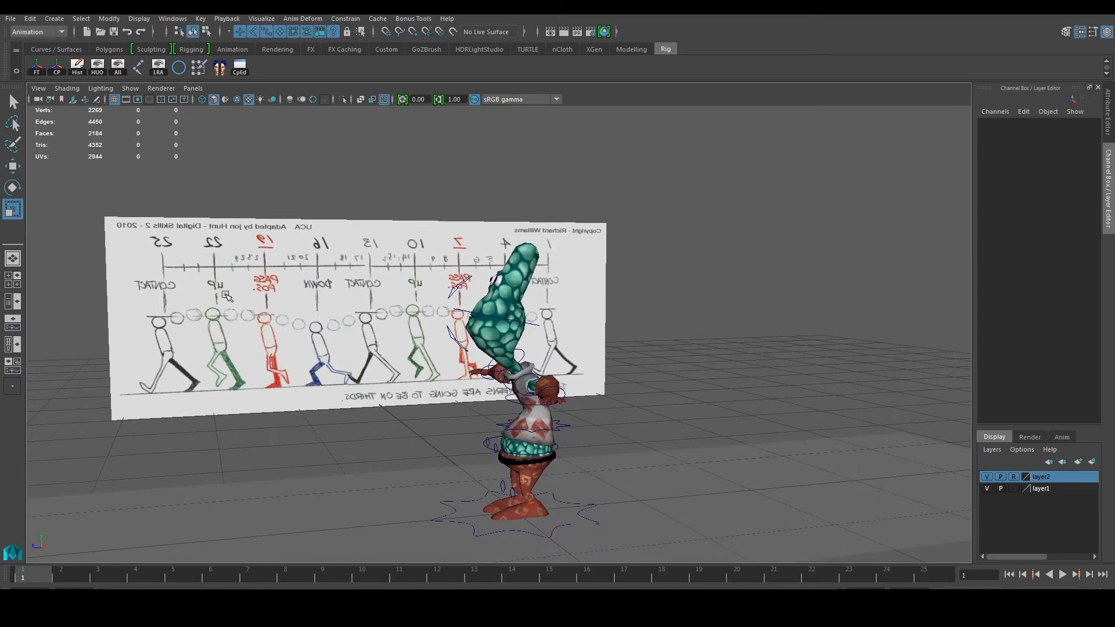
pyautogui.keyDown('alt'); pyautogui.moveTo(514, 285); pyautogui.dragTo(685, 305, button='middle'); pyautogui.keyUp('alt')
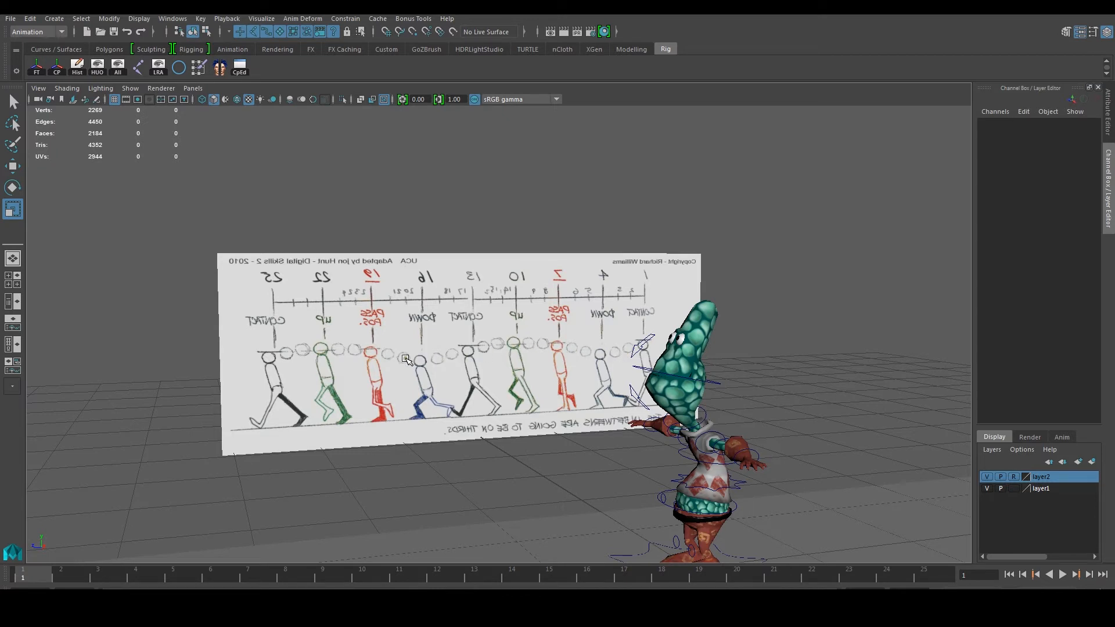
pyautogui.keyDown('alt'); pyautogui.moveTo(618, 405); pyautogui.dragTo(532, 347, button='middle'); pyautogui.keyUp('alt')
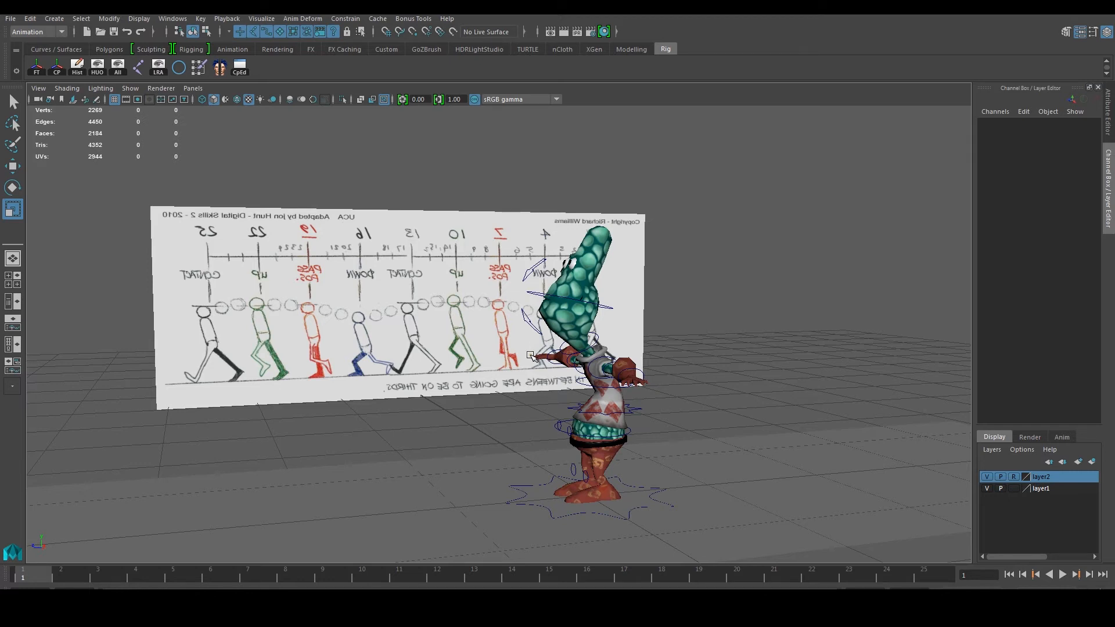
pyautogui.keyDown('alt'); pyautogui.moveTo(586, 363); pyautogui.dragTo(525, 340, button='middle'); pyautogui.keyUp('alt')
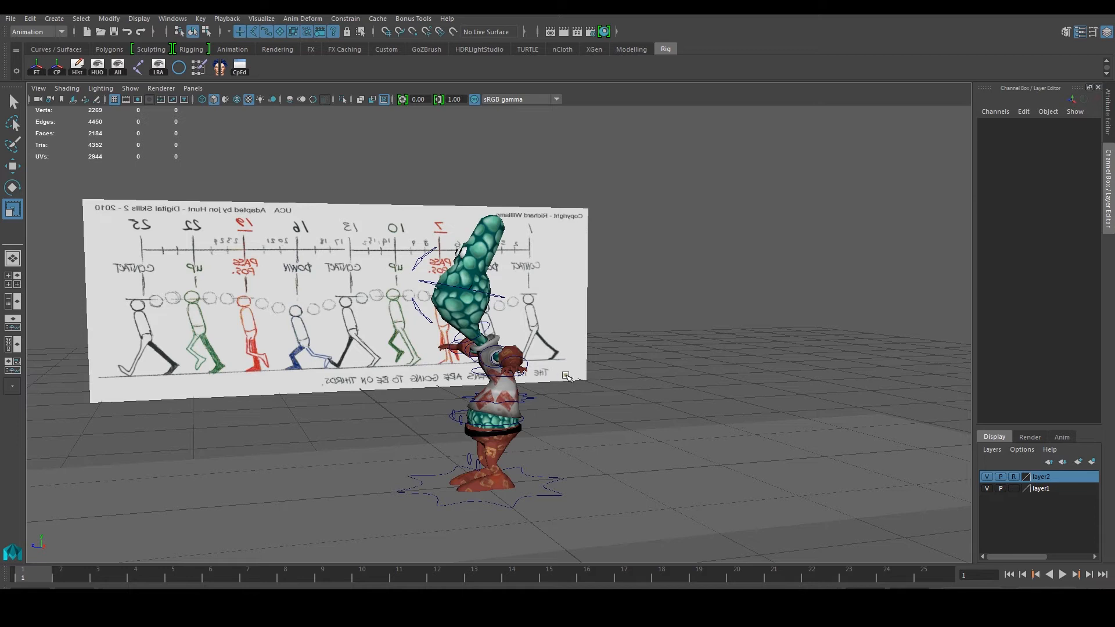
# Step: Take layer2 out of Reference mode, lower the ground plane to about -0.021 in Y, and restore Reference mode
pyautogui.scroll(5, 514, 325)
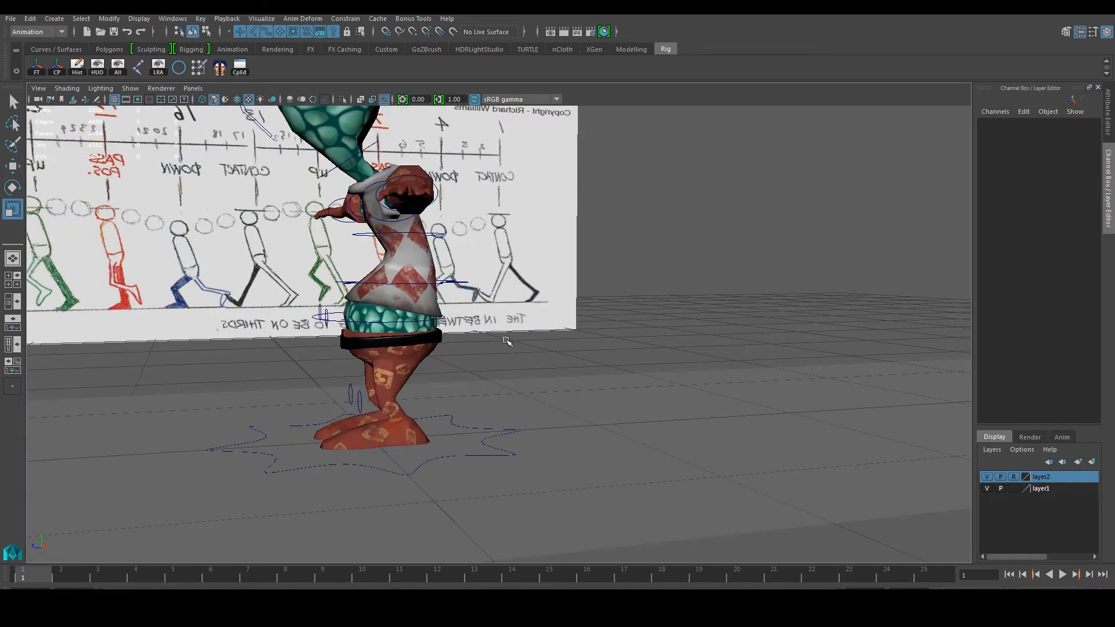
pyautogui.scroll(1, 503, 361)
pyautogui.scroll(-1, 539, 437)
pyautogui.click(1013, 476)
pyautogui.click(809, 475)
pyautogui.scroll(2, 581, 423)
pyautogui.press('w')
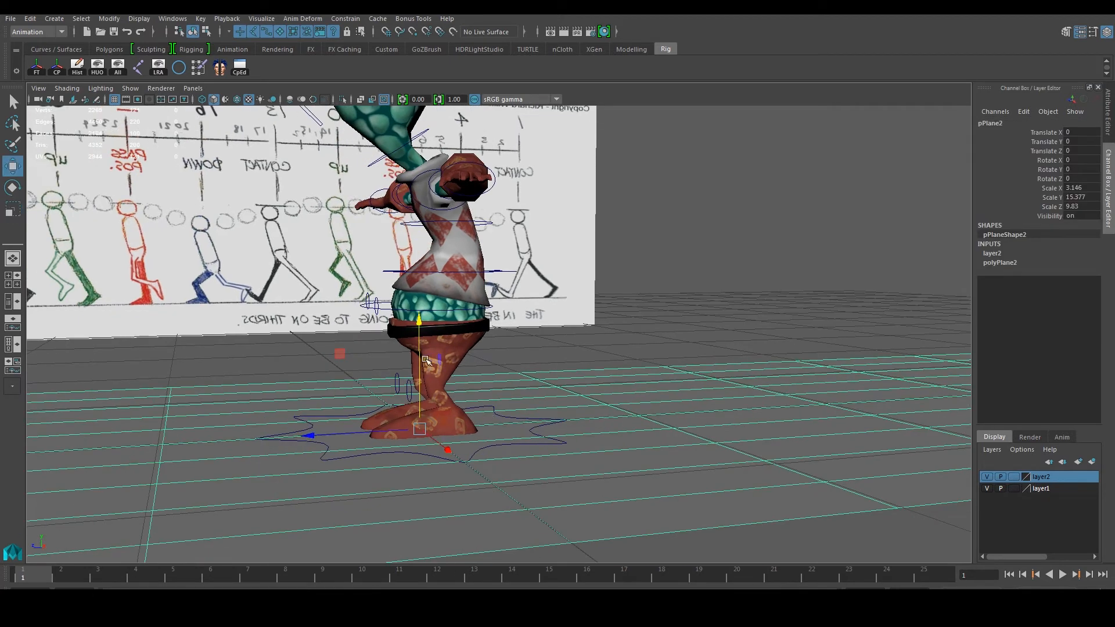
pyautogui.moveTo(430, 329); pyautogui.dragTo(437, 340)
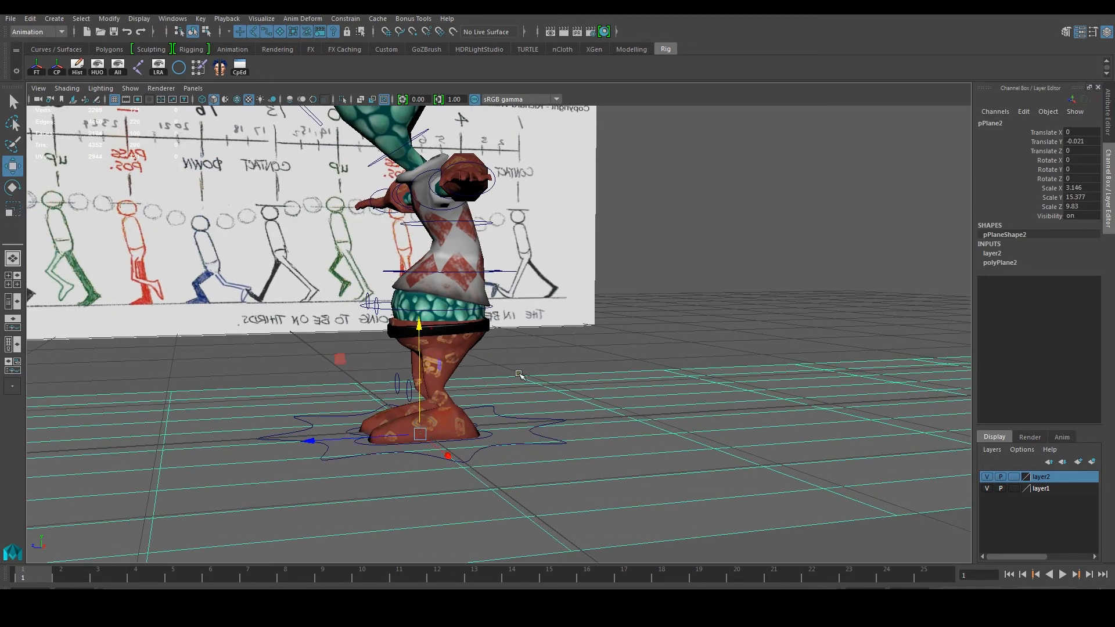
pyautogui.click(1012, 477)
pyautogui.click(1013, 477)
pyautogui.click(730, 286)
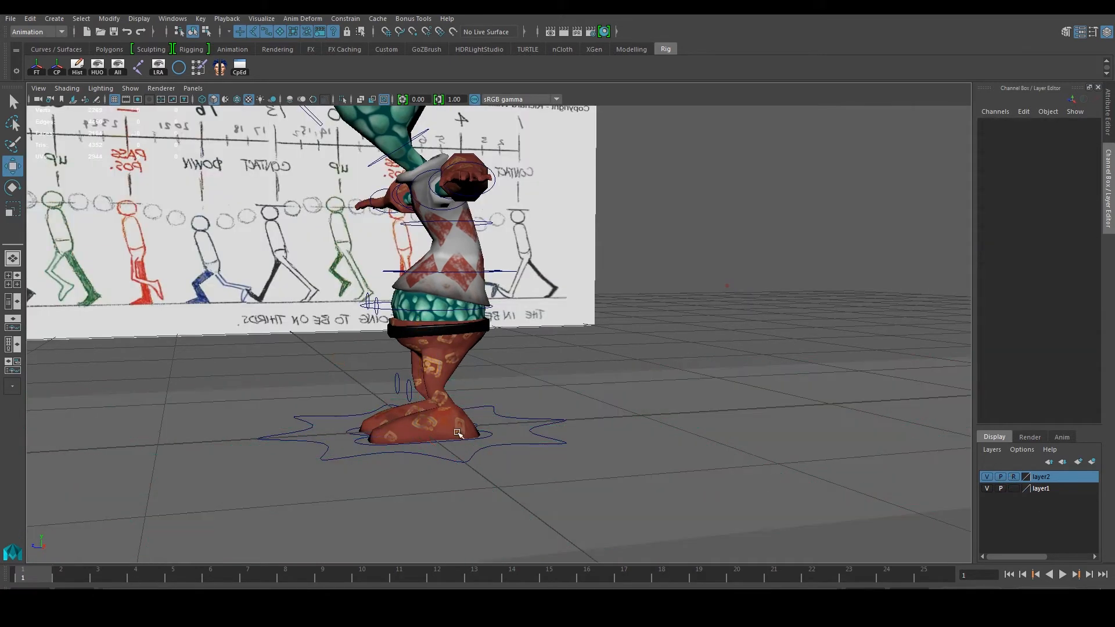
# Step: Move the left foot control back to about -0.223 in Z and rotate it to about 11.5 in X
pyautogui.click(487, 439)
pyautogui.keyDown('alt'); pyautogui.moveTo(487, 439); pyautogui.dragTo(307, 461); pyautogui.keyUp('alt')
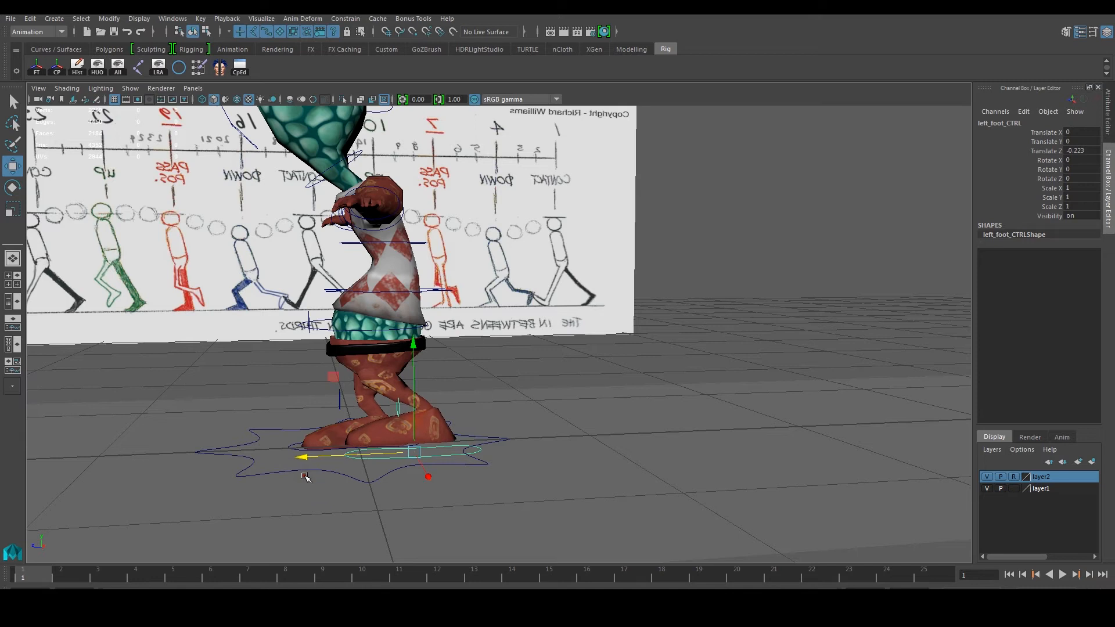
pyautogui.press('e')
pyautogui.moveTo(471, 367)
pyautogui.mouseDown()
pyautogui.moveTo(444, 364)
pyautogui.moveTo(462, 368)
pyautogui.mouseUp()
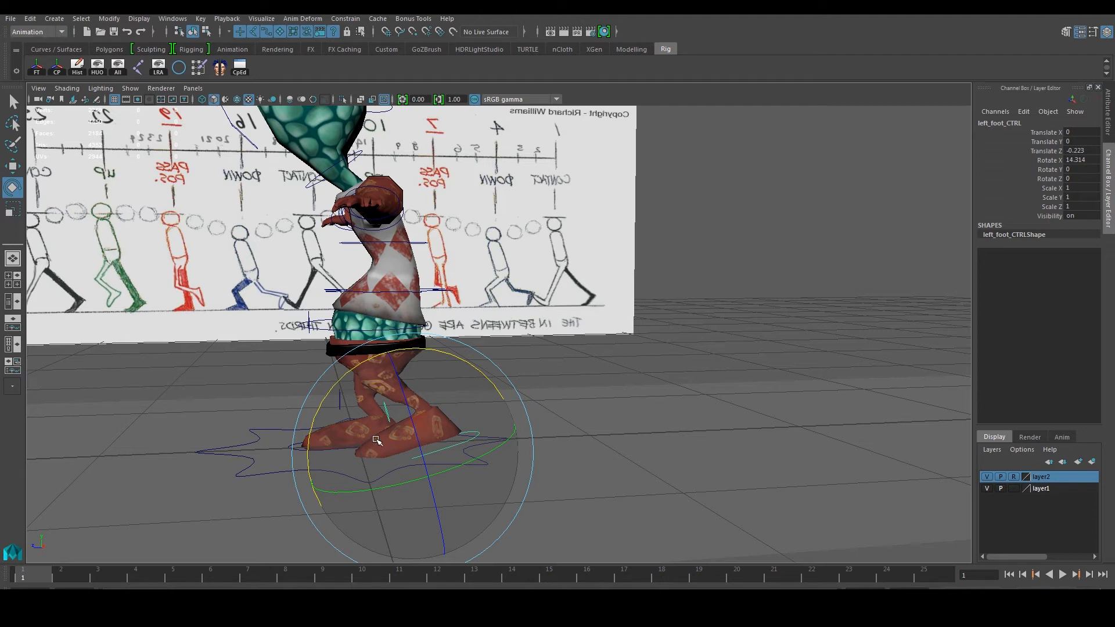
pyautogui.moveTo(464, 363); pyautogui.dragTo(470, 365)
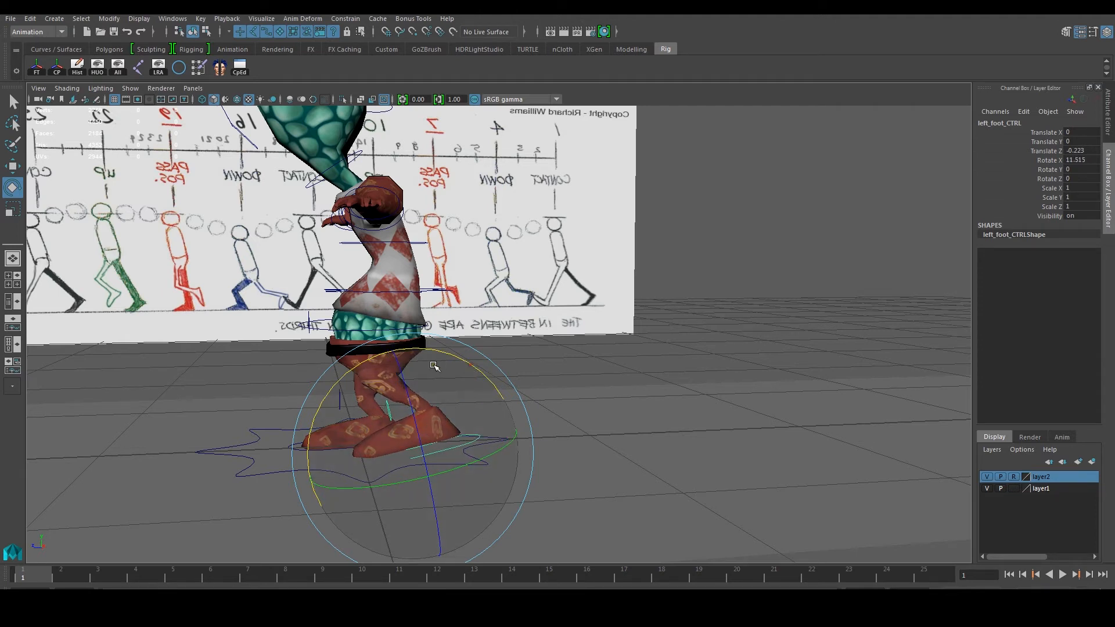
pyautogui.keyDown('alt'); pyautogui.moveTo(434, 366); pyautogui.dragTo(451, 358, button='middle'); pyautogui.keyUp('alt')
pyautogui.scroll(2, 451, 358)
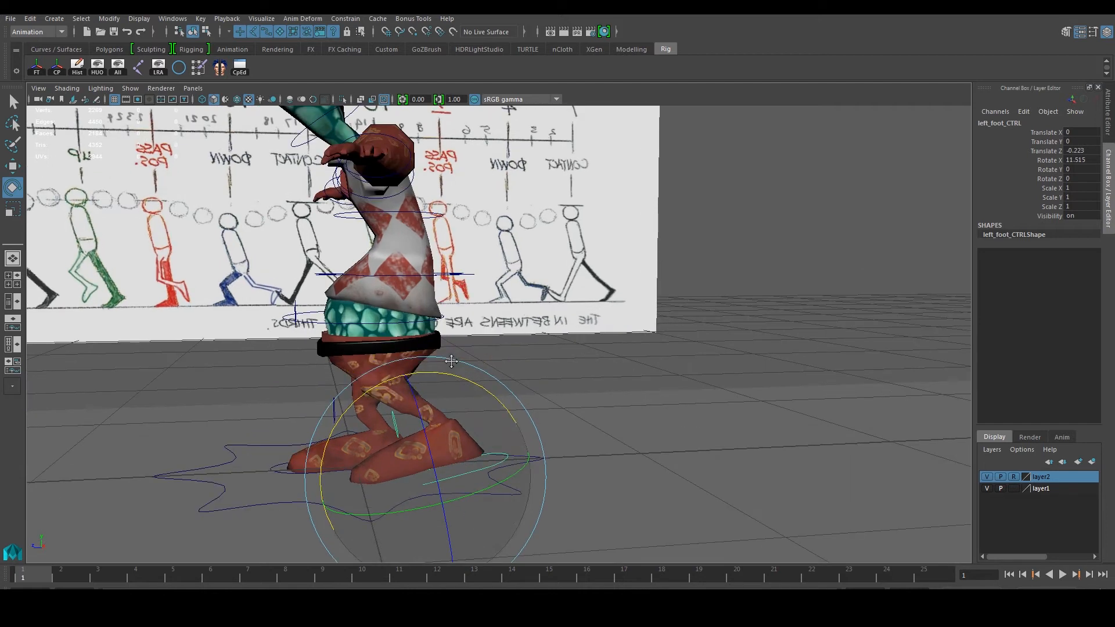
# Step: Pose the left foot forward at about 0.2 in Z and 0.03 in Y, with its toes raised to about -16.86 in Rotate X
pyautogui.click(279, 464)
pyautogui.keyDown('alt'); pyautogui.moveTo(290, 459); pyautogui.dragTo(299, 453); pyautogui.keyUp('alt')
pyautogui.click(509, 452)
pyautogui.moveTo(364, 489); pyautogui.dragTo(201, 462)
pyautogui.press('e')
pyautogui.moveTo(324, 413); pyautogui.dragTo(473, 379)
pyautogui.press('w')
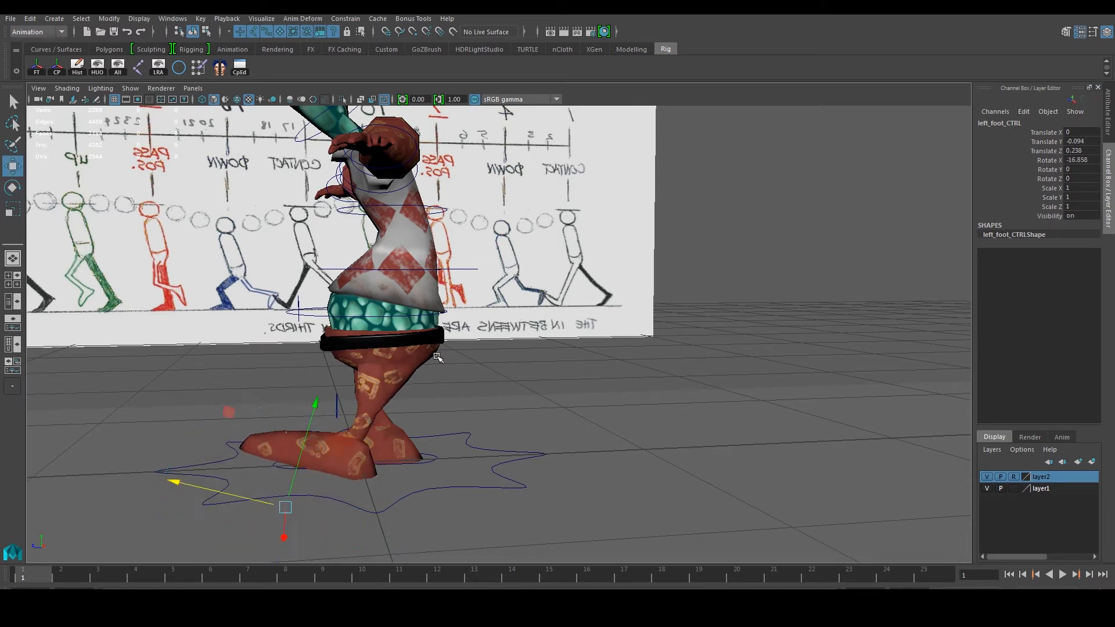
pyautogui.moveTo(317, 410); pyautogui.dragTo(328, 366)
# Step: Move the right foot control back to about -0.218 in Z and rotate it to about 15.94 in X
pyautogui.click(433, 459)
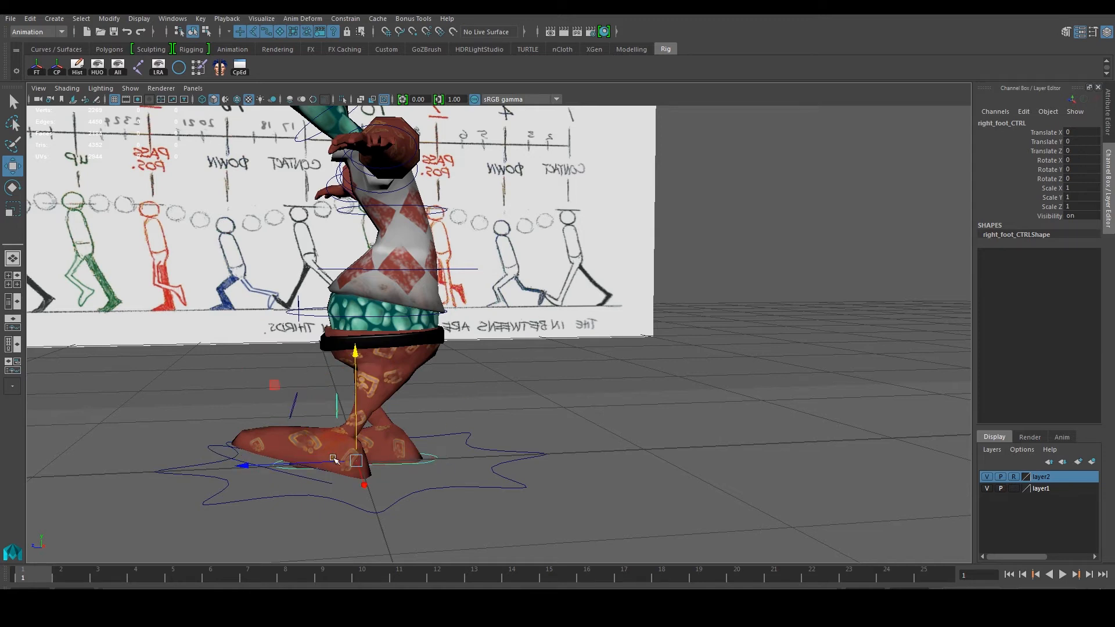
pyautogui.moveTo(278, 463); pyautogui.dragTo(353, 458)
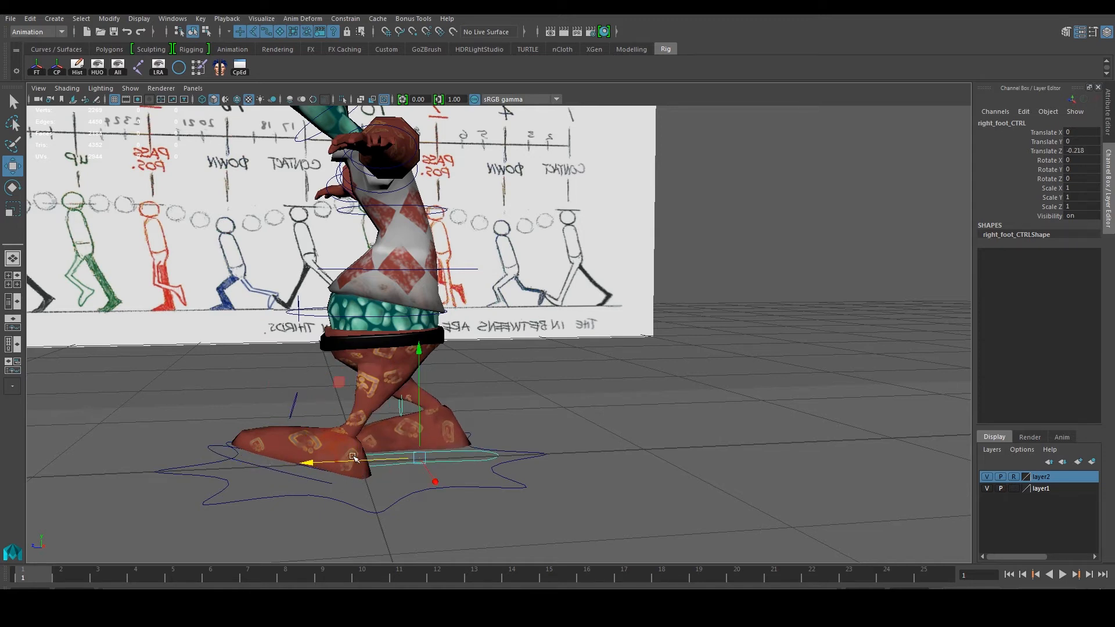
pyautogui.press('e')
pyautogui.moveTo(489, 385)
pyautogui.mouseDown()
pyautogui.moveTo(455, 371)
pyautogui.moveTo(471, 381)
pyautogui.mouseUp()
# Step: Lower the character's body over the spread feet using Belly_CTRL
pyautogui.scroll(-2, 480, 388)
pyautogui.keyDown('alt'); pyautogui.moveTo(471, 381); pyautogui.dragTo(465, 398, button='middle'); pyautogui.keyUp('alt')
pyautogui.click(443, 297)
pyautogui.press('w')
pyautogui.click(311, 330)
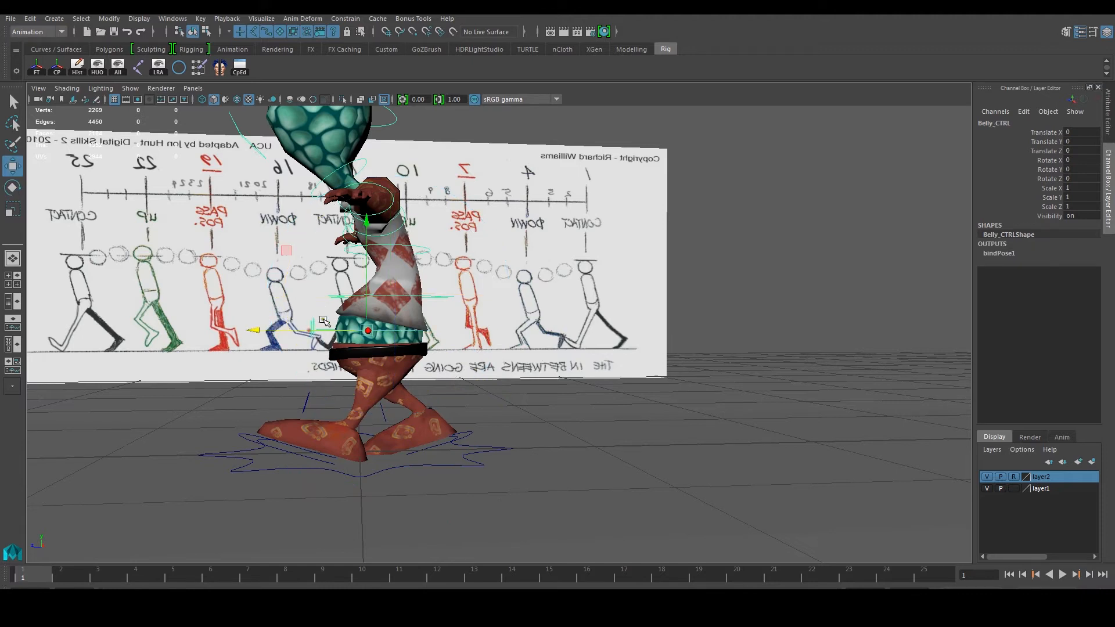
pyautogui.moveTo(369, 229); pyautogui.dragTo(357, 299)
# Step: Shift the right foot control sideways to about -0.013 in X from the front view
pyautogui.scroll(2, 357, 299)
pyautogui.keyDown('alt'); pyautogui.moveTo(572, 421); pyautogui.dragTo(533, 416, button='middle'); pyautogui.keyUp('alt')
pyautogui.keyDown('alt'); pyautogui.moveTo(532, 416); pyautogui.dragTo(662, 452); pyautogui.keyUp('alt')
pyautogui.click(526, 432)
pyautogui.moveTo(555, 443)
pyautogui.keyDown('alt'); pyautogui.mouseDown()
pyautogui.moveTo(547, 450)
pyautogui.moveTo(542, 425)
pyautogui.mouseUp(); pyautogui.keyUp('alt')
pyautogui.click(549, 404)
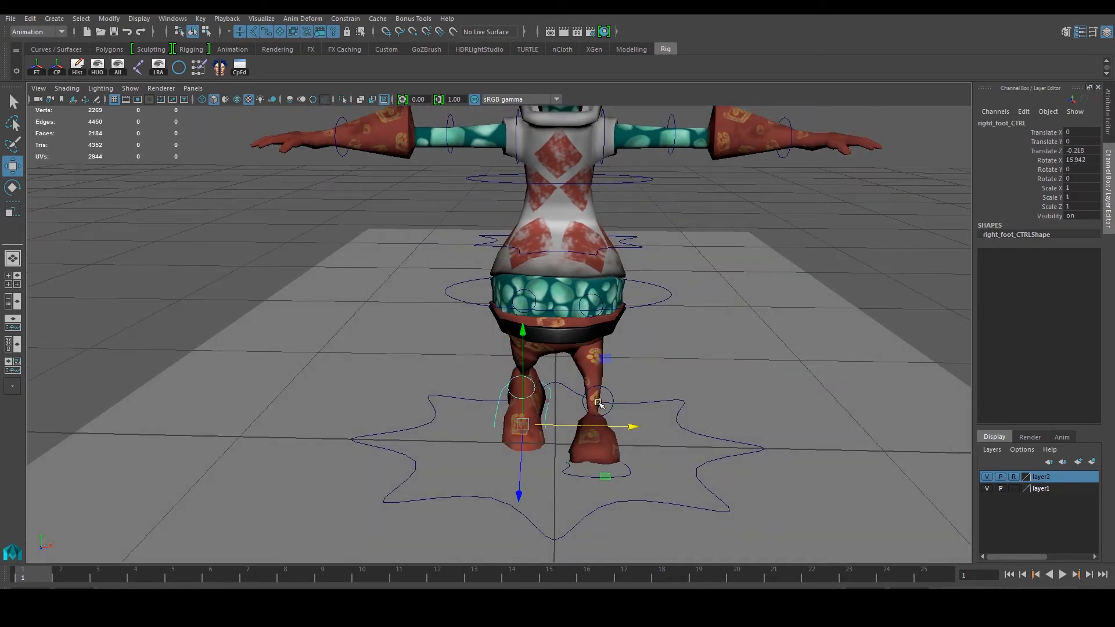
pyautogui.moveTo(632, 428); pyautogui.dragTo(322, 470)
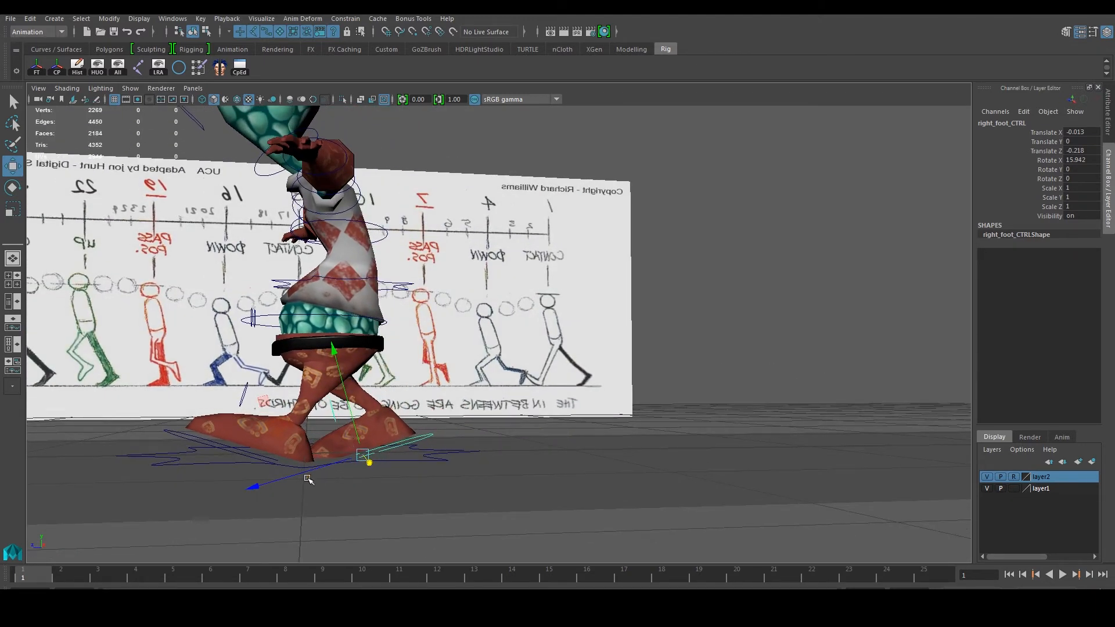
# Step: Round the right foot control's values to Rotate X 16, Translate Z -0.2 and Translate X -0.01
pyautogui.doubleClick(1086, 160)
pyautogui.write('16')
pyautogui.doubleClick(1089, 152)
pyautogui.write('-')
pyautogui.press('Return')
pyautogui.doubleClick(1081, 132)
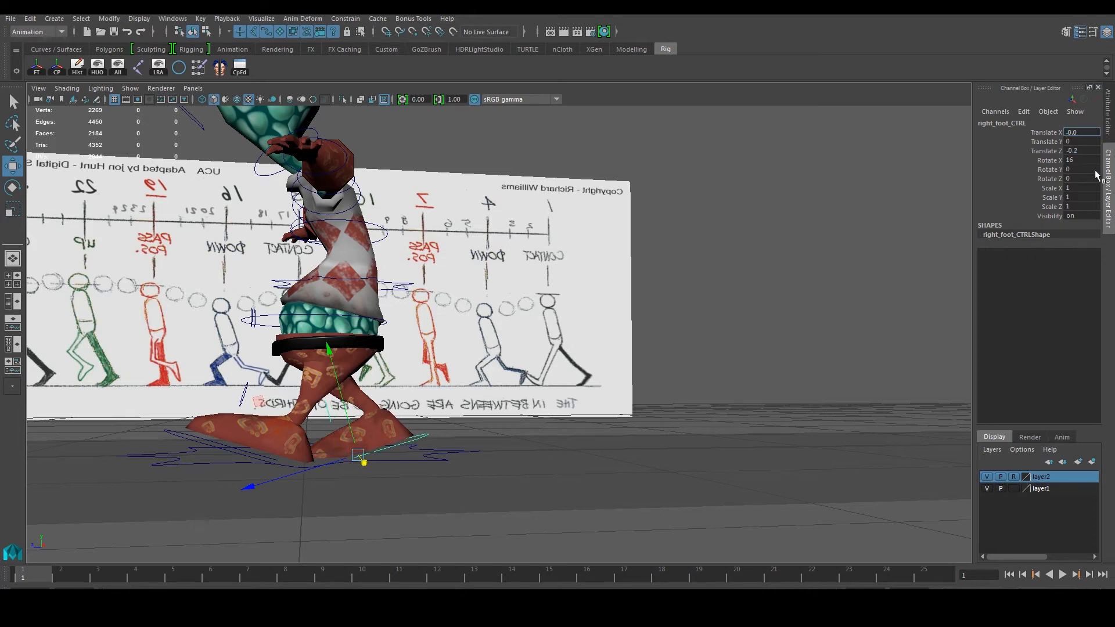
pyautogui.press('Return')
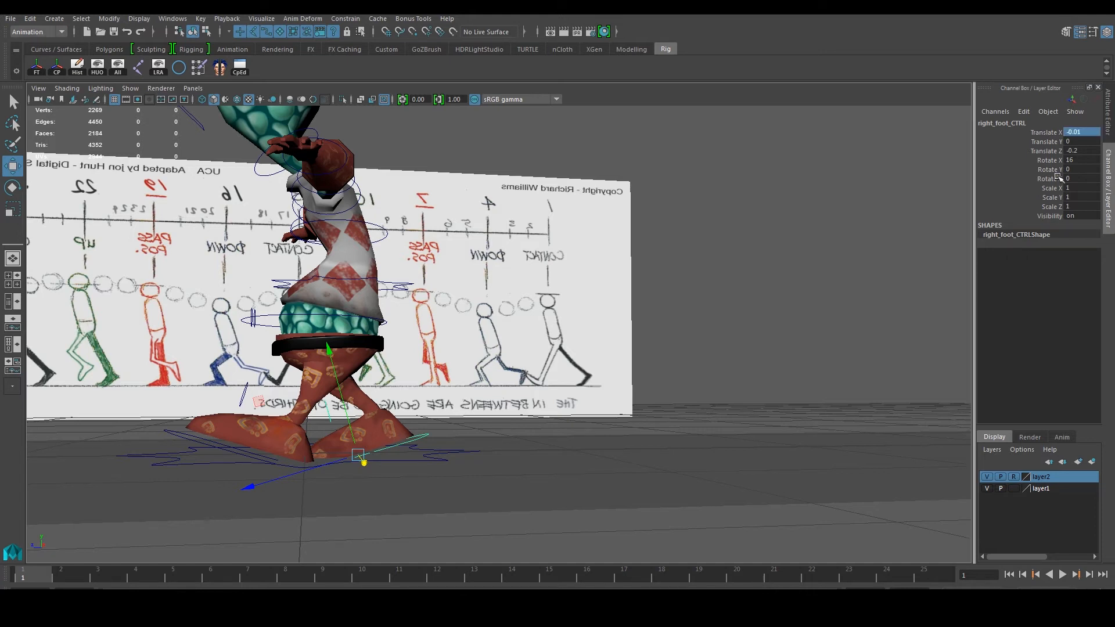
# Step: Round the left foot control's values to Translate Y 0.03, Translate Z 0.2 and Rotate X -16.8
pyautogui.keyDown('alt'); pyautogui.moveTo(366, 332); pyautogui.dragTo(542, 468); pyautogui.keyUp('alt')
pyautogui.click(529, 458)
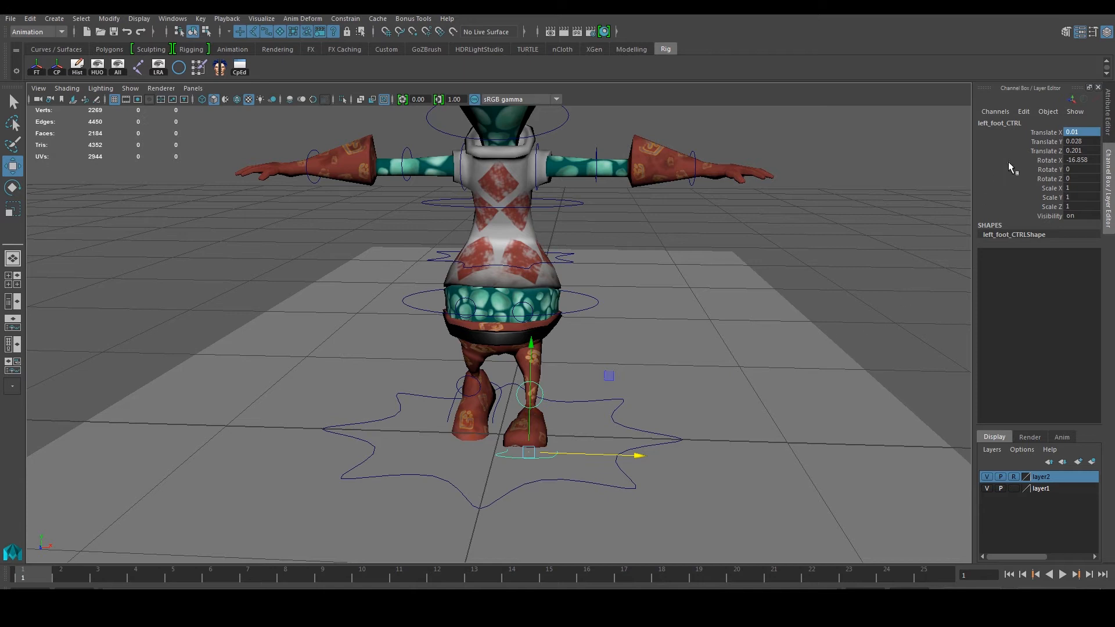
pyautogui.doubleClick(1087, 142)
pyautogui.press('Tab')
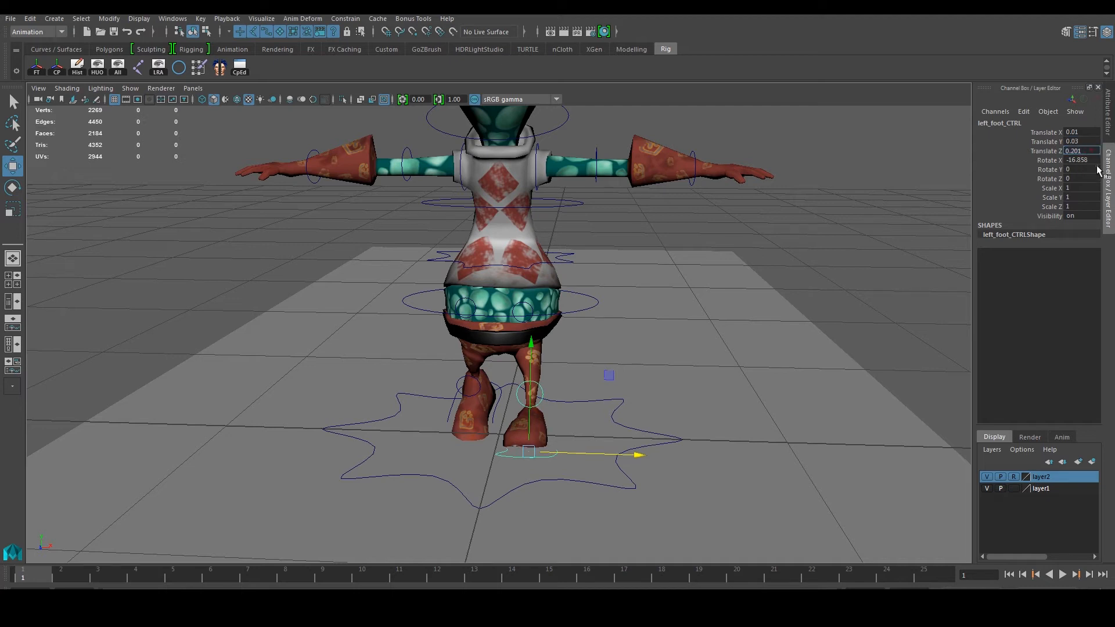
pyautogui.press('Return')
pyautogui.doubleClick(1093, 161)
pyautogui.press('Return')
pyautogui.keyDown('alt'); pyautogui.moveTo(545, 390); pyautogui.dragTo(449, 395); pyautogui.keyUp('alt')
pyautogui.keyDown('alt'); pyautogui.moveTo(450, 397); pyautogui.dragTo(507, 454, button='middle'); pyautogui.keyUp('alt')
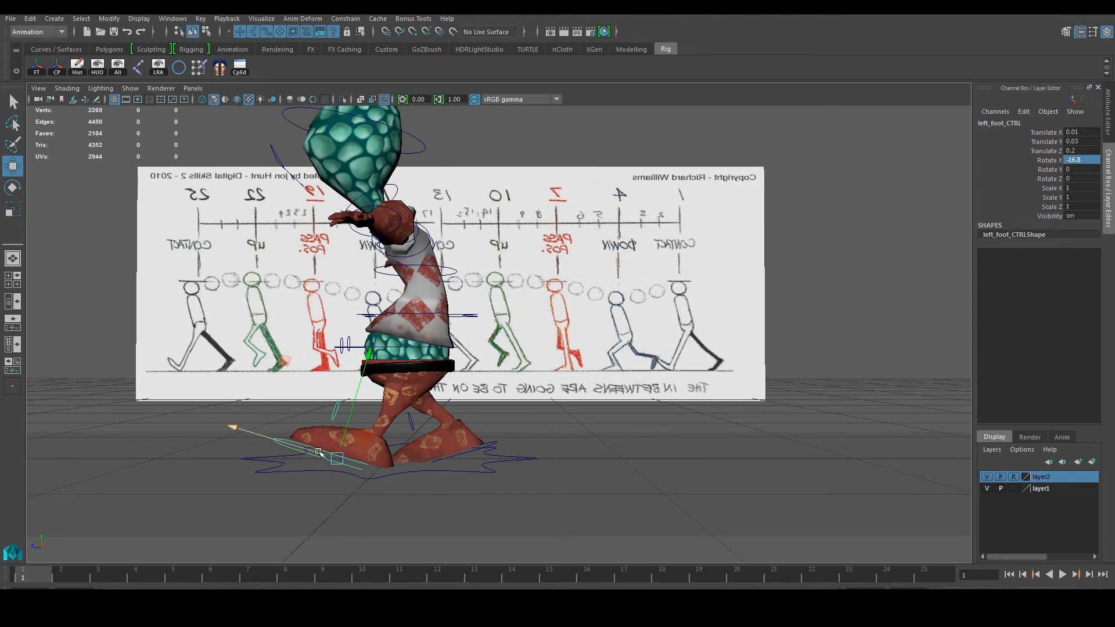
# Step: Key all channels of the left and right foot controls at frame 1
pyautogui.keyDown('alt'); pyautogui.moveTo(310, 447); pyautogui.dragTo(324, 461); pyautogui.keyUp('alt')
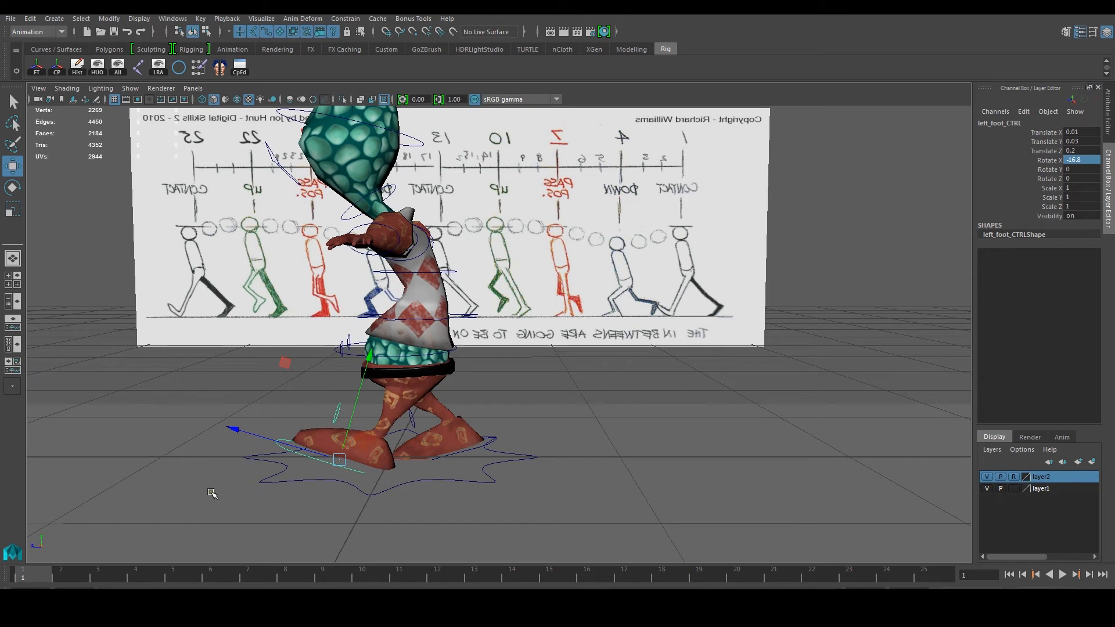
pyautogui.press('s')
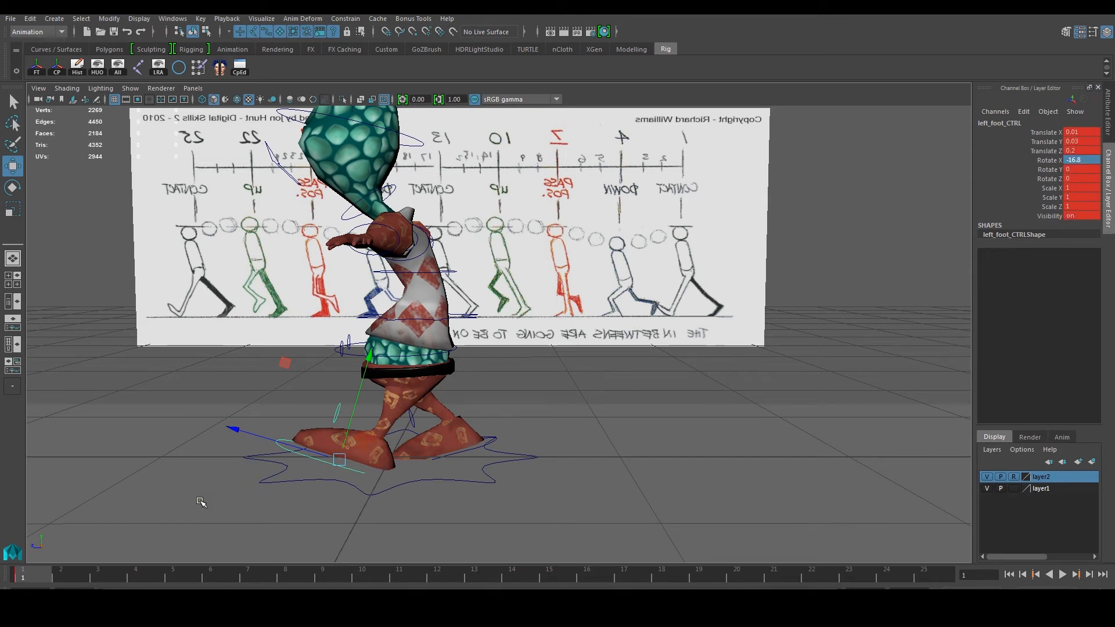
pyautogui.click(482, 443)
pyautogui.keyDown('alt'); pyautogui.moveTo(502, 450); pyautogui.dragTo(498, 456); pyautogui.keyUp('alt')
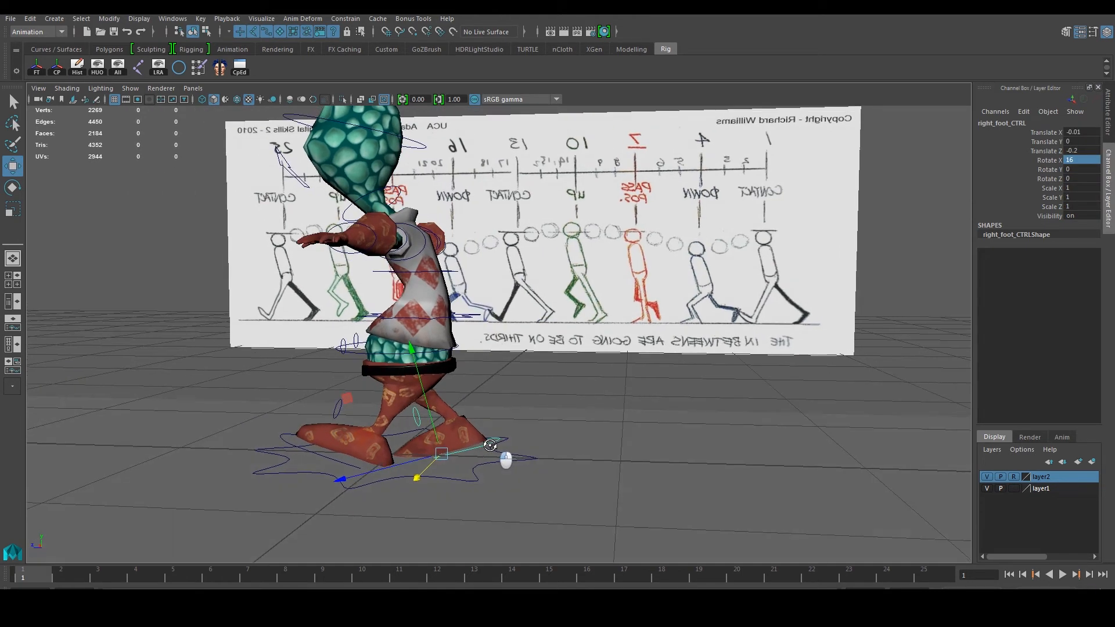
pyautogui.press('s')
pyautogui.keyDown('alt'); pyautogui.moveTo(208, 512); pyautogui.dragTo(291, 511); pyautogui.keyUp('alt')
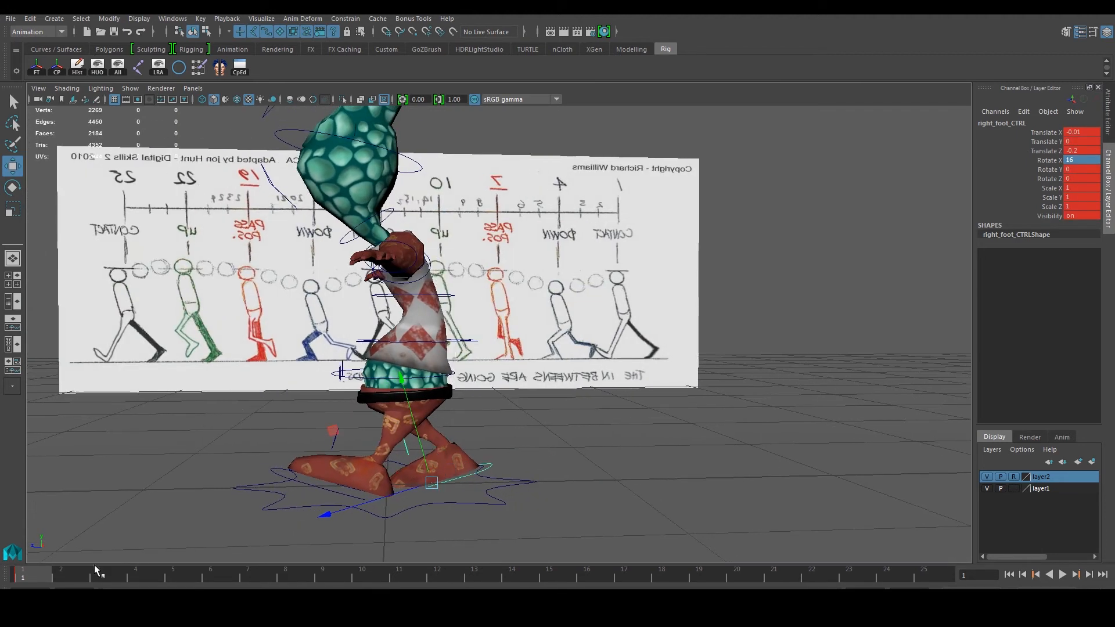
# Step: Key the same contact pose on the right and left foot controls at frame 25
pyautogui.moveTo(29, 579); pyautogui.dragTo(956, 562)
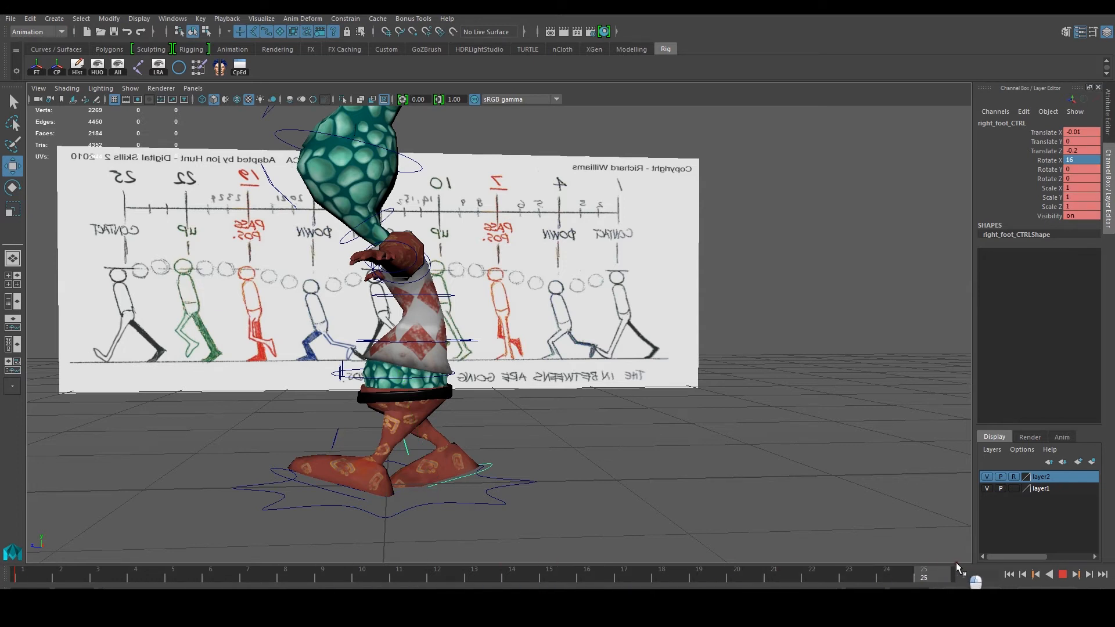
pyautogui.press('s')
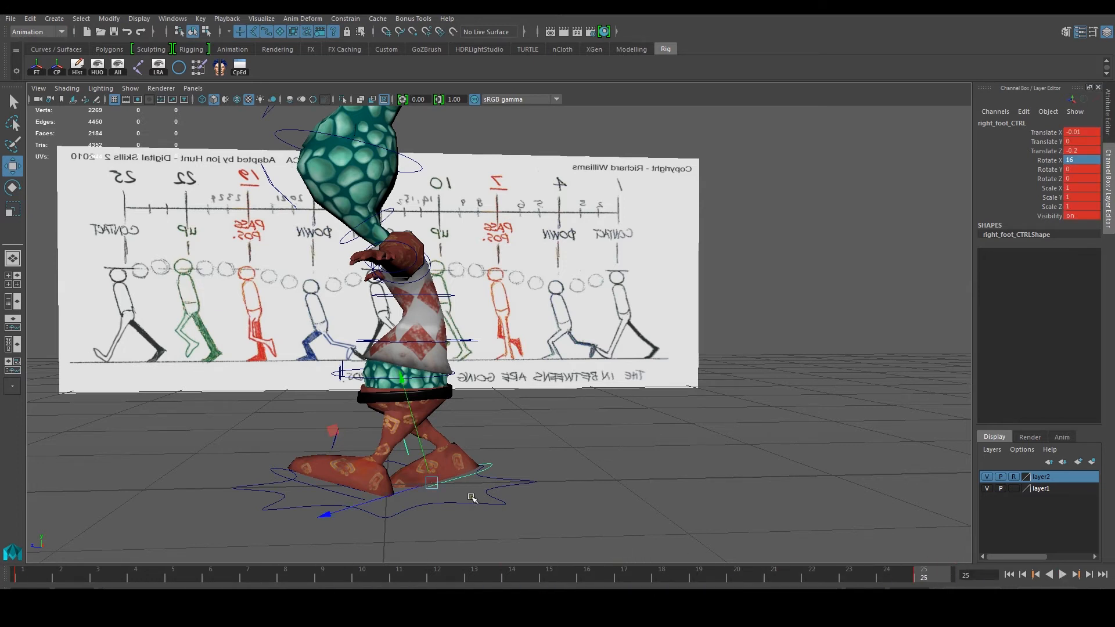
pyautogui.click(299, 481)
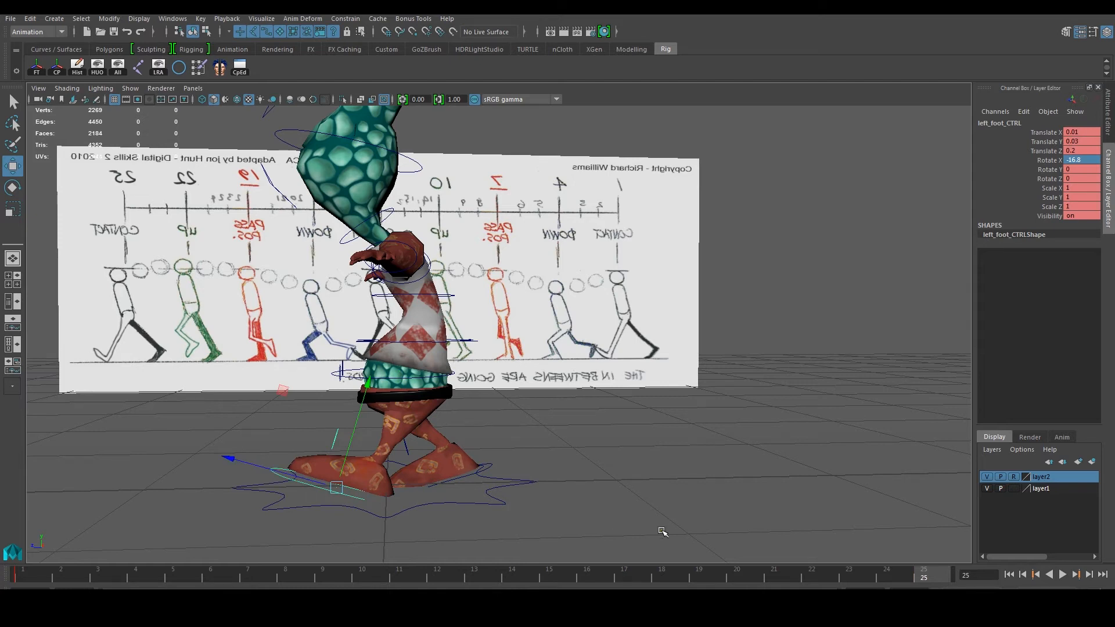
pyautogui.press('s')
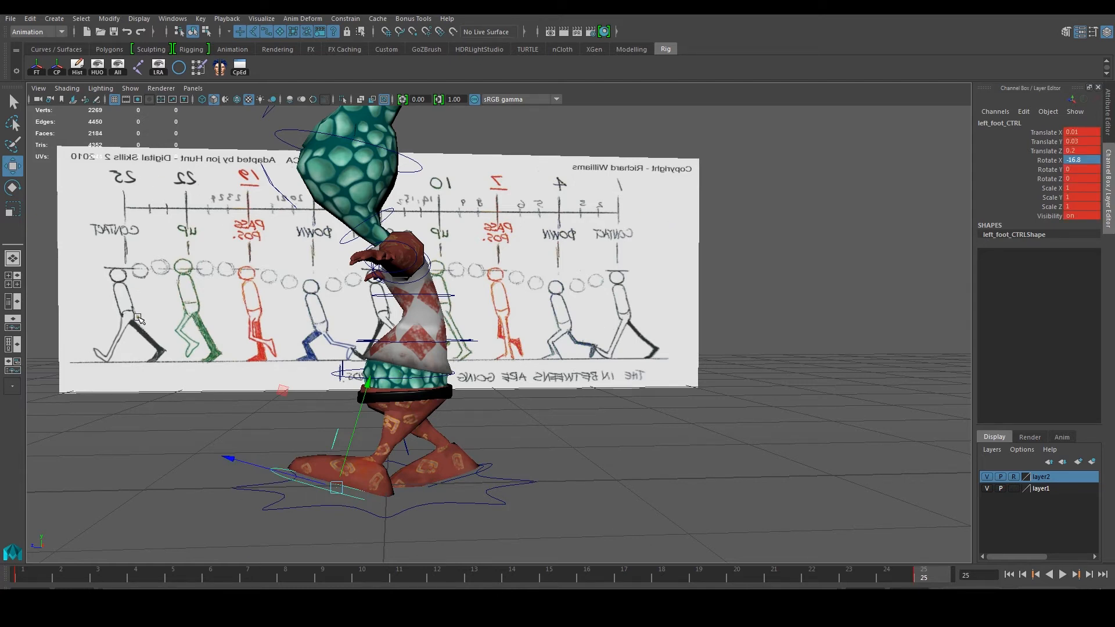
# Step: Examine the right and left foot controls' translate and rotate values against the contact poses on the reference chart
pyautogui.keyDown('alt'); pyautogui.moveTo(388, 277); pyautogui.dragTo(471, 322, button='middle'); pyautogui.keyUp('alt')
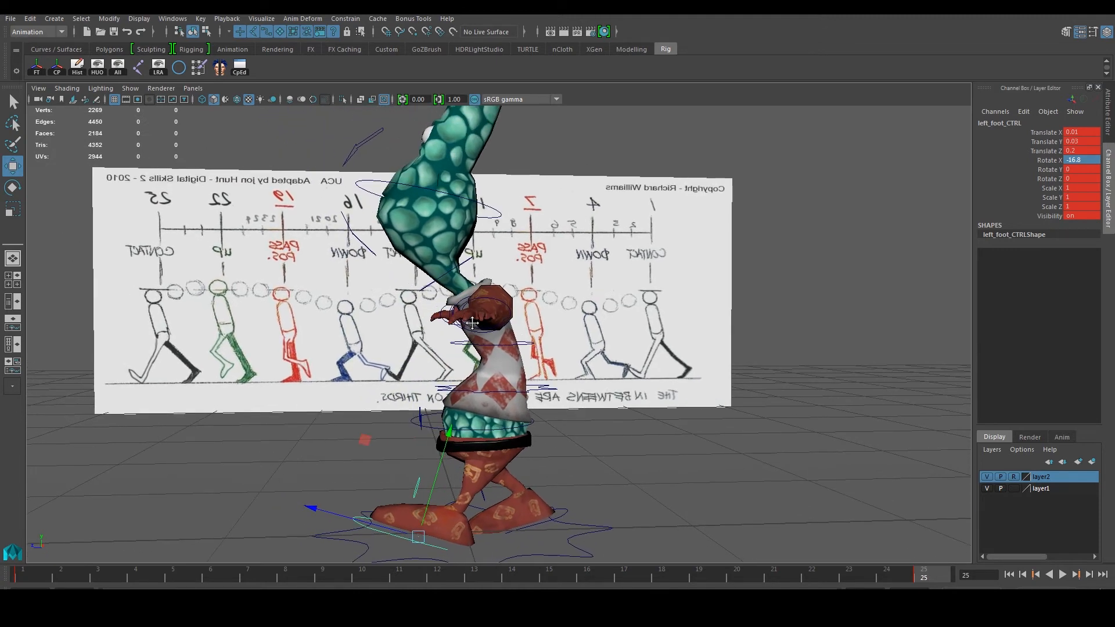
pyautogui.moveTo(479, 330)
pyautogui.keyDown('alt'); pyautogui.mouseDown()
pyautogui.moveTo(468, 308)
pyautogui.moveTo(488, 313)
pyautogui.mouseUp(); pyautogui.keyUp('alt')
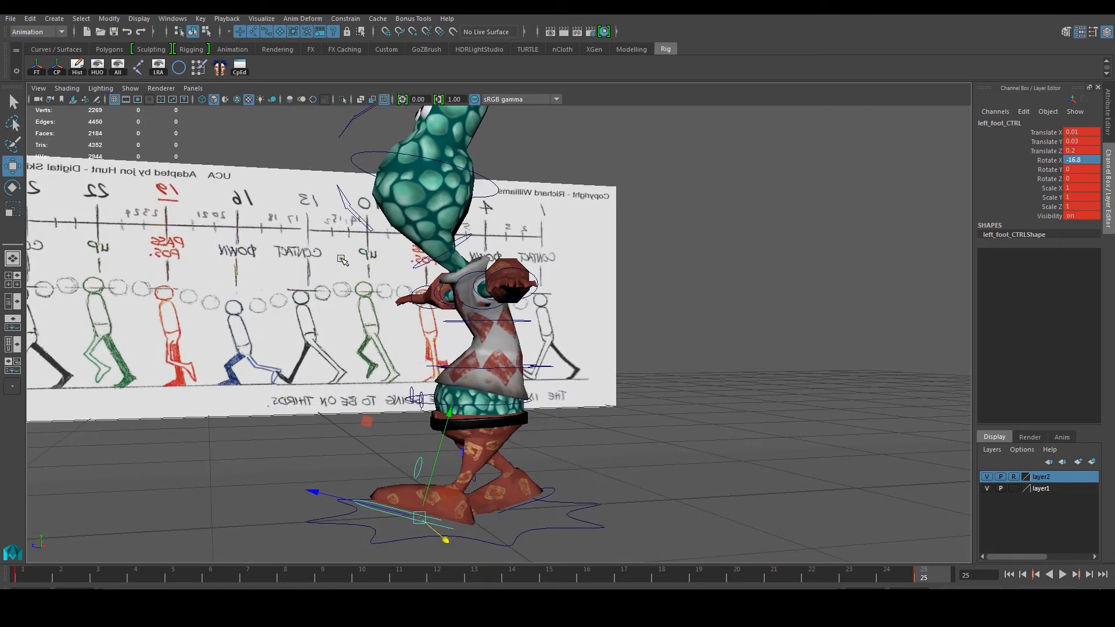
pyautogui.keyDown('alt'); pyautogui.moveTo(433, 350); pyautogui.dragTo(417, 300); pyautogui.keyUp('alt')
pyautogui.scroll(1, 532, 430)
pyautogui.click(551, 439)
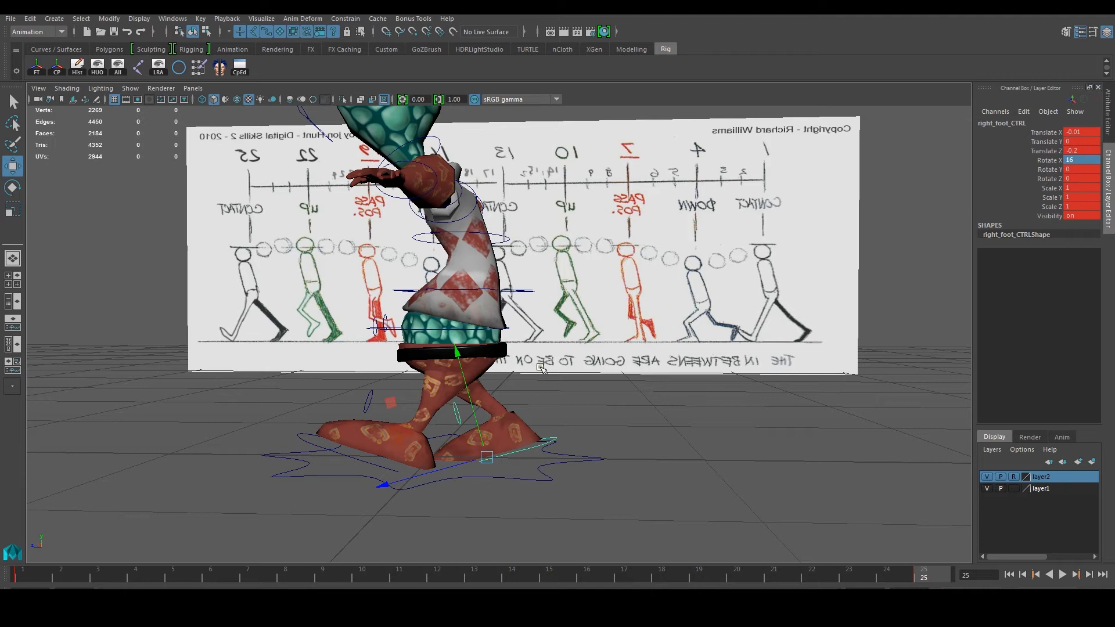
pyautogui.click(339, 447)
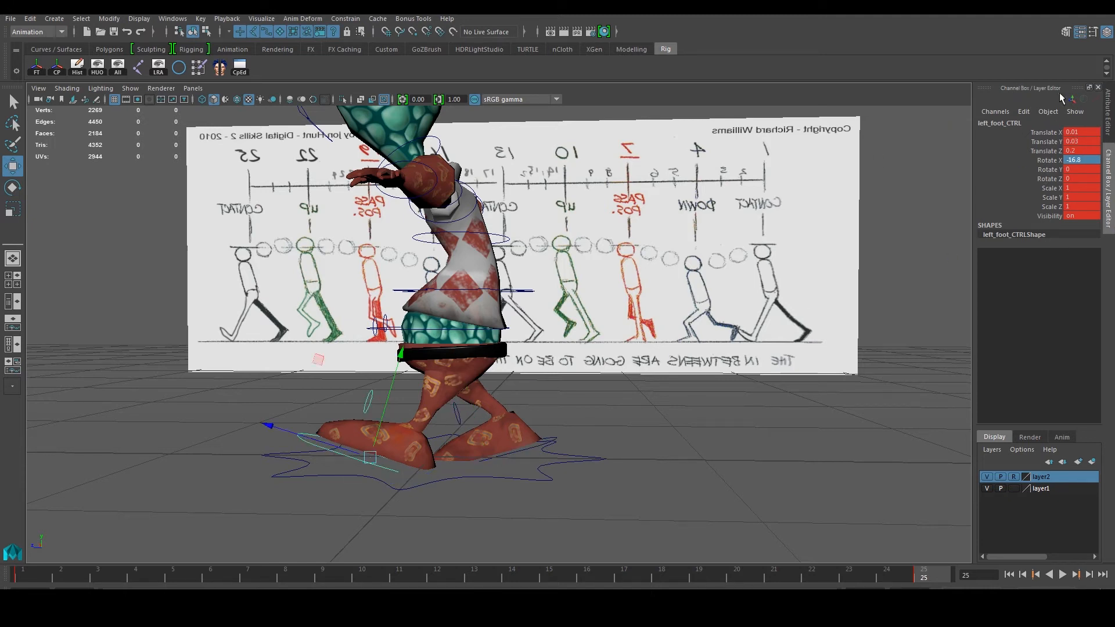
pyautogui.click(553, 442)
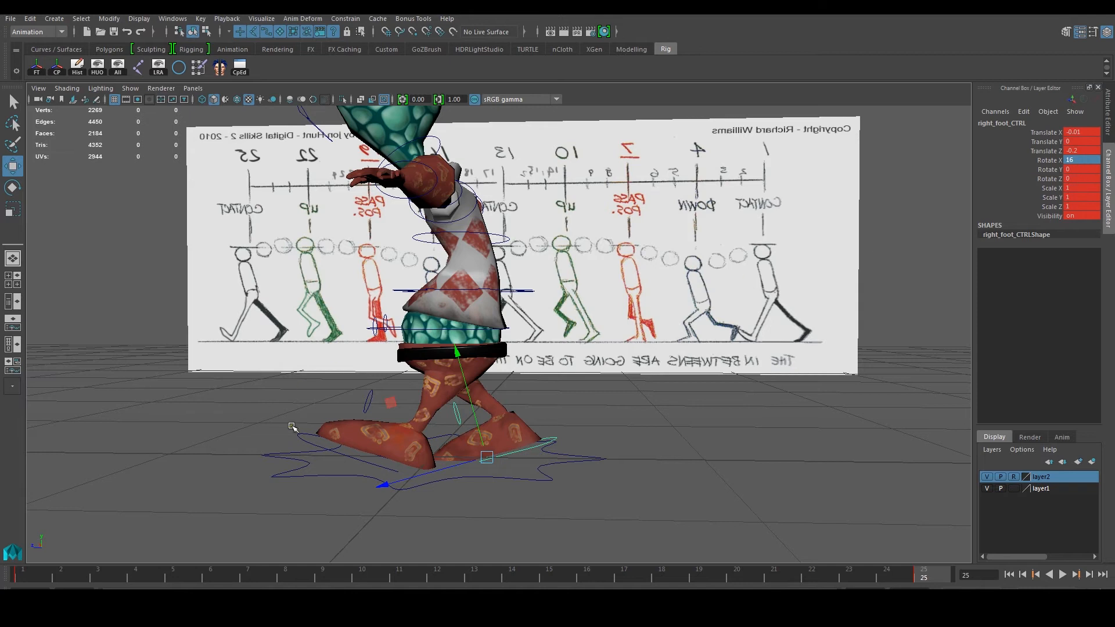
pyautogui.click(318, 448)
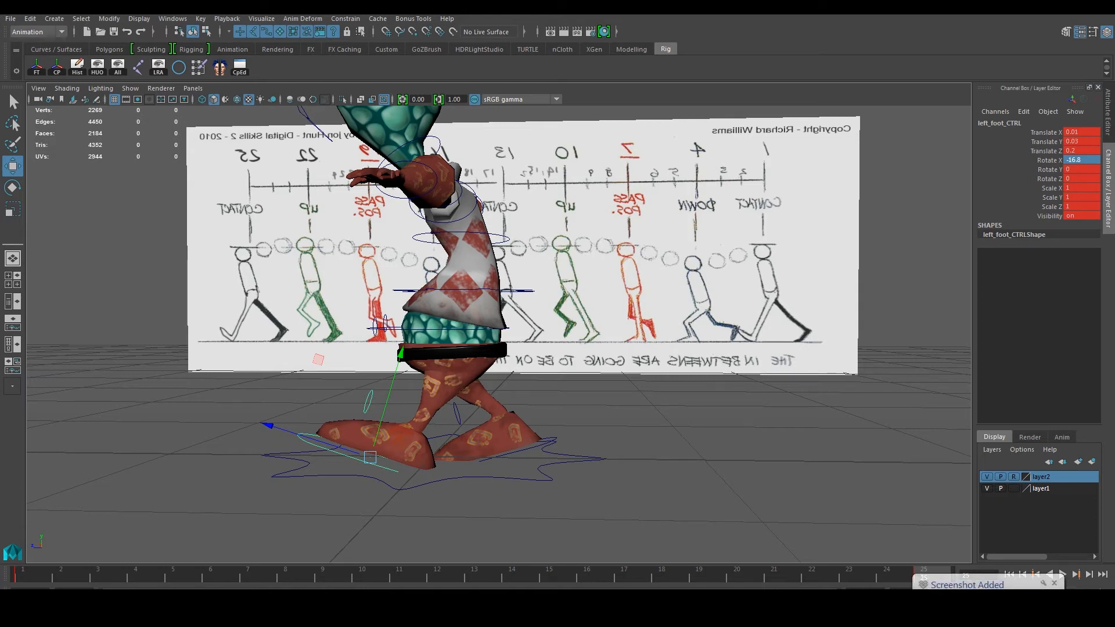
# Step: Switch to Paint with a blank canvas
pyautogui.press('super')
pyautogui.moveTo(45, 545)
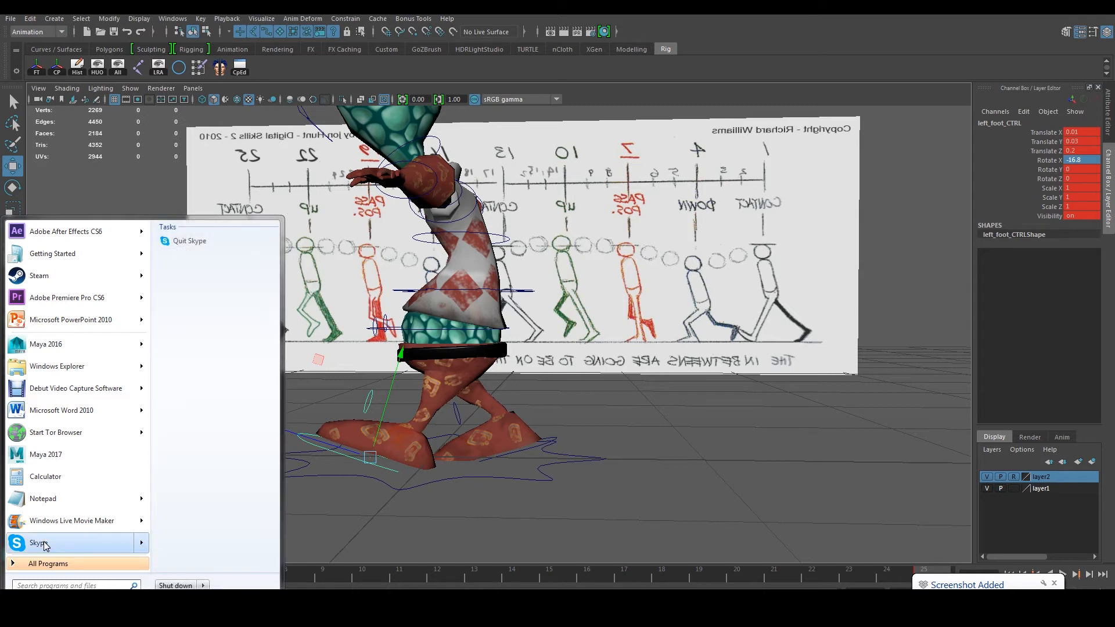
pyautogui.click(361, 509)
pyautogui.press('super')
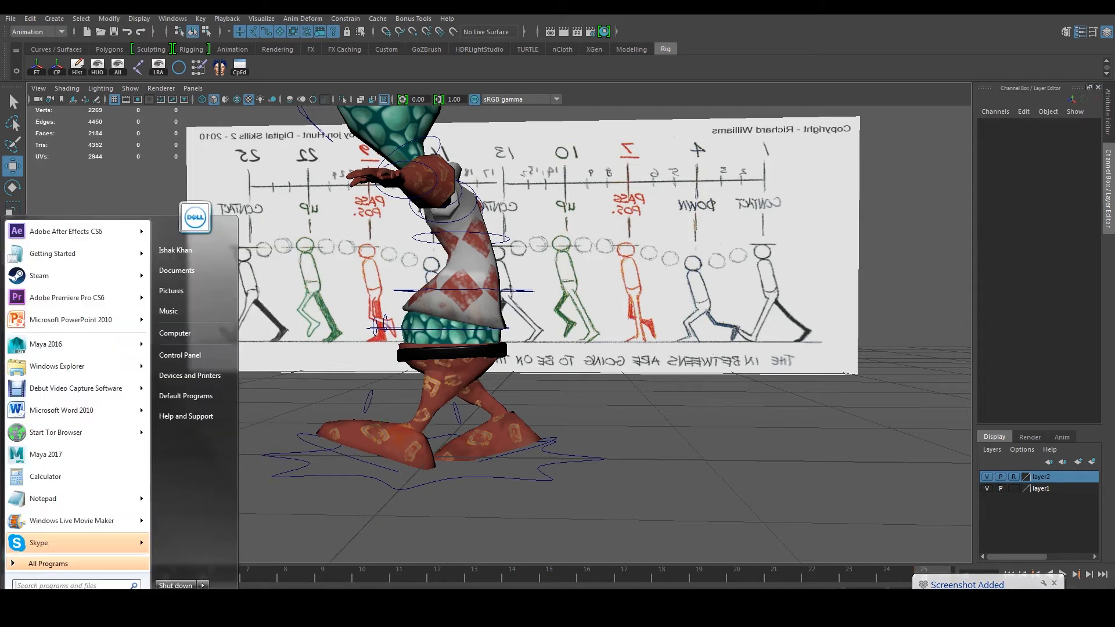
pyautogui.write('paint')
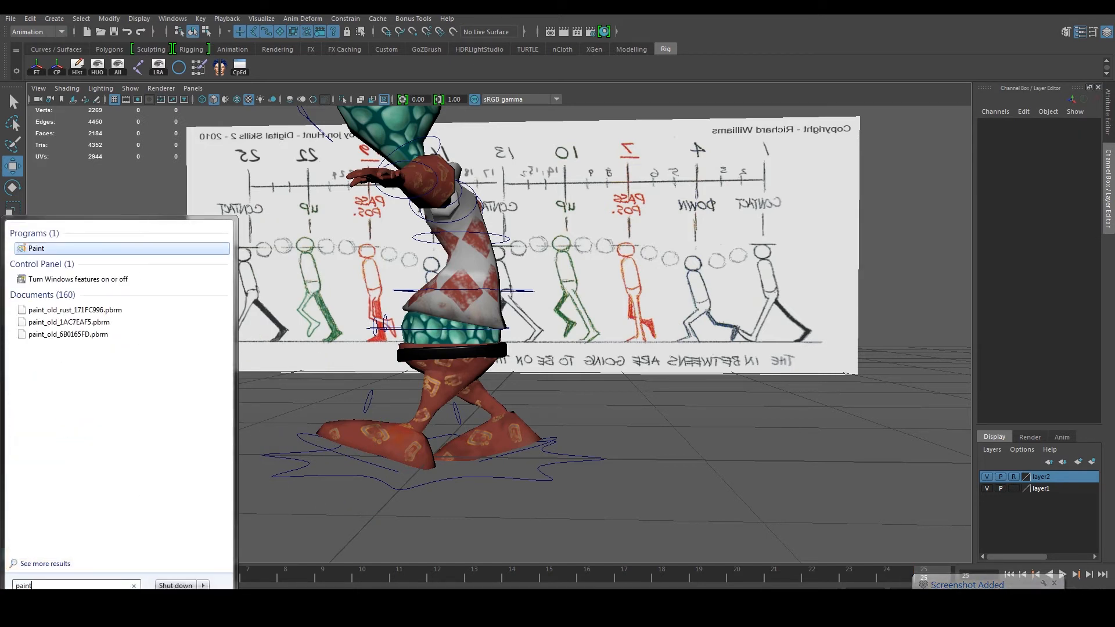
pyautogui.click(66, 252)
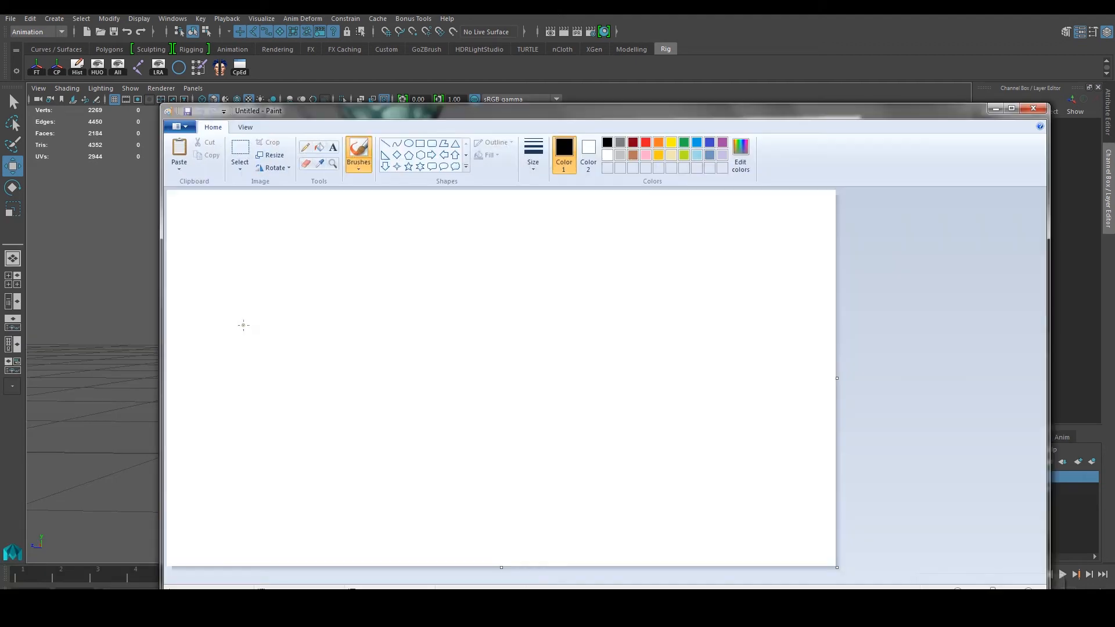
pyautogui.press('super')
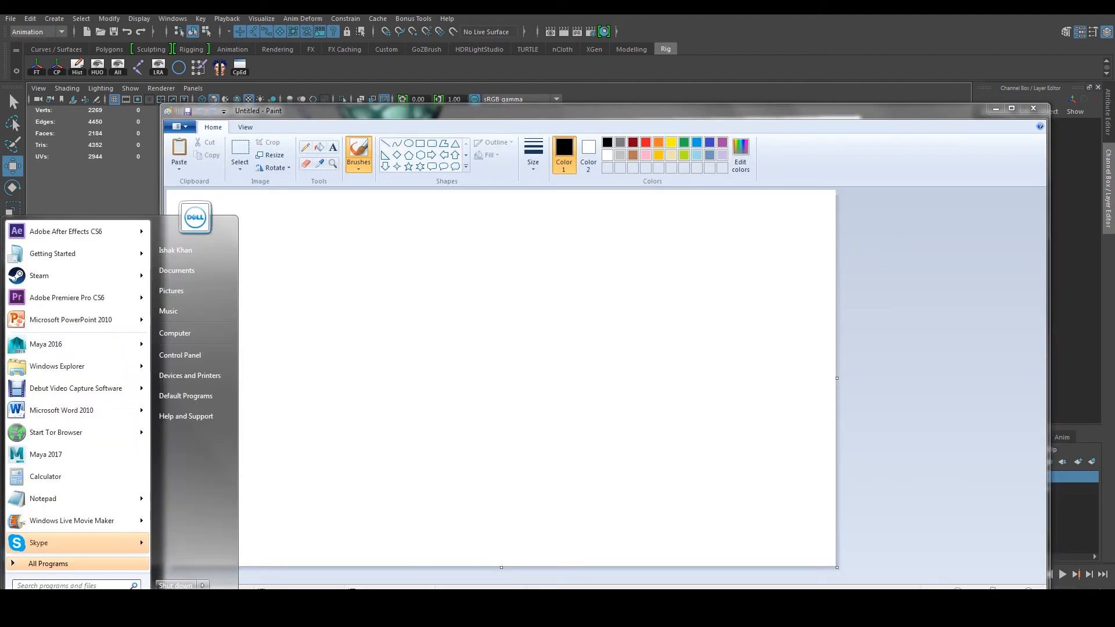
pyautogui.write('pai')
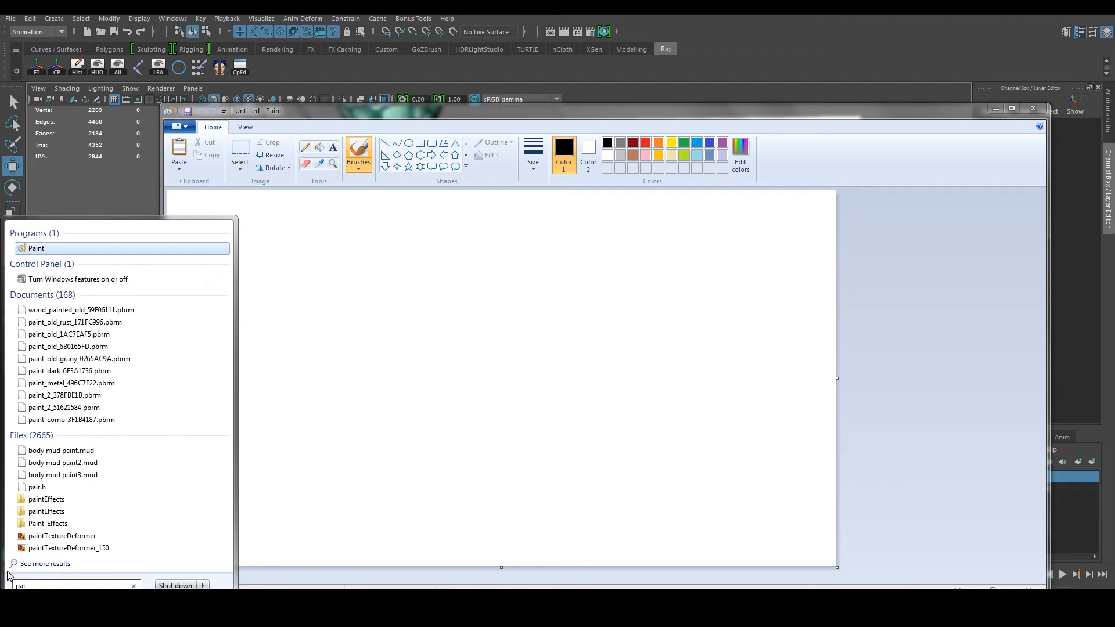
pyautogui.press('BackSpace')
pyautogui.press('BackSpace')
pyautogui.press('BackSpace')
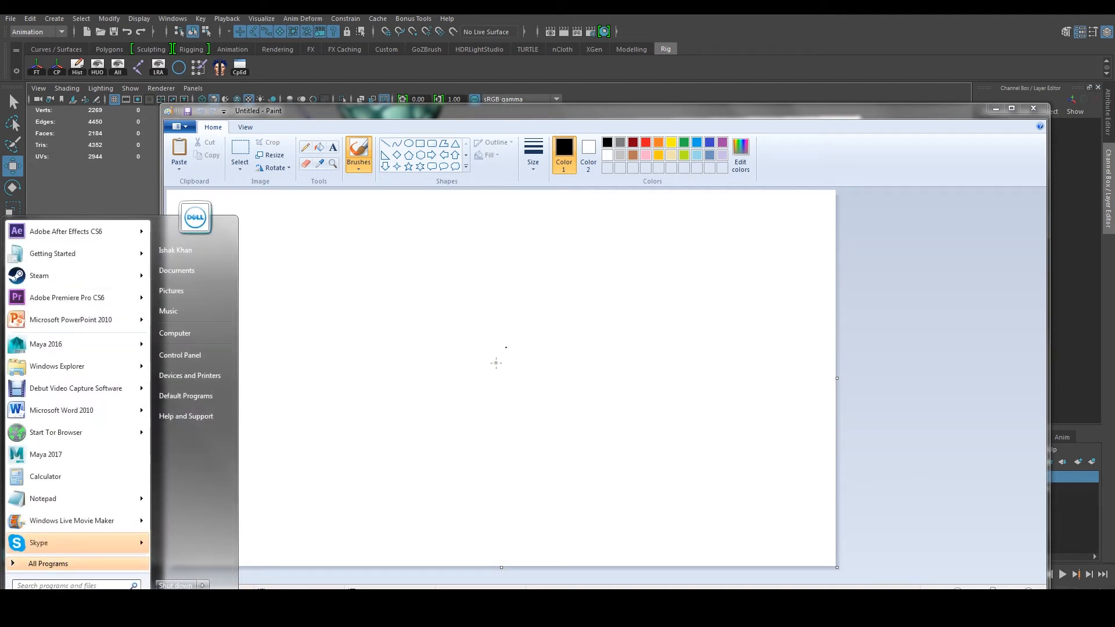
pyautogui.press('Escape')
# Step: Paste the captured screenshot into Paint, bring the left foot control's channel values into view, and minimize Paint to return to Maya
pyautogui.click(179, 150)
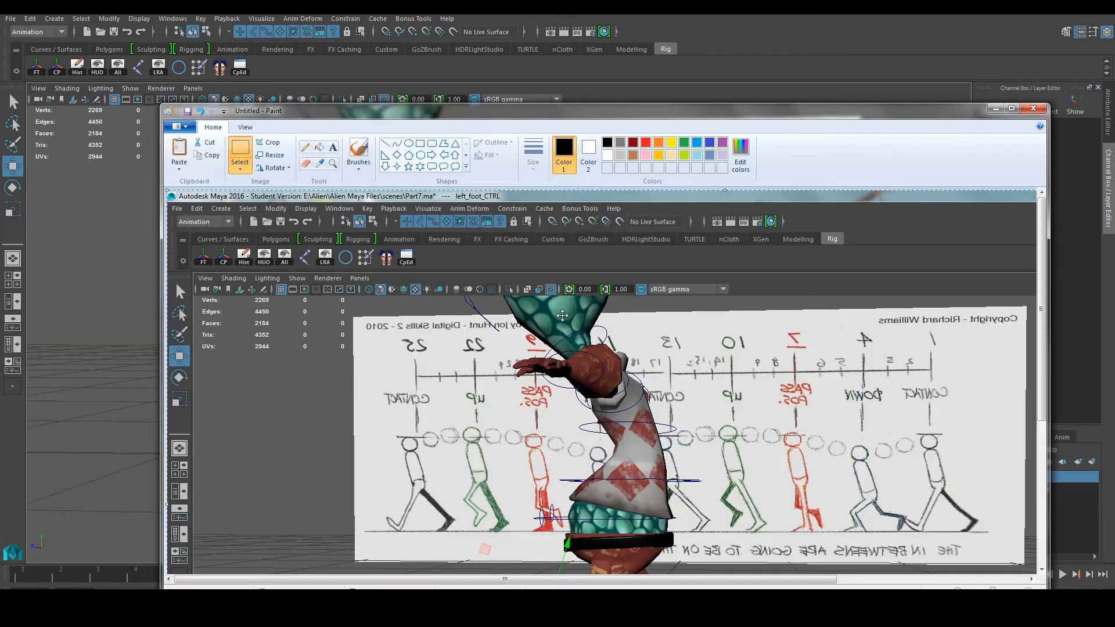
pyautogui.scroll(-3, 569, 329)
pyautogui.scroll(-1, 572, 329)
pyautogui.scroll(5, 593, 331)
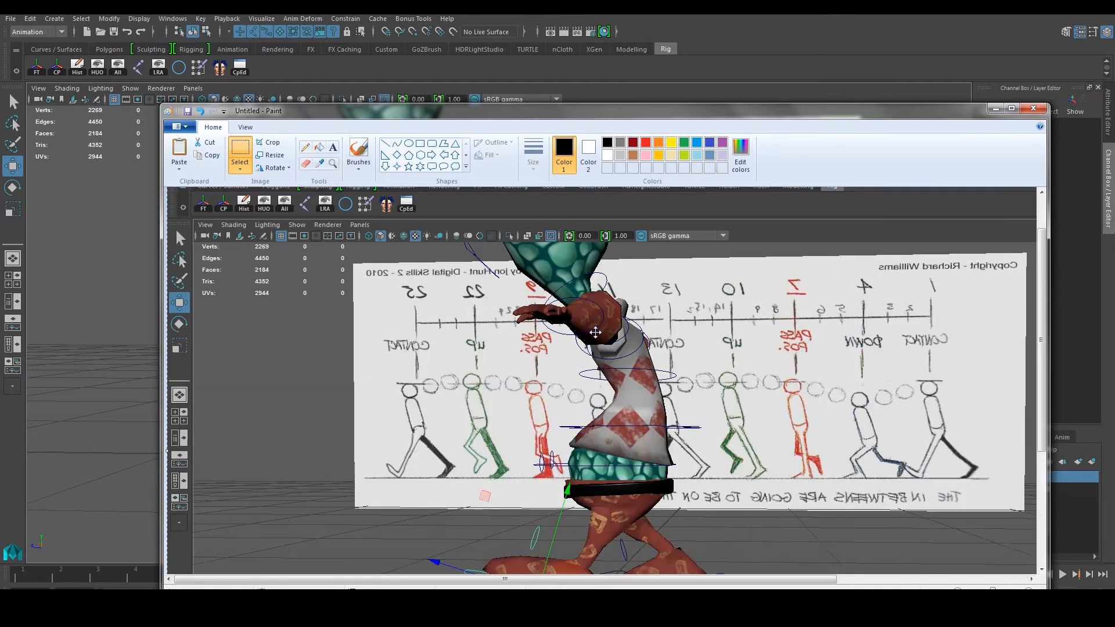
pyautogui.scroll(-3, 596, 333)
pyautogui.moveTo(552, 578); pyautogui.dragTo(873, 573)
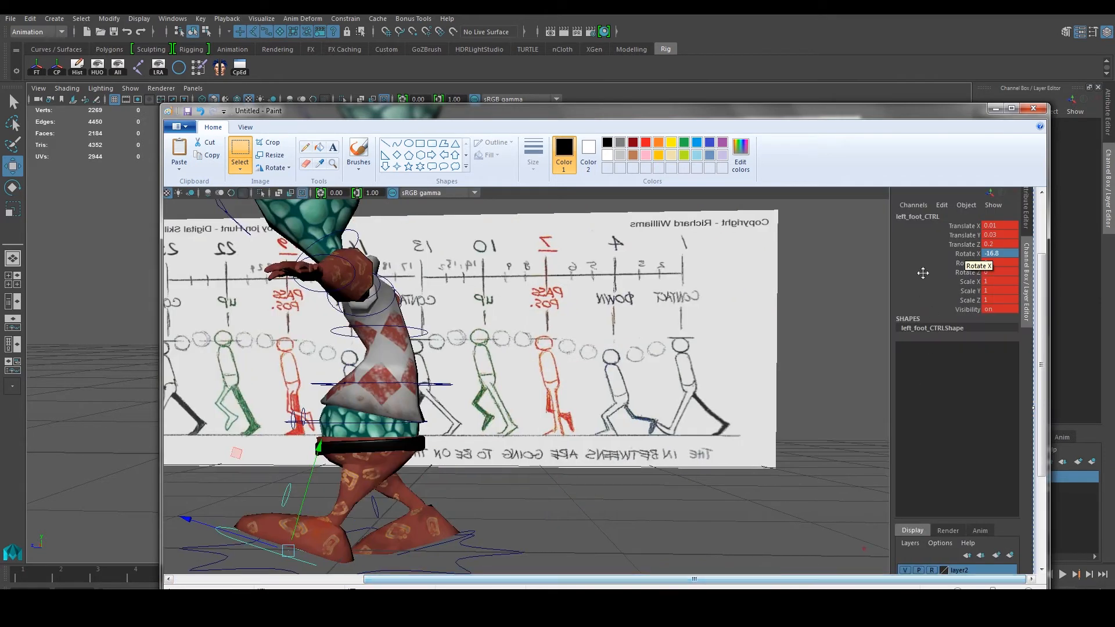
pyautogui.moveTo(903, 122); pyautogui.dragTo(771, 137)
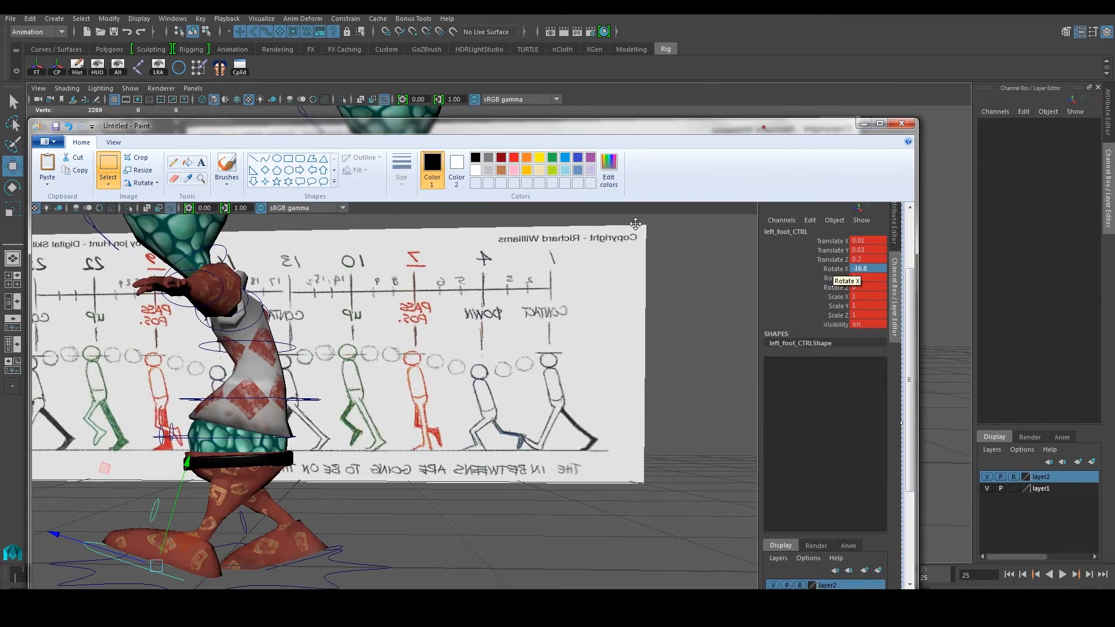
pyautogui.click(863, 125)
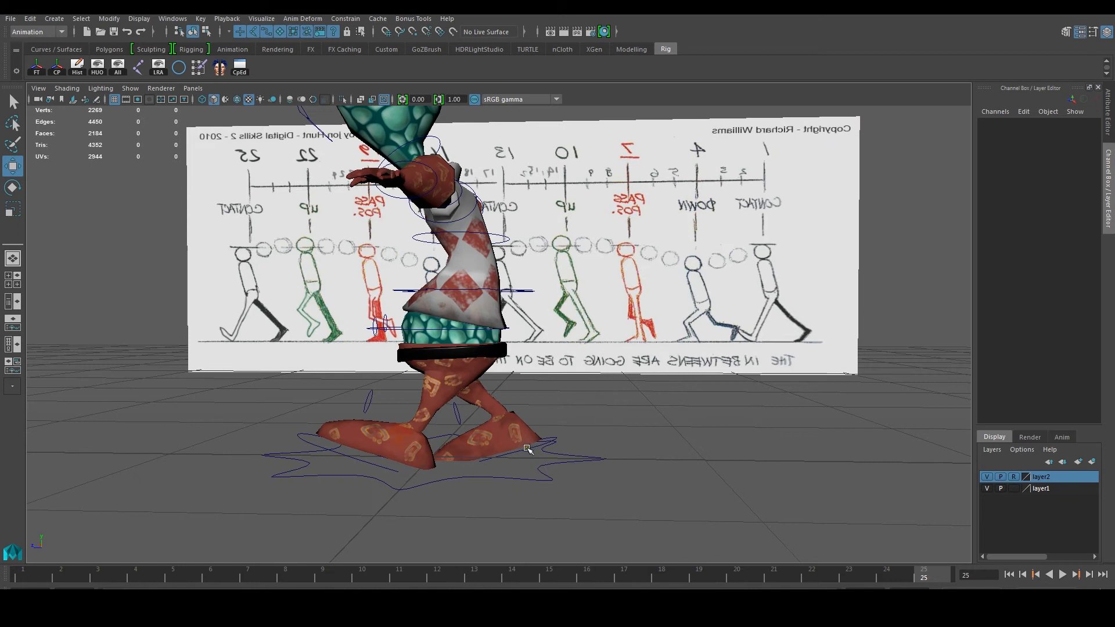
# Step: Go to frame 13 and set the left foot control's Translate X to -0.1
pyautogui.click(527, 448)
pyautogui.keyDown('alt'); pyautogui.moveTo(528, 449); pyautogui.dragTo(508, 459); pyautogui.keyUp('alt')
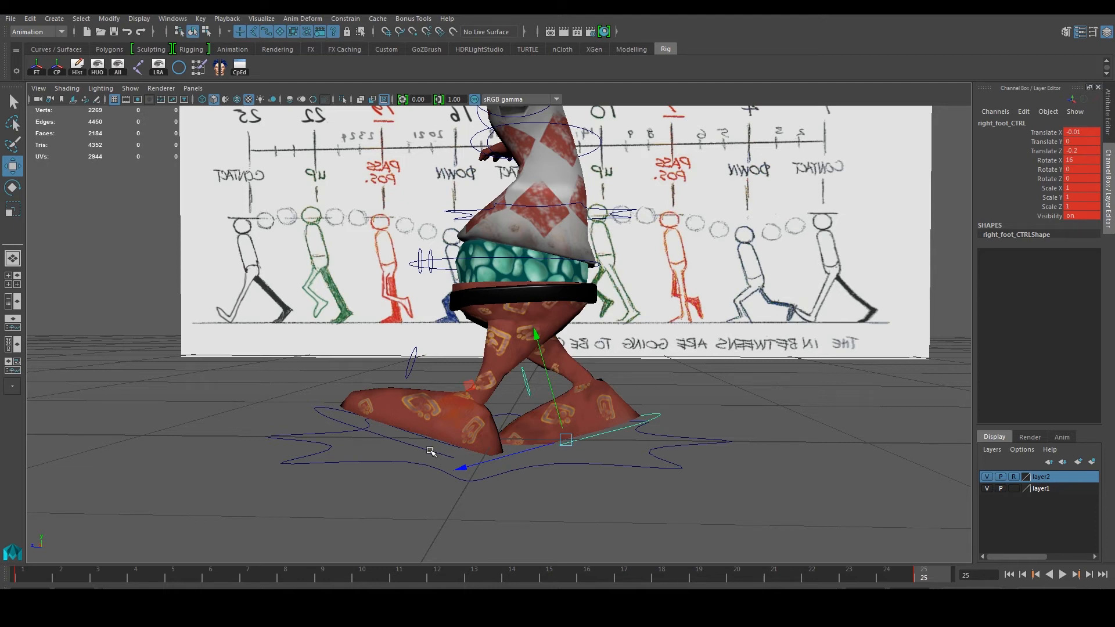
pyautogui.click(448, 464)
pyautogui.doubleClick(1080, 133)
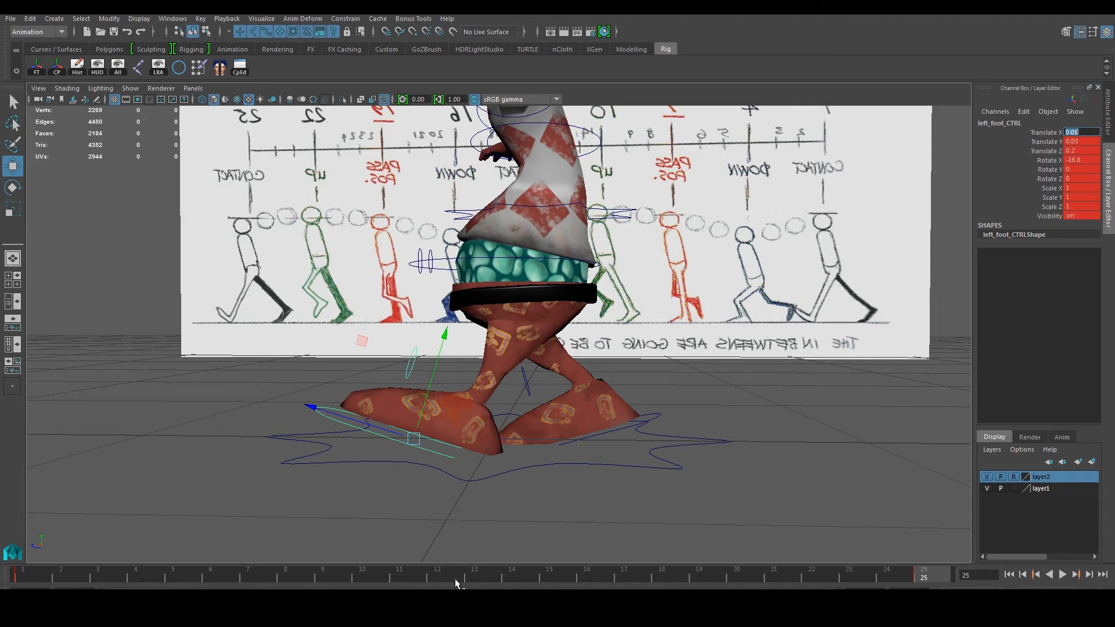
pyautogui.click(474, 577)
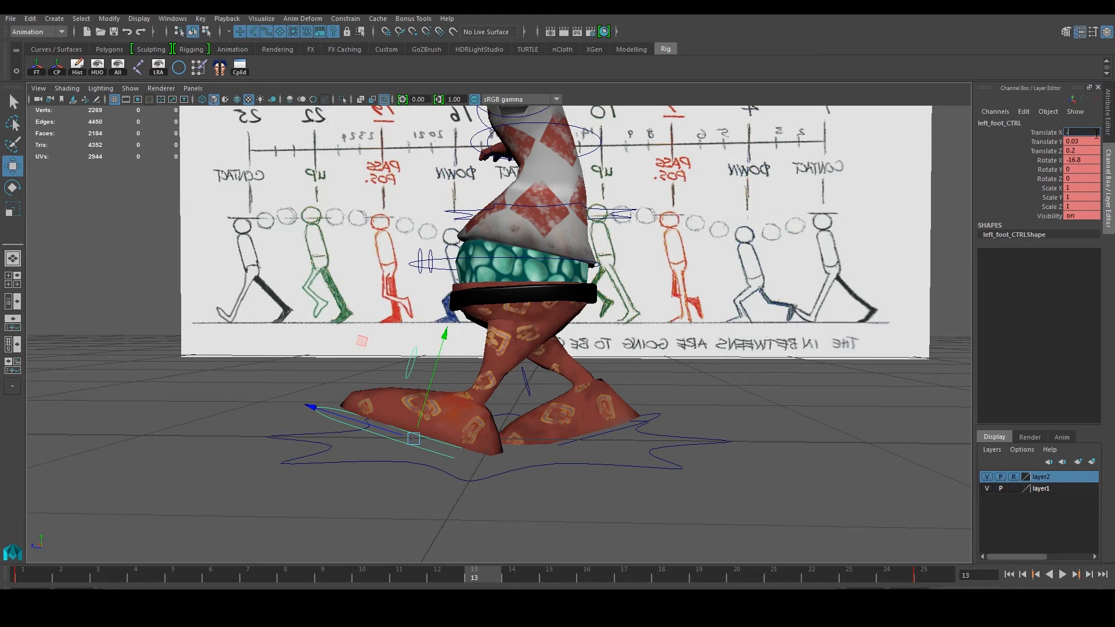
pyautogui.press('Return')
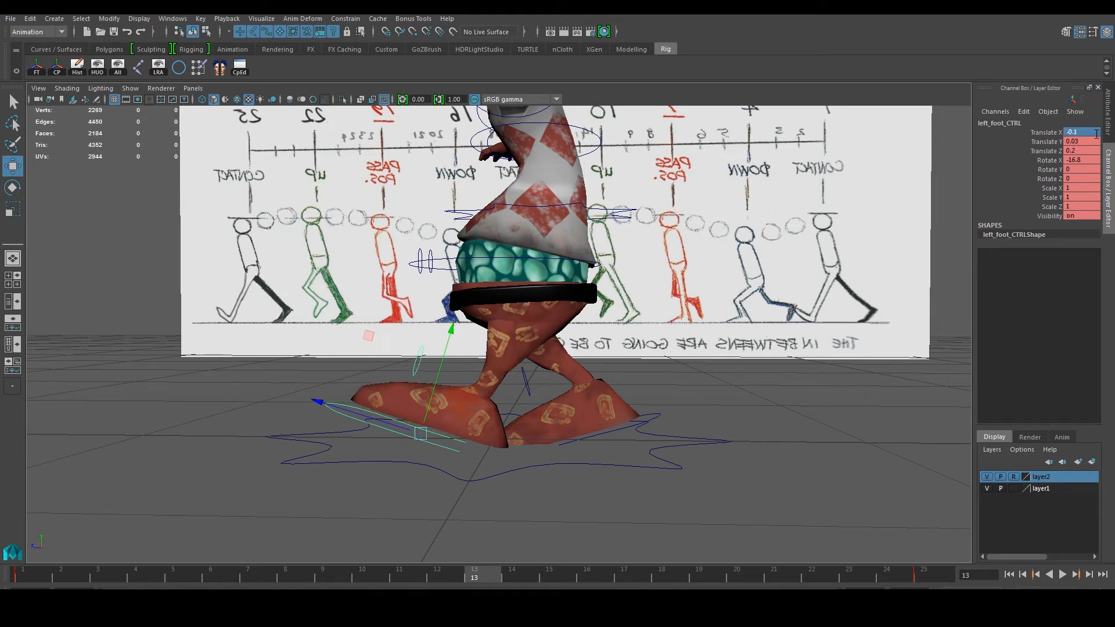
# Step: Set the left foot control's Translate Y to 0 and Translate Z to -0.2 at frame 13, using the right foot control's values as reference
pyautogui.click(620, 431)
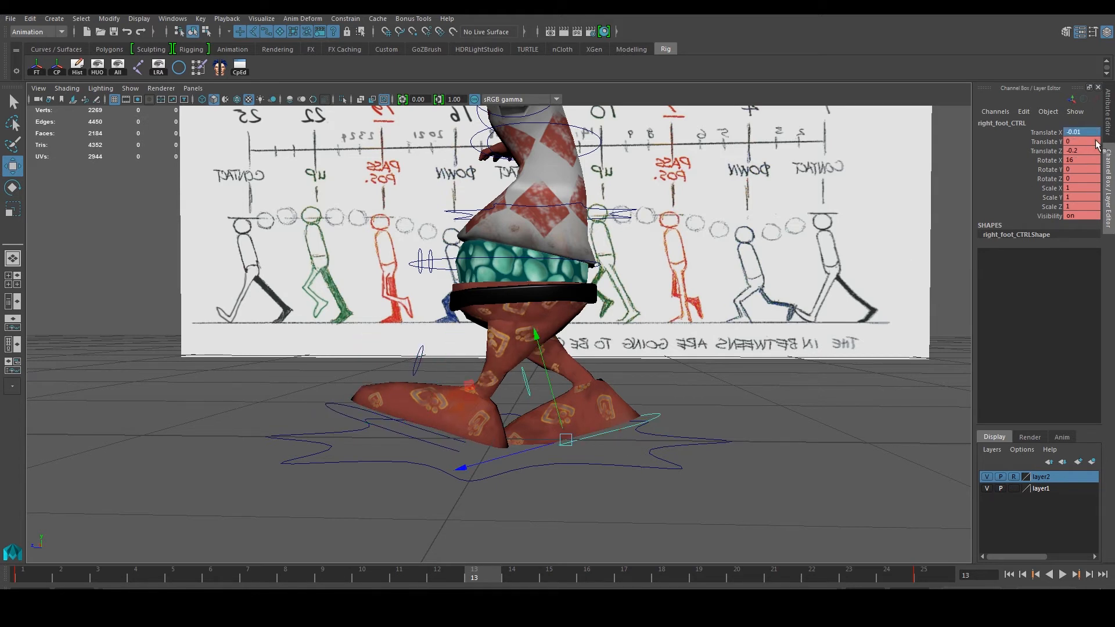
pyautogui.click(433, 450)
pyautogui.doubleClick(1082, 142)
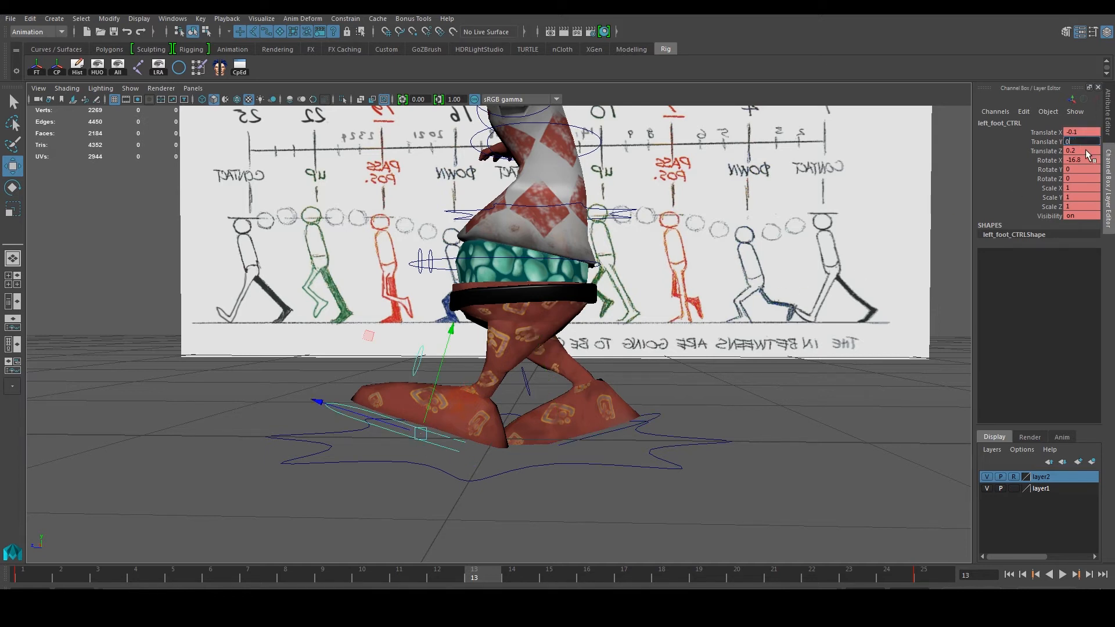
pyautogui.write('0')
pyautogui.press('Return')
pyautogui.click(1068, 152)
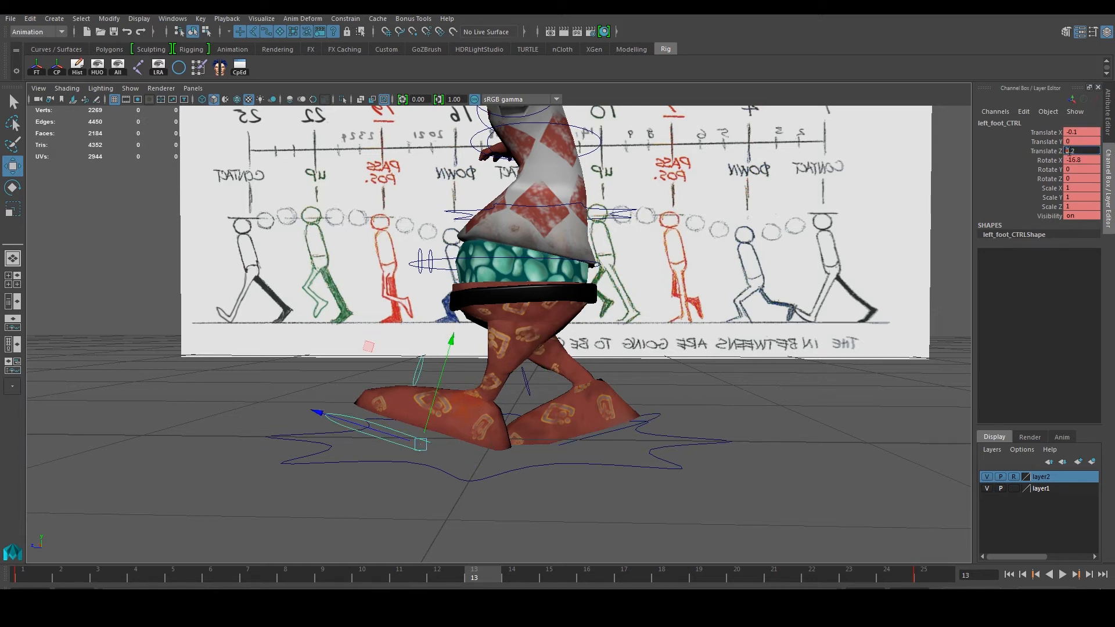
pyautogui.write('-')
pyautogui.press('Return')
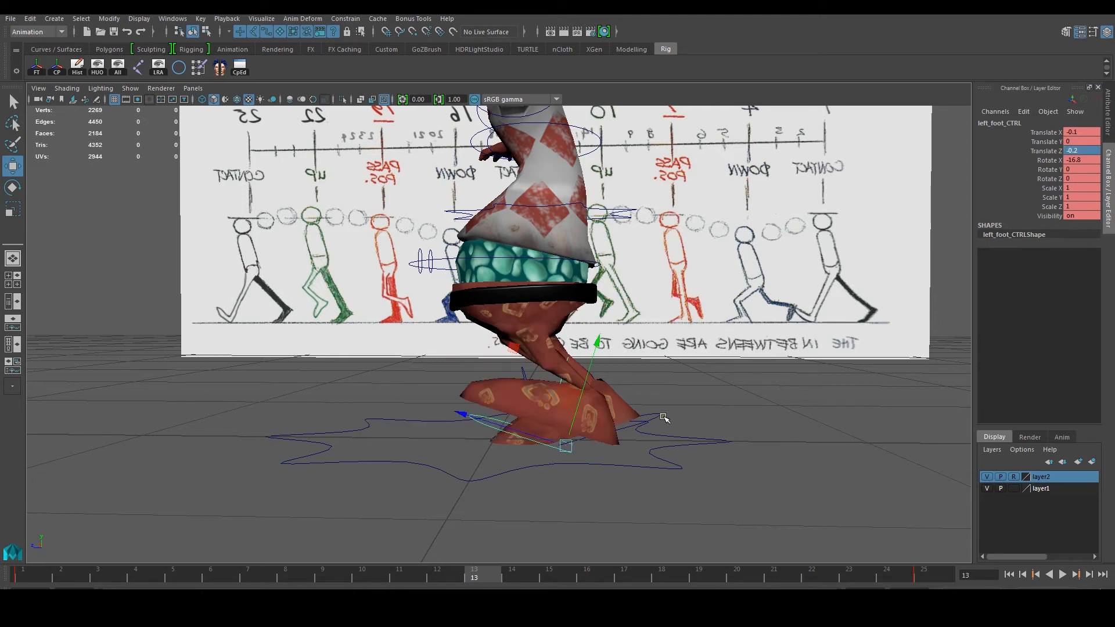
pyautogui.click(632, 427)
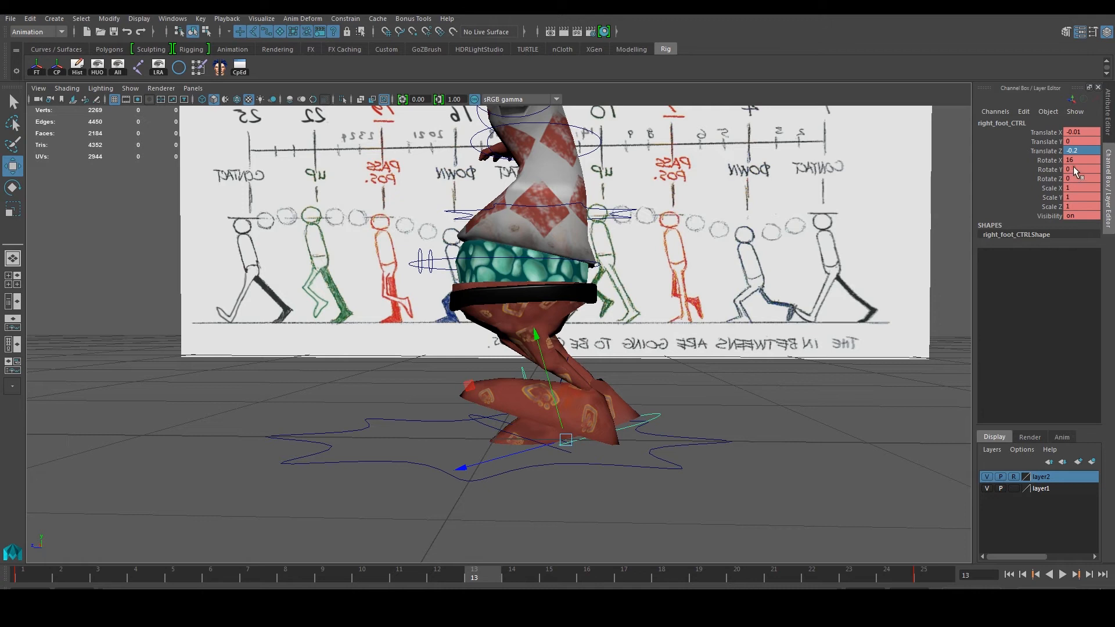
# Step: Set the left foot control's Rotate X to 16 at frame 13
pyautogui.moveTo(478, 438)
pyautogui.keyDown('alt'); pyautogui.mouseDown()
pyautogui.moveTo(502, 451)
pyautogui.moveTo(493, 442)
pyautogui.mouseUp(); pyautogui.keyUp('alt')
pyautogui.click(493, 433)
pyautogui.click(1084, 160)
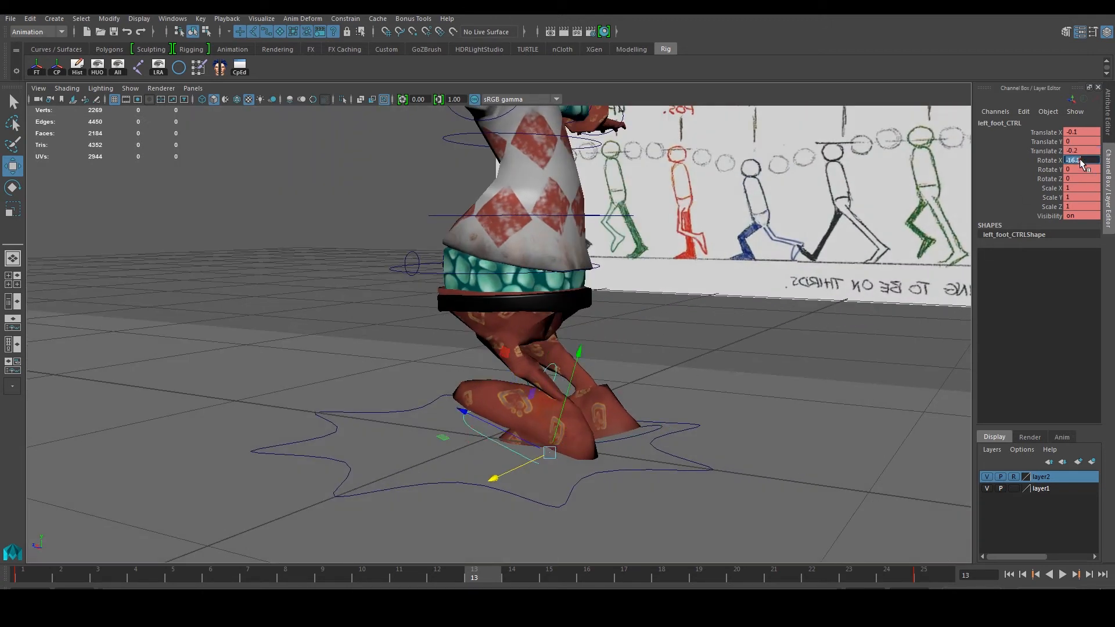
pyautogui.write('16')
pyautogui.press('Return')
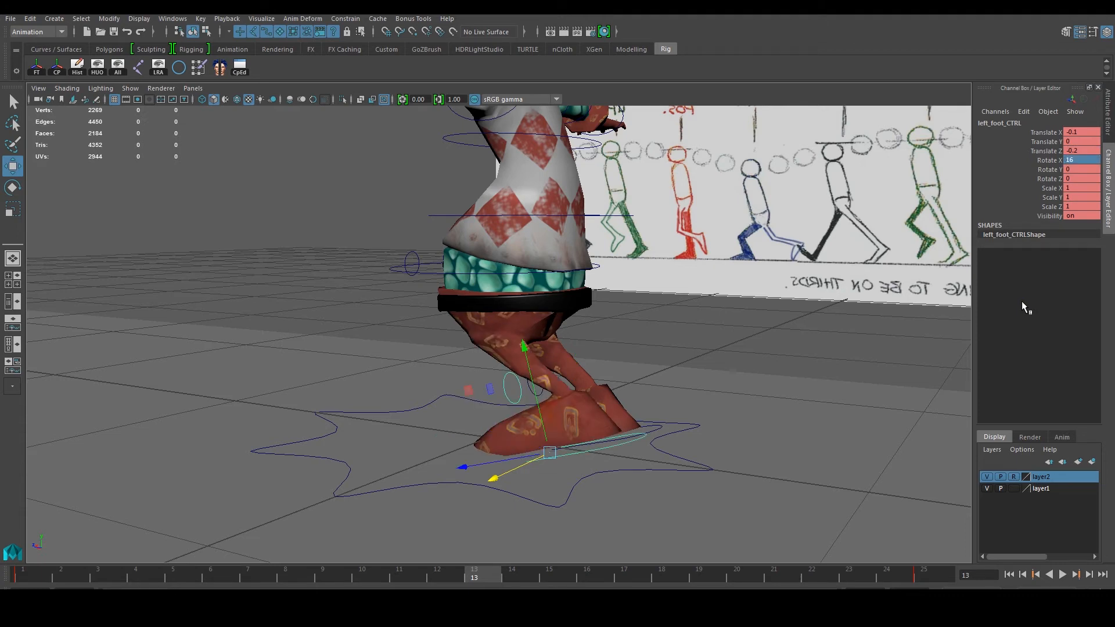
# Step: From the front, separate the feet by setting the left foot control's Translate X to 0, and key it at frame 13
pyautogui.keyDown('alt'); pyautogui.moveTo(609, 393); pyautogui.dragTo(801, 393); pyautogui.keyUp('alt')
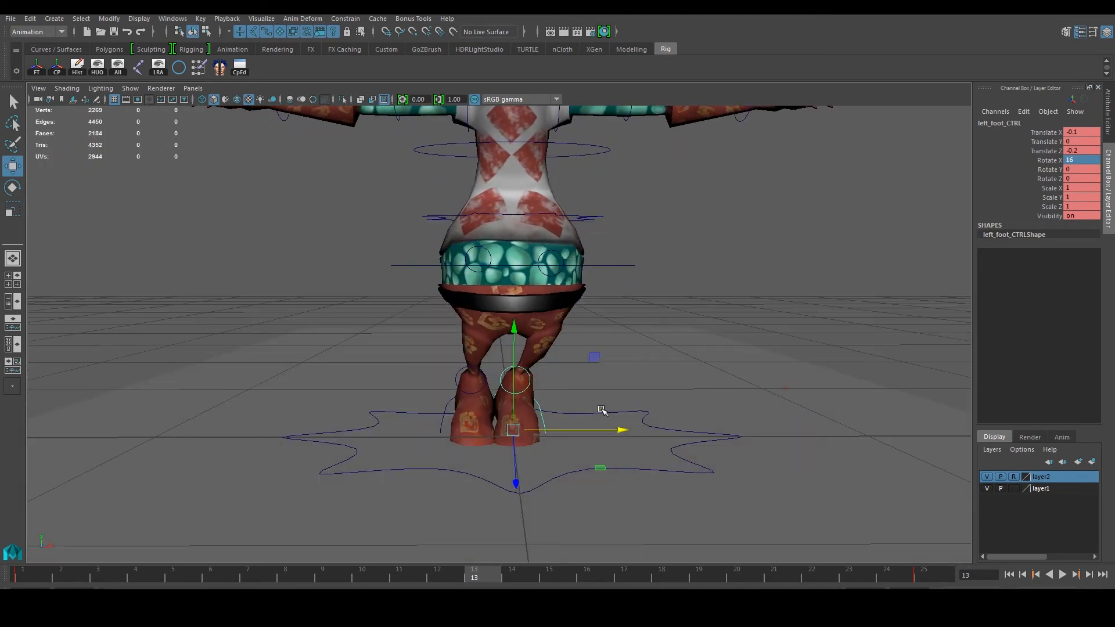
pyautogui.scroll(2, 593, 411)
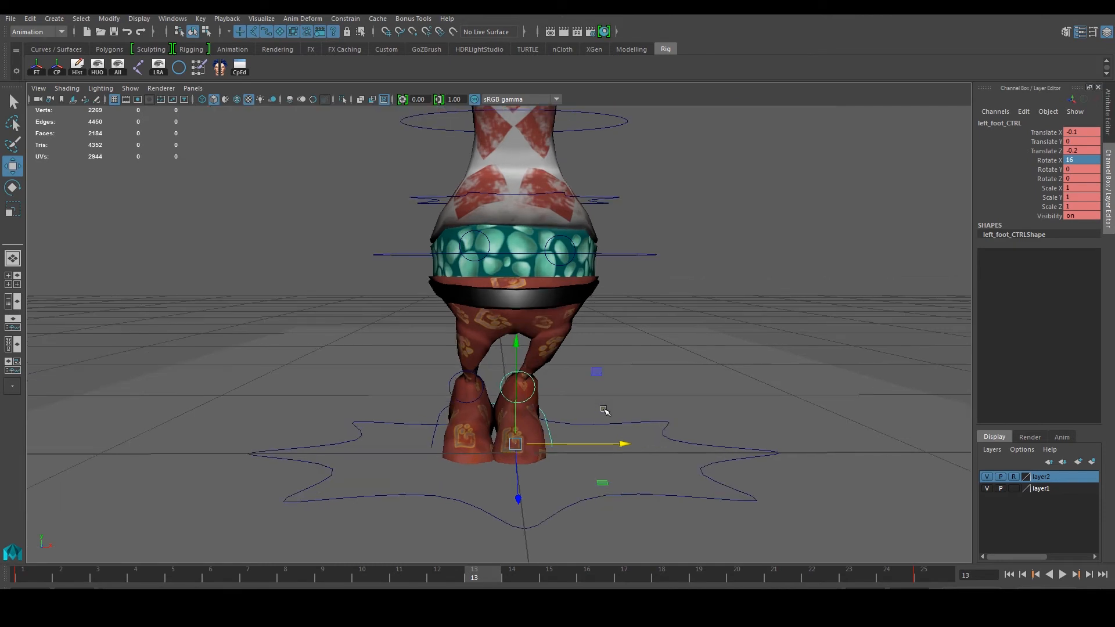
pyautogui.scroll(2, 604, 410)
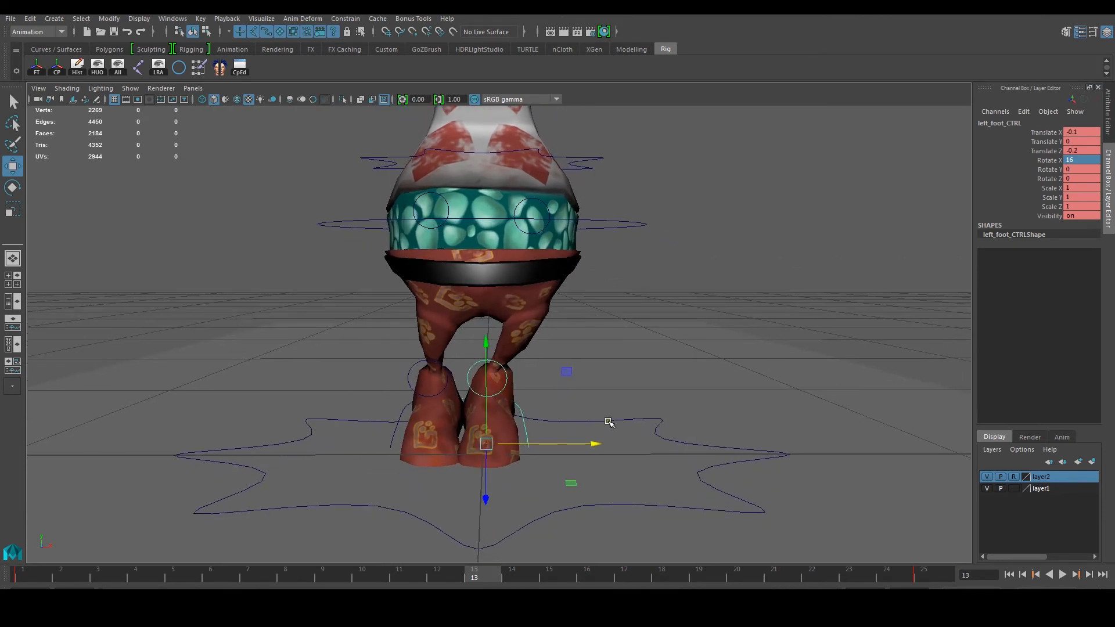
pyautogui.moveTo(595, 445); pyautogui.dragTo(646, 442)
pyautogui.doubleClick(1084, 133)
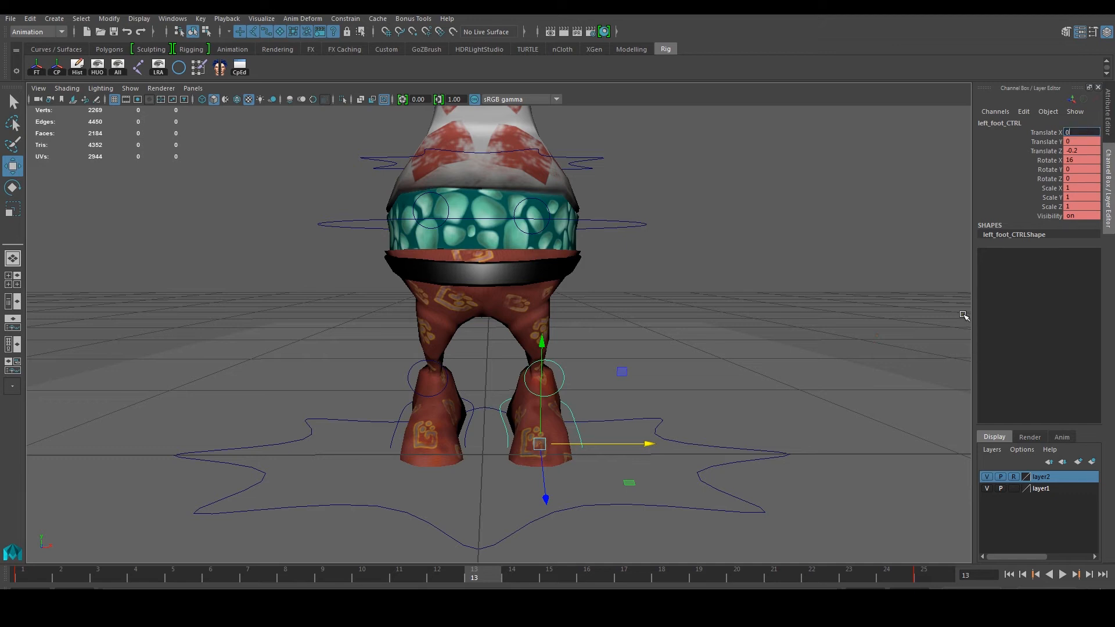
pyautogui.write('0')
pyautogui.press('Return')
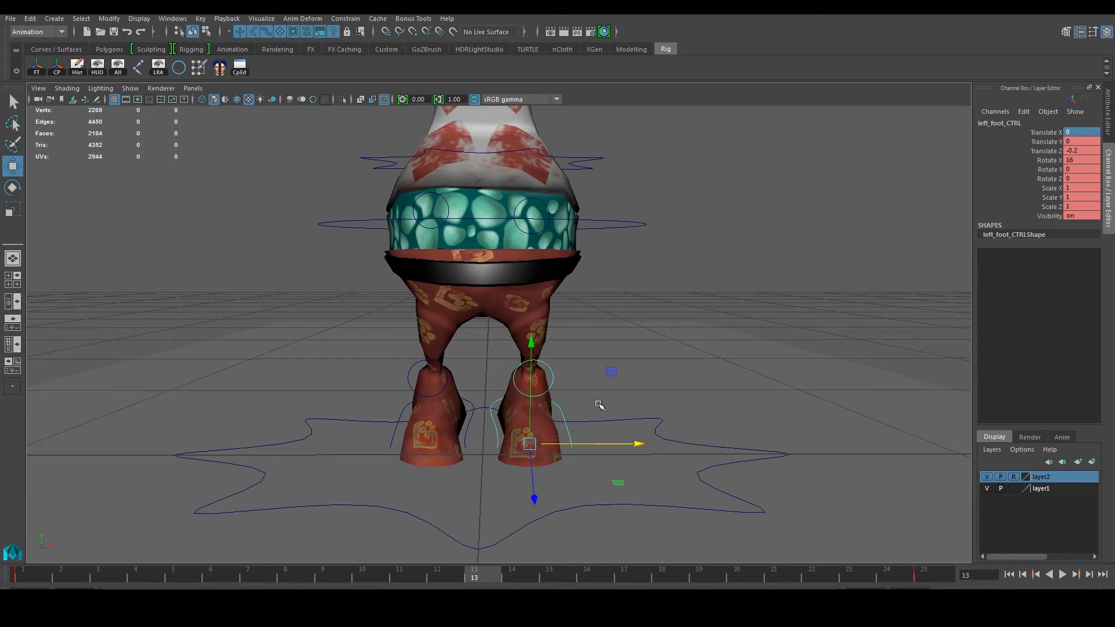
pyautogui.press('s')
# Step: Set the right foot control's Translate X to 0 at frame 13, consulting the pose screenshot in Paint
pyautogui.keyDown('alt'); pyautogui.moveTo(672, 398); pyautogui.dragTo(569, 420); pyautogui.keyUp('alt')
pyautogui.keyDown('alt'); pyautogui.moveTo(500, 452); pyautogui.dragTo(250, 455); pyautogui.keyUp('alt')
pyautogui.click(317, 446)
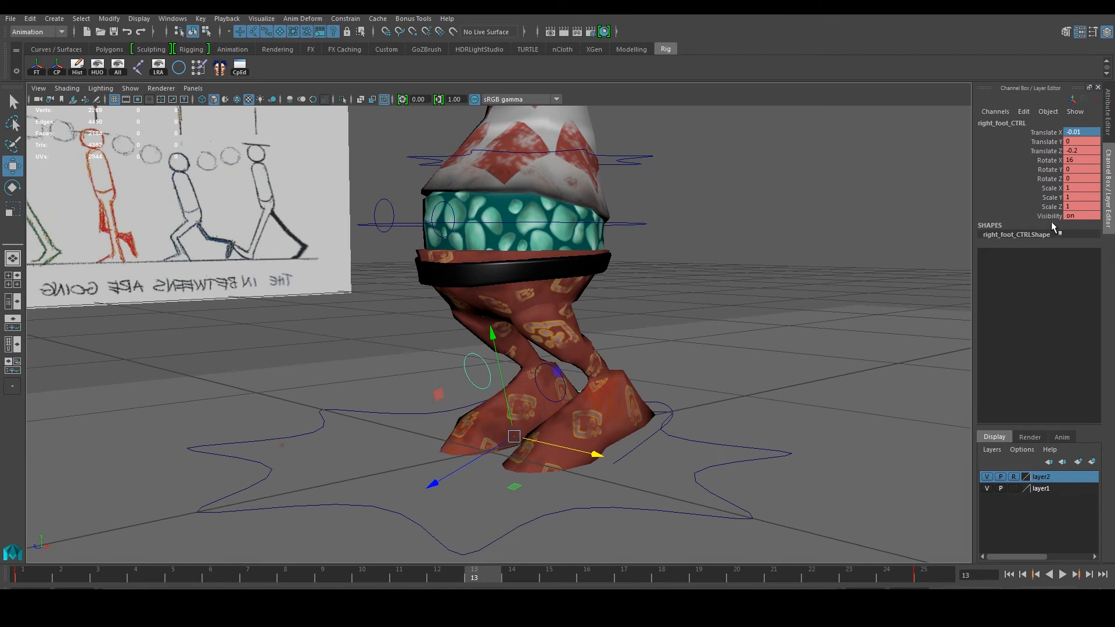
pyautogui.hotkey('alt', 'Tab')
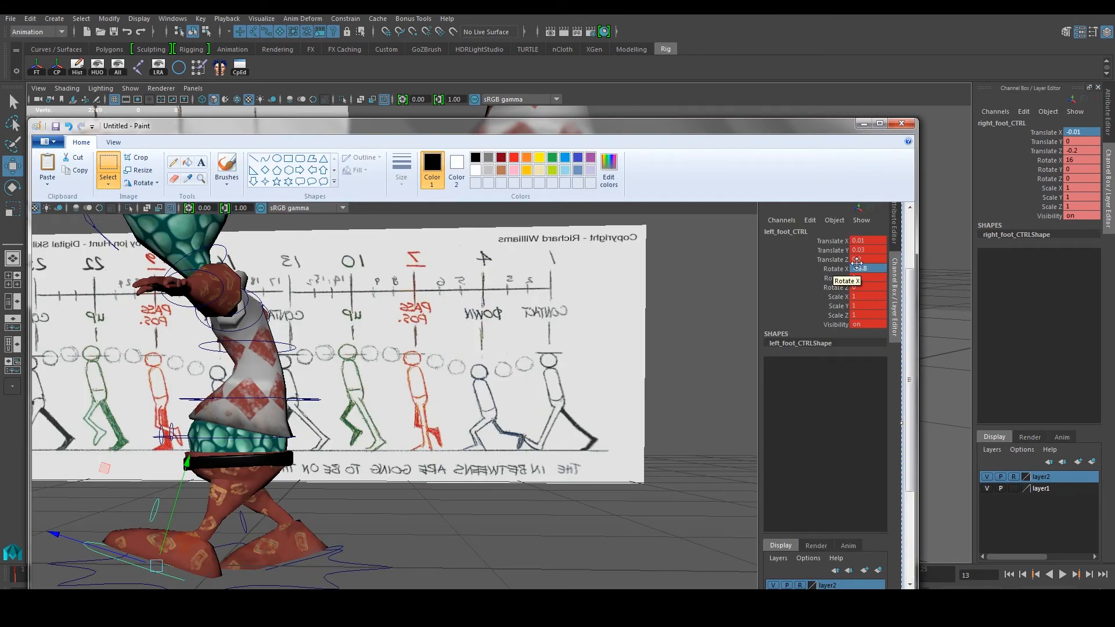
pyautogui.click(863, 125)
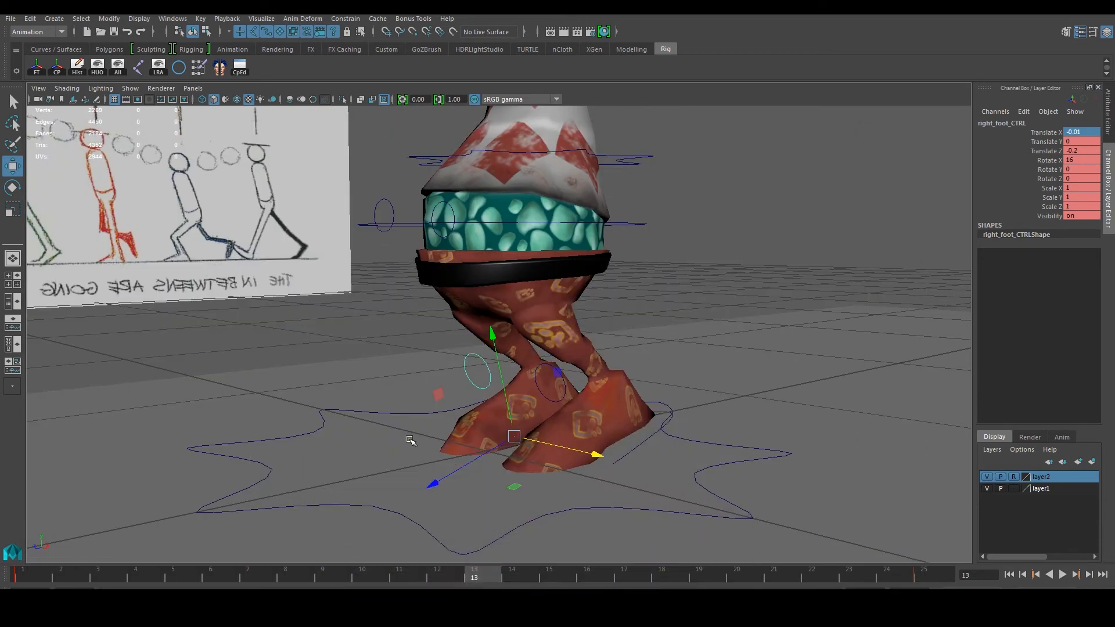
pyautogui.click(1080, 132)
pyautogui.write('0')
pyautogui.press('Return')
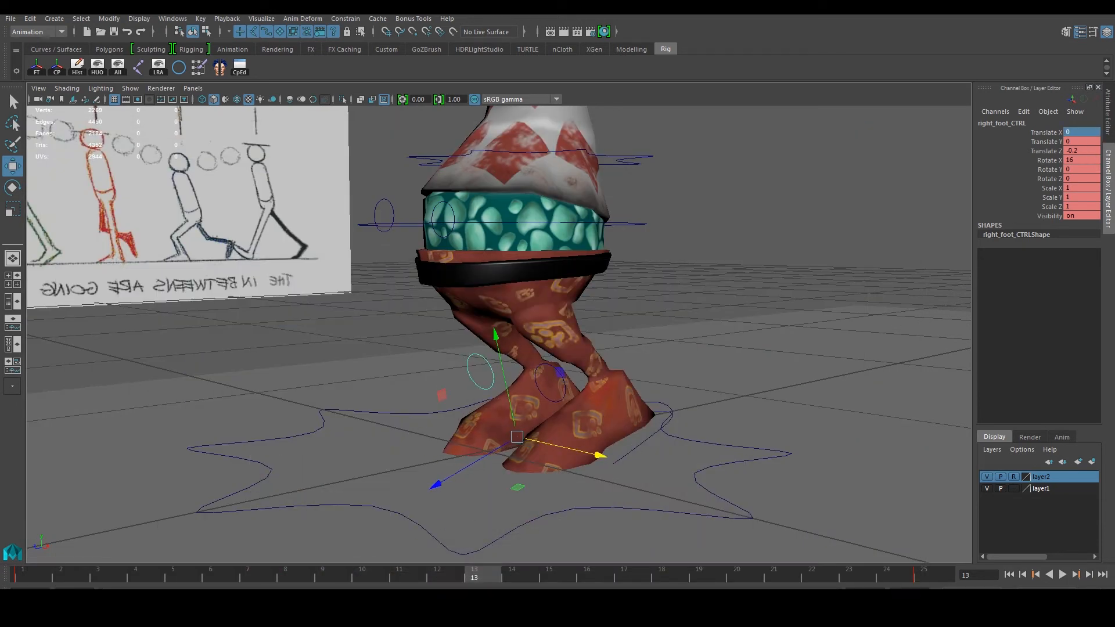
# Step: Check the left foot values in the Paint screenshot and set the right foot control's Translate Z to 0.2
pyautogui.hotkey('alt', 'Tab')
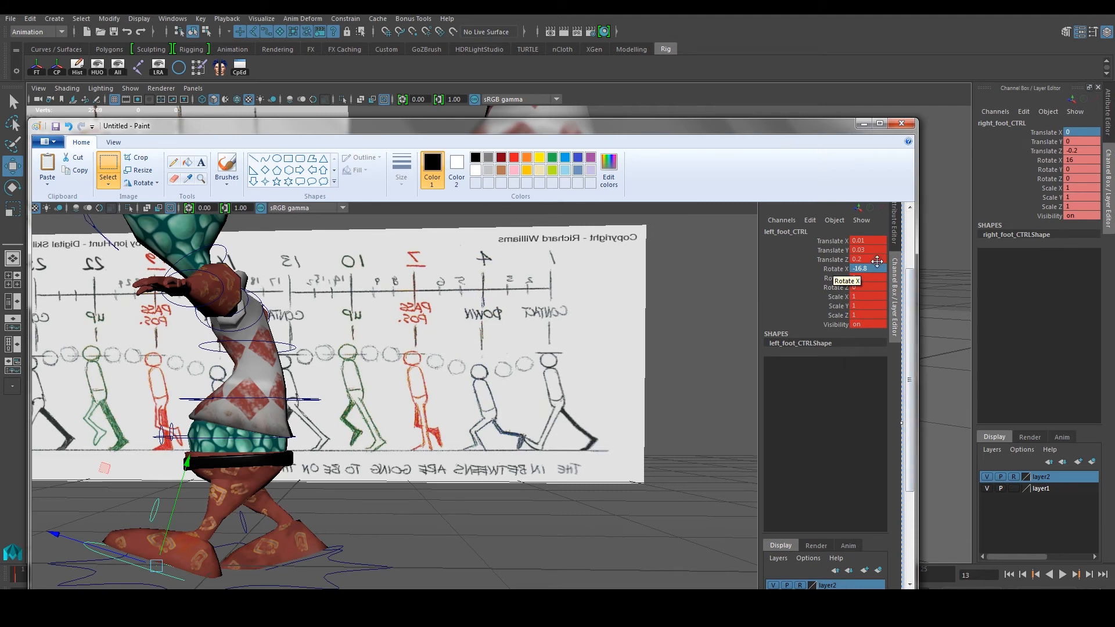
pyautogui.click(862, 128)
pyautogui.doubleClick(1076, 151)
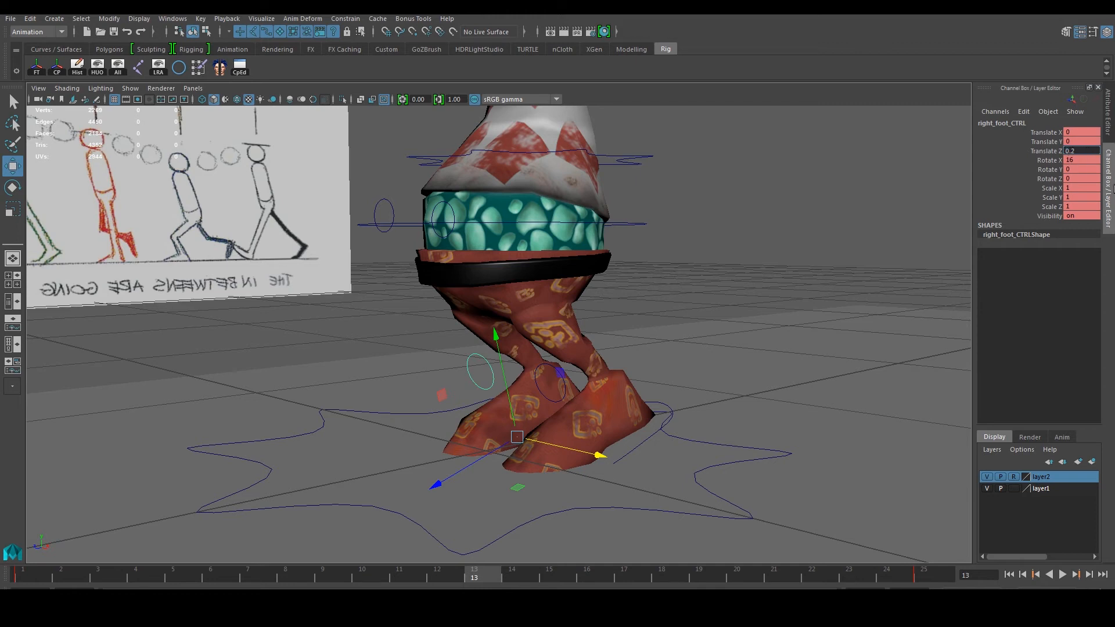
pyautogui.write('0.2')
pyautogui.press('Return')
# Step: Set the right foot control's Rotate X to -16.8 and key it at frame 13
pyautogui.doubleClick(1076, 160)
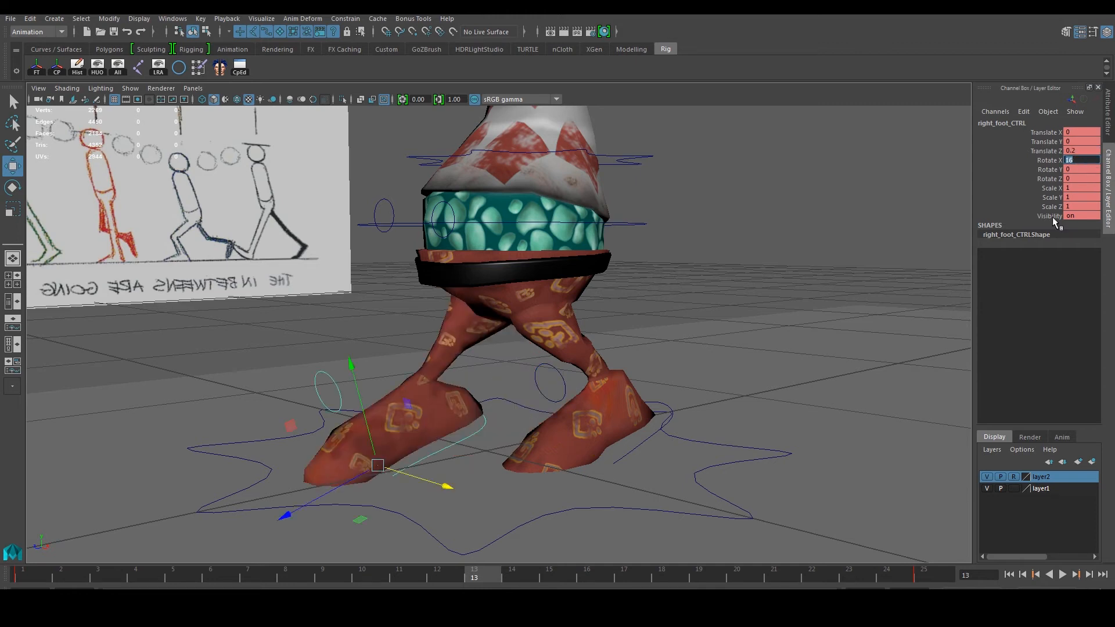
pyautogui.write('-16.8')
pyautogui.press('Return')
pyautogui.keyDown('alt'); pyautogui.moveTo(643, 392); pyautogui.dragTo(461, 481); pyautogui.keyUp('alt')
pyautogui.press('s')
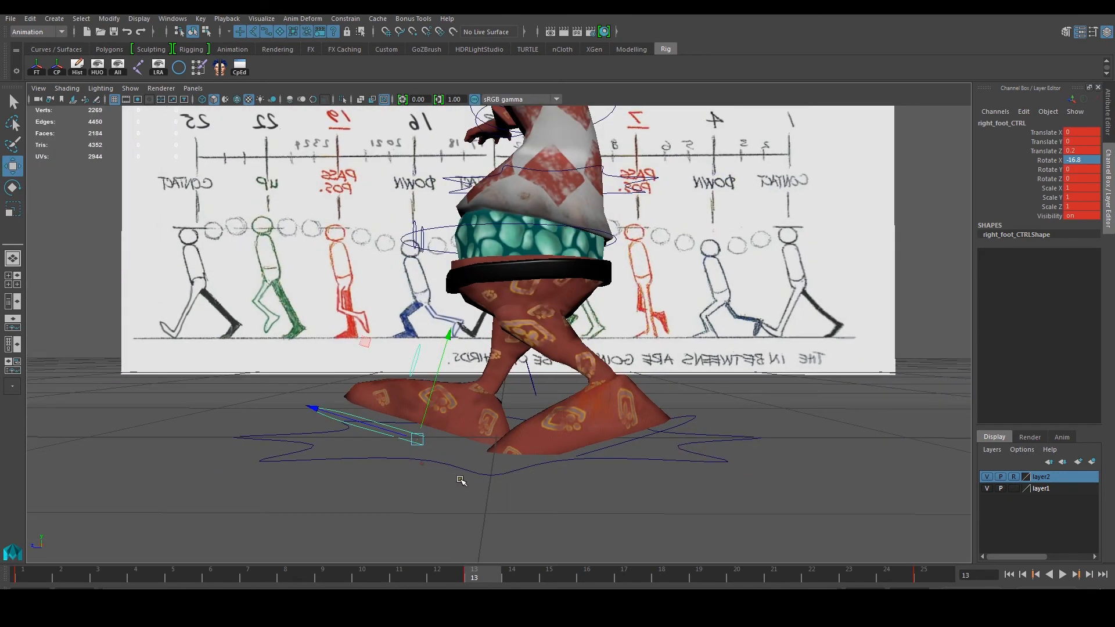
# Step: Play the animation from frame 1 to review the feet moving between the contact poses, and stop playback
pyautogui.keyDown('alt'); pyautogui.moveTo(440, 480); pyautogui.dragTo(428, 494, button='middle'); pyautogui.keyUp('alt')
pyautogui.click(14, 575)
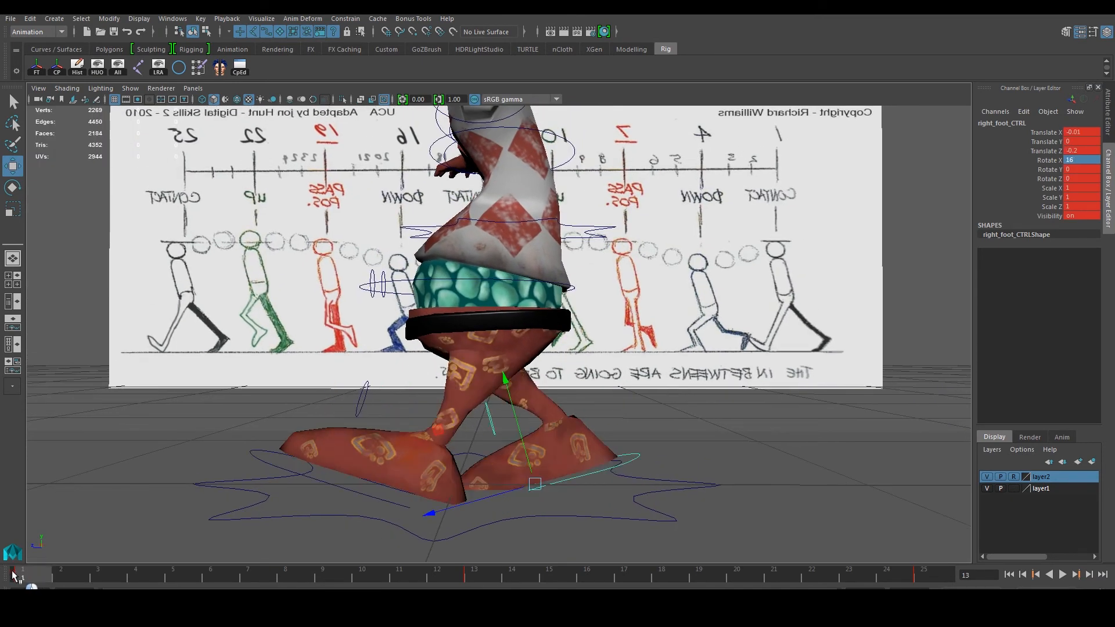
pyautogui.hotkey('alt', 'v')
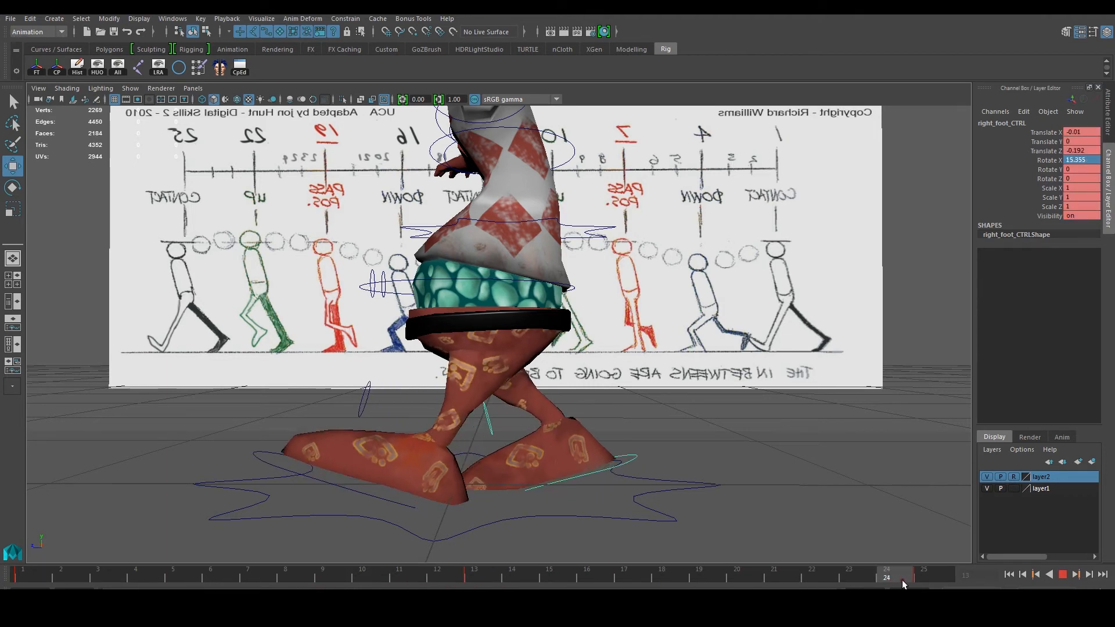
pyautogui.click(10, 584)
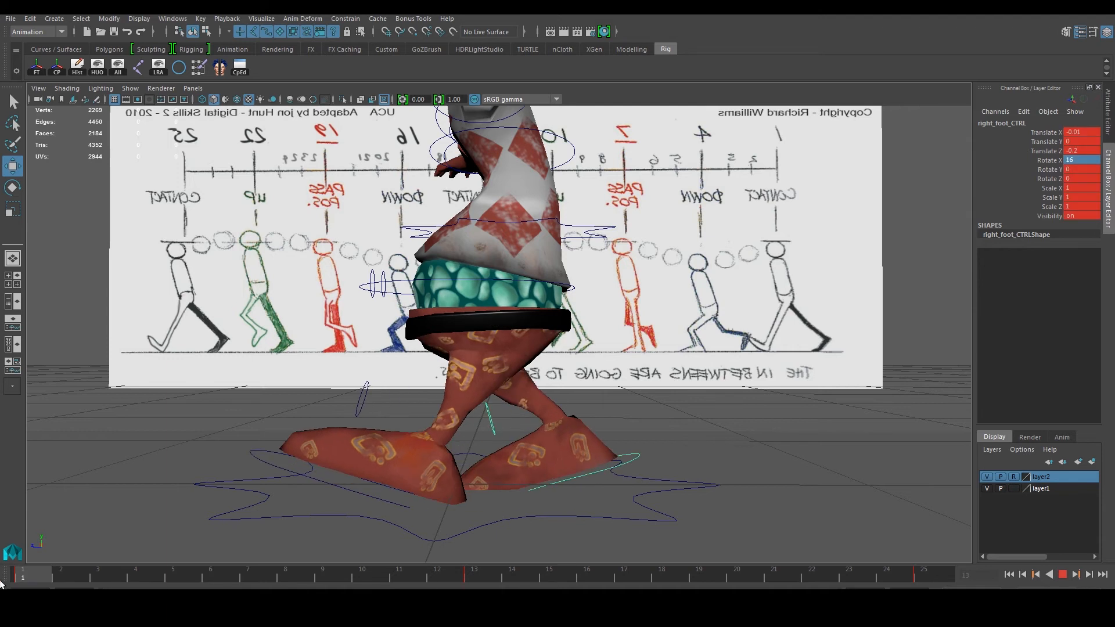
pyautogui.press('Escape')
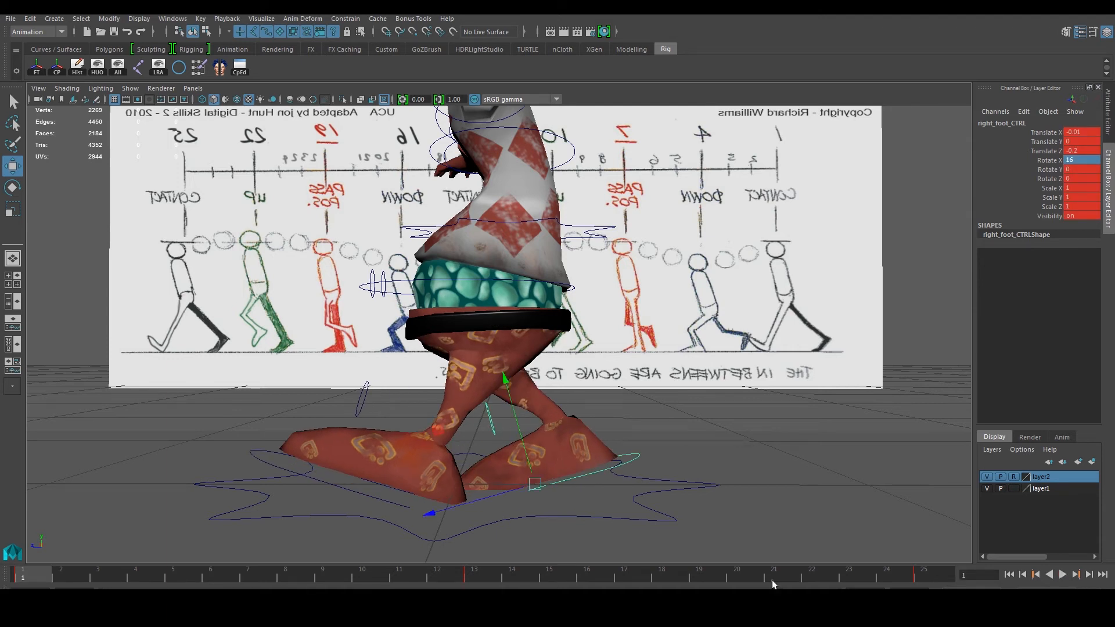
pyautogui.click(1065, 575)
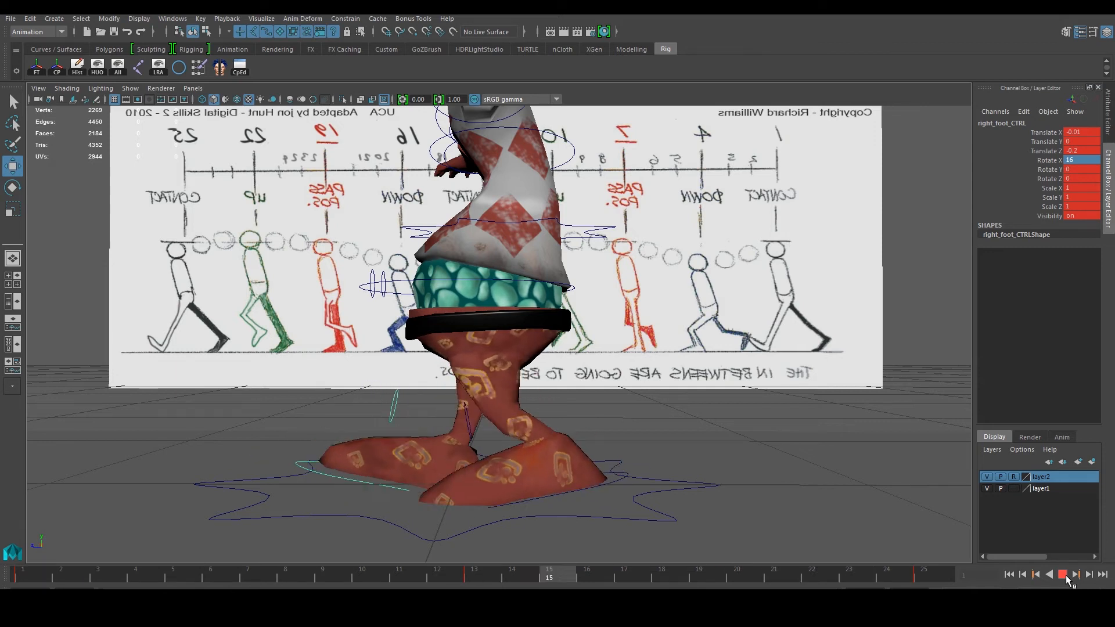
pyautogui.click(1065, 575)
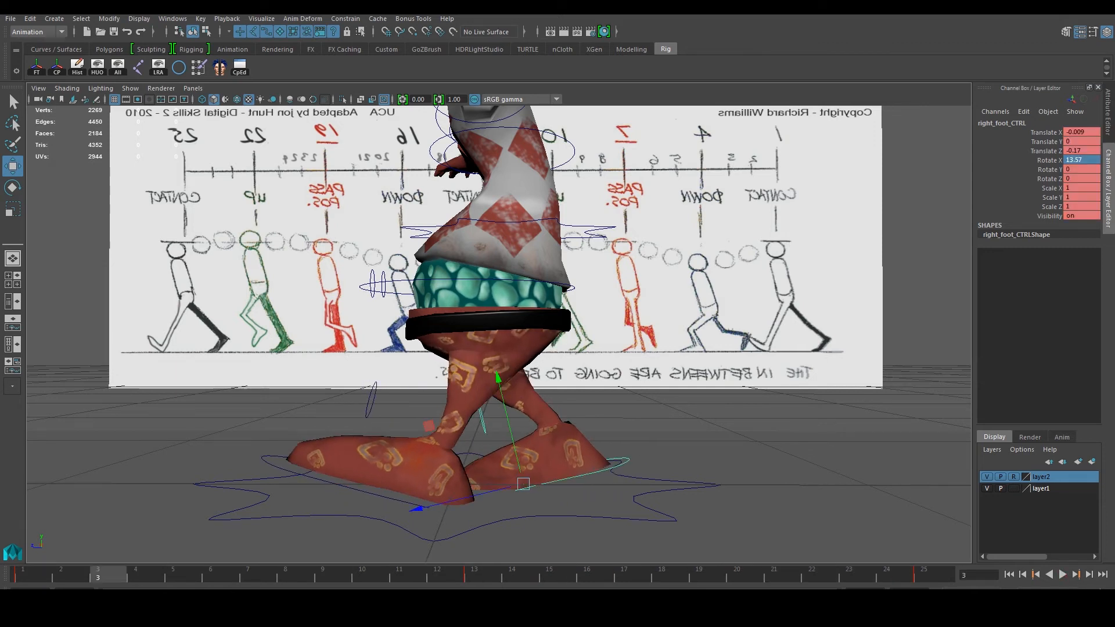
# Step: Scrub from frame 1 to frame 12 and compare the character's leg poses with the walk cycle chart
pyautogui.keyDown('alt'); pyautogui.moveTo(465, 400); pyautogui.dragTo(512, 366); pyautogui.keyUp('alt')
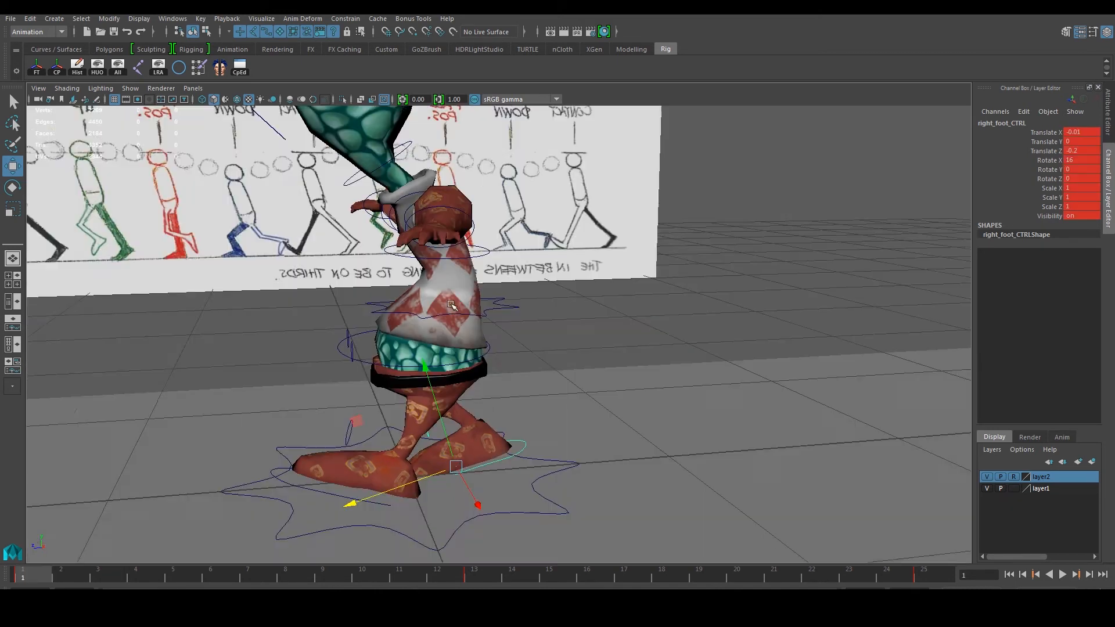
pyautogui.keyDown('alt'); pyautogui.moveTo(452, 305); pyautogui.dragTo(535, 342, button='right'); pyautogui.keyUp('alt')
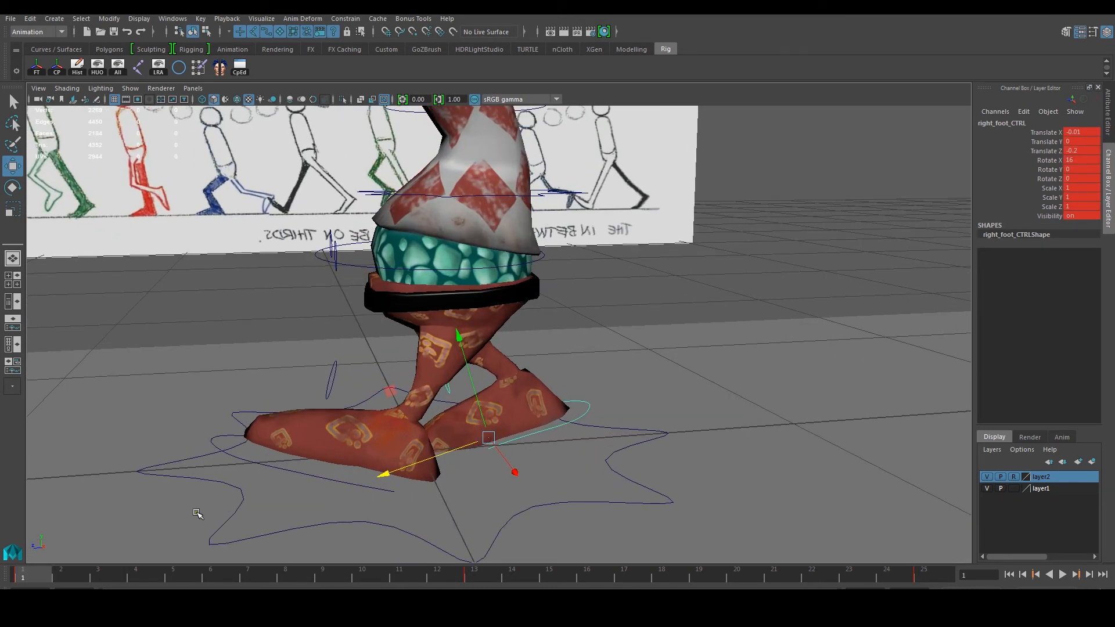
pyautogui.moveTo(48, 574); pyautogui.dragTo(436, 579)
pyautogui.keyDown('alt'); pyautogui.moveTo(524, 343); pyautogui.dragTo(563, 477, button='middle'); pyautogui.keyUp('alt')
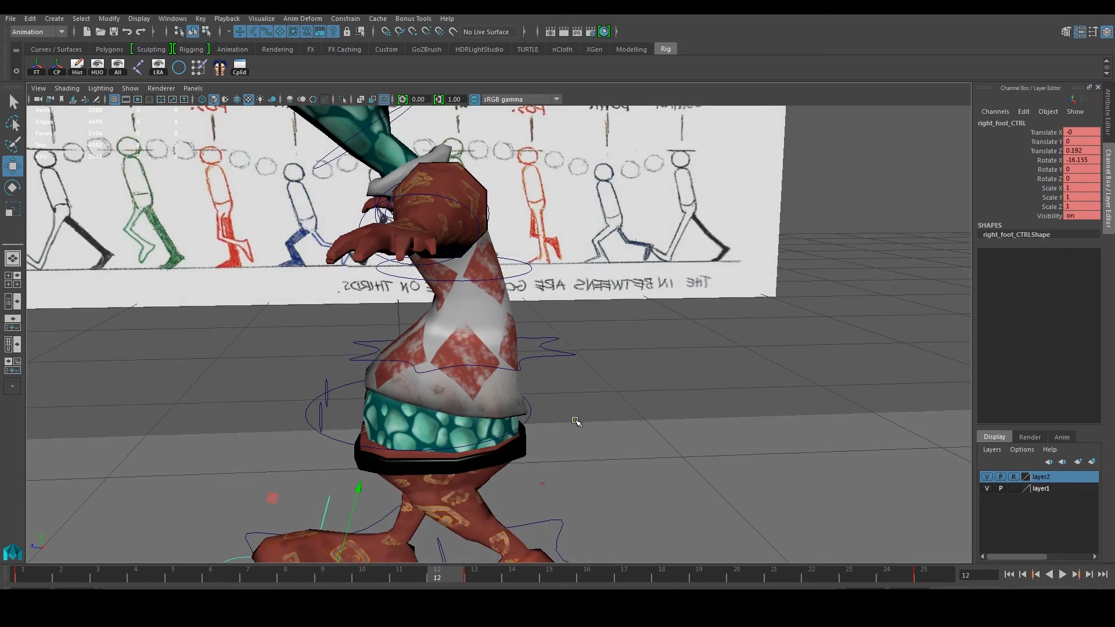
pyautogui.keyDown('alt'); pyautogui.moveTo(574, 417); pyautogui.dragTo(607, 352, button='right'); pyautogui.keyUp('alt')
pyautogui.keyDown('alt'); pyautogui.moveTo(611, 273); pyautogui.dragTo(521, 147, button='right'); pyautogui.keyUp('alt')
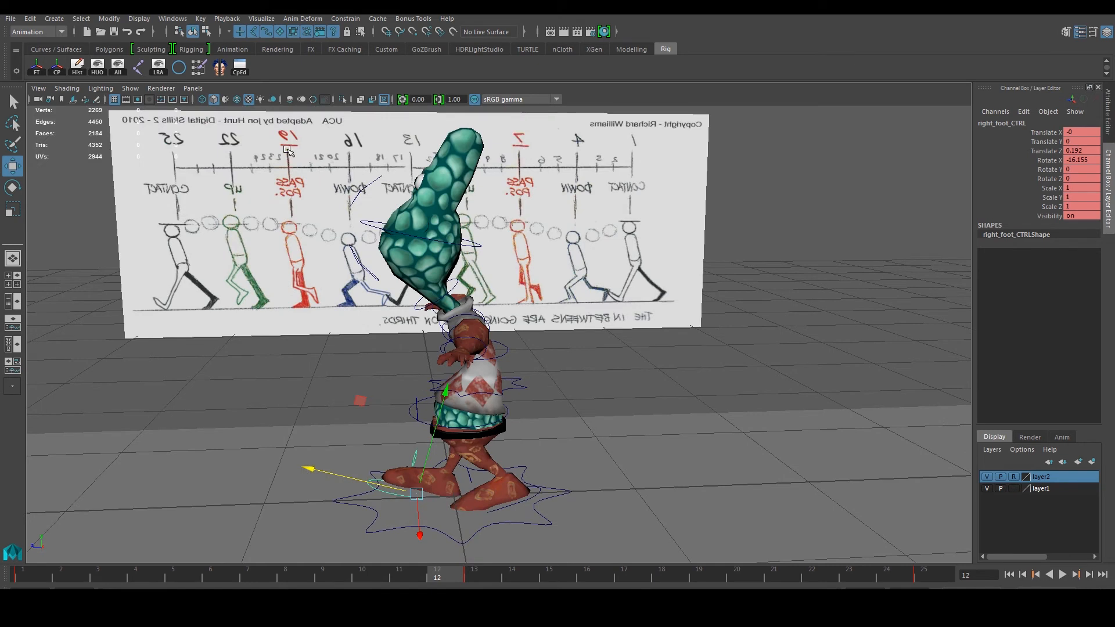
pyautogui.keyDown('alt'); pyautogui.moveTo(438, 356); pyautogui.dragTo(546, 283, button='right'); pyautogui.keyUp('alt')
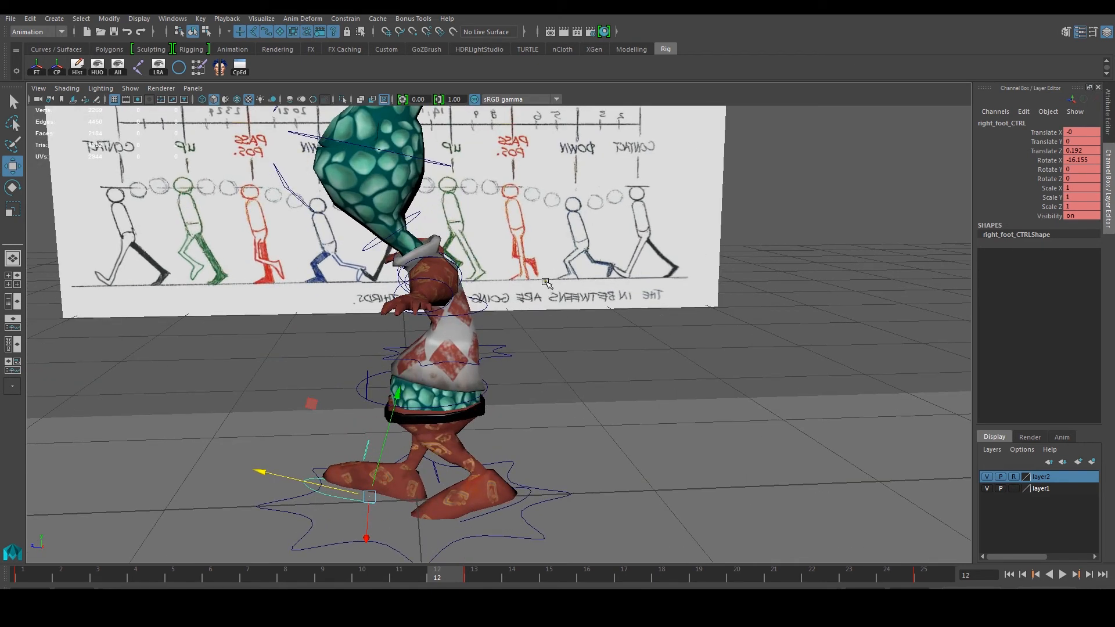
pyautogui.keyDown('alt'); pyautogui.moveTo(545, 282); pyautogui.dragTo(539, 272); pyautogui.keyUp('alt')
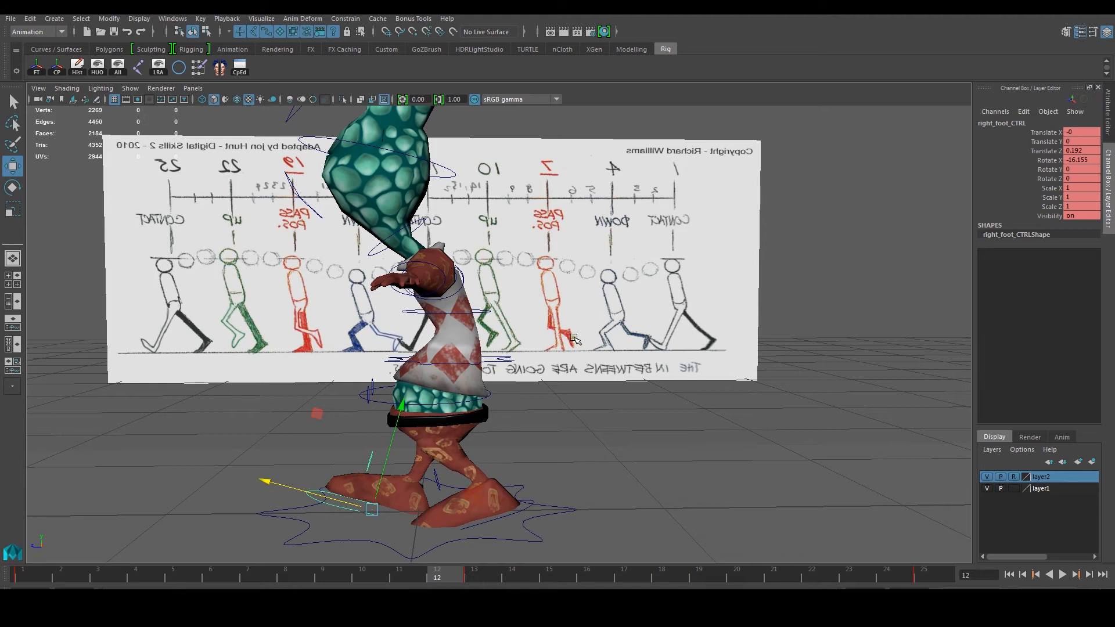
pyautogui.keyDown('alt'); pyautogui.moveTo(533, 393); pyautogui.dragTo(539, 306); pyautogui.keyUp('alt')
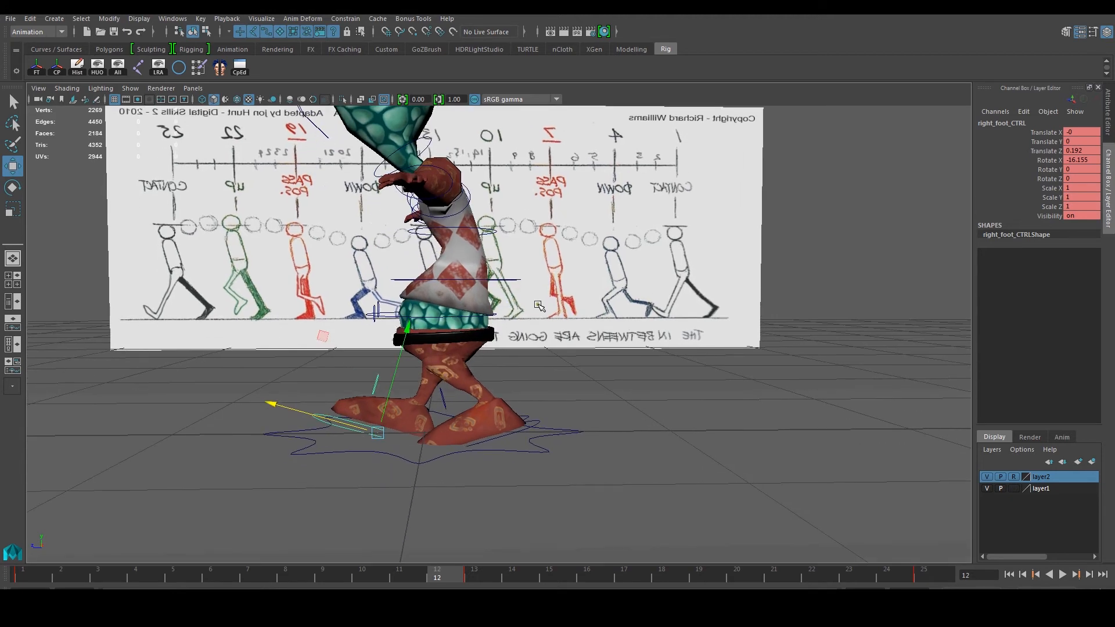
pyautogui.scroll(2, 394, 494)
# Step: Scrub to frame 7 and examine the feet against the chart's passing position
pyautogui.moveTo(205, 584); pyautogui.dragTo(247, 581)
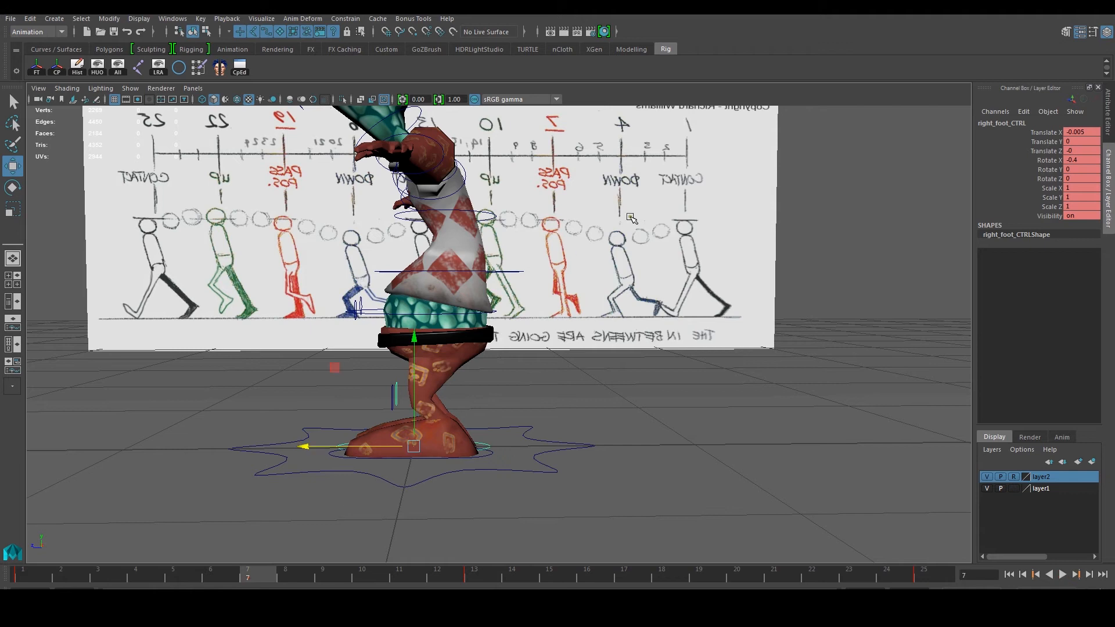
pyautogui.keyDown('alt'); pyautogui.moveTo(566, 253); pyautogui.dragTo(532, 352, button='middle'); pyautogui.keyUp('alt')
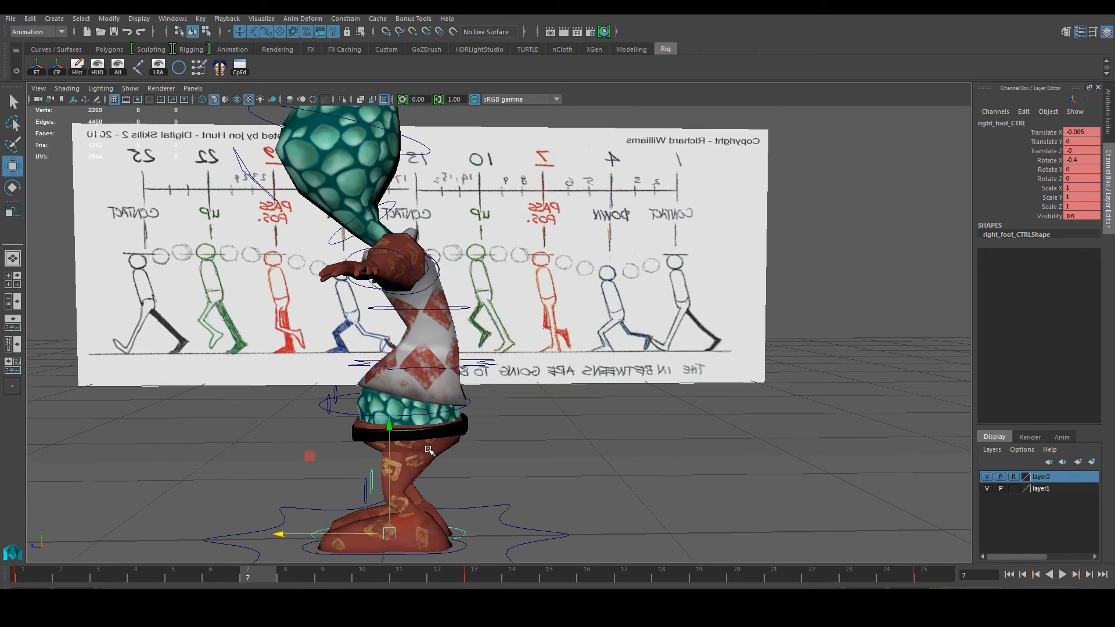
pyautogui.keyDown('alt'); pyautogui.moveTo(404, 475); pyautogui.dragTo(428, 369); pyautogui.keyUp('alt')
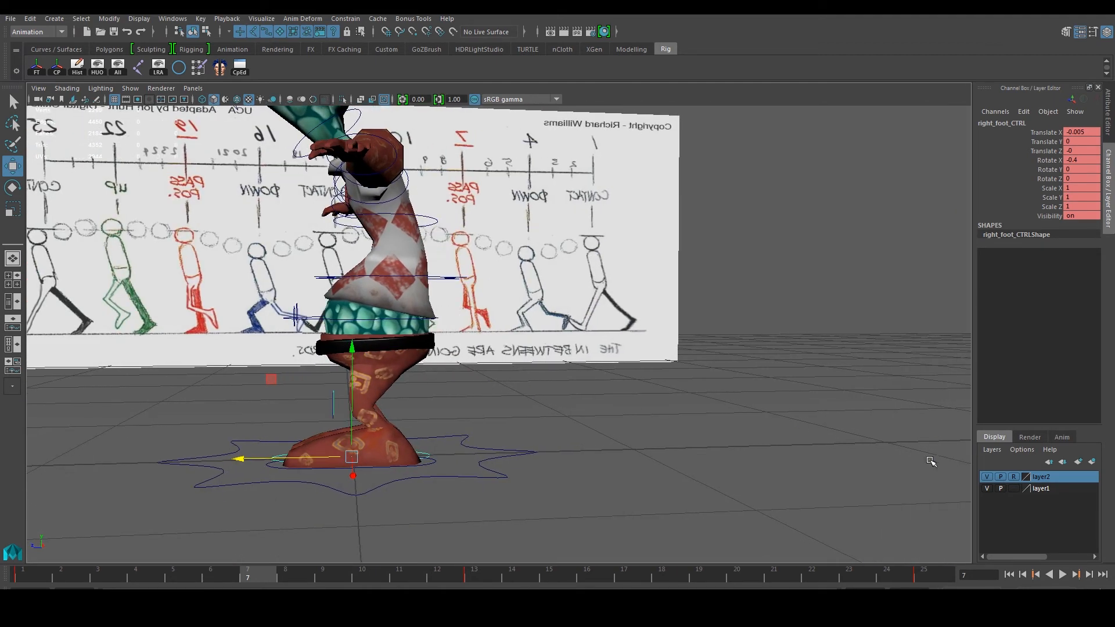
pyautogui.keyDown('alt'); pyautogui.moveTo(772, 472); pyautogui.dragTo(750, 464); pyautogui.keyUp('alt')
# Step: Turn off reference mode for layer2 and lower the floor plane slightly beneath the character's feet
pyautogui.click(761, 467)
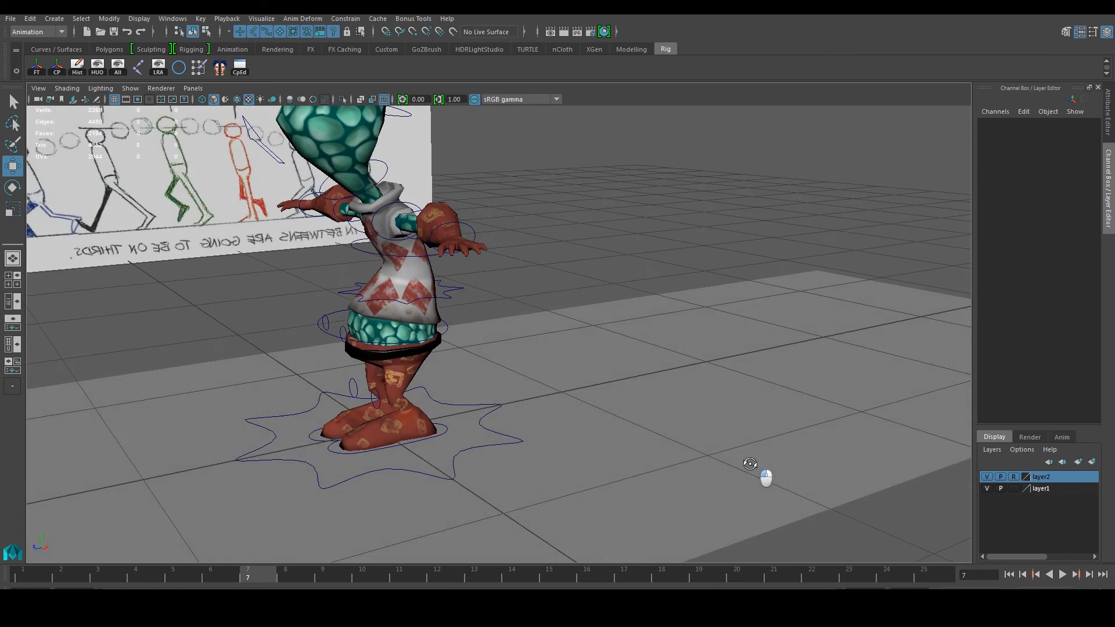
pyautogui.click(1014, 477)
pyautogui.click(848, 455)
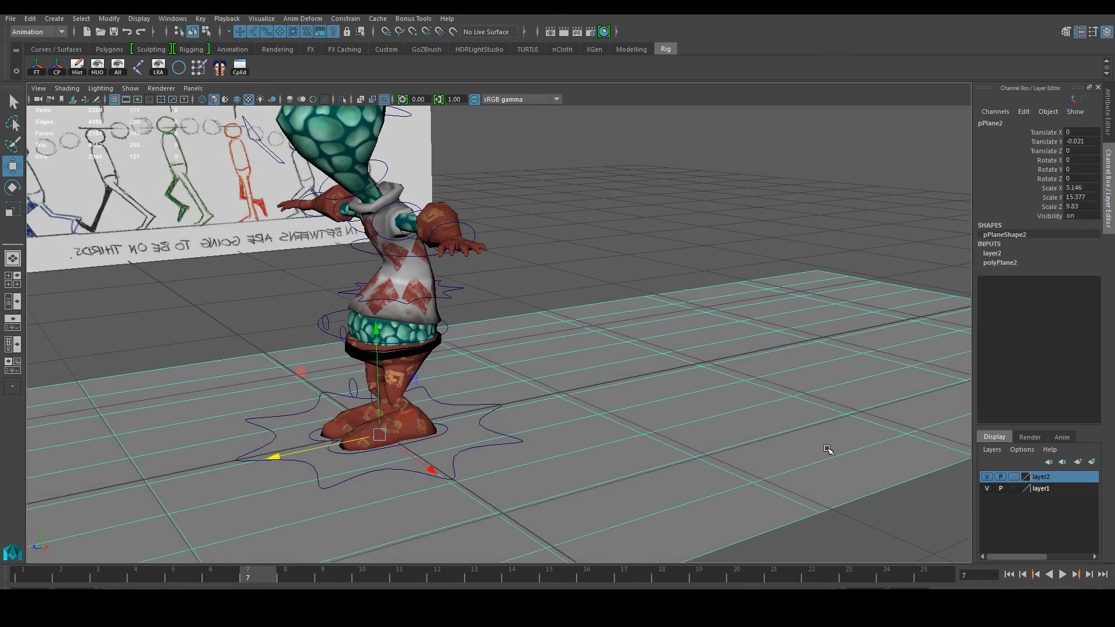
pyautogui.moveTo(377, 330); pyautogui.dragTo(385, 381)
pyautogui.click(492, 294)
# Step: Select the right foot control at frame 7 and set layer2 back to reference mode
pyautogui.keyDown('alt'); pyautogui.moveTo(557, 299); pyautogui.dragTo(530, 276); pyautogui.keyUp('alt')
pyautogui.scroll(3, 532, 343)
pyautogui.keyDown('alt'); pyautogui.moveTo(519, 358); pyautogui.dragTo(578, 321, button='middle'); pyautogui.keyUp('alt')
pyautogui.scroll(3, 488, 379)
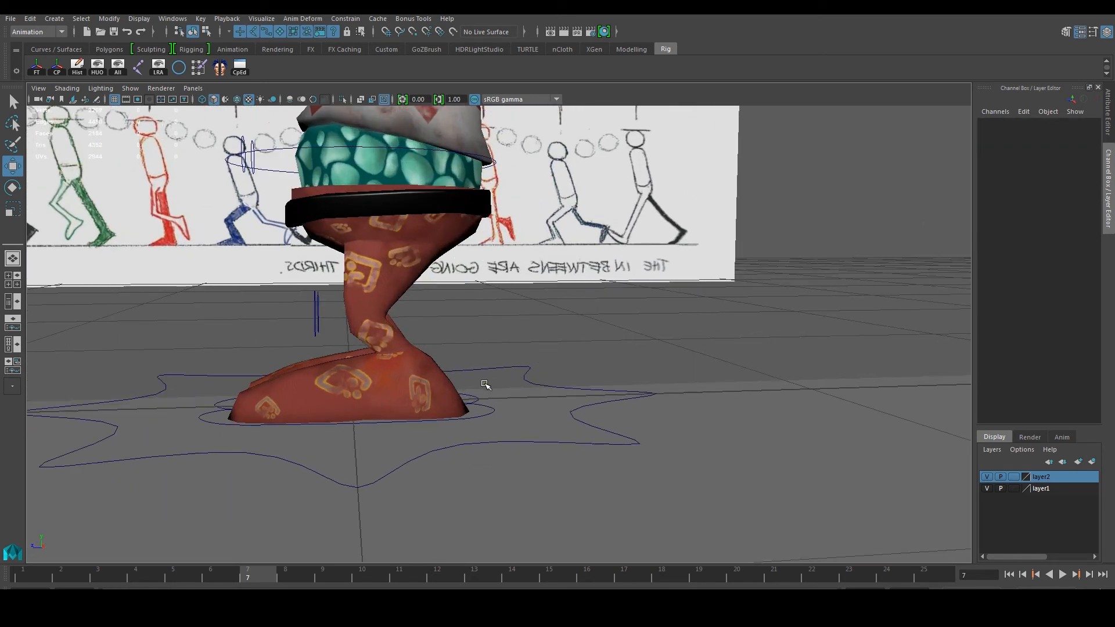
pyautogui.click(480, 396)
pyautogui.keyDown('alt'); pyautogui.moveTo(569, 370); pyautogui.dragTo(575, 402); pyautogui.keyUp('alt')
pyautogui.click(1014, 476)
pyautogui.click(1014, 476)
pyautogui.keyDown('alt'); pyautogui.moveTo(510, 341); pyautogui.dragTo(396, 436, button='middle'); pyautogui.keyUp('alt')
pyautogui.keyDown('alt'); pyautogui.moveTo(290, 555); pyautogui.dragTo(428, 405); pyautogui.keyUp('alt')
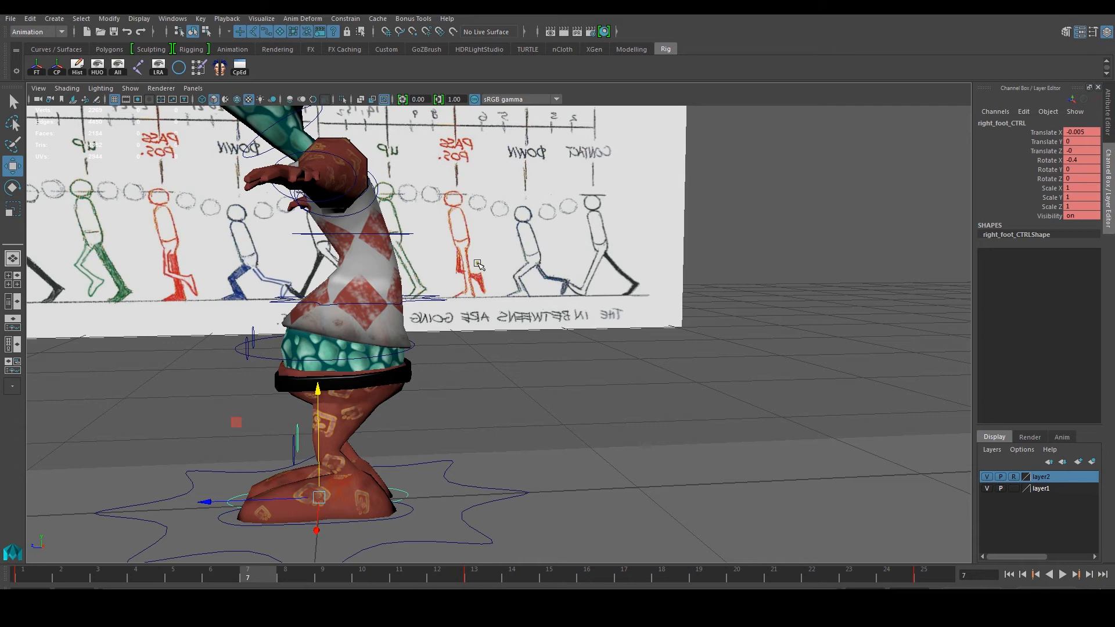
# Step: Move the right foot control back to about -0.09 in Translate Z and rotate it to about 35 degrees in X
pyautogui.moveTo(218, 503); pyautogui.dragTo(302, 483)
pyautogui.press('e')
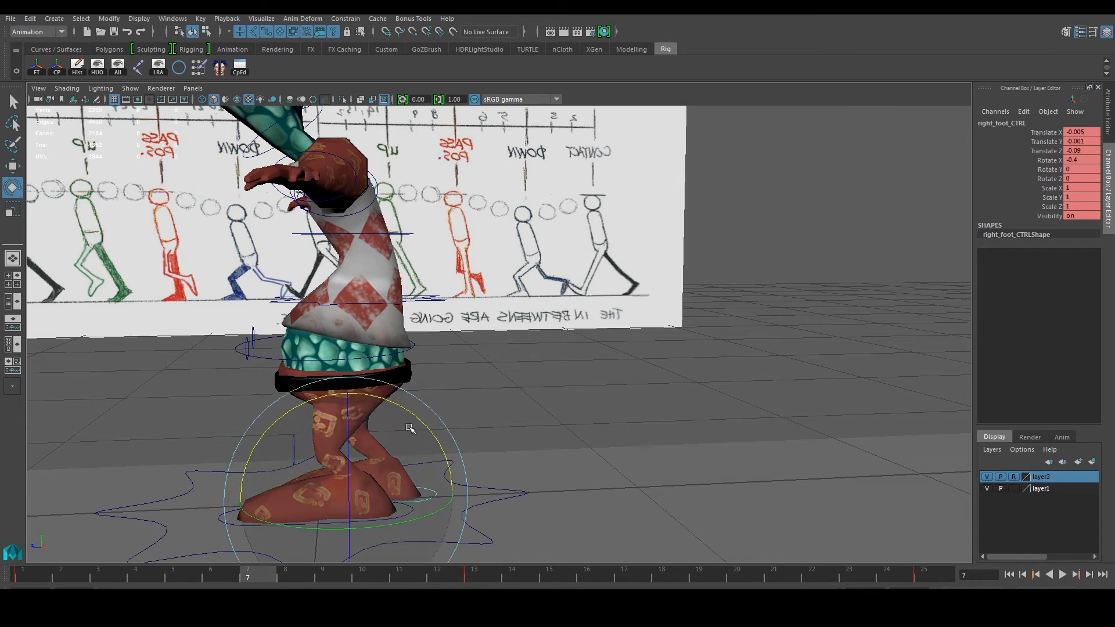
pyautogui.moveTo(428, 428); pyautogui.dragTo(368, 405)
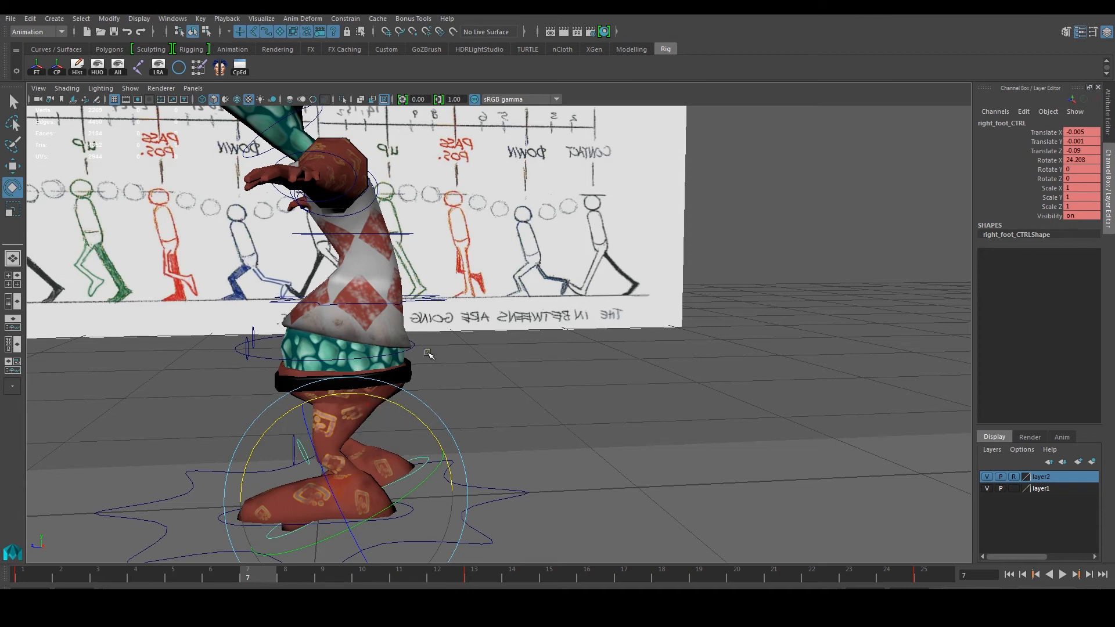
pyautogui.keyDown('alt'); pyautogui.moveTo(429, 354); pyautogui.dragTo(445, 296, button='middle'); pyautogui.keyUp('alt')
pyautogui.scroll(1, 441, 302)
pyautogui.moveTo(410, 371); pyautogui.dragTo(398, 373)
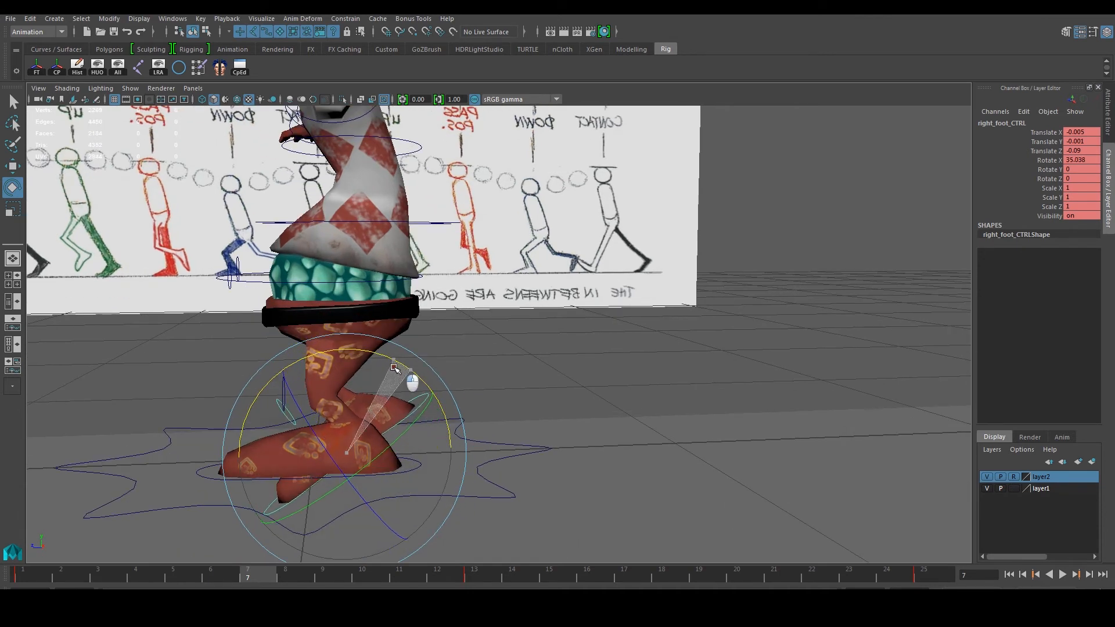
# Step: Raise the right foot control to about 0.039 in Translate Y and tilt it to about 45 degrees in Rotate X
pyautogui.press('w')
pyautogui.moveTo(283, 367); pyautogui.dragTo(273, 347)
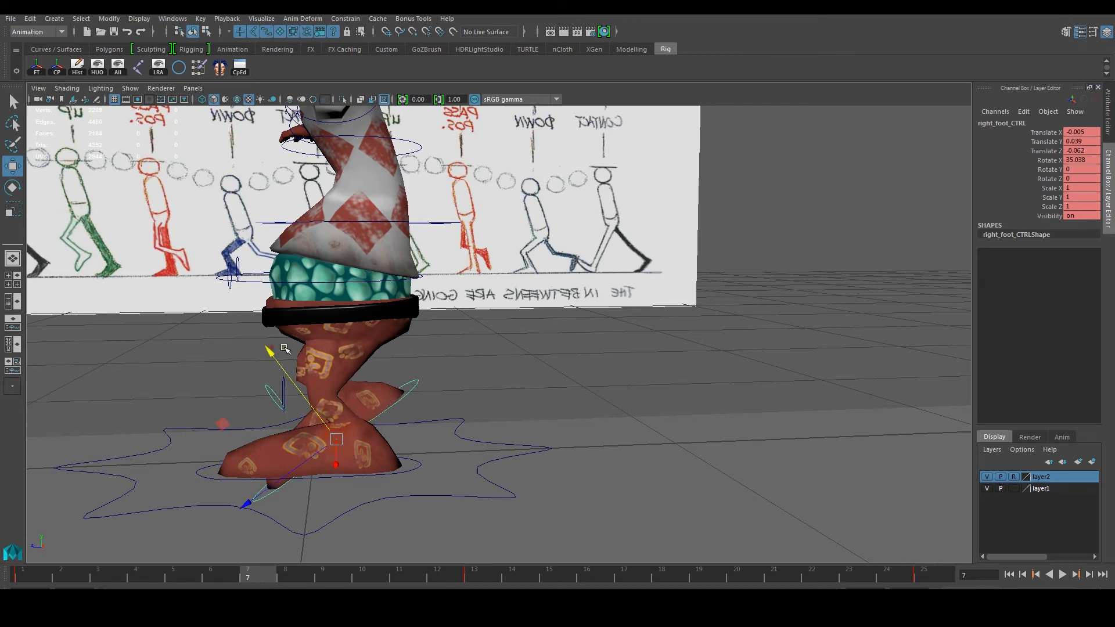
pyautogui.press('e')
pyautogui.moveTo(385, 352); pyautogui.dragTo(376, 343)
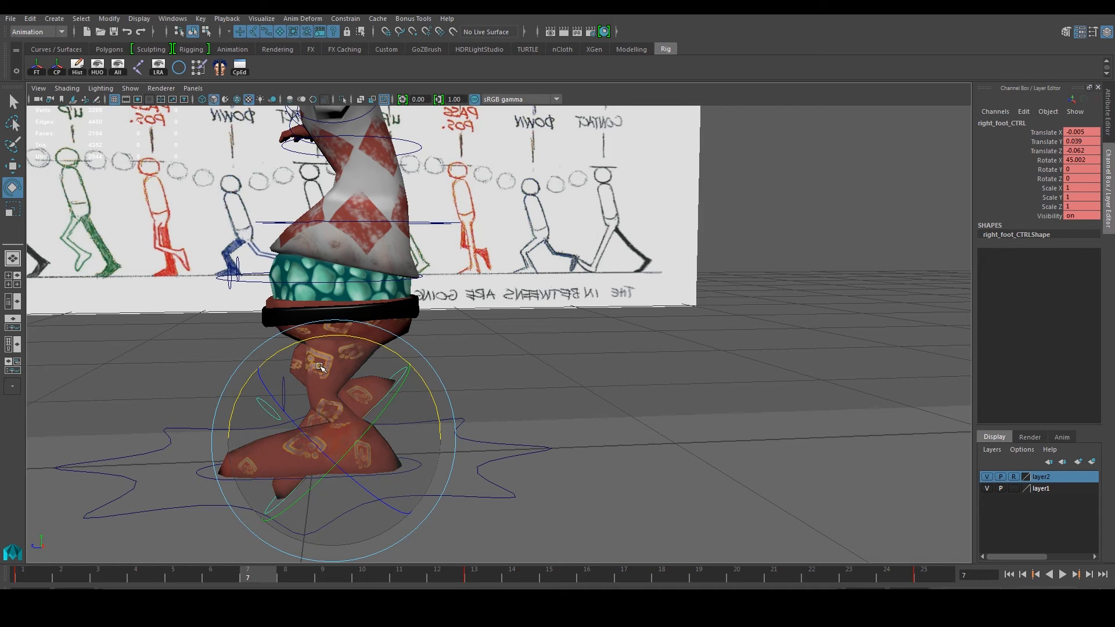
# Step: Refine the right foot control to about 46.8 degrees in Rotate X and lower it to about 0.037 in Translate Y
pyautogui.keyDown('alt'); pyautogui.moveTo(351, 428); pyautogui.dragTo(355, 351); pyautogui.keyUp('alt')
pyautogui.keyDown('alt'); pyautogui.moveTo(355, 352); pyautogui.dragTo(389, 328, button='middle'); pyautogui.keyUp('alt')
pyautogui.keyDown('alt'); pyautogui.moveTo(389, 328); pyautogui.dragTo(425, 384, button='right'); pyautogui.keyUp('alt')
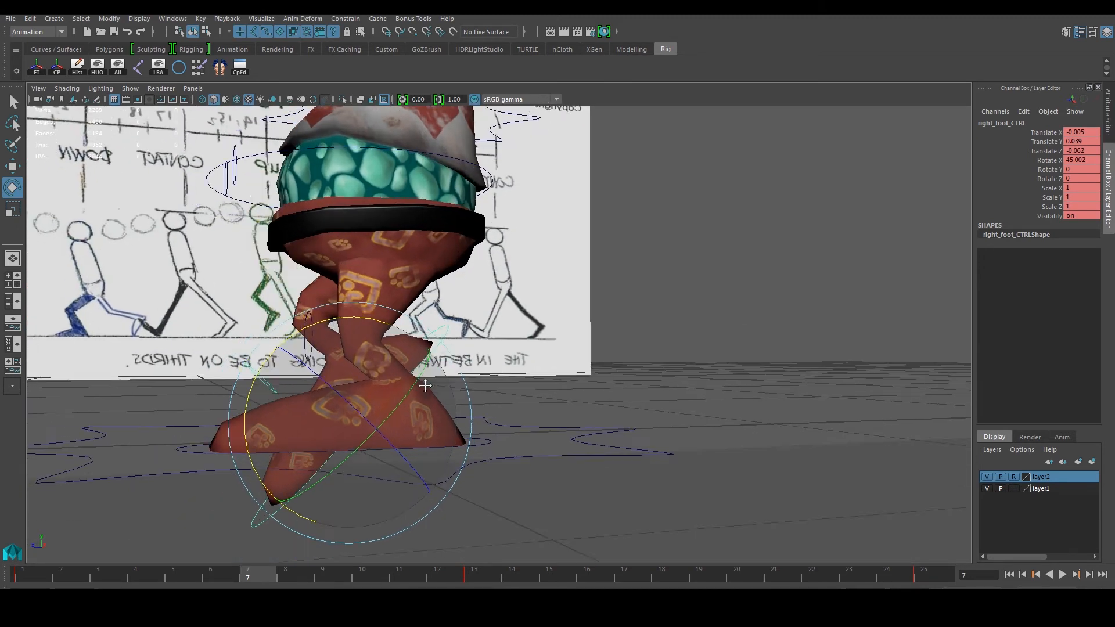
pyautogui.keyDown('alt'); pyautogui.moveTo(426, 383); pyautogui.dragTo(451, 396, button='middle'); pyautogui.keyUp('alt')
pyautogui.keyDown('alt'); pyautogui.moveTo(406, 406); pyautogui.dragTo(553, 376); pyautogui.keyUp('alt')
pyautogui.keyDown('alt'); pyautogui.moveTo(483, 412); pyautogui.dragTo(356, 460); pyautogui.keyUp('alt')
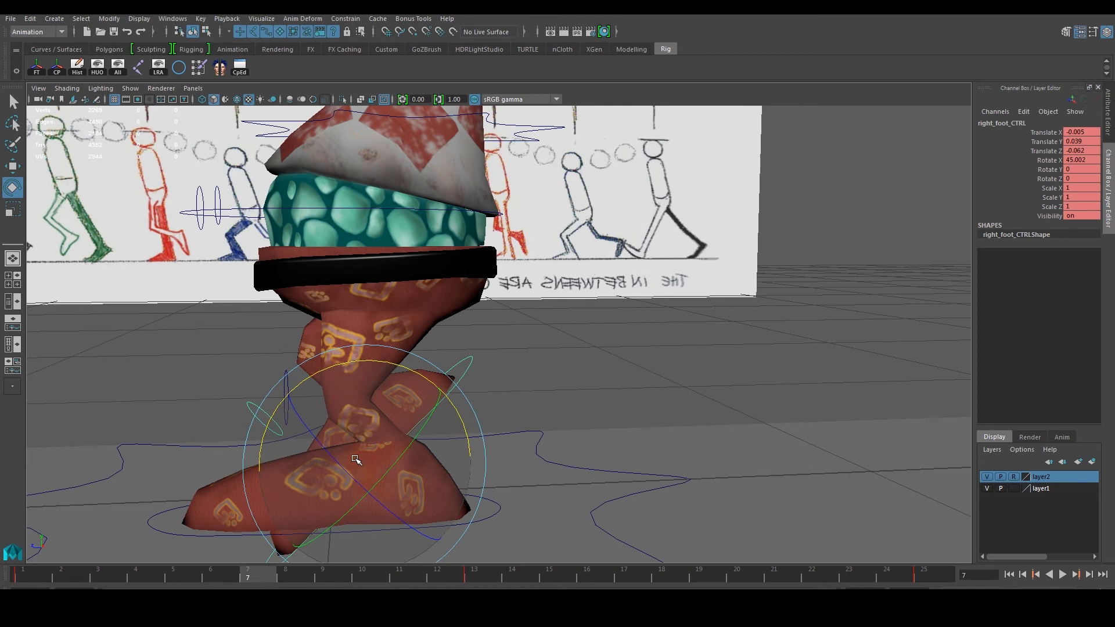
pyautogui.keyDown('alt'); pyautogui.moveTo(441, 488); pyautogui.dragTo(444, 476); pyautogui.keyUp('alt')
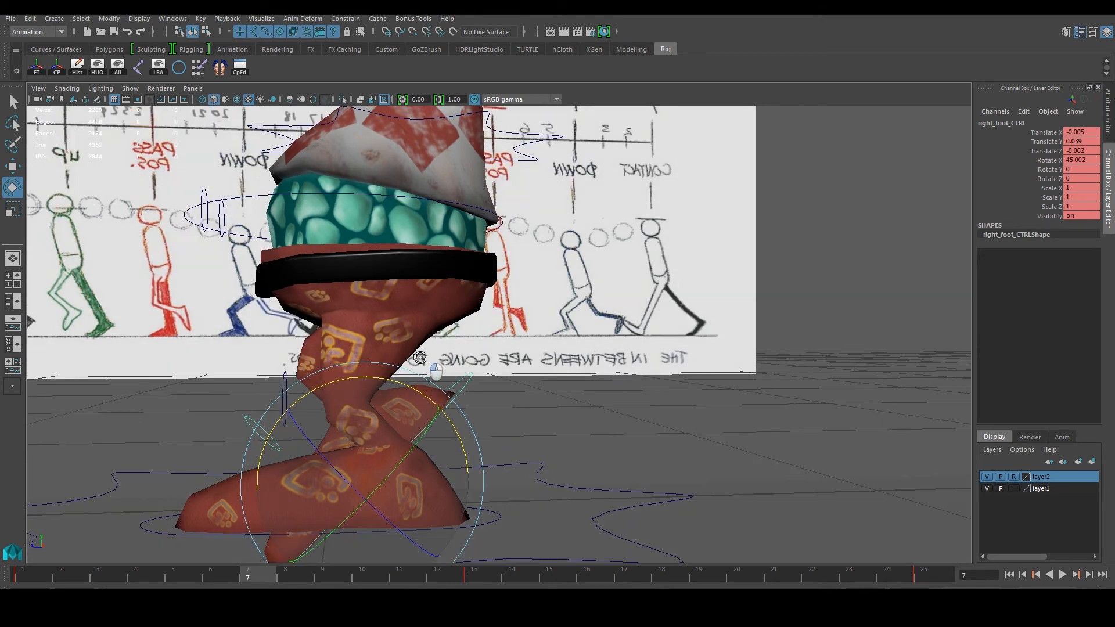
pyautogui.keyDown('alt'); pyautogui.moveTo(443, 476); pyautogui.dragTo(405, 476, button='middle'); pyautogui.keyUp('alt')
pyautogui.moveTo(378, 384); pyautogui.dragTo(374, 381)
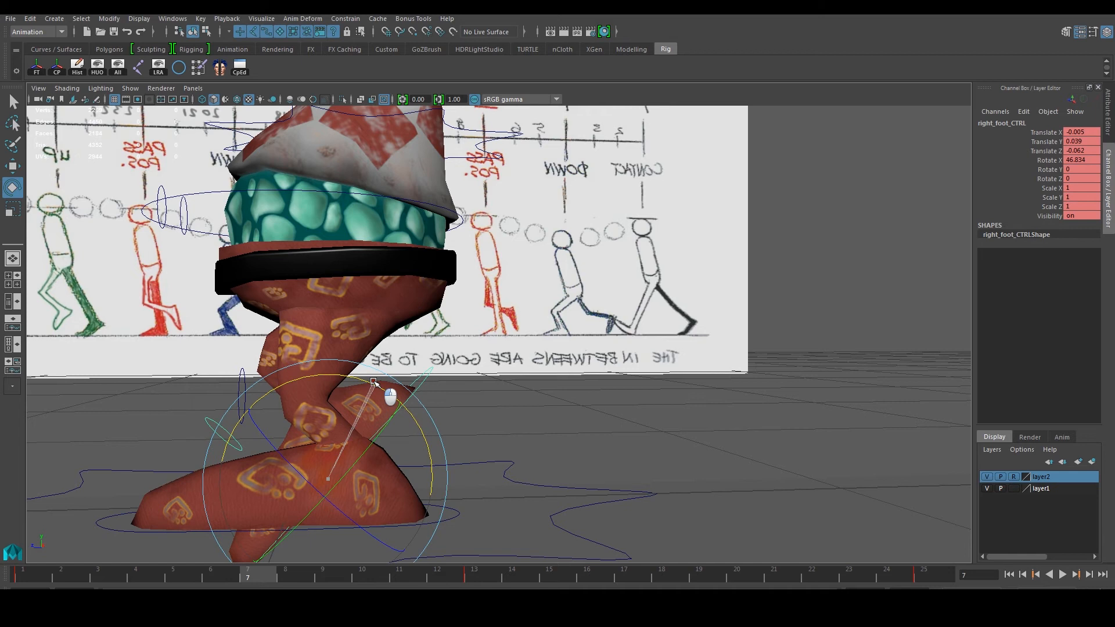
pyautogui.press('w')
pyautogui.moveTo(260, 412); pyautogui.dragTo(262, 414)
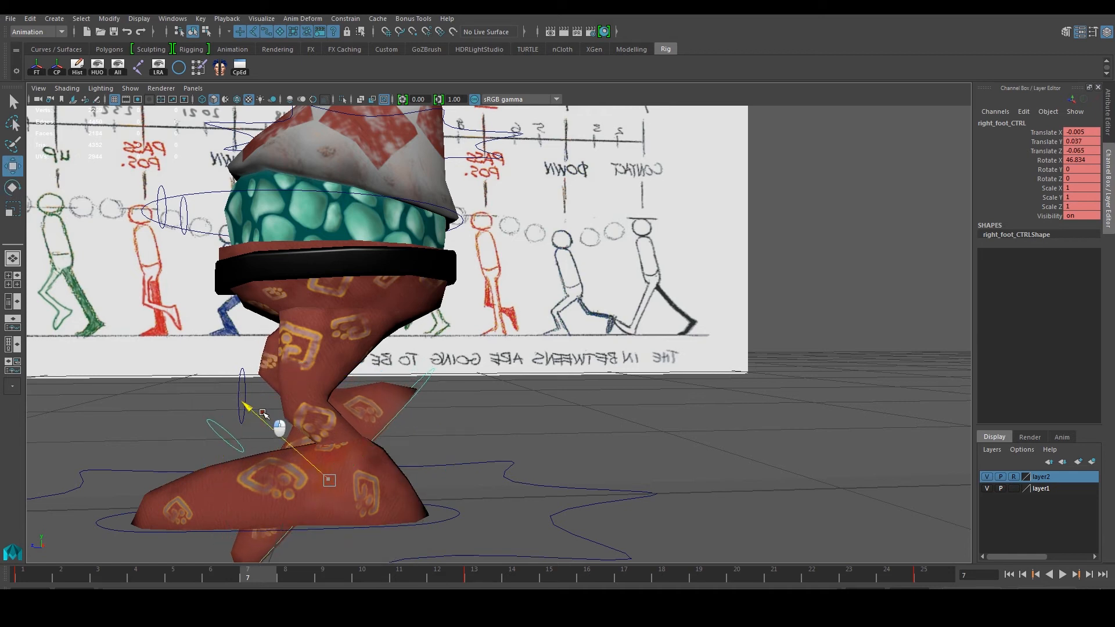
# Step: Tilt the right foot control further to about 49.8 degrees in Rotate X
pyautogui.keyDown('alt'); pyautogui.moveTo(430, 379); pyautogui.dragTo(329, 410, button='right'); pyautogui.keyUp('alt')
pyautogui.keyDown('alt'); pyautogui.moveTo(427, 410); pyautogui.dragTo(416, 399); pyautogui.keyUp('alt')
pyautogui.press('e')
pyautogui.moveTo(449, 351); pyautogui.dragTo(718, 403)
pyautogui.press('w')
# Step: Switch to the four-view layout and maximize the side view around the character's feet
pyautogui.keyDown('alt'); pyautogui.moveTo(619, 393); pyautogui.dragTo(566, 404); pyautogui.keyUp('alt')
pyautogui.press('space')
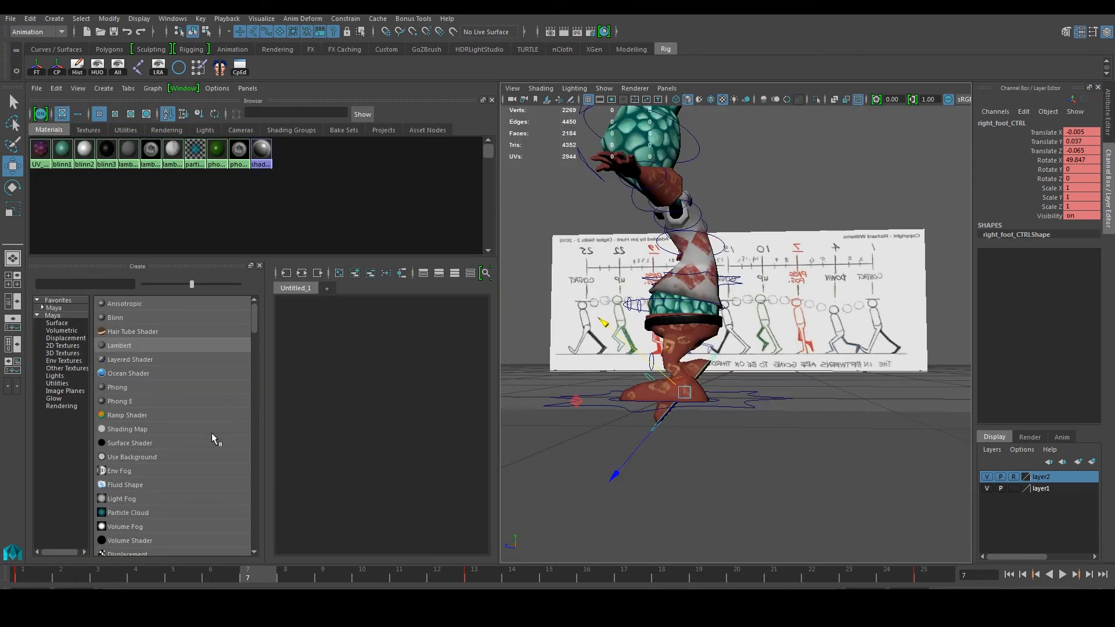
pyautogui.click(9, 276)
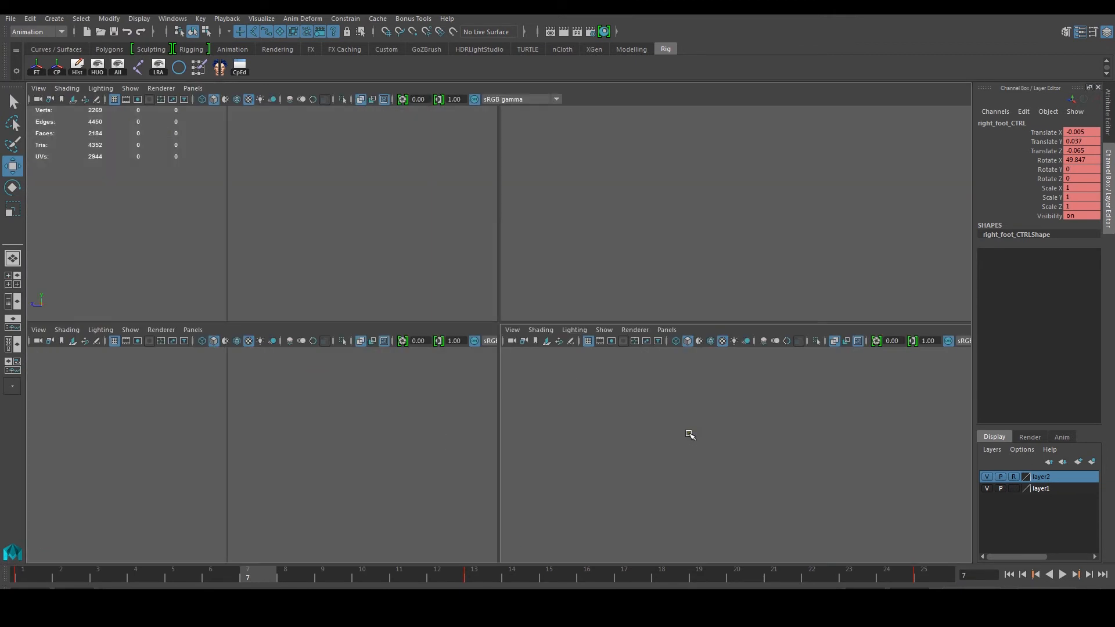
pyautogui.press('space')
pyautogui.keyDown('alt'); pyautogui.moveTo(597, 365); pyautogui.dragTo(477, 442, button='middle'); pyautogui.keyUp('alt')
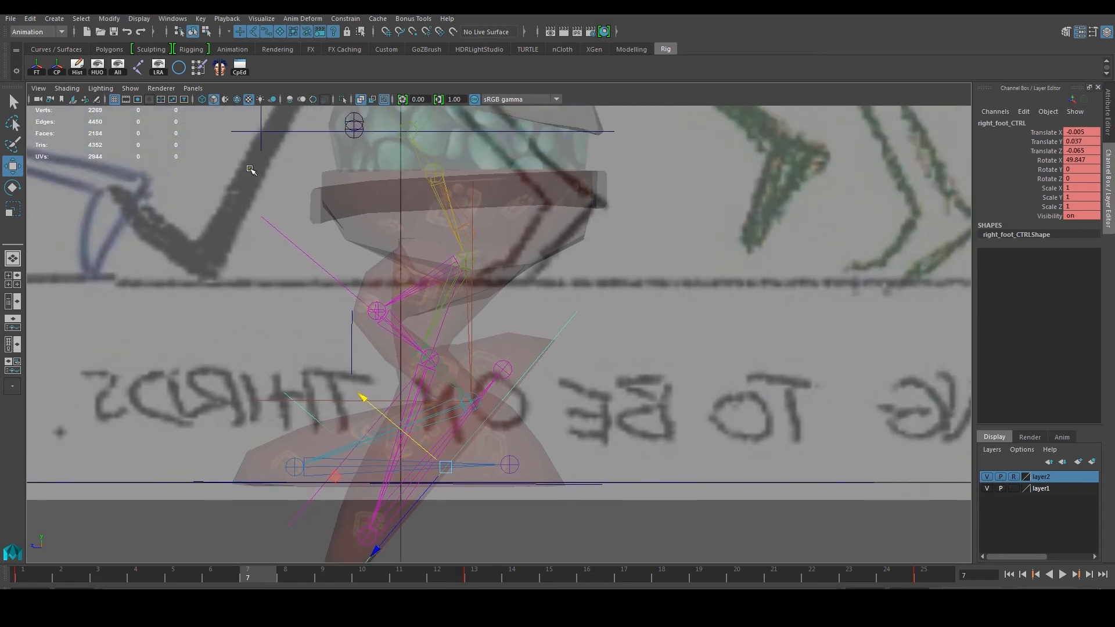
# Step: Hide the joints and IK handles in the side view and turn off X-ray shading
pyautogui.click(130, 88)
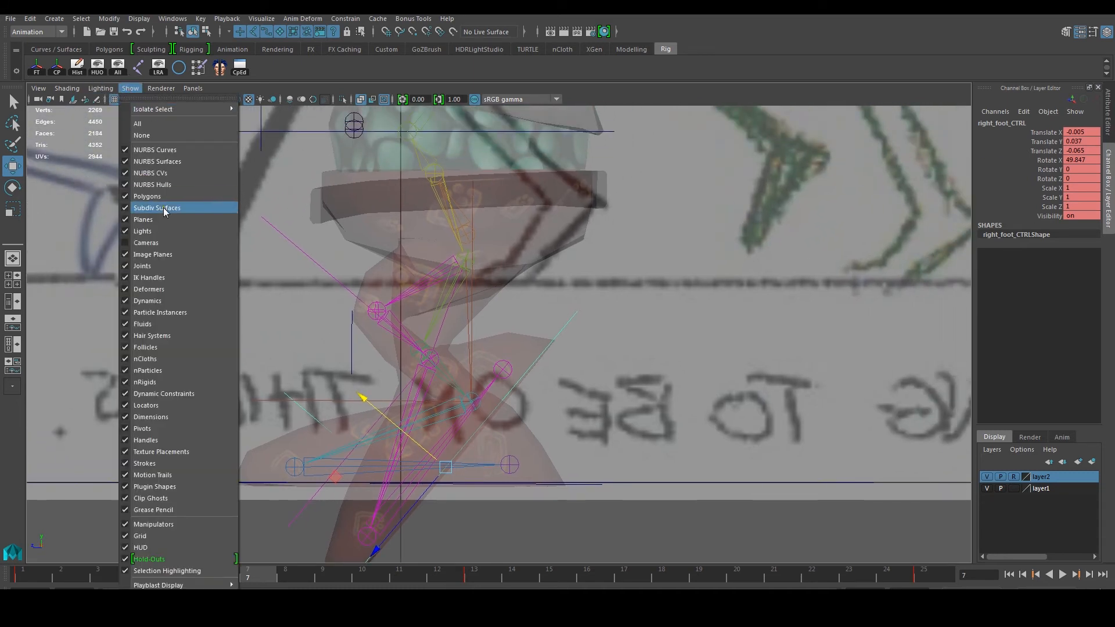
pyautogui.click(142, 266)
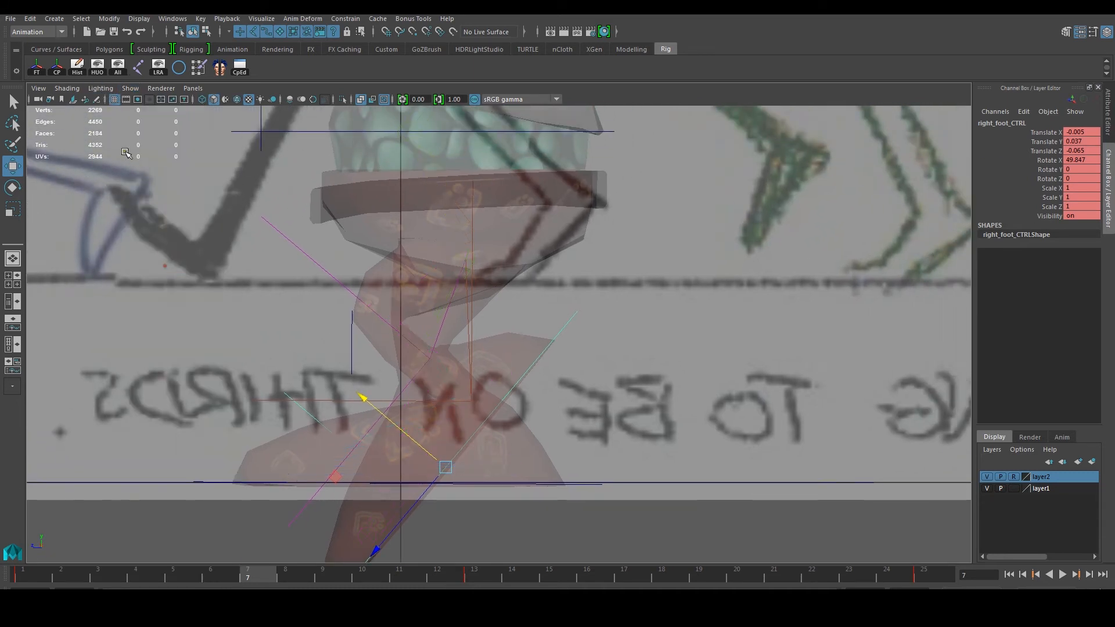
pyautogui.click(128, 88)
pyautogui.click(174, 278)
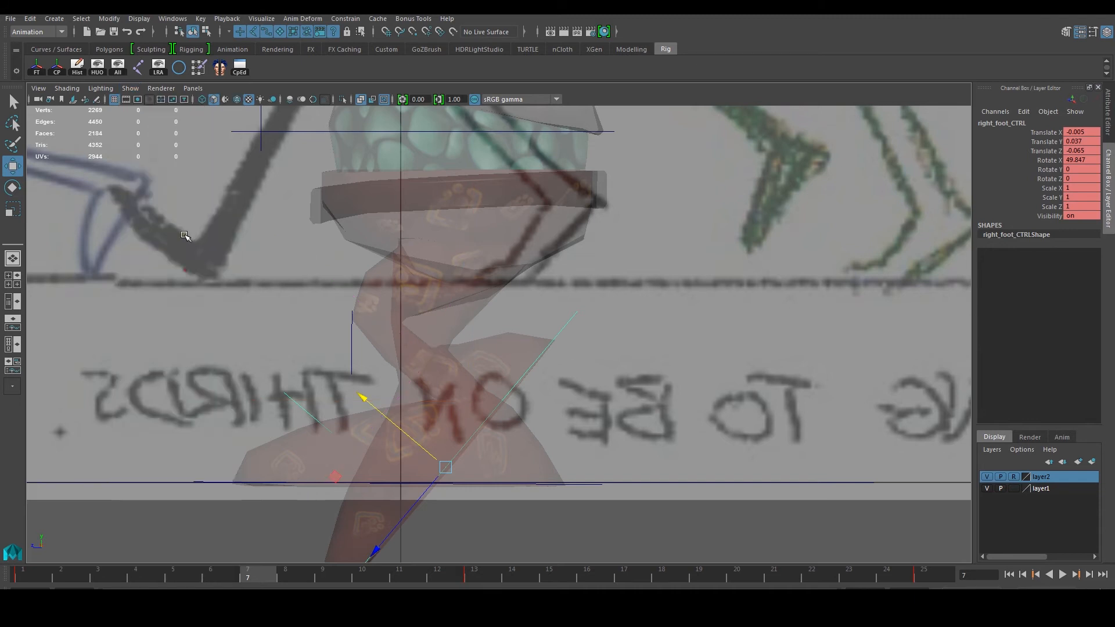
pyautogui.click(81, 88)
pyautogui.click(116, 221)
# Step: Raise the right foot control to about 0.093 in Translate Y in the side view and return to the perspective view
pyautogui.moveTo(439, 465); pyautogui.dragTo(463, 427)
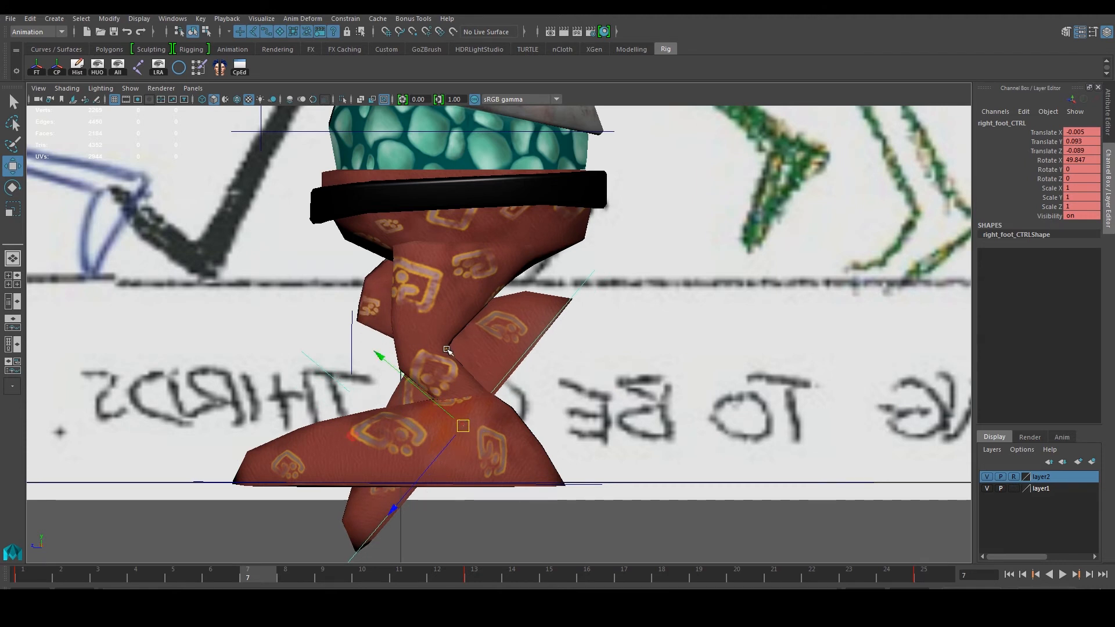
pyautogui.press('space')
pyautogui.press('space')
pyautogui.keyDown('alt'); pyautogui.moveTo(597, 282); pyautogui.dragTo(559, 318); pyautogui.keyUp('alt')
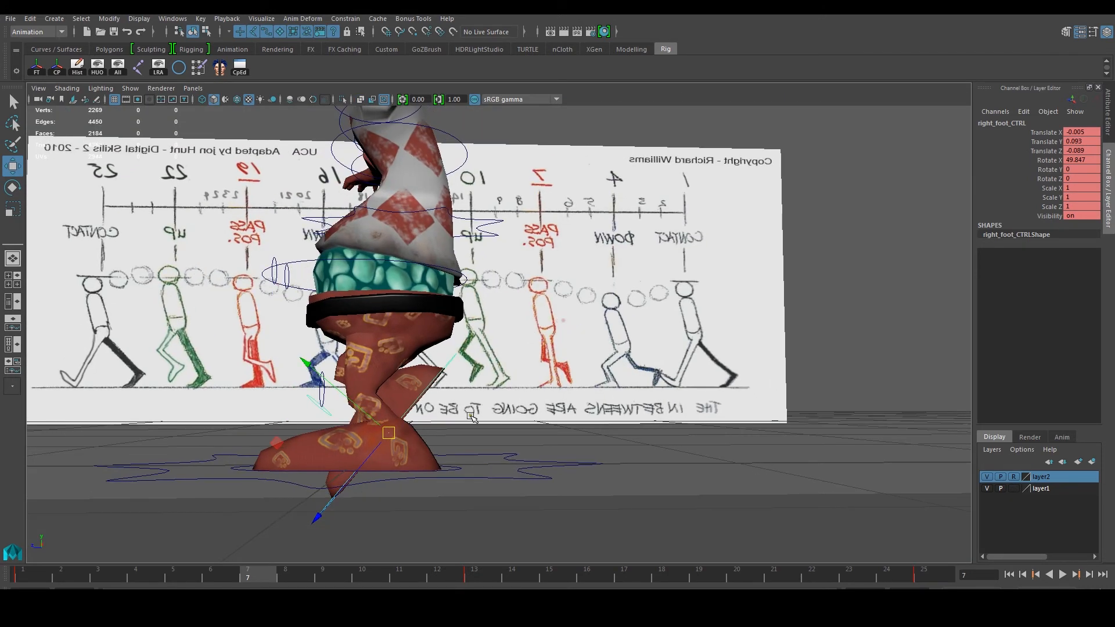
pyautogui.scroll(1, 464, 400)
# Step: Set the right foot control's Translate X and Translate Y to 0, Translate Z to -0.1 and Rotate X to 50
pyautogui.click(1094, 133)
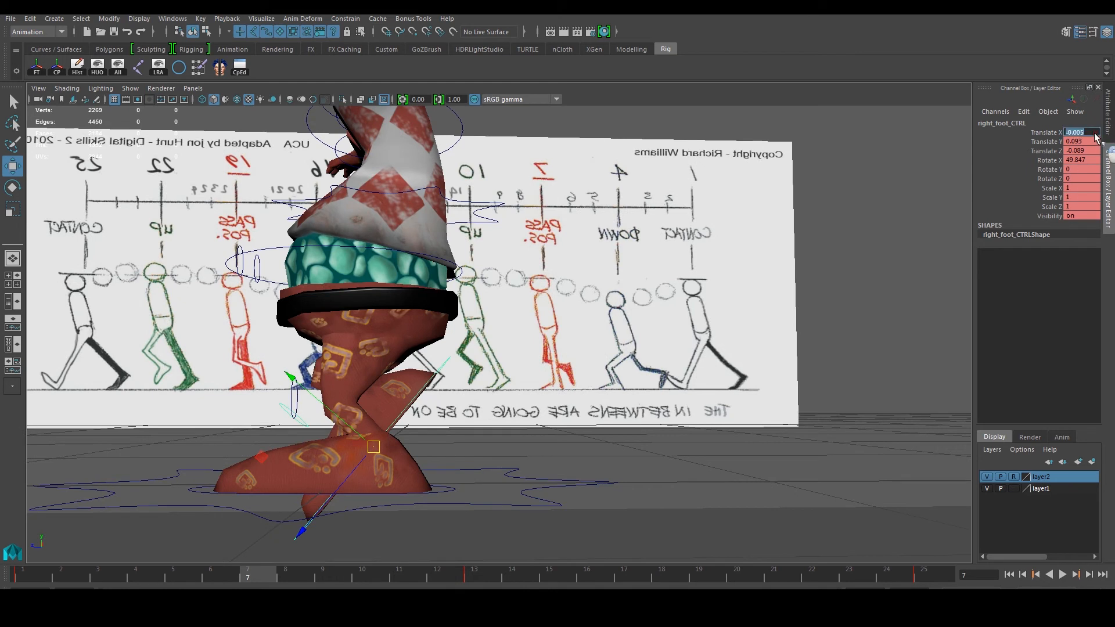
pyautogui.write('0')
pyautogui.press('Tab')
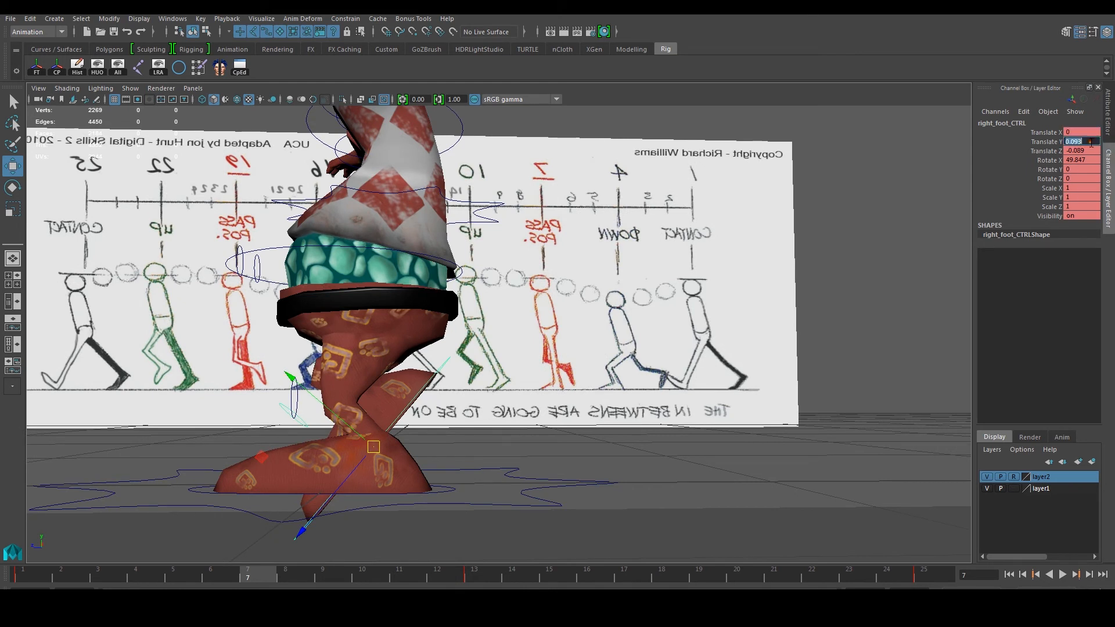
pyautogui.write('0')
pyautogui.click(1093, 151)
pyautogui.click(1097, 151)
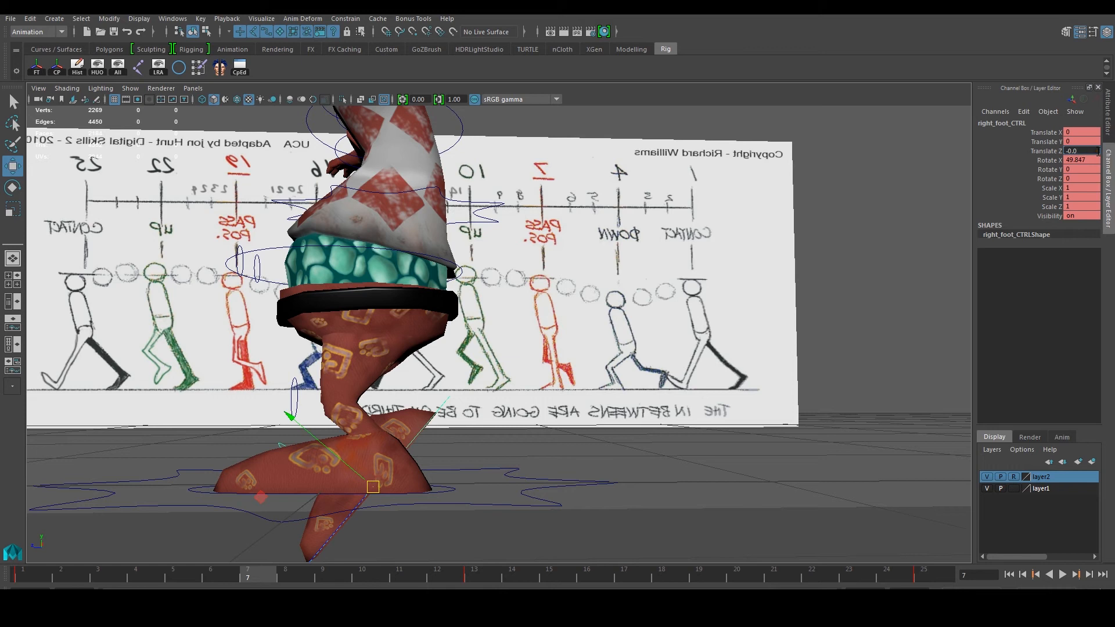
pyautogui.write('1')
pyautogui.click(1078, 163)
pyautogui.click(1093, 162)
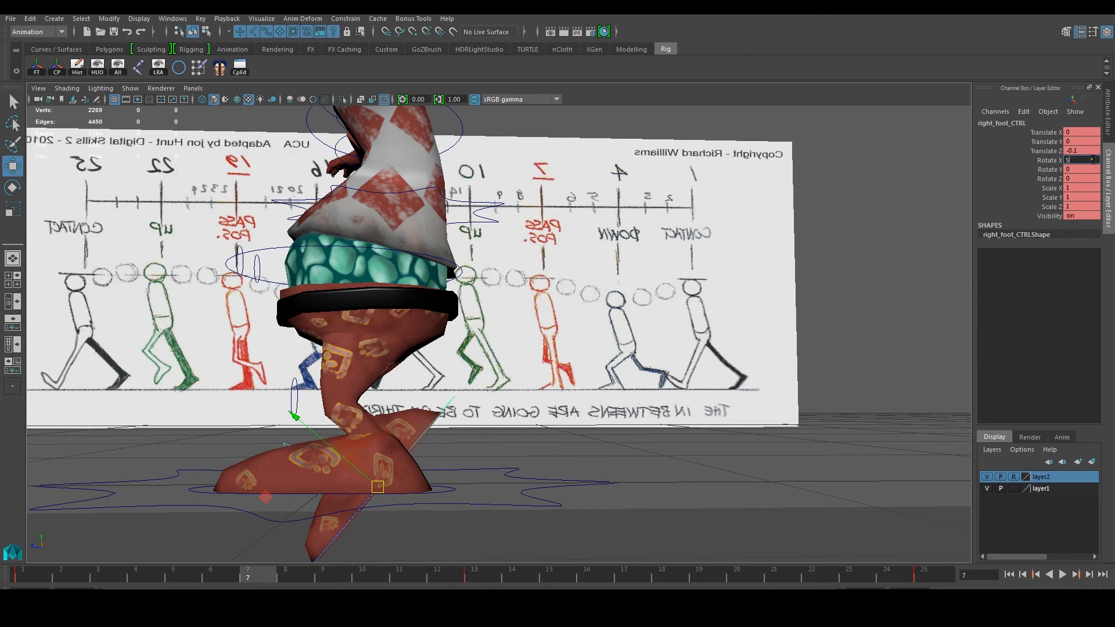
pyautogui.write('50')
pyautogui.click(1082, 151)
# Step: Set a key on the right foot control at frame 7
pyautogui.keyDown('alt'); pyautogui.moveTo(537, 355); pyautogui.dragTo(363, 468); pyautogui.keyUp('alt')
pyautogui.moveTo(281, 525)
pyautogui.keyDown('alt'); pyautogui.mouseDown()
pyautogui.moveTo(338, 486)
pyautogui.moveTo(302, 523)
pyautogui.mouseUp(); pyautogui.keyUp('alt')
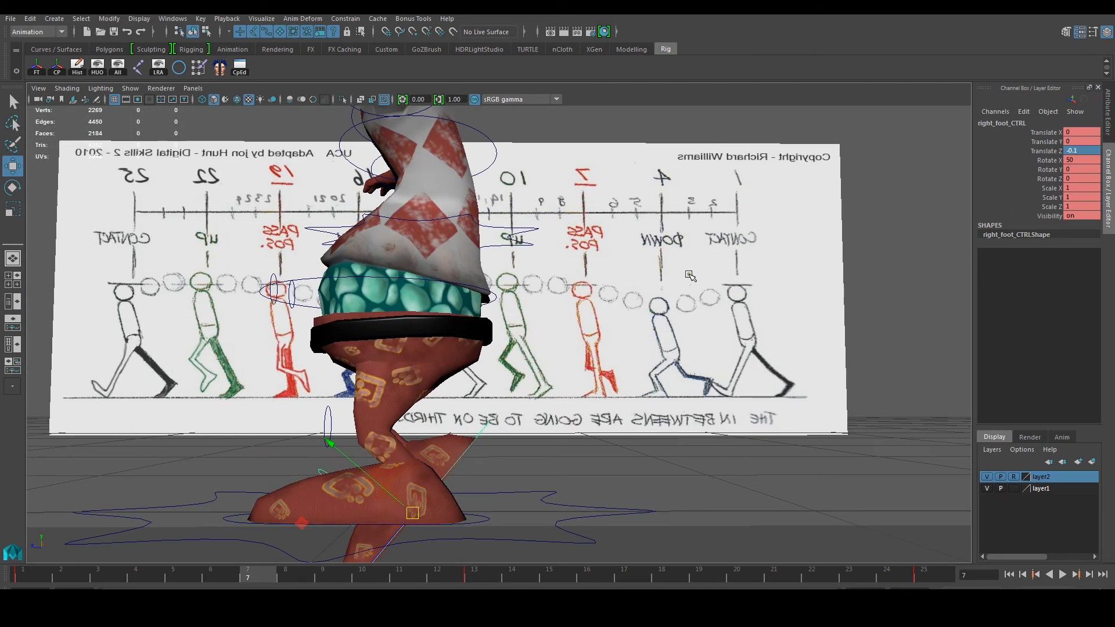
pyautogui.press('s')
pyautogui.moveTo(254, 576)
pyautogui.mouseDown()
pyautogui.moveTo(13, 578)
pyautogui.moveTo(398, 577)
pyautogui.moveTo(183, 579)
pyautogui.moveTo(399, 578)
pyautogui.moveTo(203, 575)
pyautogui.moveTo(263, 569)
pyautogui.mouseUp()
# Step: Select the left foot control and scrub from frame 7 to the second passing position at frame 19
pyautogui.keyDown('alt'); pyautogui.moveTo(406, 493); pyautogui.dragTo(531, 493); pyautogui.keyUp('alt')
pyautogui.keyDown('alt'); pyautogui.moveTo(530, 493); pyautogui.dragTo(497, 430, button='middle'); pyautogui.keyUp('alt')
pyautogui.click(481, 460)
pyautogui.keyDown('alt'); pyautogui.moveTo(493, 456); pyautogui.dragTo(447, 492); pyautogui.keyUp('alt')
pyautogui.keyDown('alt'); pyautogui.moveTo(405, 463); pyautogui.dragTo(476, 471, button='middle'); pyautogui.keyUp('alt')
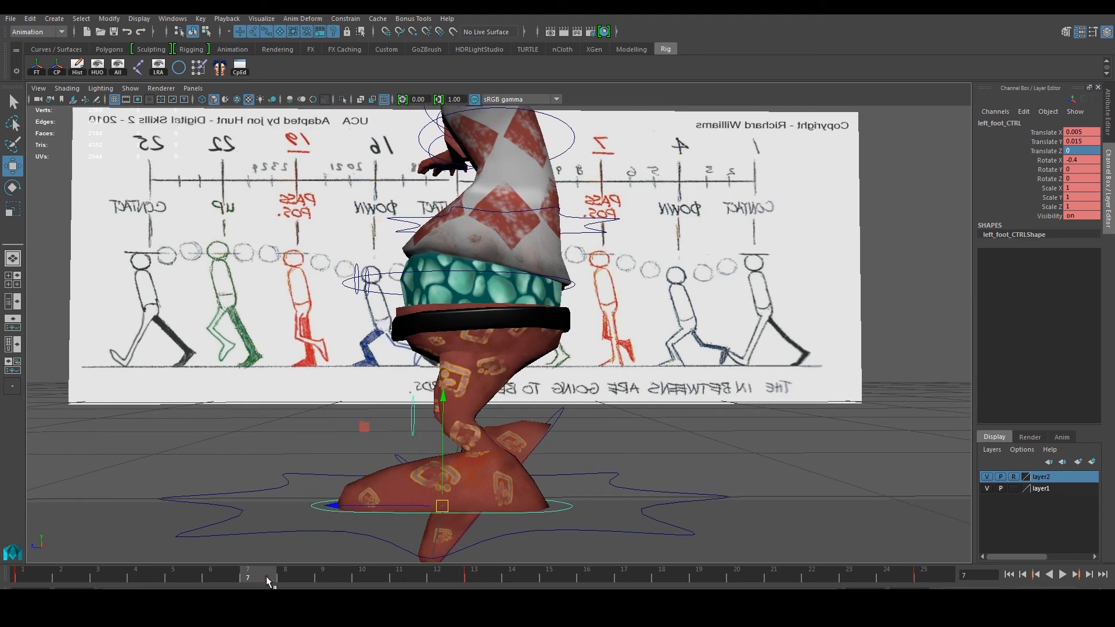
pyautogui.click(285, 576)
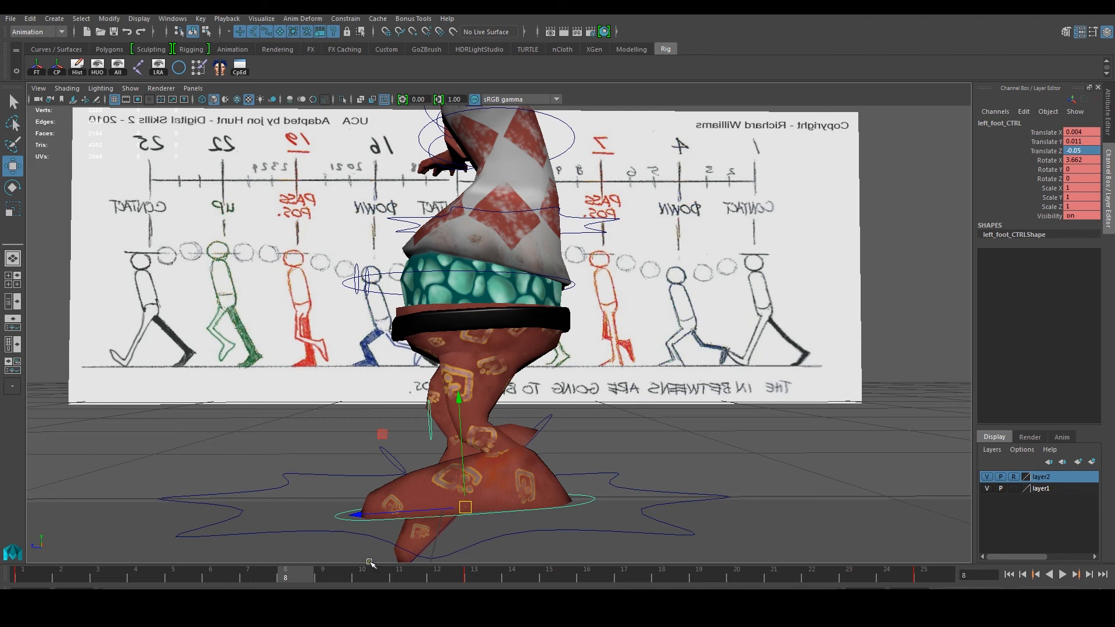
pyautogui.moveTo(335, 580); pyautogui.dragTo(697, 585)
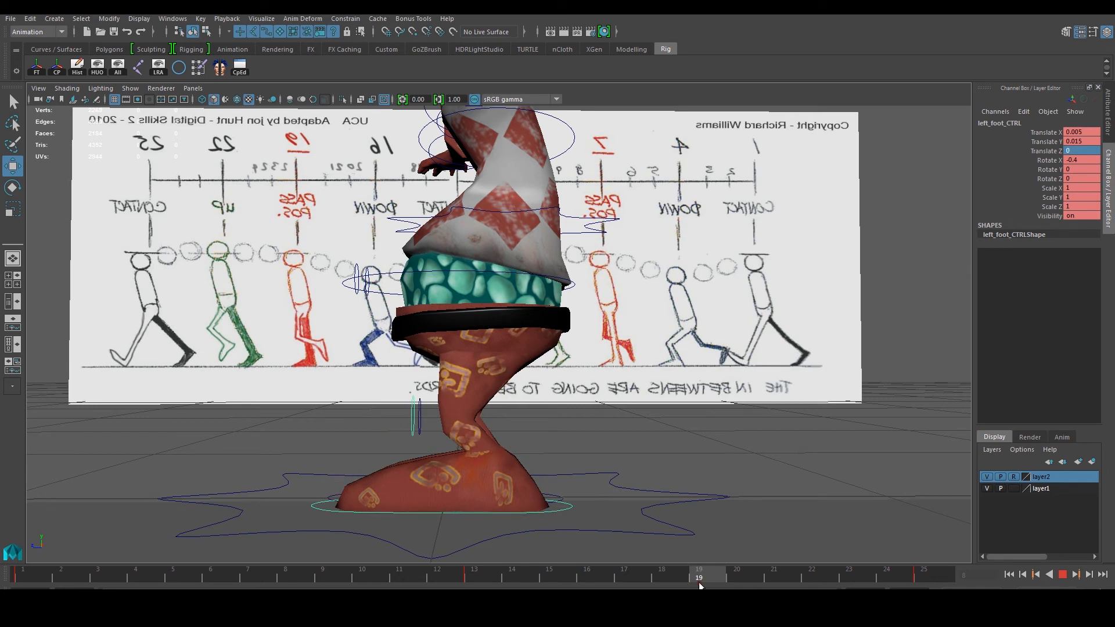
# Step: Select the right foot control and go back to frame 7 to show its keyed values
pyautogui.keyDown('alt'); pyautogui.moveTo(603, 525); pyautogui.dragTo(538, 510); pyautogui.keyUp('alt')
pyautogui.keyDown('alt'); pyautogui.moveTo(597, 481); pyautogui.dragTo(560, 486); pyautogui.keyUp('alt')
pyautogui.click(575, 491)
pyautogui.click(576, 489)
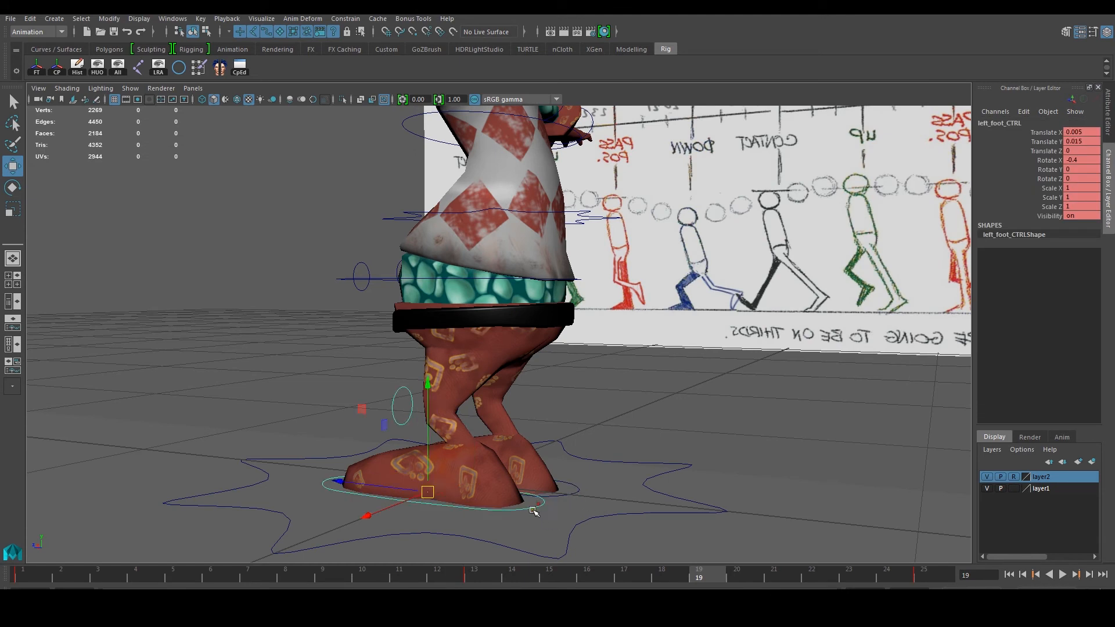
pyautogui.click(576, 493)
pyautogui.click(240, 582)
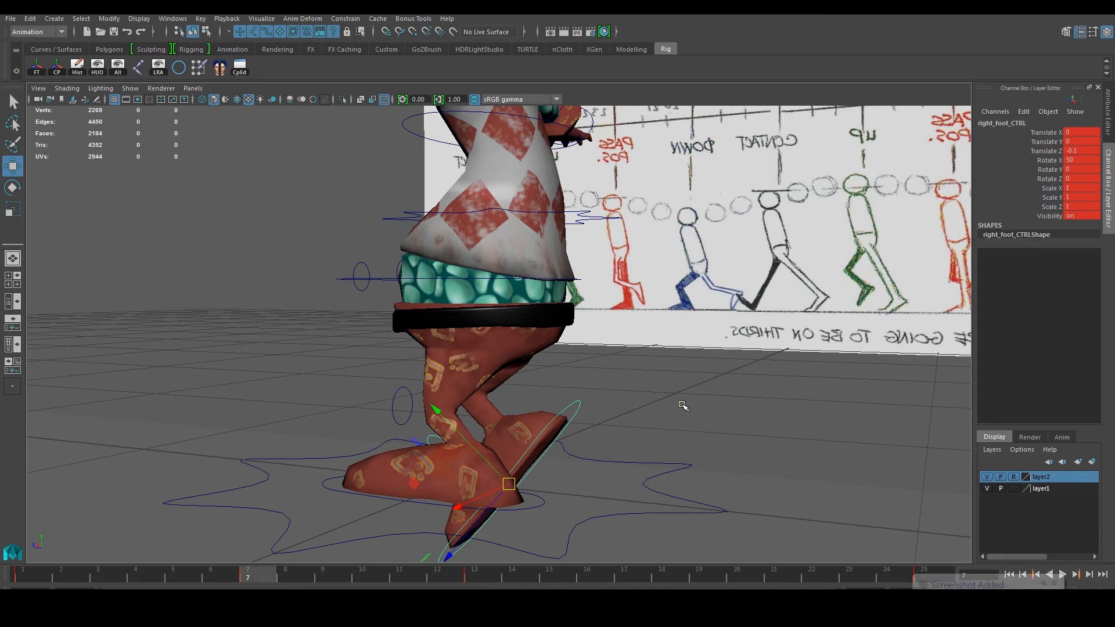
# Step: Switch to Paint, paste the screenshot of the right foot's frame 7 values, reposition it and minimize the window
pyautogui.hotkey('alt', 'Tab')
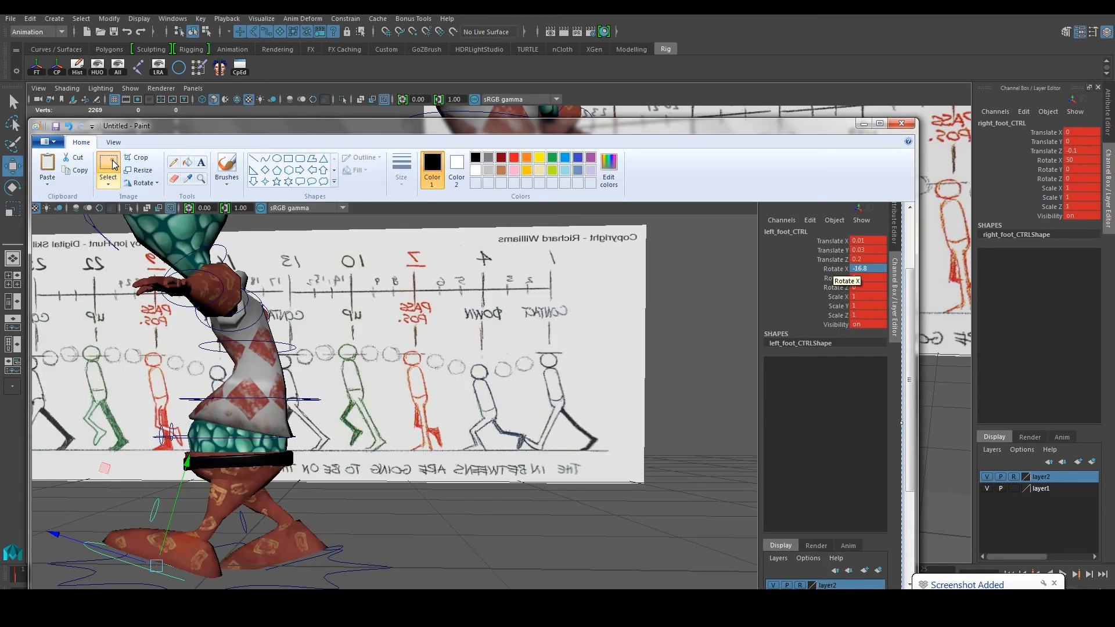
pyautogui.click(47, 169)
pyautogui.moveTo(805, 274); pyautogui.dragTo(536, 281)
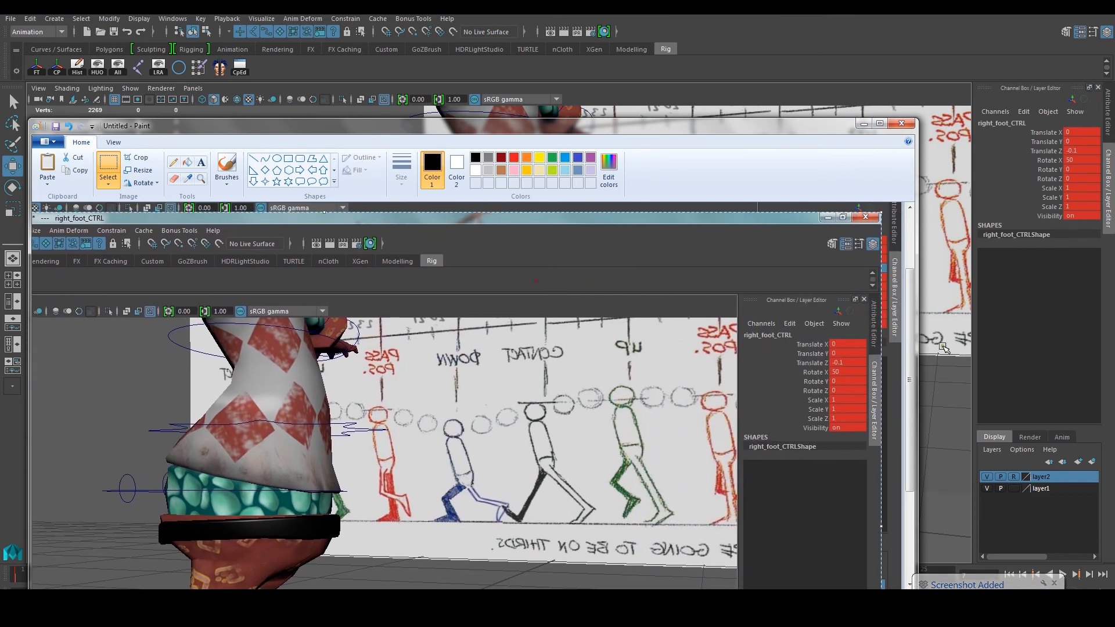
pyautogui.click(862, 124)
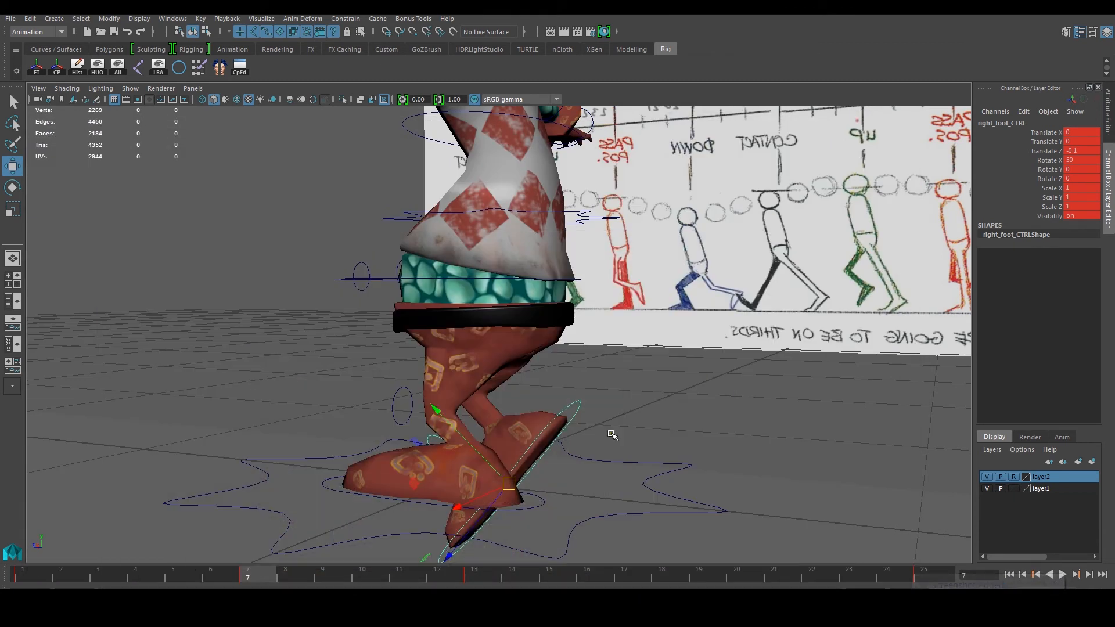
# Step: Select the left foot control and move to frame 19
pyautogui.keyDown('alt'); pyautogui.moveTo(560, 491); pyautogui.dragTo(545, 451, button='middle'); pyautogui.keyUp('alt')
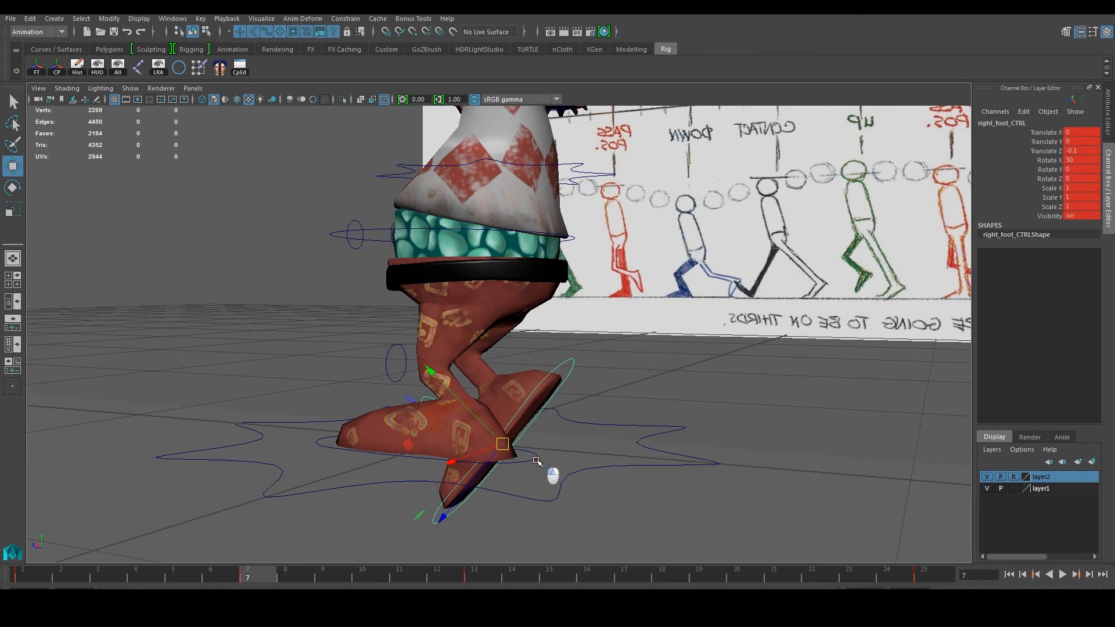
pyautogui.click(543, 465)
pyautogui.moveTo(538, 579); pyautogui.dragTo(699, 579)
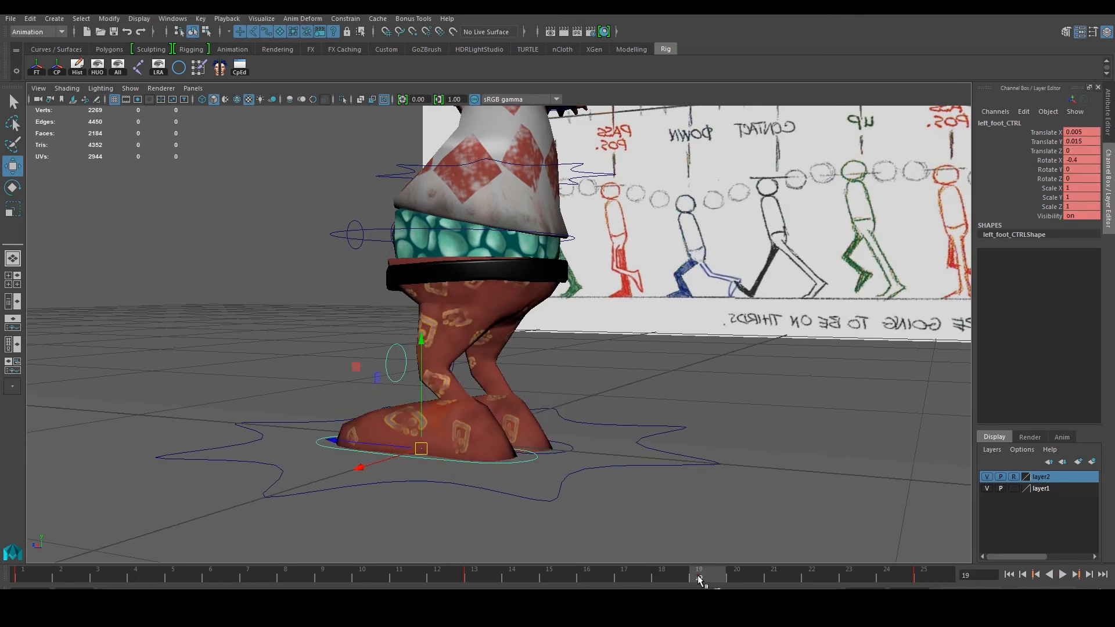
# Step: Consult the pasted right foot values in Paint and set the left foot control's Translate X and Translate Y to 0 at frame 19
pyautogui.hotkey('alt', 'Tab')
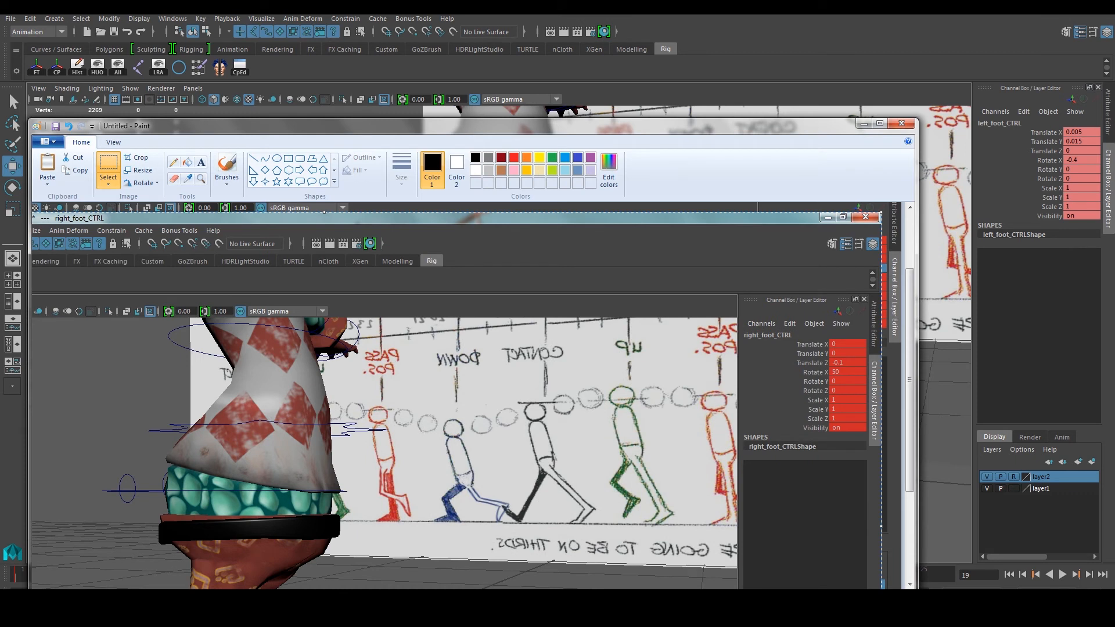
pyautogui.hotkey('alt', 'Tab')
pyautogui.moveTo(1082, 132); pyautogui.dragTo(1084, 141)
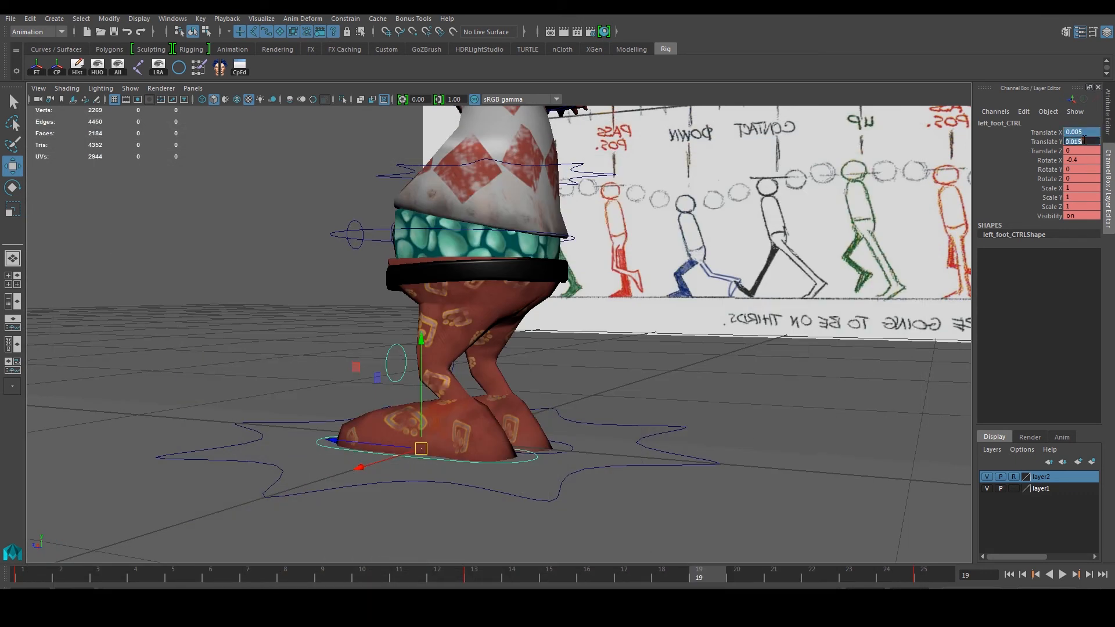
pyautogui.write('0')
pyautogui.press('Return')
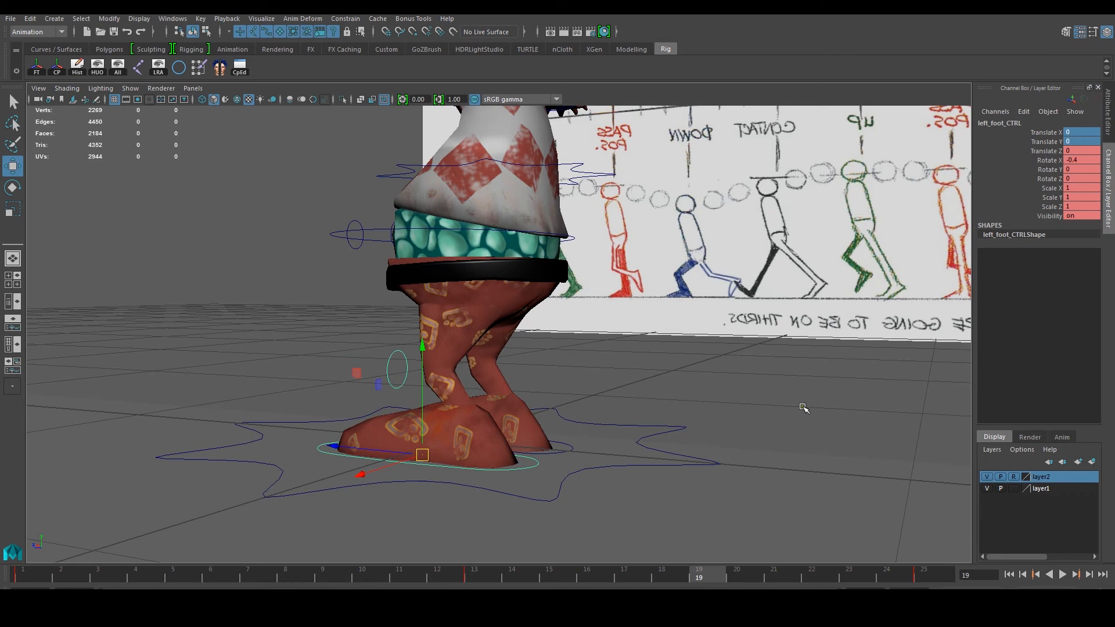
# Step: Check the Paint screenshot again and set the left foot control's Rotate X to 50
pyautogui.hotkey('alt', 'Tab')
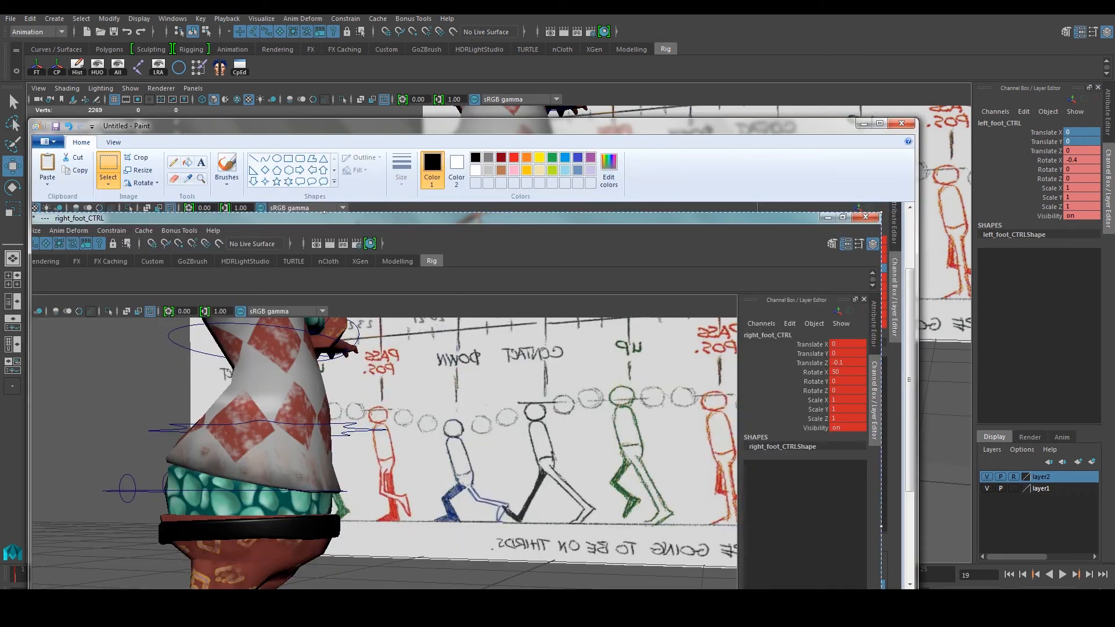
pyautogui.hotkey('alt', 'Tab')
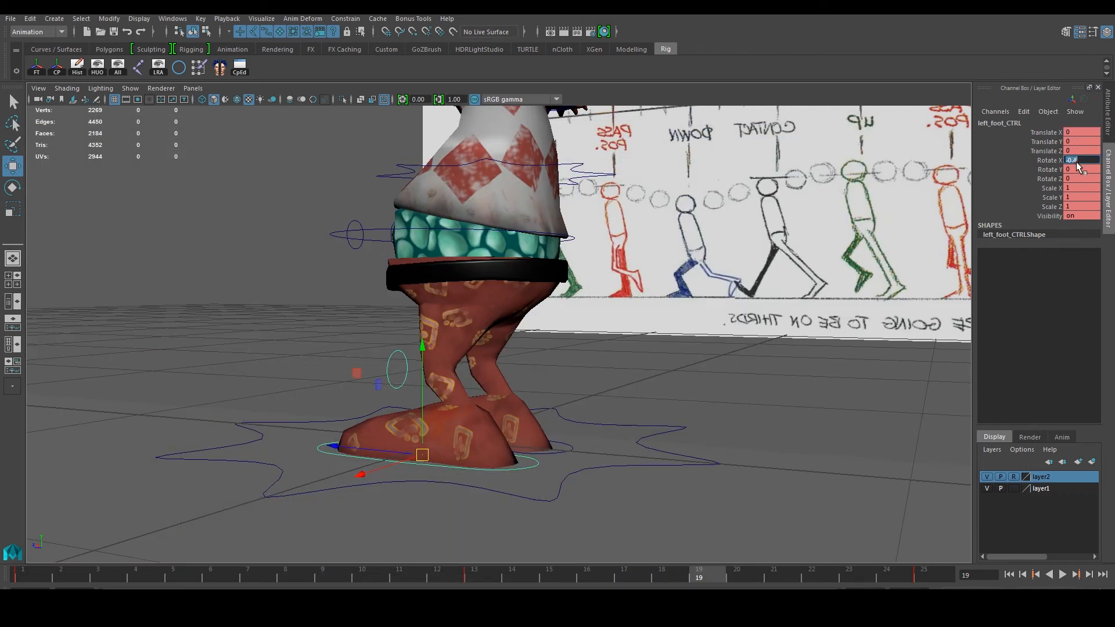
pyautogui.write('50')
pyautogui.click(1078, 151)
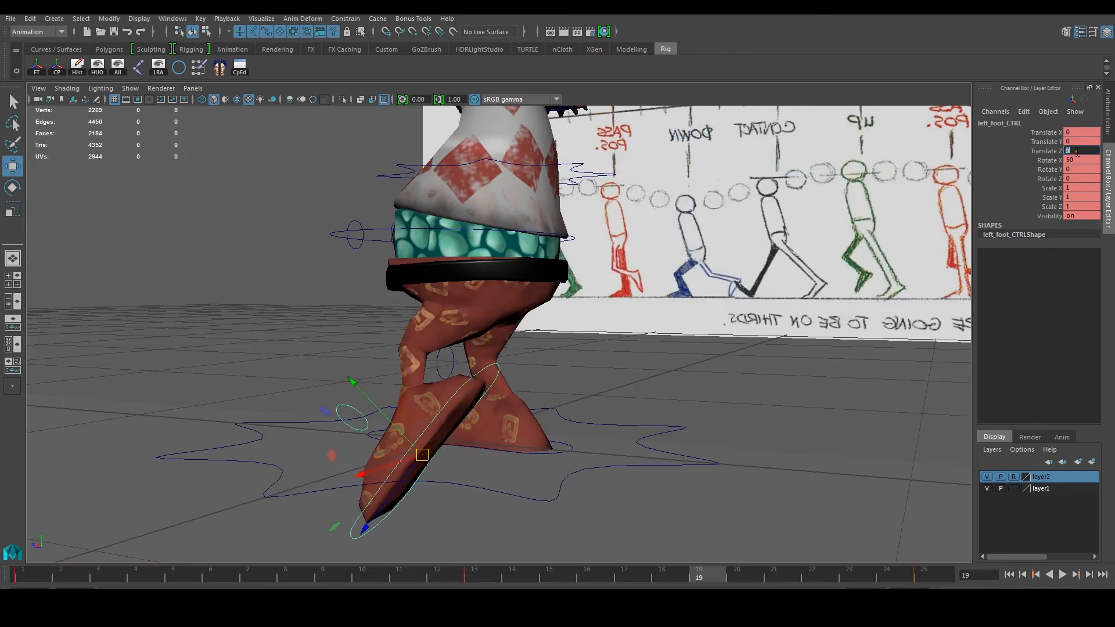
pyautogui.keyDown('alt'); pyautogui.moveTo(620, 317); pyautogui.dragTo(659, 314); pyautogui.keyUp('alt')
pyautogui.keyDown('alt'); pyautogui.moveTo(559, 334); pyautogui.dragTo(561, 340, button='middle'); pyautogui.keyUp('alt')
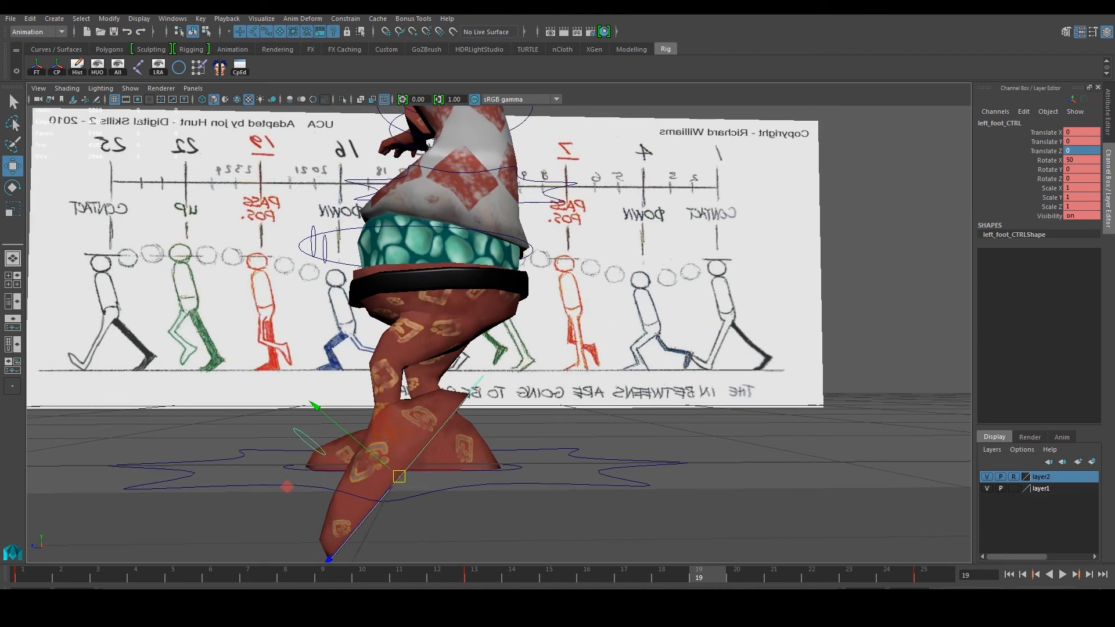
# Step: Recheck the Paint reference, try the left foot control's Rotate X at -50, and undo that change
pyautogui.hotkey('alt', 'Tab')
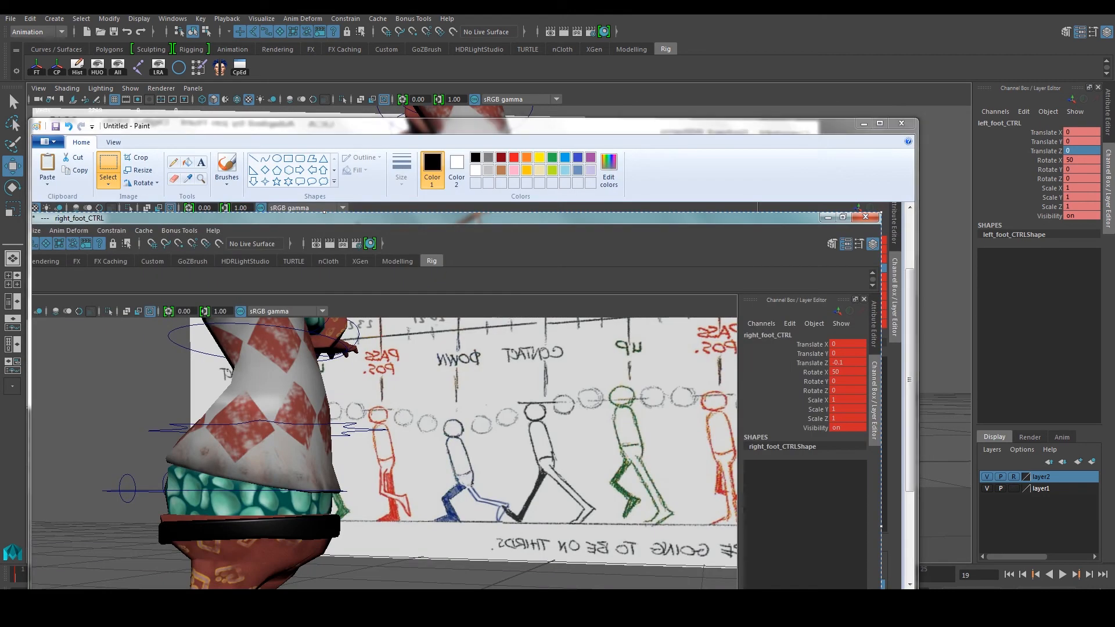
pyautogui.click(864, 123)
pyautogui.click(1068, 160)
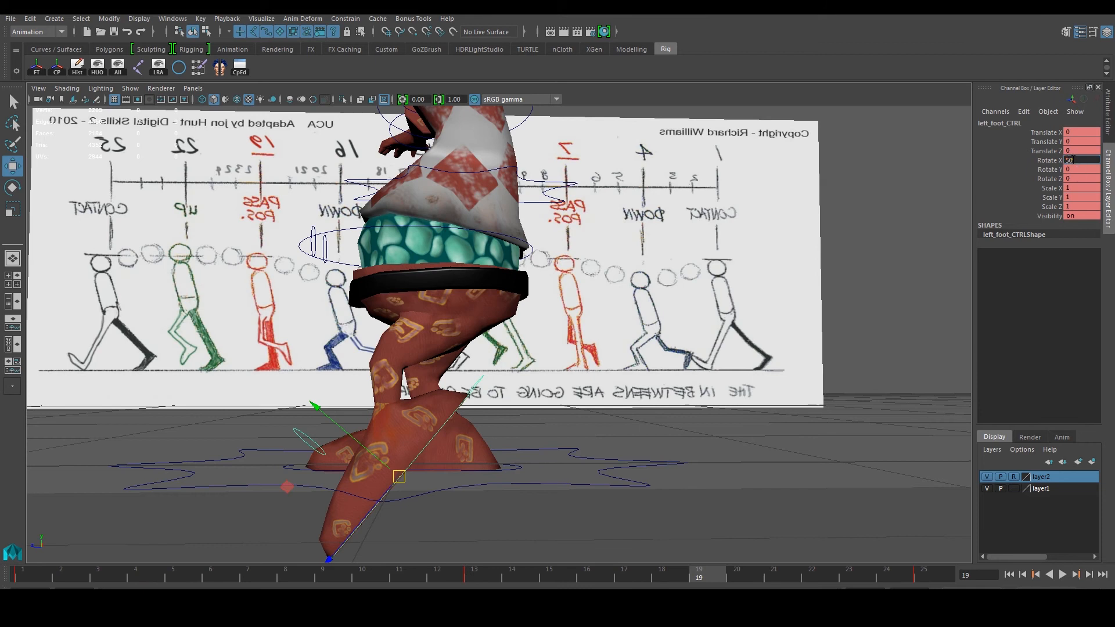
pyautogui.write('-50')
pyautogui.press('Return')
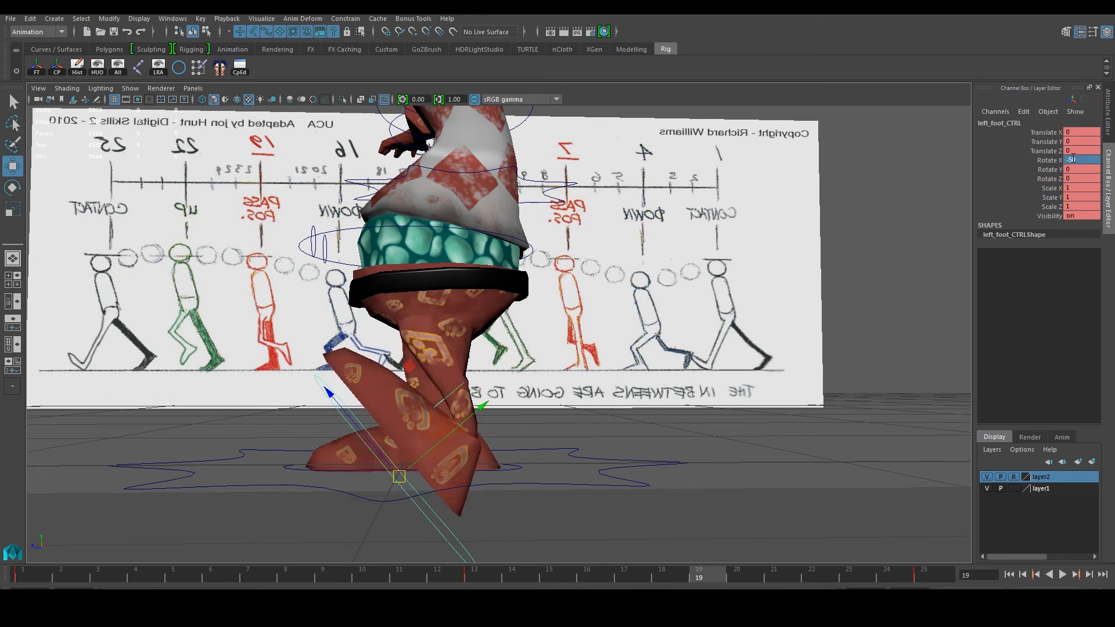
pyautogui.hotkey('ctrl', 'z')
# Step: Consult the Paint screenshot and set the left foot control's Translate Z to -0.1
pyautogui.hotkey('alt', 'Tab')
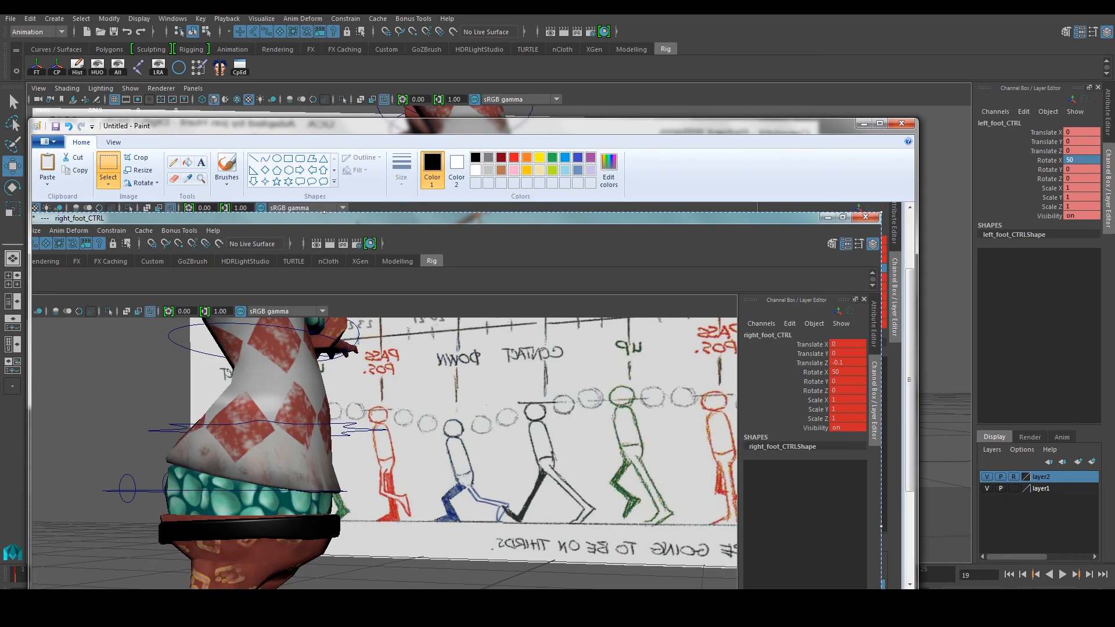
pyautogui.click(864, 124)
pyautogui.click(1084, 150)
pyautogui.write('-0.1')
pyautogui.press('Return')
# Step: Compare the left foot's passing pose with the reference chart and key it at frame 19
pyautogui.keyDown('alt'); pyautogui.moveTo(383, 313); pyautogui.dragTo(655, 340); pyautogui.keyUp('alt')
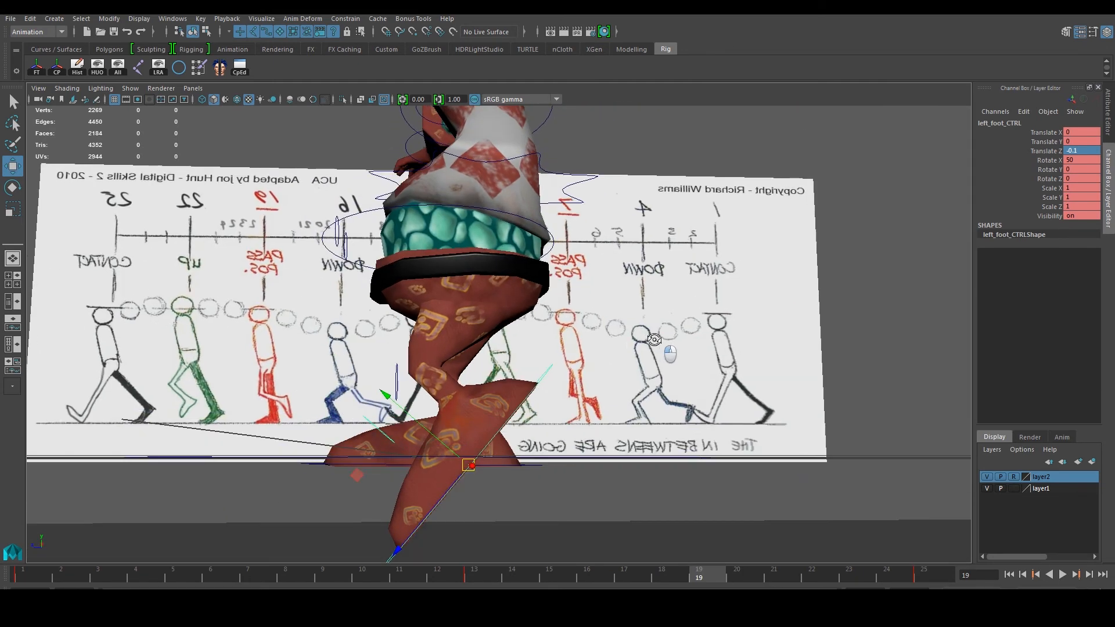
pyautogui.keyDown('alt'); pyautogui.moveTo(527, 358); pyautogui.dragTo(516, 373, button='middle'); pyautogui.keyUp('alt')
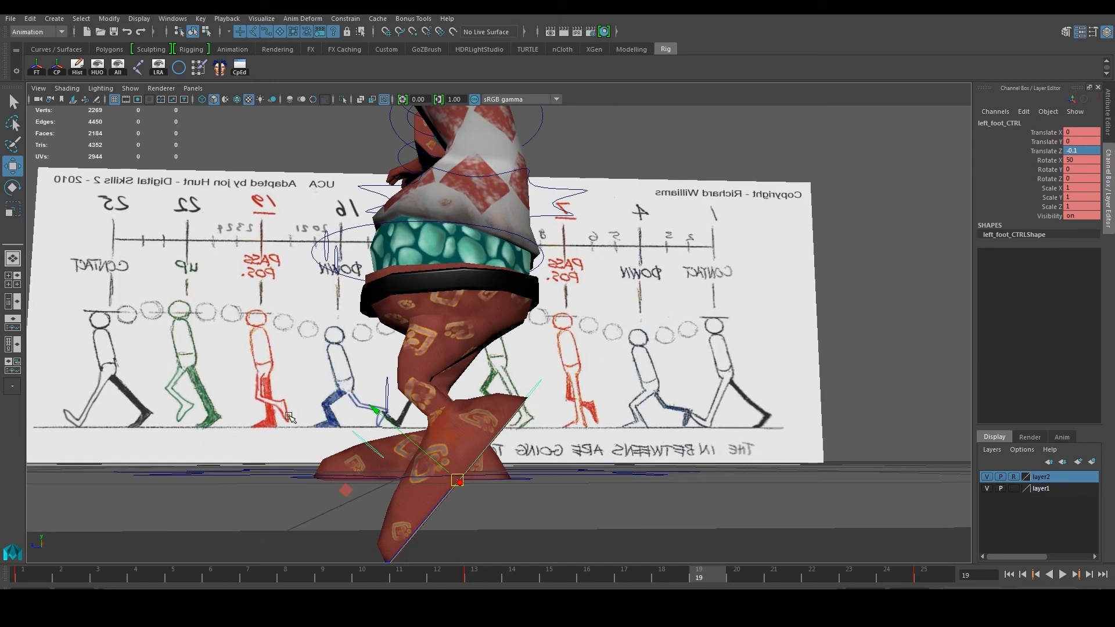
pyautogui.keyDown('alt'); pyautogui.moveTo(392, 383); pyautogui.dragTo(428, 504, button='middle'); pyautogui.keyUp('alt')
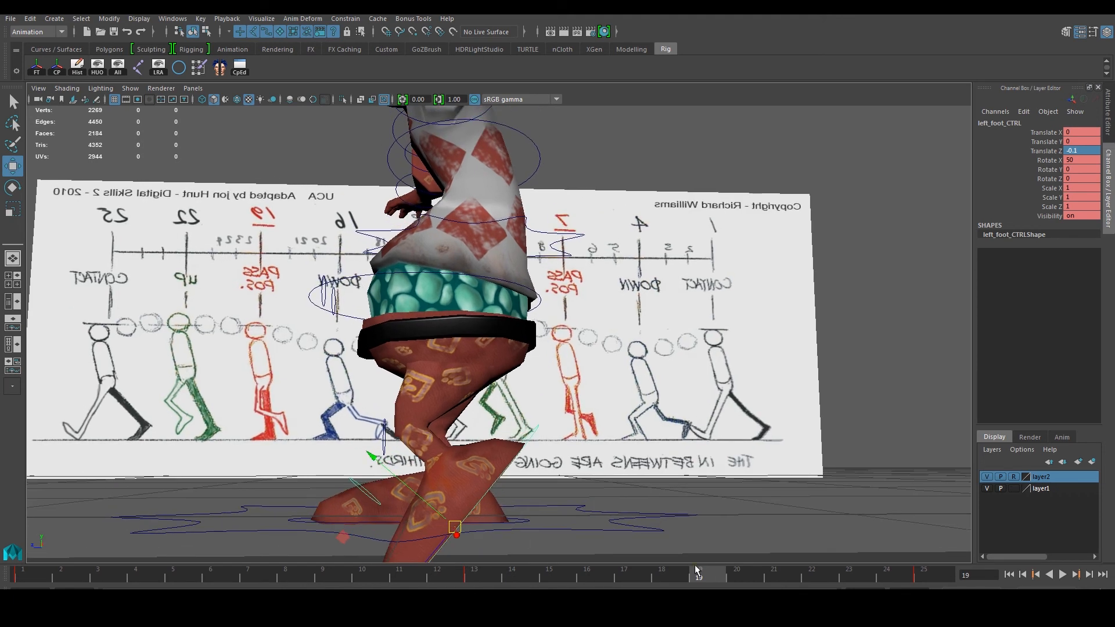
pyautogui.press('s')
# Step: Scrub the timeline, deselect the control and play back the walk cycle to review the foot motion
pyautogui.moveTo(166, 583); pyautogui.dragTo(22, 581)
pyautogui.click(890, 399)
pyautogui.keyDown('alt'); pyautogui.moveTo(889, 397); pyautogui.dragTo(747, 406, button='right'); pyautogui.keyUp('alt')
pyautogui.keyDown('alt'); pyautogui.moveTo(747, 406); pyautogui.dragTo(750, 413); pyautogui.keyUp('alt')
pyautogui.keyDown('alt'); pyautogui.moveTo(749, 414); pyautogui.dragTo(804, 460, button='middle'); pyautogui.keyUp('alt')
pyautogui.click(1062, 575)
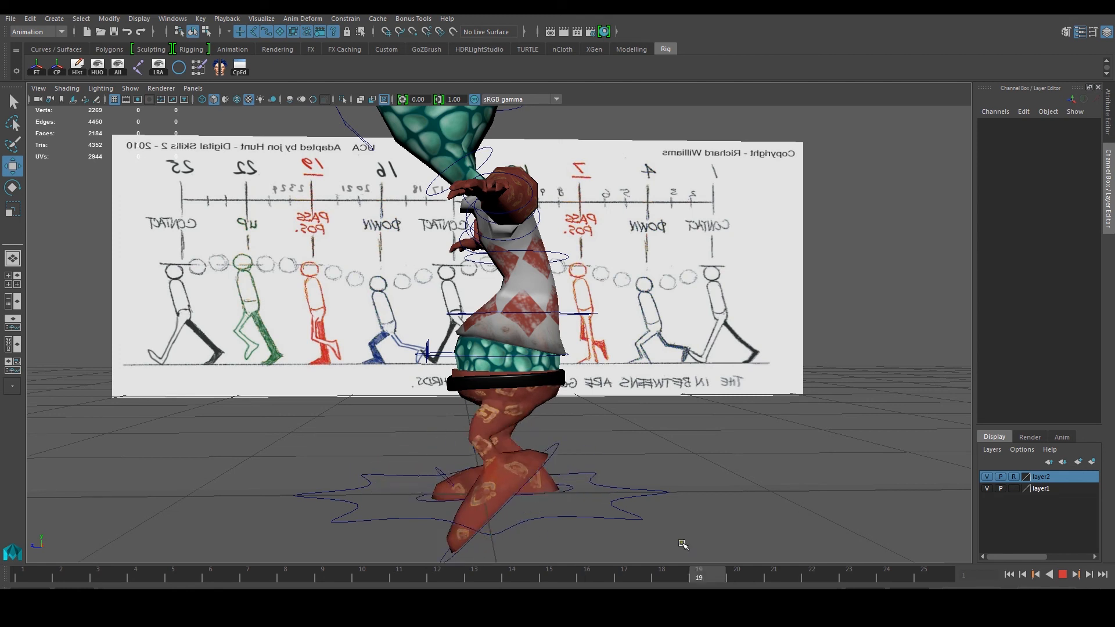
pyautogui.click(1063, 574)
# Step: Zoom in on the feet at frame 22 and show the rig's joints in the viewport
pyautogui.keyDown('alt'); pyautogui.moveTo(620, 486); pyautogui.dragTo(650, 424, button='middle'); pyautogui.keyUp('alt')
pyautogui.scroll(3, 651, 424)
pyautogui.keyDown('alt'); pyautogui.moveTo(651, 424); pyautogui.dragTo(463, 426); pyautogui.keyUp('alt')
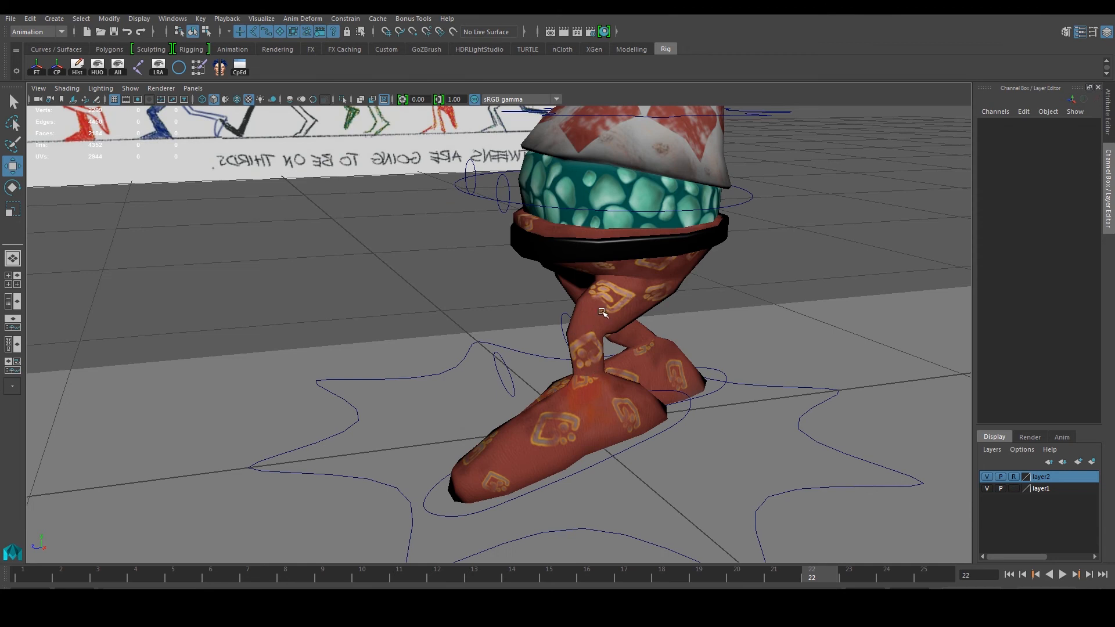
pyautogui.keyDown('alt'); pyautogui.moveTo(595, 364); pyautogui.dragTo(580, 358); pyautogui.keyUp('alt')
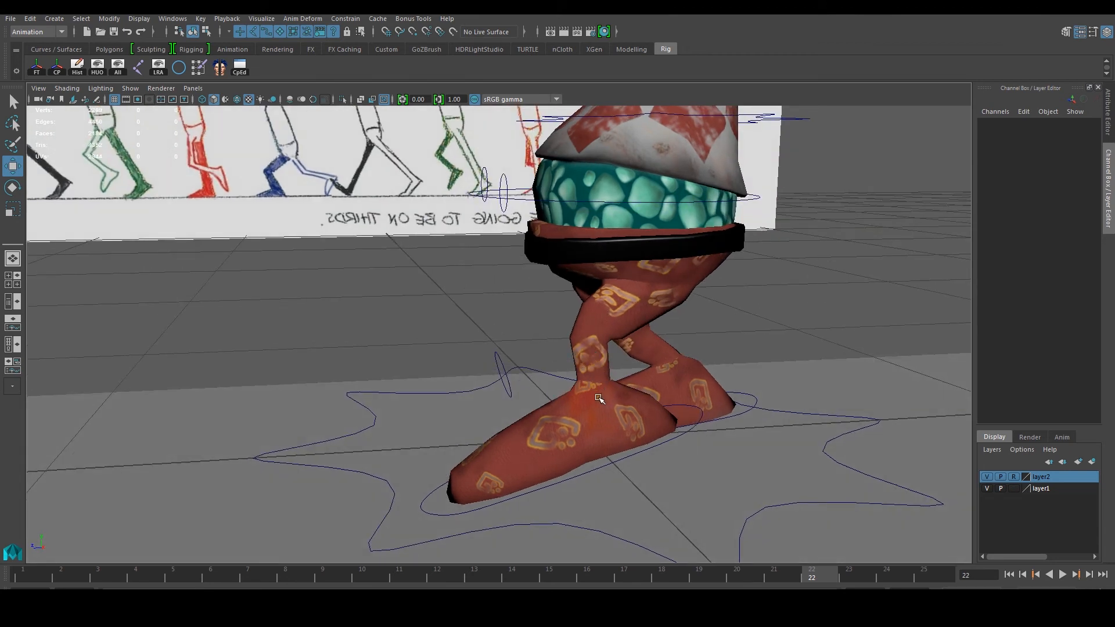
pyautogui.keyDown('alt'); pyautogui.moveTo(526, 458); pyautogui.dragTo(362, 316); pyautogui.keyUp('alt')
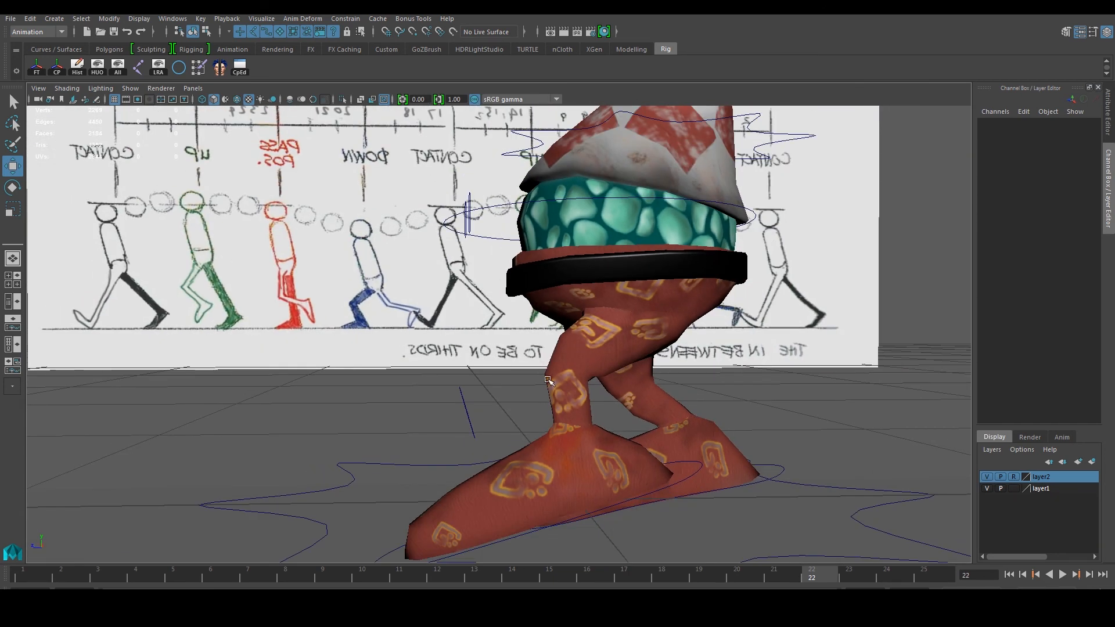
pyautogui.keyDown('alt'); pyautogui.moveTo(549, 381); pyautogui.dragTo(454, 301, button='middle'); pyautogui.keyUp('alt')
pyautogui.scroll(1, 466, 313)
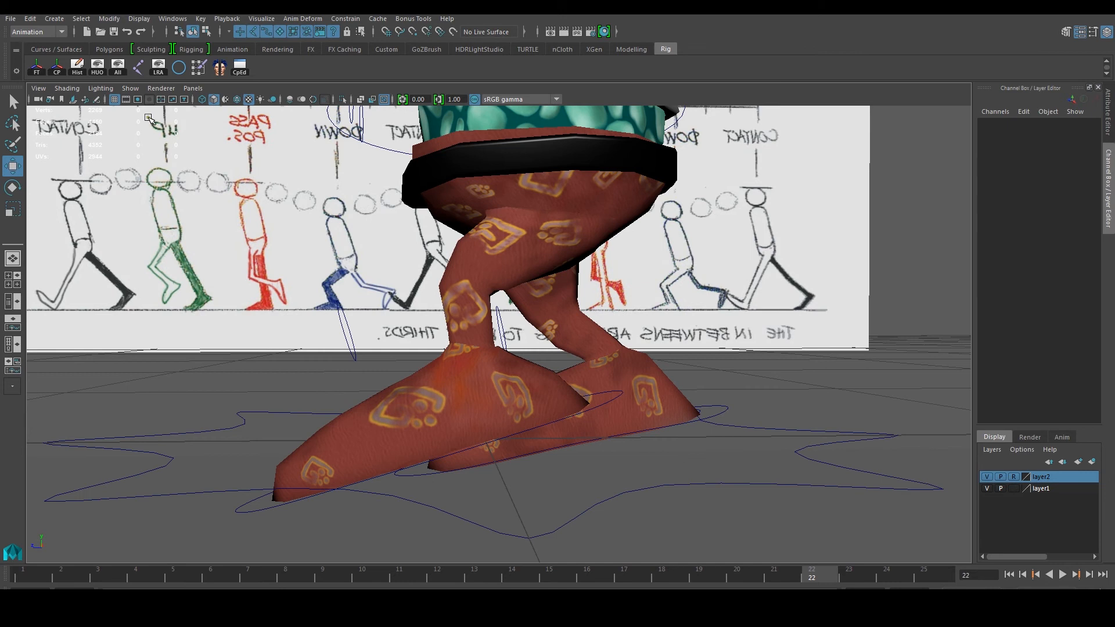
pyautogui.click(126, 90)
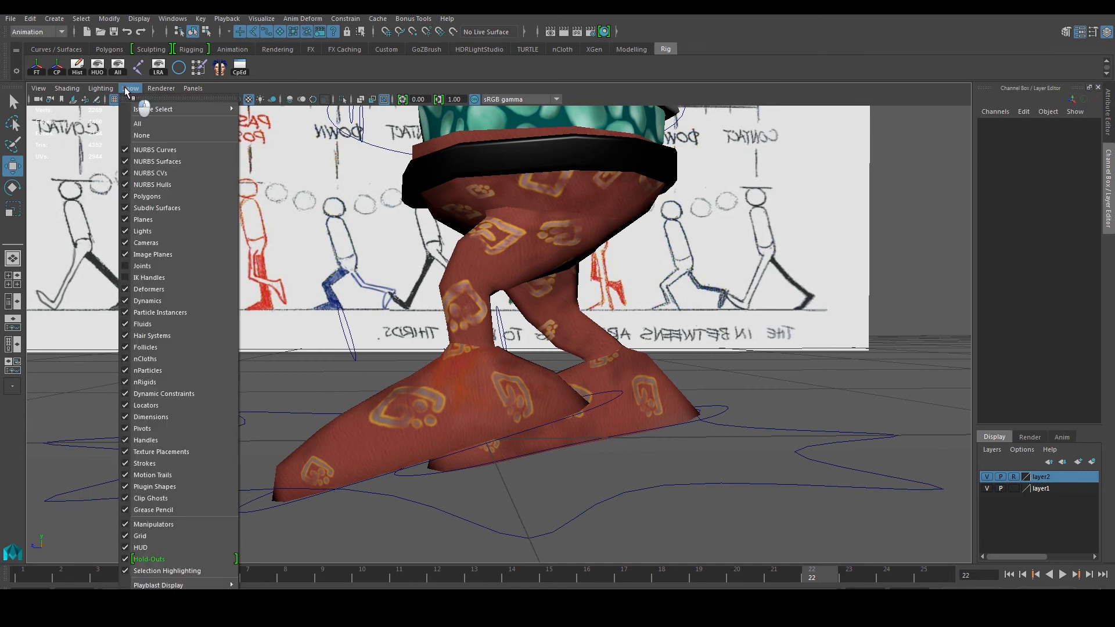
pyautogui.click(145, 265)
# Step: Try rotating the left ankle joint directly, and select the left foot joint
pyautogui.keyDown('alt'); pyautogui.moveTo(415, 389); pyautogui.dragTo(380, 418); pyautogui.keyUp('alt')
pyautogui.click(456, 372)
pyautogui.keyDown('alt'); pyautogui.moveTo(457, 372); pyautogui.dragTo(462, 372); pyautogui.keyUp('alt')
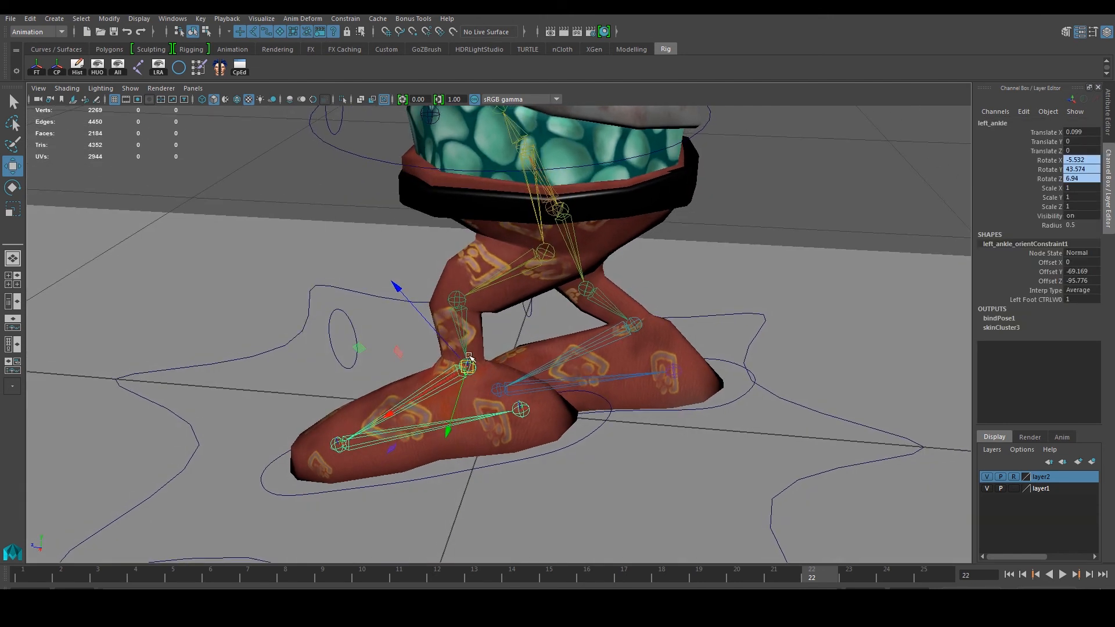
pyautogui.press('e')
pyautogui.moveTo(487, 299); pyautogui.dragTo(522, 316)
pyautogui.click(578, 478)
pyautogui.click(525, 407)
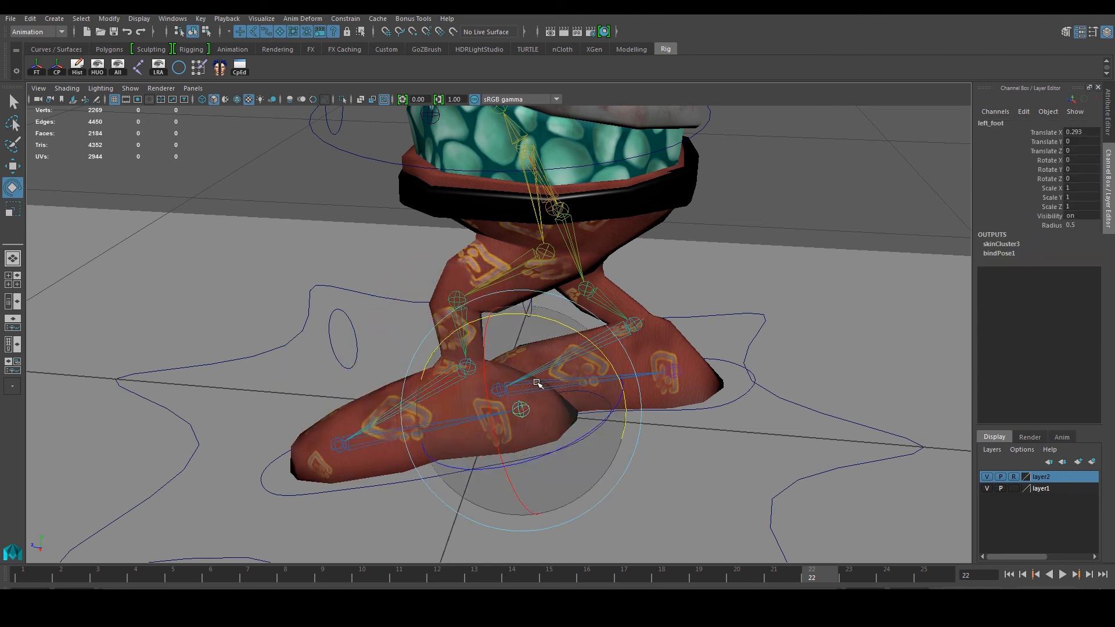
# Step: Try rotating the left toe joint and undo each rotation
pyautogui.click(341, 445)
pyautogui.moveTo(378, 366); pyautogui.dragTo(398, 383)
pyautogui.hotkey('ctrl', 'z')
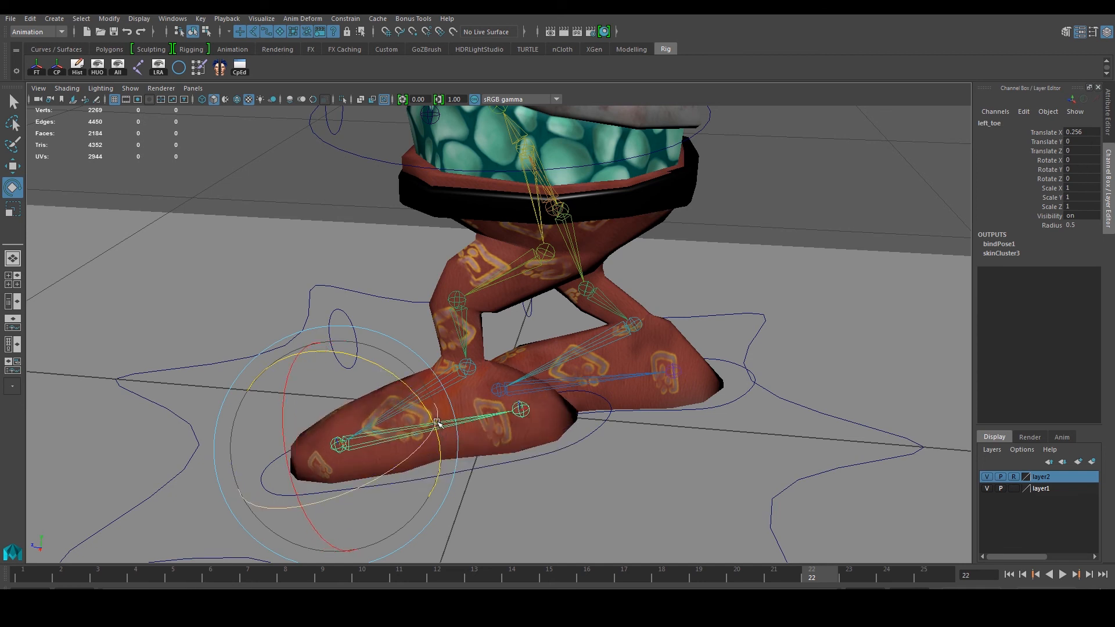
pyautogui.scroll(2, 436, 422)
pyautogui.moveTo(387, 437)
pyautogui.keyDown('alt'); pyautogui.mouseDown()
pyautogui.moveTo(592, 393)
pyautogui.moveTo(511, 392)
pyautogui.moveTo(495, 371)
pyautogui.moveTo(549, 371)
pyautogui.mouseUp(); pyautogui.keyUp('alt')
pyautogui.moveTo(501, 434); pyautogui.dragTo(510, 428)
pyautogui.hotkey('ctrl', 'z')
# Step: Test how the left toe and left ankle joints bend the foot, viewing it from another angle
pyautogui.scroll(-2, 702, 232)
pyautogui.click(677, 254)
pyautogui.keyDown('alt'); pyautogui.moveTo(616, 325); pyautogui.dragTo(520, 319); pyautogui.keyUp('alt')
pyautogui.click(456, 417)
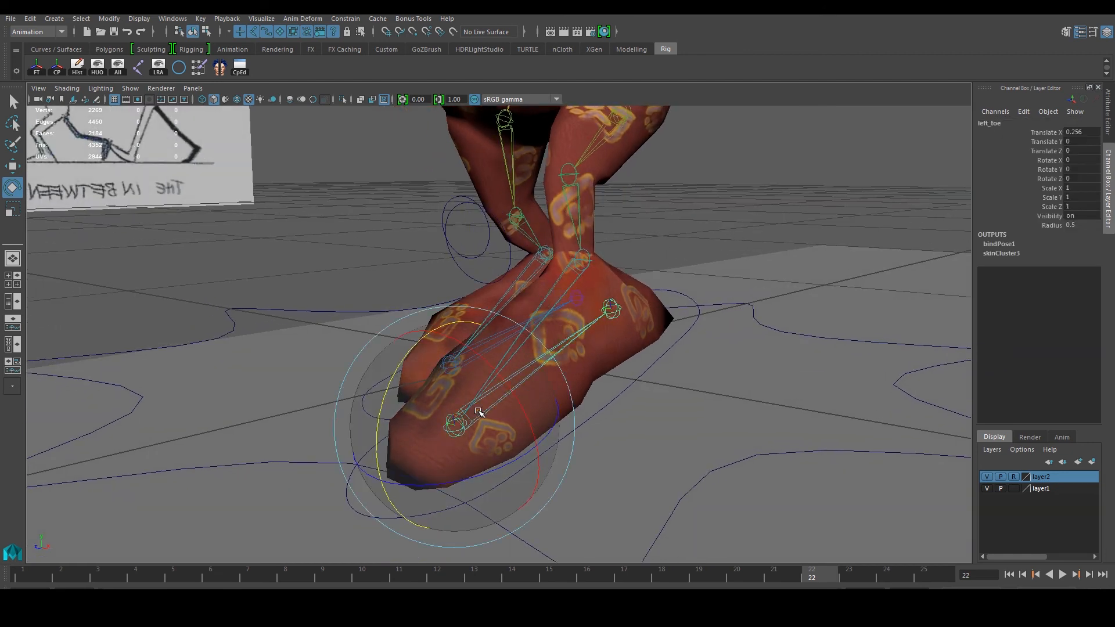
pyautogui.keyDown('alt'); pyautogui.moveTo(456, 417); pyautogui.dragTo(400, 351); pyautogui.keyUp('alt')
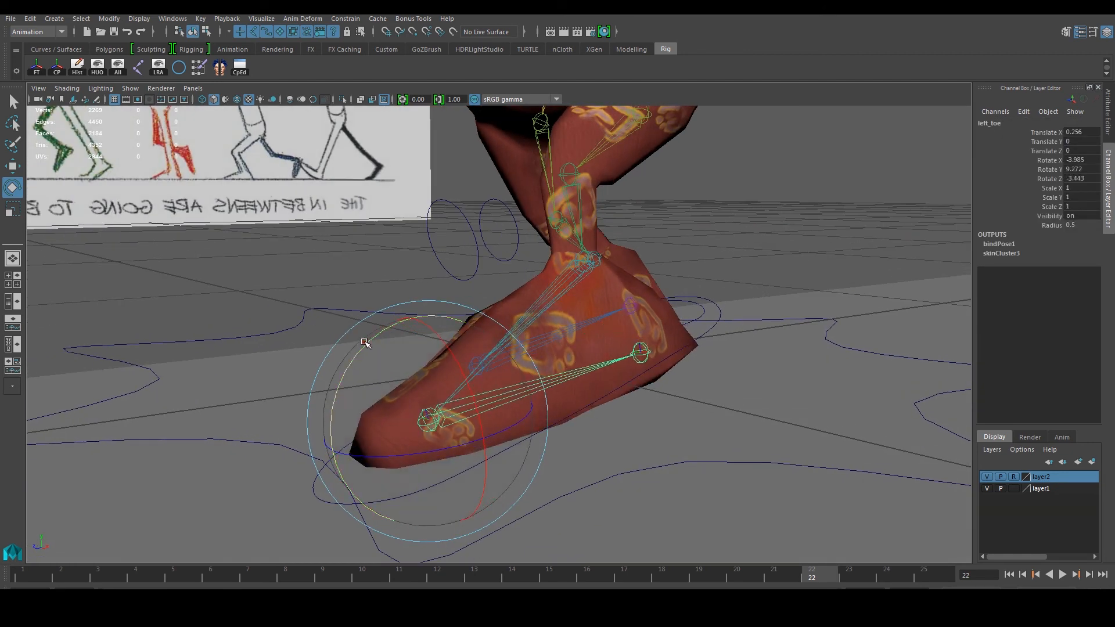
pyautogui.click(591, 261)
pyautogui.keyDown('alt'); pyautogui.moveTo(631, 268); pyautogui.dragTo(498, 244); pyautogui.keyUp('alt')
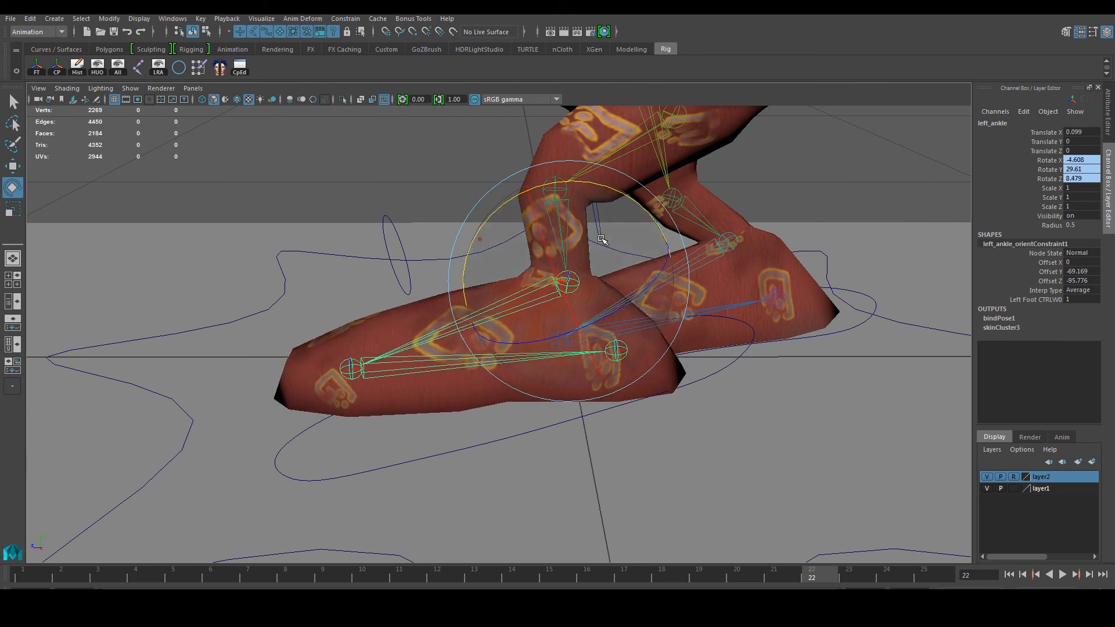
pyautogui.click(708, 232)
# Step: Try rotating the left ankle joint once more from the front of the foot, and deselect it
pyautogui.keyDown('alt'); pyautogui.moveTo(708, 231); pyautogui.dragTo(570, 279); pyautogui.keyUp('alt')
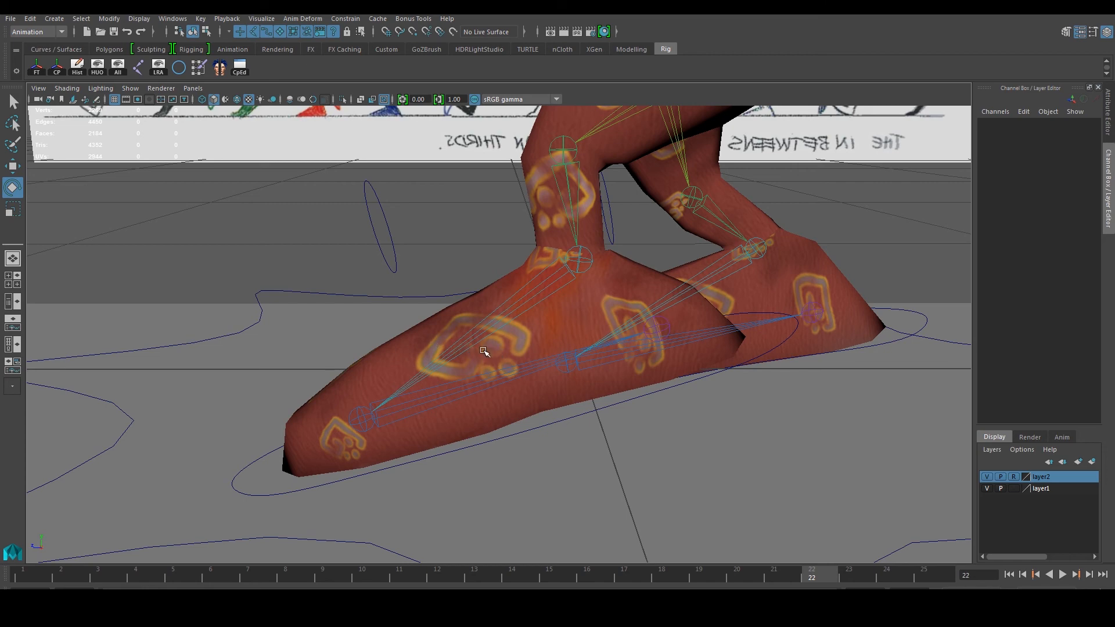
pyautogui.keyDown('alt'); pyautogui.moveTo(528, 347); pyautogui.dragTo(783, 411); pyautogui.keyUp('alt')
pyautogui.moveTo(593, 416)
pyautogui.keyDown('alt'); pyautogui.mouseDown()
pyautogui.moveTo(535, 461)
pyautogui.moveTo(423, 486)
pyautogui.moveTo(617, 463)
pyautogui.moveTo(617, 394)
pyautogui.moveTo(604, 401)
pyautogui.mouseUp(); pyautogui.keyUp('alt')
pyautogui.click(532, 376)
pyautogui.scroll(2, 531, 376)
pyautogui.moveTo(466, 372); pyautogui.dragTo(483, 344)
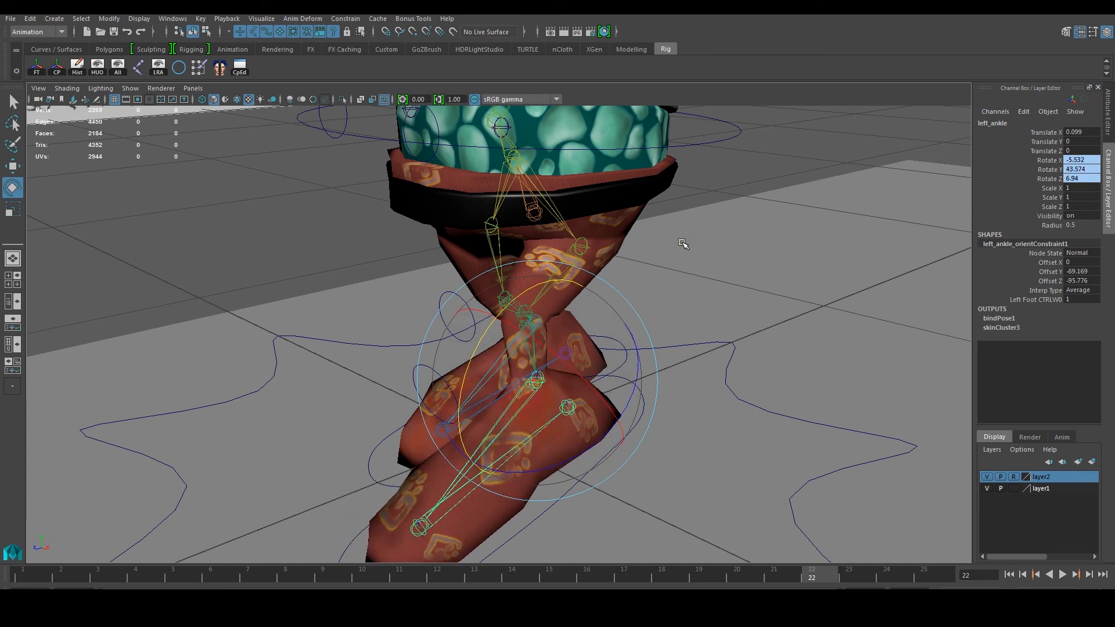
pyautogui.keyDown('alt'); pyautogui.moveTo(685, 242); pyautogui.dragTo(668, 229); pyautogui.keyUp('alt')
pyautogui.click(538, 393)
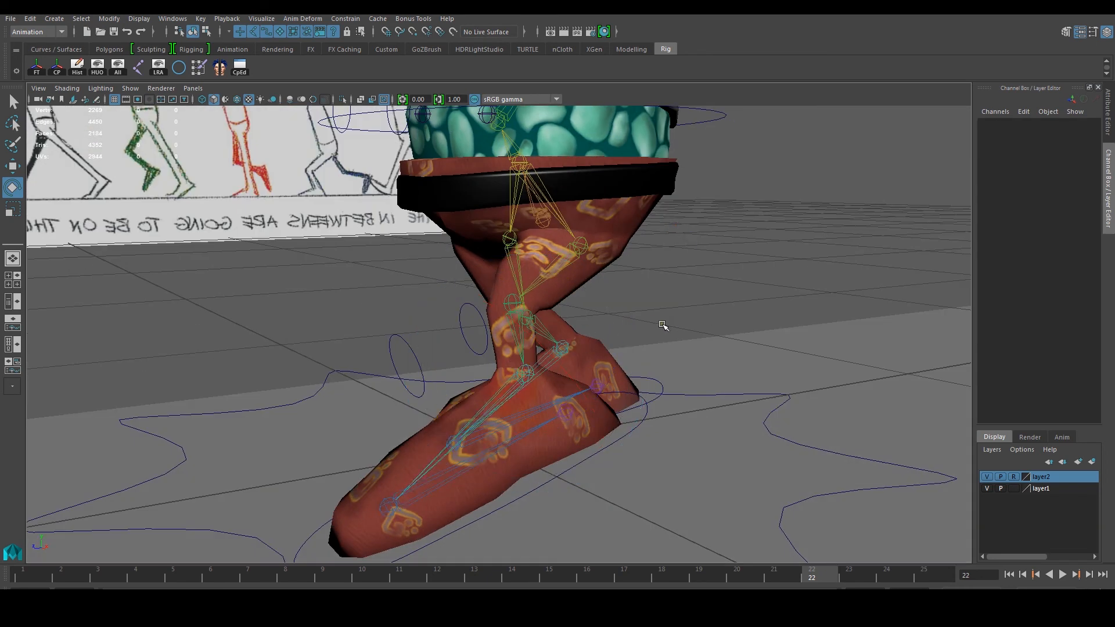
# Step: Hide the rig's joints in the viewport and bring the whole character back into view
pyautogui.click(130, 88)
pyautogui.click(148, 260)
pyautogui.keyDown('alt'); pyautogui.moveTo(476, 318); pyautogui.dragTo(506, 324); pyautogui.keyUp('alt')
pyautogui.scroll(-4, 505, 325)
pyautogui.keyDown('alt'); pyautogui.moveTo(594, 328); pyautogui.dragTo(517, 374, button='middle'); pyautogui.keyUp('alt')
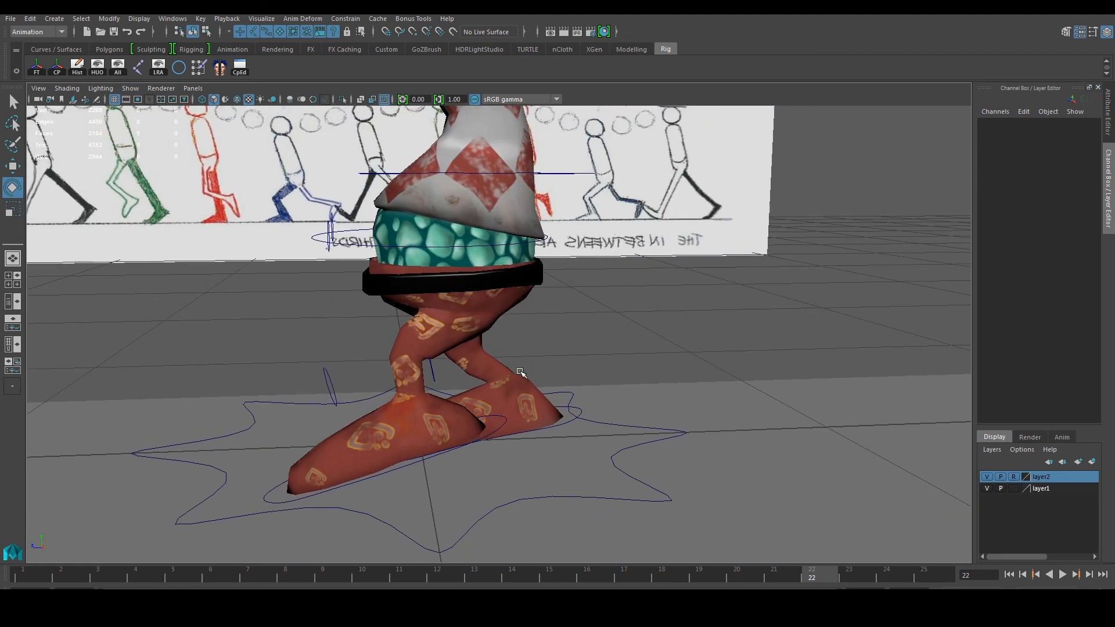
pyautogui.scroll(-3, 518, 374)
# Step: Select the right foot control with the Move tool, go to the up position at frame 10 and frame the feet against the chart
pyautogui.click(552, 402)
pyautogui.keyDown('alt'); pyautogui.moveTo(552, 402); pyautogui.dragTo(629, 183); pyautogui.keyUp('alt')
pyautogui.press('w')
pyautogui.keyDown('alt'); pyautogui.moveTo(509, 214); pyautogui.dragTo(487, 255); pyautogui.keyUp('alt')
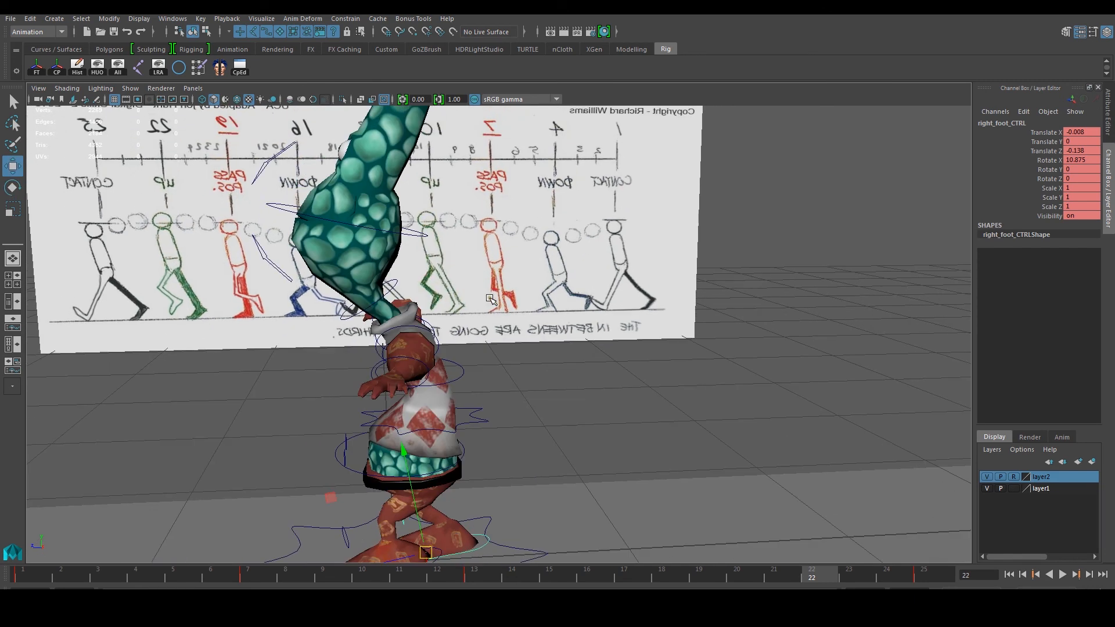
pyautogui.keyDown('alt'); pyautogui.moveTo(492, 296); pyautogui.dragTo(284, 178); pyautogui.keyUp('alt')
pyautogui.moveTo(274, 580); pyautogui.dragTo(365, 581)
pyautogui.keyDown('alt'); pyautogui.moveTo(468, 429); pyautogui.dragTo(482, 386, button='middle'); pyautogui.keyUp('alt')
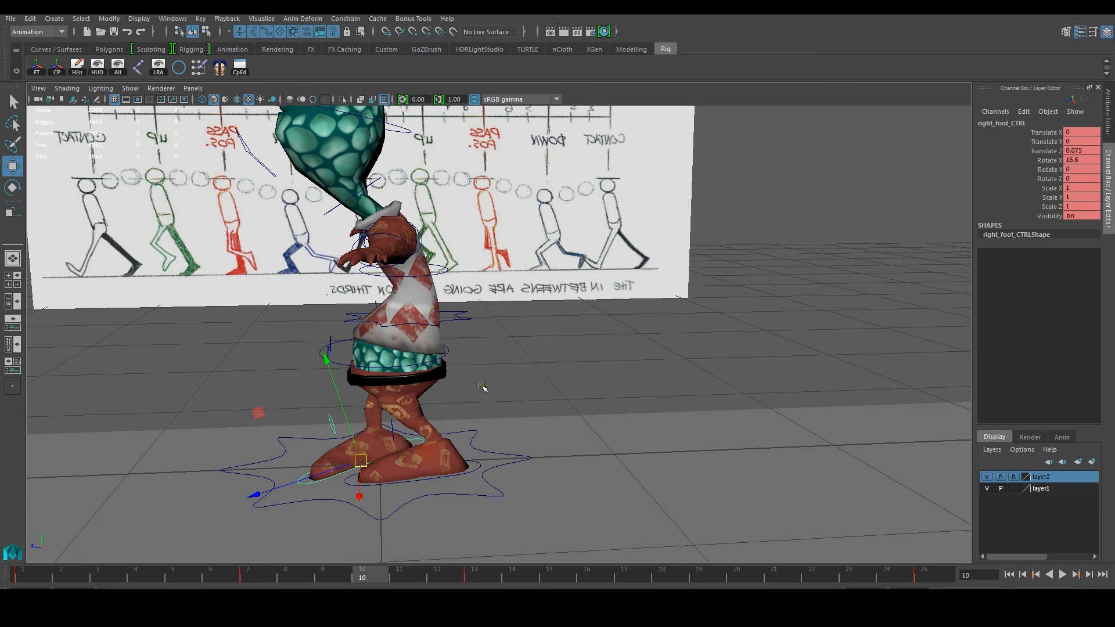
pyautogui.keyDown('alt'); pyautogui.moveTo(482, 387); pyautogui.dragTo(459, 367); pyautogui.keyUp('alt')
pyautogui.scroll(2, 462, 364)
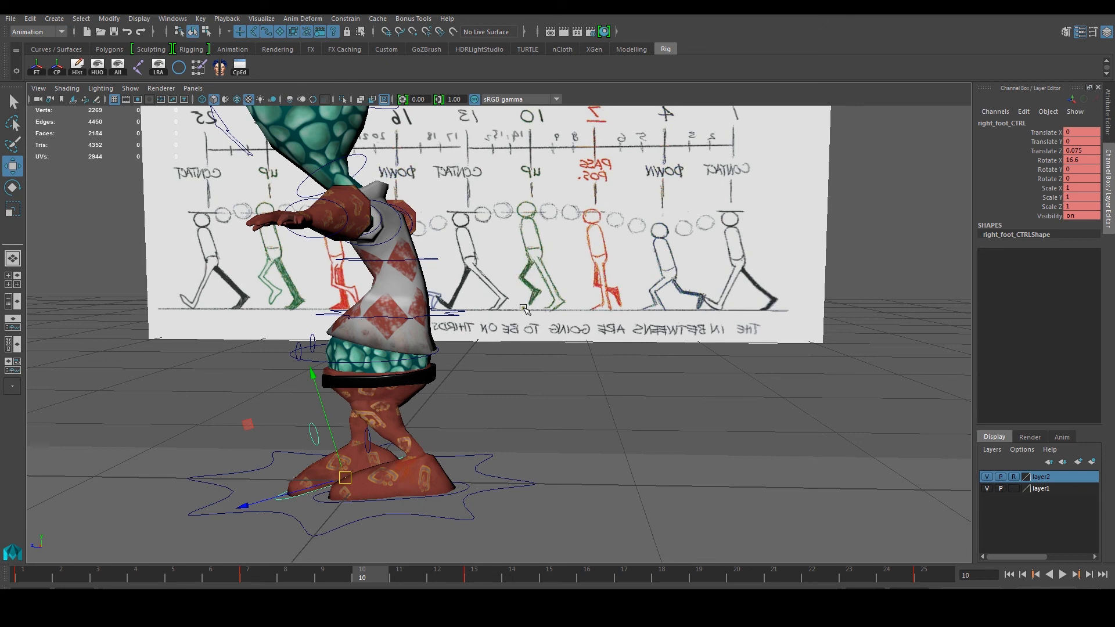
pyautogui.scroll(1, 398, 391)
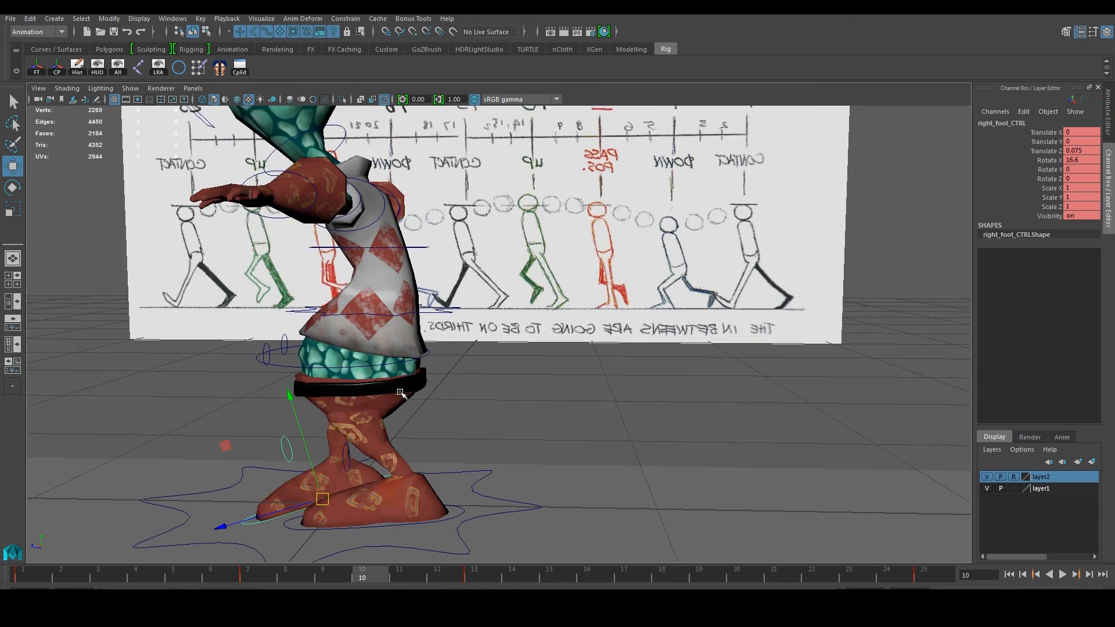
pyautogui.keyDown('alt'); pyautogui.moveTo(378, 407); pyautogui.dragTo(355, 372, button='middle'); pyautogui.keyUp('alt')
pyautogui.scroll(1, 349, 375)
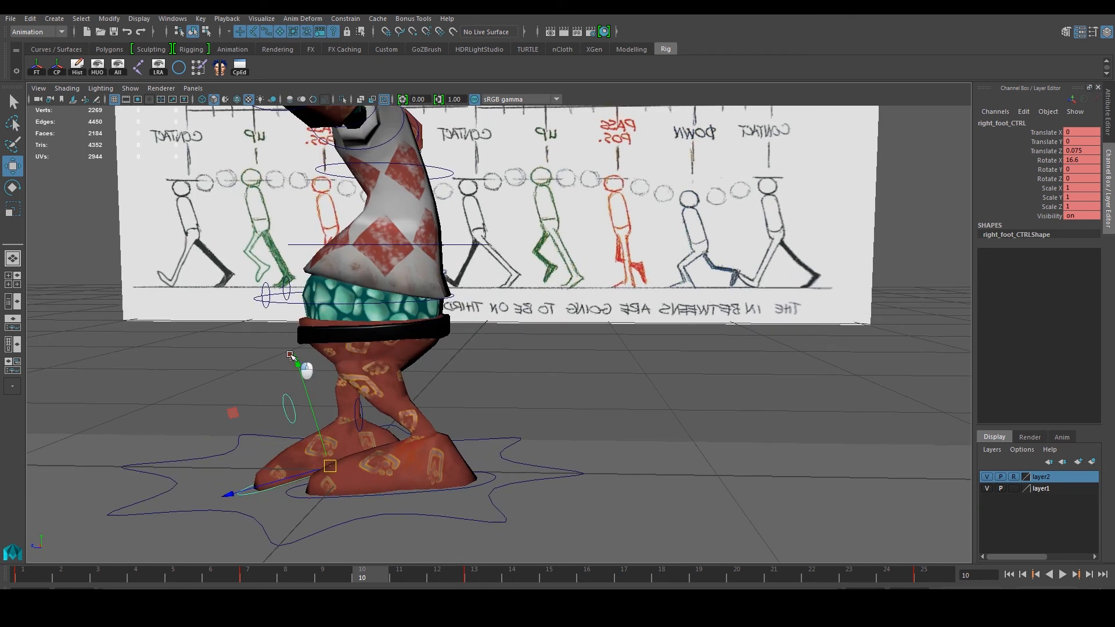
# Step: Raise the right foot control at frame 10 and tilt it about 31 degrees in X to match the chart's up pose
pyautogui.click(295, 365)
pyautogui.click(241, 491)
pyautogui.moveTo(297, 366); pyautogui.dragTo(399, 350)
pyautogui.press('e')
pyautogui.press('w')
pyautogui.moveTo(231, 370); pyautogui.dragTo(236, 451)
pyautogui.moveTo(202, 500); pyautogui.dragTo(293, 414)
pyautogui.moveTo(247, 358); pyautogui.dragTo(249, 363)
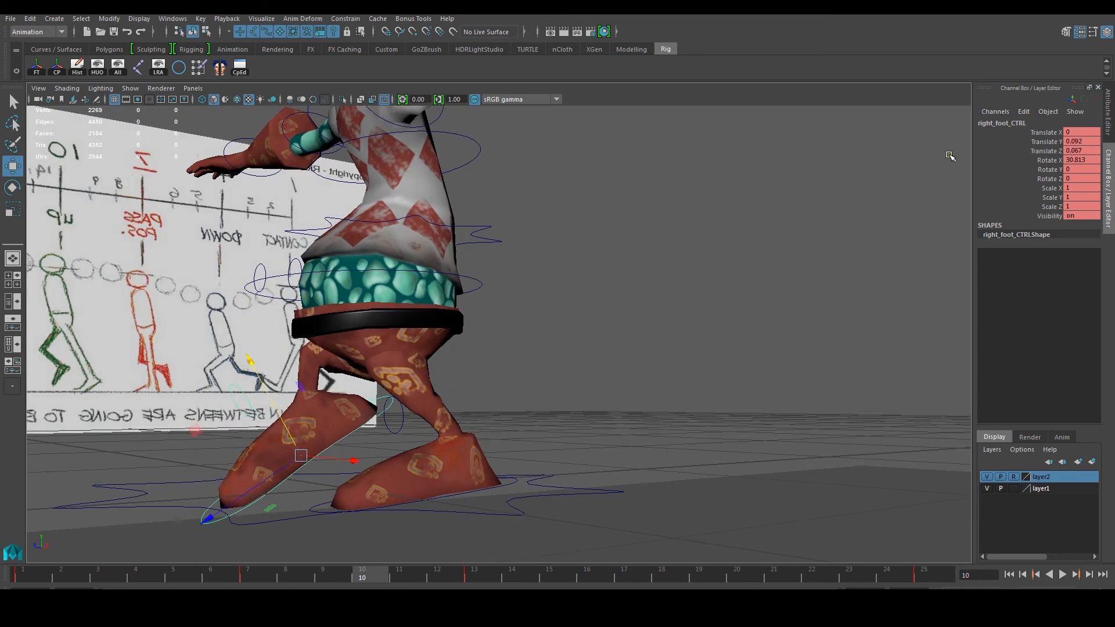
# Step: Set the right foot control to Translate Y 0.09, Translate Z 0.07 and Rotate X 30.8, and key it at frame 10
pyautogui.doubleClick(1082, 143)
pyautogui.write('0.09')
pyautogui.click(1091, 151)
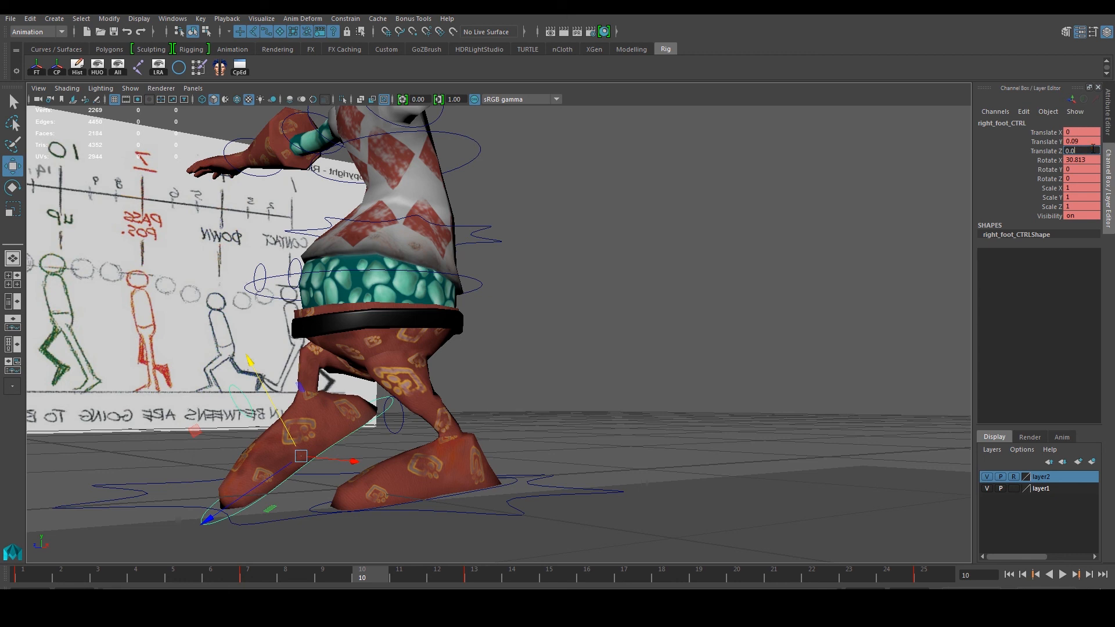
pyautogui.write('0.07')
pyautogui.click(1092, 159)
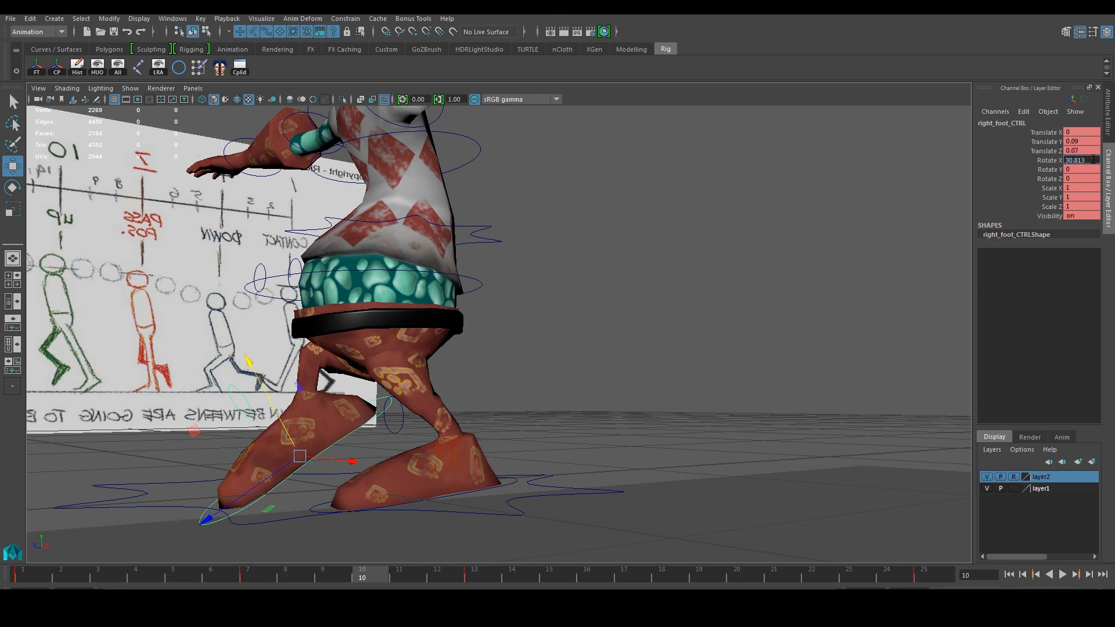
pyautogui.write('30.8')
pyautogui.doubleClick(1081, 170)
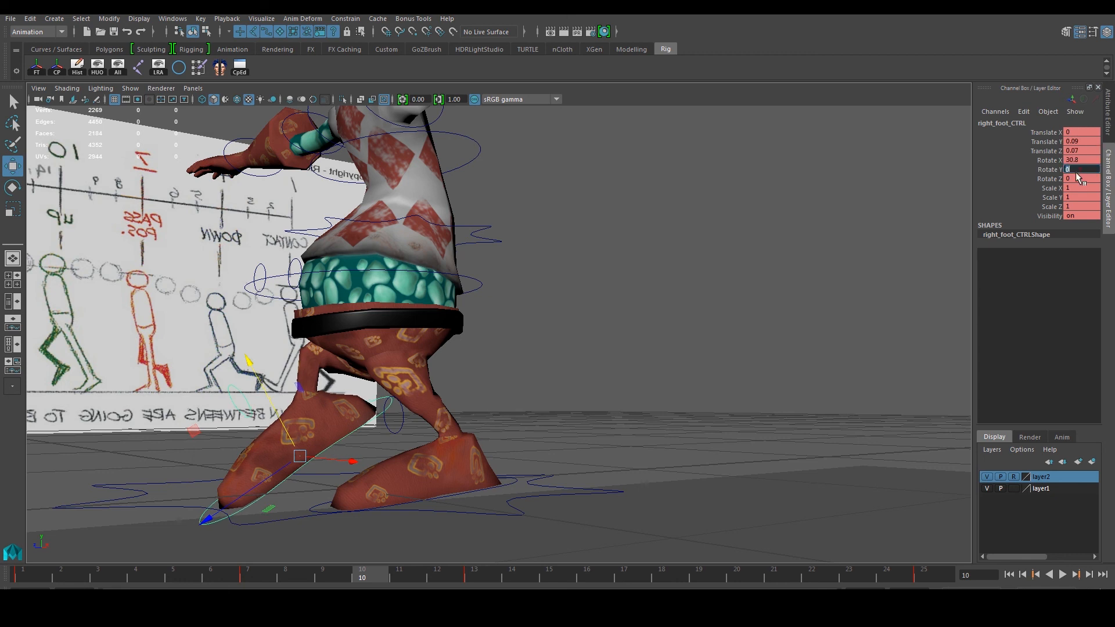
pyautogui.keyDown('alt'); pyautogui.moveTo(361, 556); pyautogui.dragTo(411, 481); pyautogui.keyUp('alt')
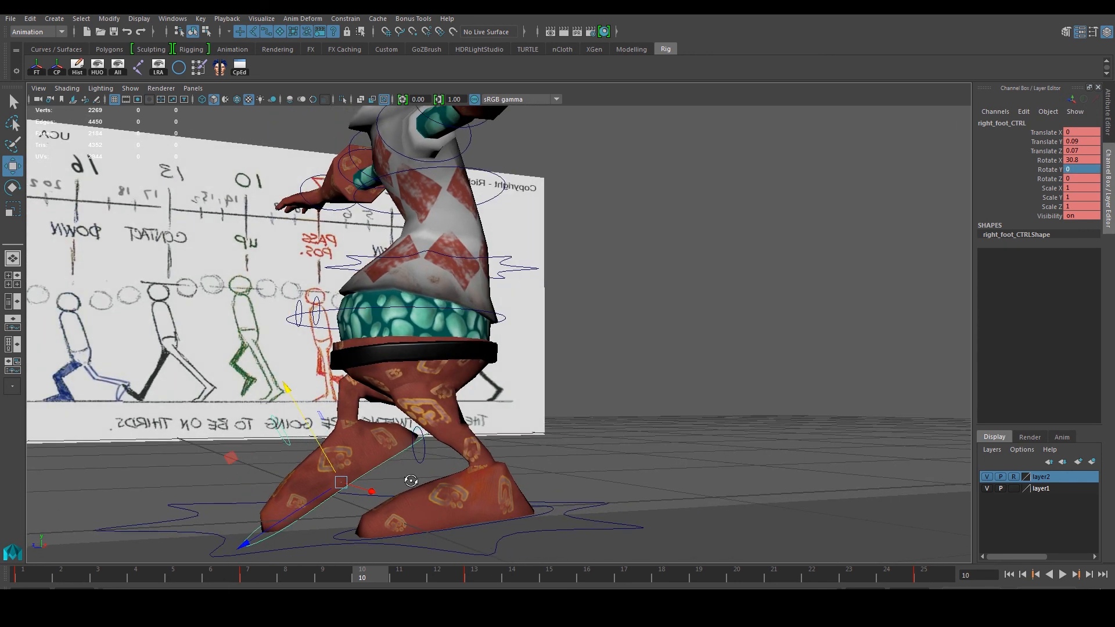
pyautogui.press('s')
# Step: Capture the screen with the right foot control's frame 10 values into Paint for reference, and return to Maya
pyautogui.keyDown('alt'); pyautogui.moveTo(411, 482); pyautogui.dragTo(383, 428); pyautogui.keyUp('alt')
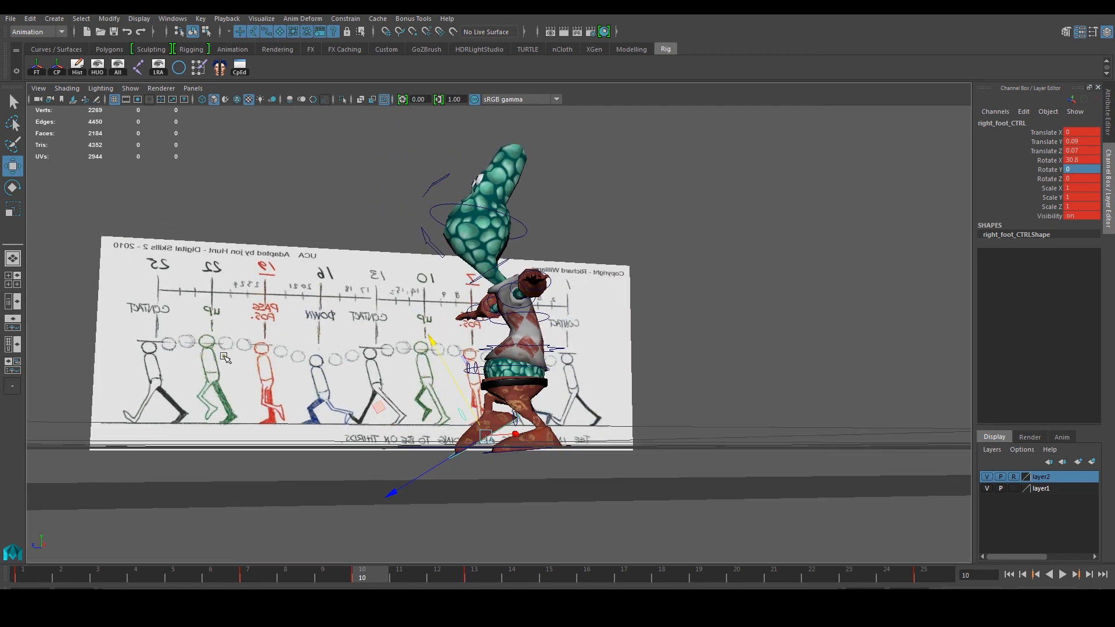
pyautogui.keyDown('alt'); pyautogui.moveTo(290, 398); pyautogui.dragTo(295, 410); pyautogui.keyUp('alt')
pyautogui.keyDown('alt'); pyautogui.moveTo(322, 405); pyautogui.dragTo(289, 411, button='middle'); pyautogui.keyUp('alt')
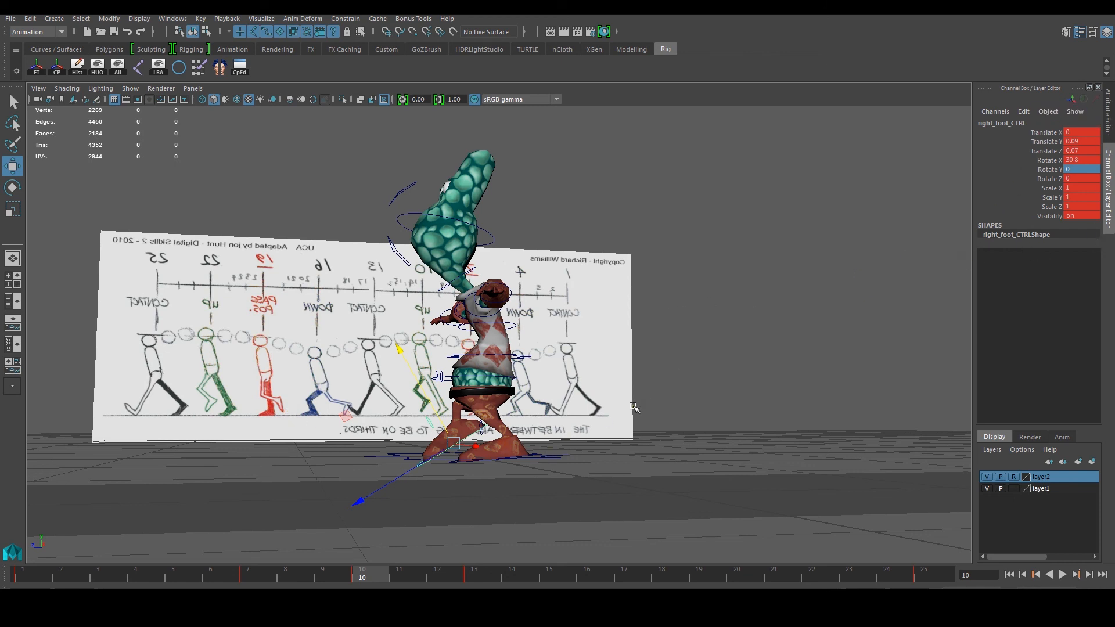
pyautogui.keyDown('alt'); pyautogui.moveTo(632, 407); pyautogui.dragTo(600, 402); pyautogui.keyUp('alt')
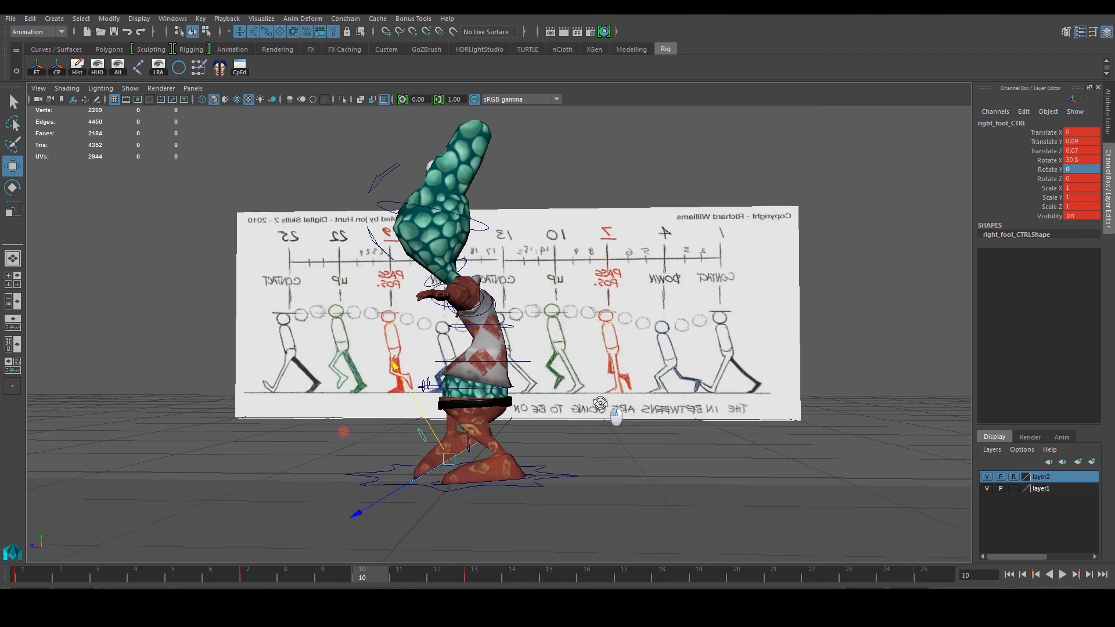
pyautogui.keyDown('alt'); pyautogui.moveTo(600, 403); pyautogui.dragTo(599, 415, button='middle'); pyautogui.keyUp('alt')
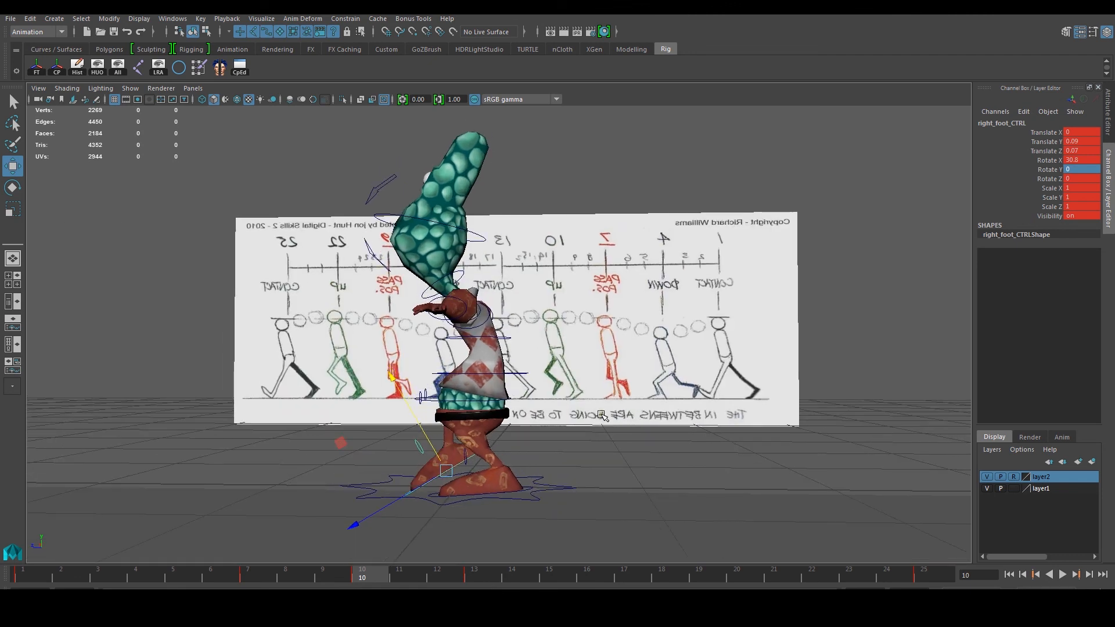
pyautogui.press('Print')
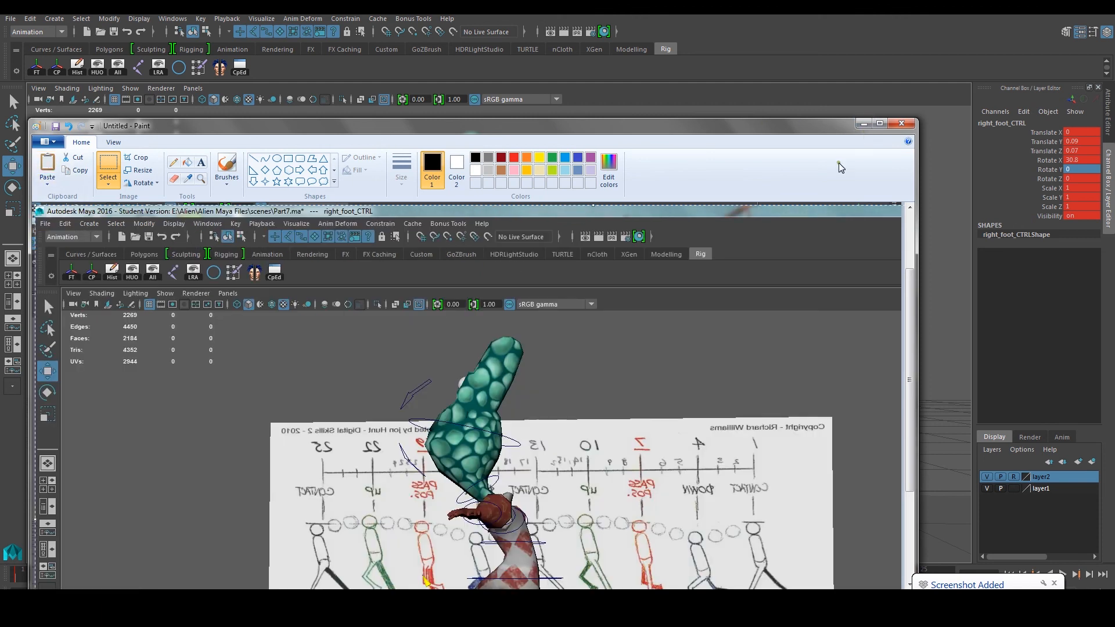
pyautogui.moveTo(871, 406)
pyautogui.mouseDown()
pyautogui.moveTo(759, 403)
pyautogui.moveTo(818, 365)
pyautogui.mouseUp()
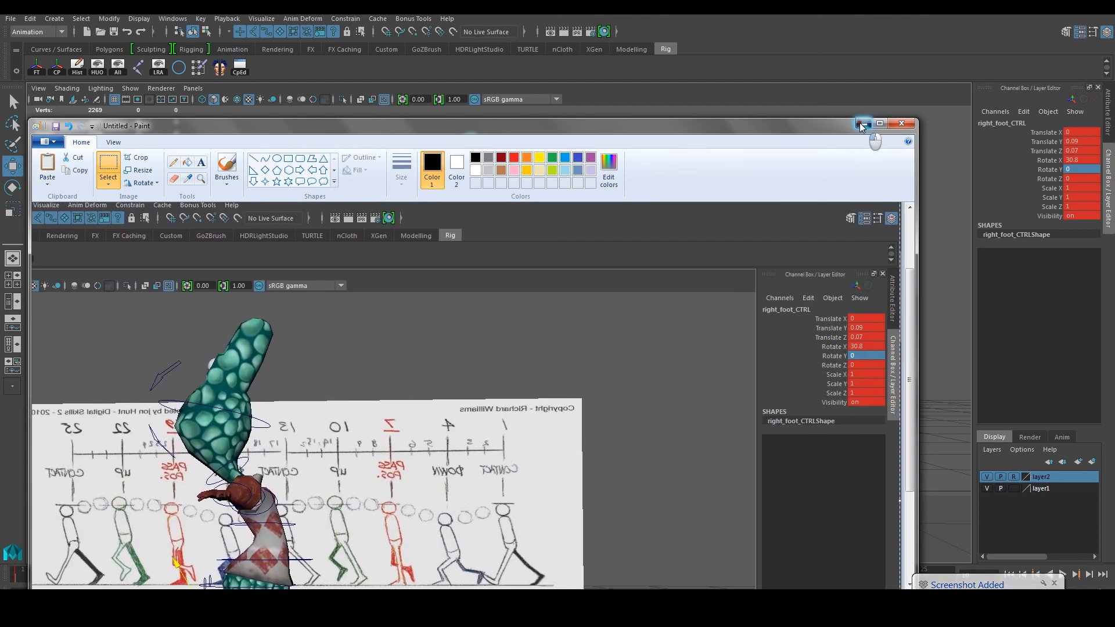
pyautogui.click(863, 123)
# Step: Select the left foot control, go to the up position at frame 22 and consult the right foot's values in the Paint screenshot
pyautogui.keyDown('alt'); pyautogui.moveTo(614, 347); pyautogui.dragTo(593, 416); pyautogui.keyUp('alt')
pyautogui.keyDown('alt'); pyautogui.moveTo(592, 416); pyautogui.dragTo(596, 452, button='right'); pyautogui.keyUp('alt')
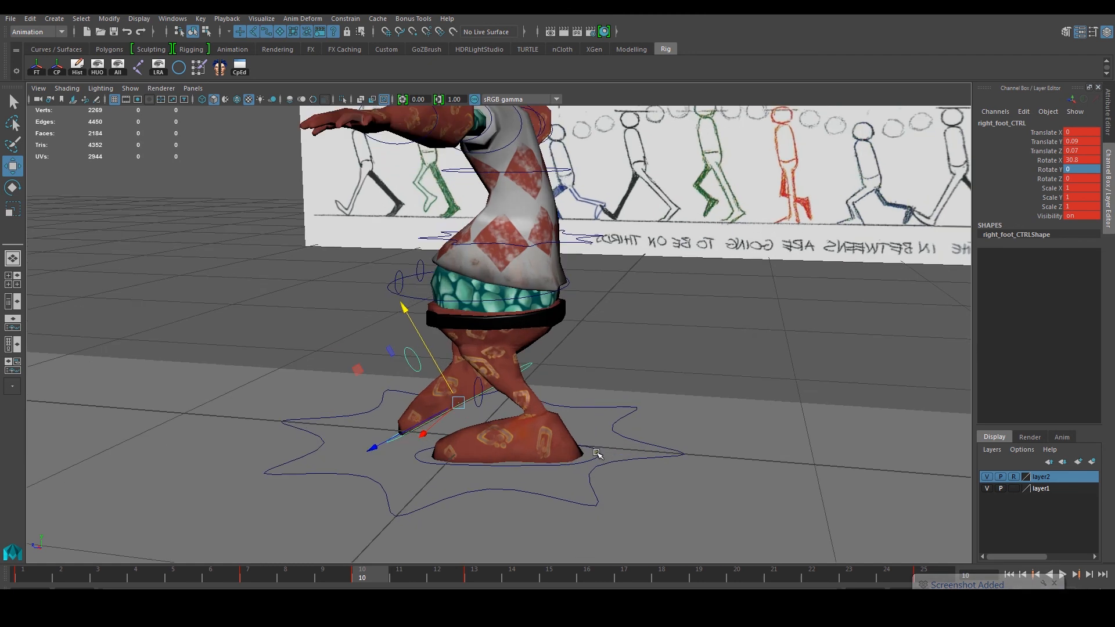
pyautogui.click(600, 455)
pyautogui.keyDown('alt'); pyautogui.moveTo(599, 419); pyautogui.dragTo(573, 475); pyautogui.keyUp('alt')
pyautogui.keyDown('alt'); pyautogui.moveTo(422, 559); pyautogui.dragTo(457, 520); pyautogui.keyUp('alt')
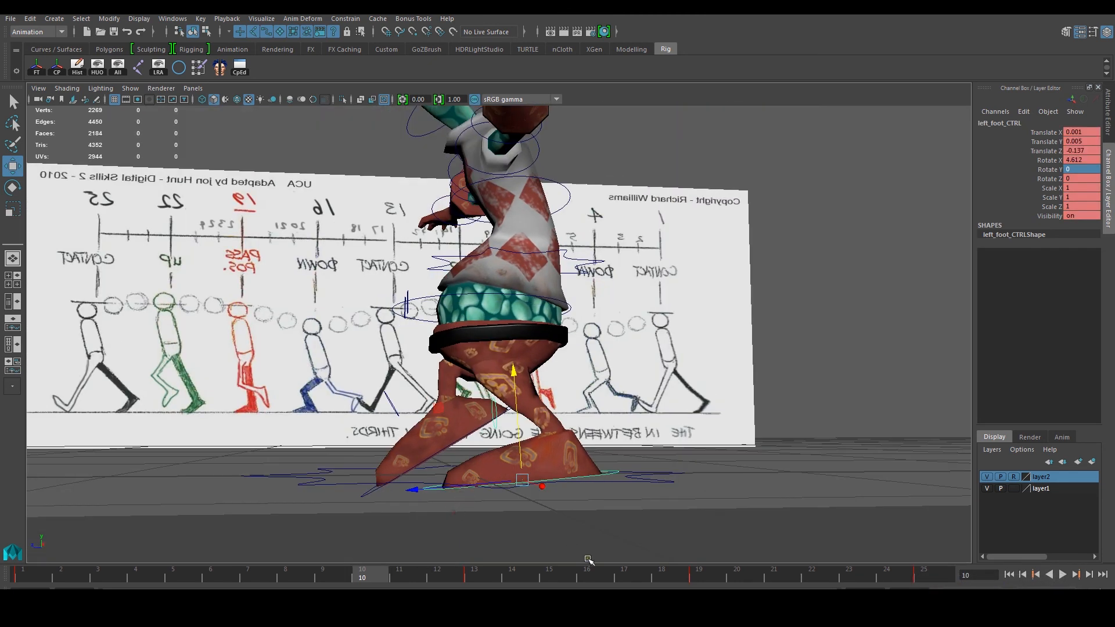
pyautogui.click(813, 579)
pyautogui.keyDown('alt'); pyautogui.moveTo(600, 426); pyautogui.dragTo(472, 540); pyautogui.keyUp('alt')
pyautogui.hotkey('alt', 'Tab')
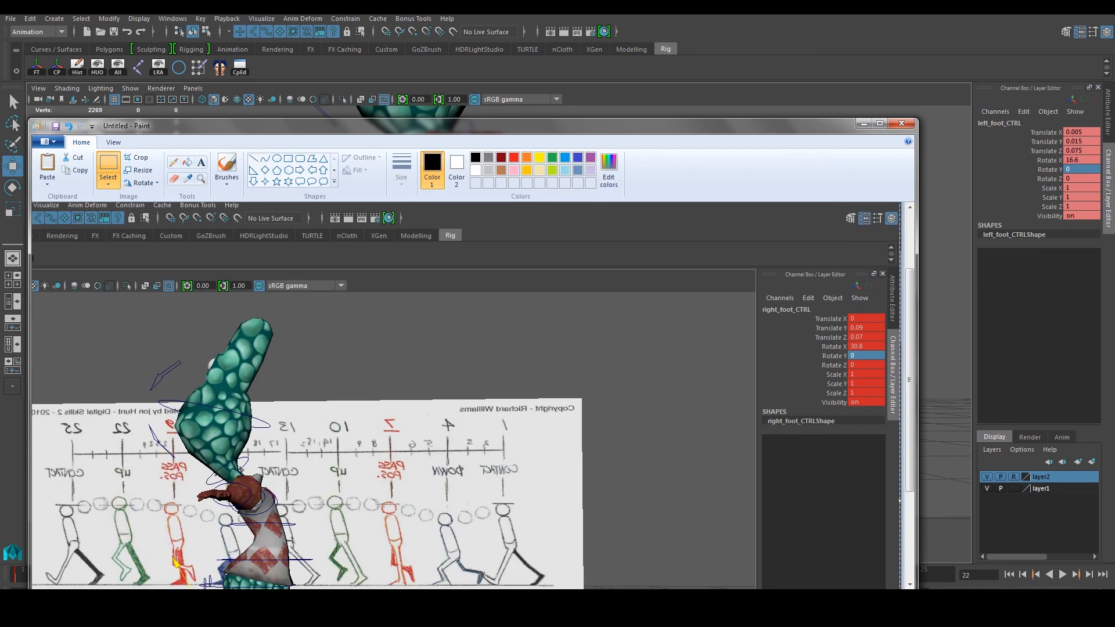
pyautogui.hotkey('alt', 'Tab')
# Step: Set the left foot control to Translate X 0, Y 0.09, Z 0.07 and Rotate X 30.8, and key it at frame 22
pyautogui.doubleClick(1085, 134)
pyautogui.write('0')
pyautogui.press('Return')
pyautogui.doubleClick(1085, 141)
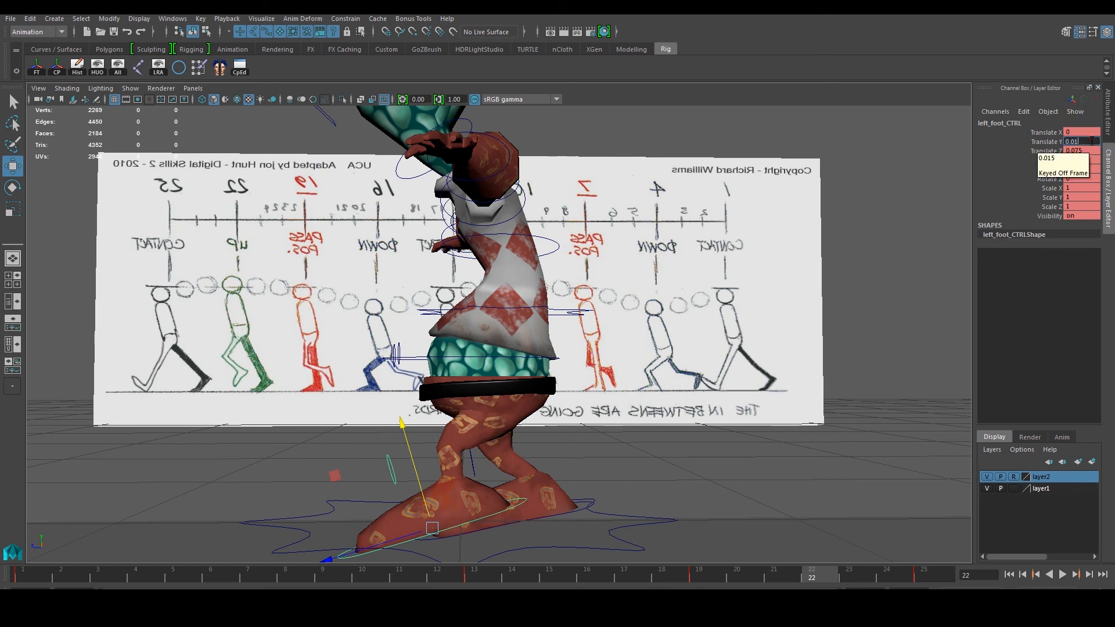
pyautogui.press('Return')
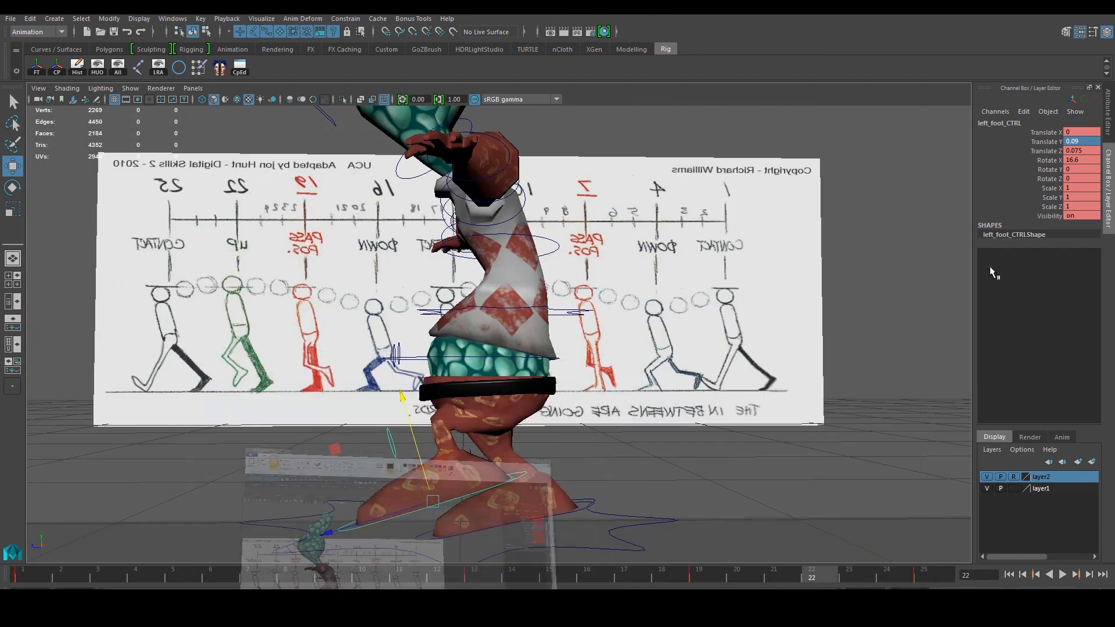
pyautogui.doubleClick(1082, 150)
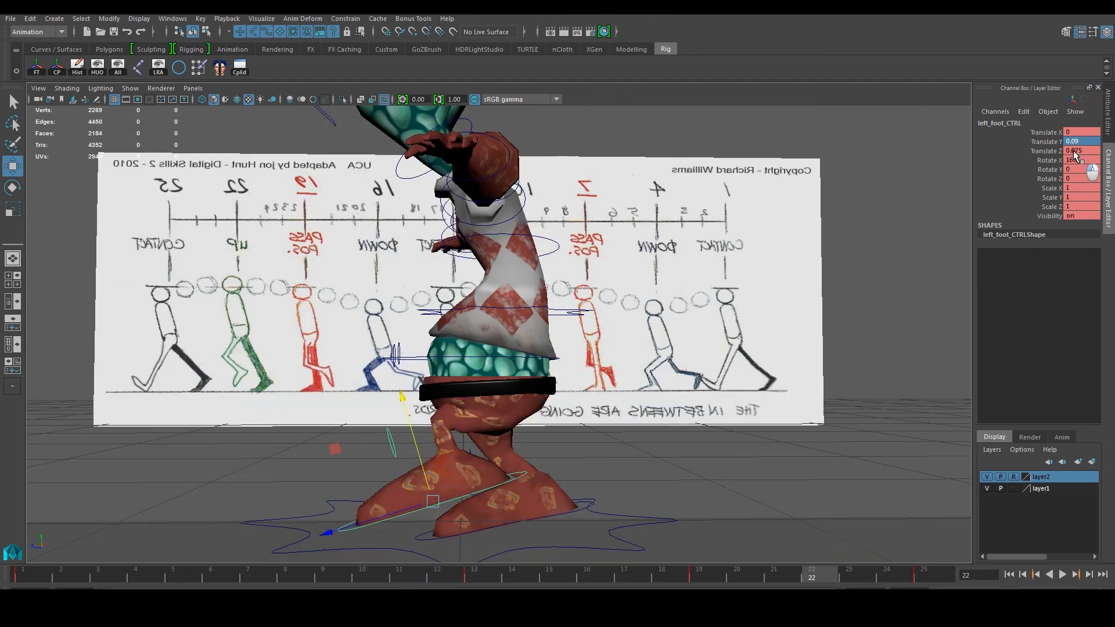
pyautogui.press('Tab')
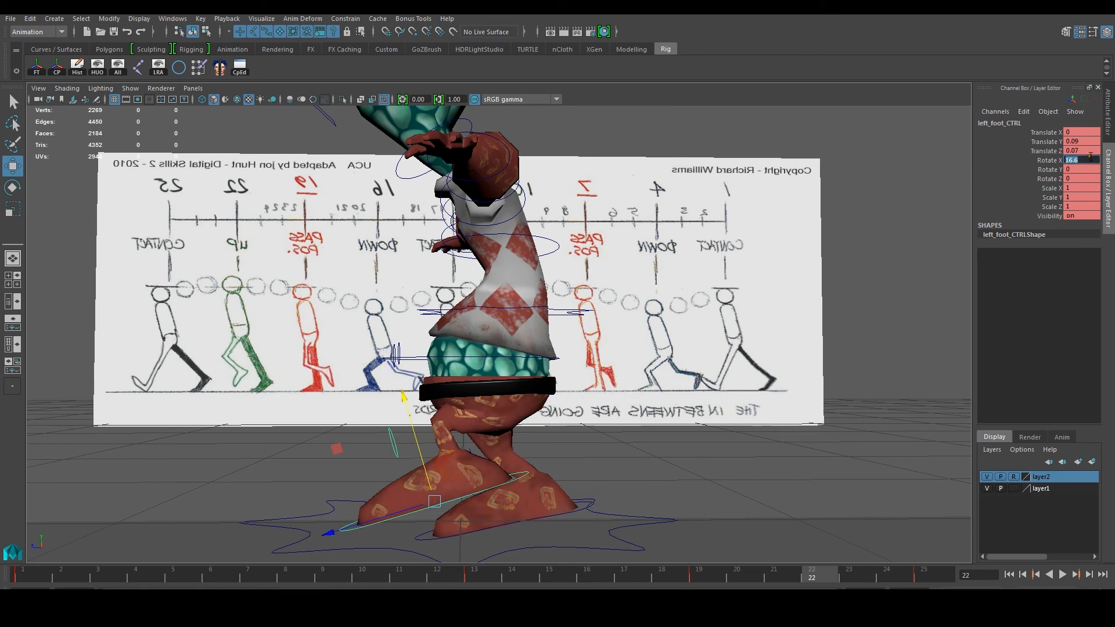
pyautogui.write('30.8')
pyautogui.press('Return')
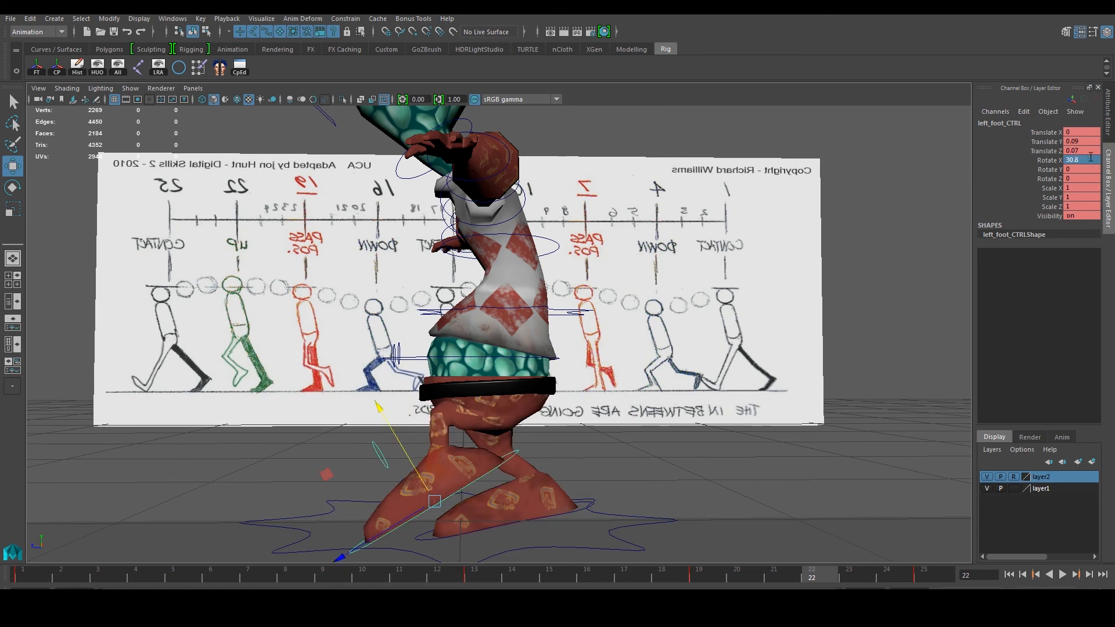
pyautogui.keyDown('alt'); pyautogui.moveTo(617, 352); pyautogui.dragTo(610, 354); pyautogui.keyUp('alt')
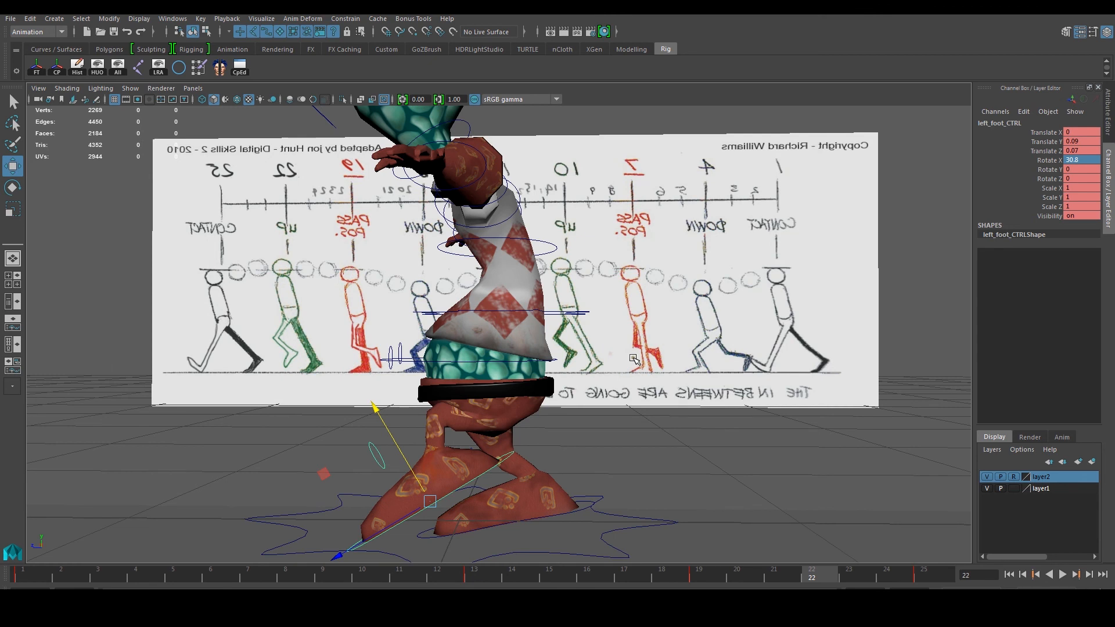
pyautogui.press('s')
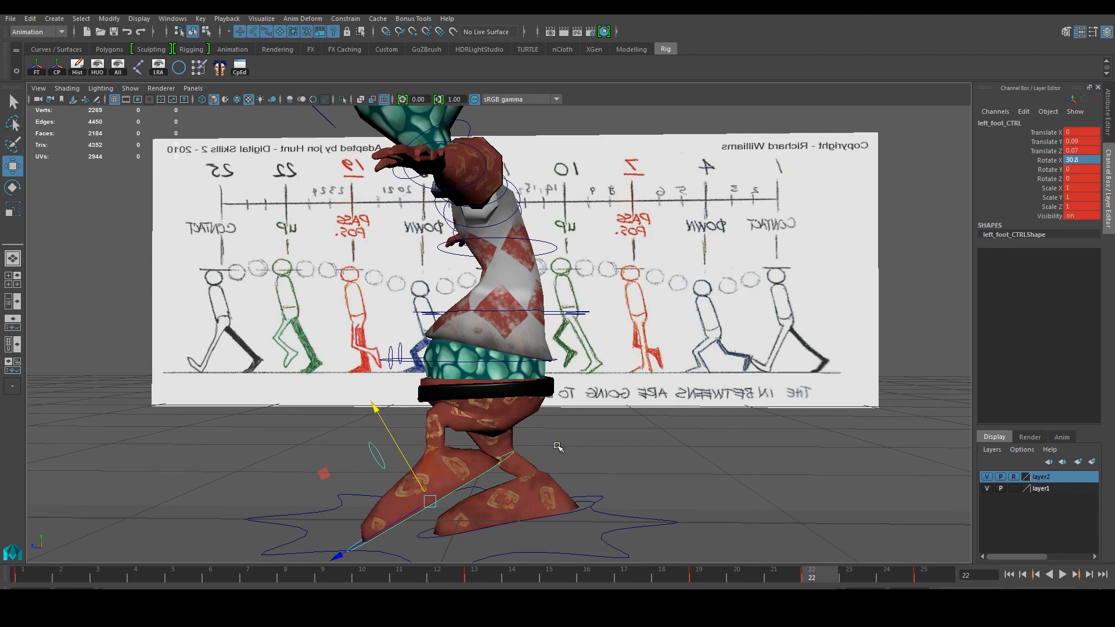
# Step: Deselect the foot control, preview the walk cycle along the timeline and return to frame 1
pyautogui.keyDown('alt'); pyautogui.moveTo(563, 451); pyautogui.dragTo(620, 455); pyautogui.keyUp('alt')
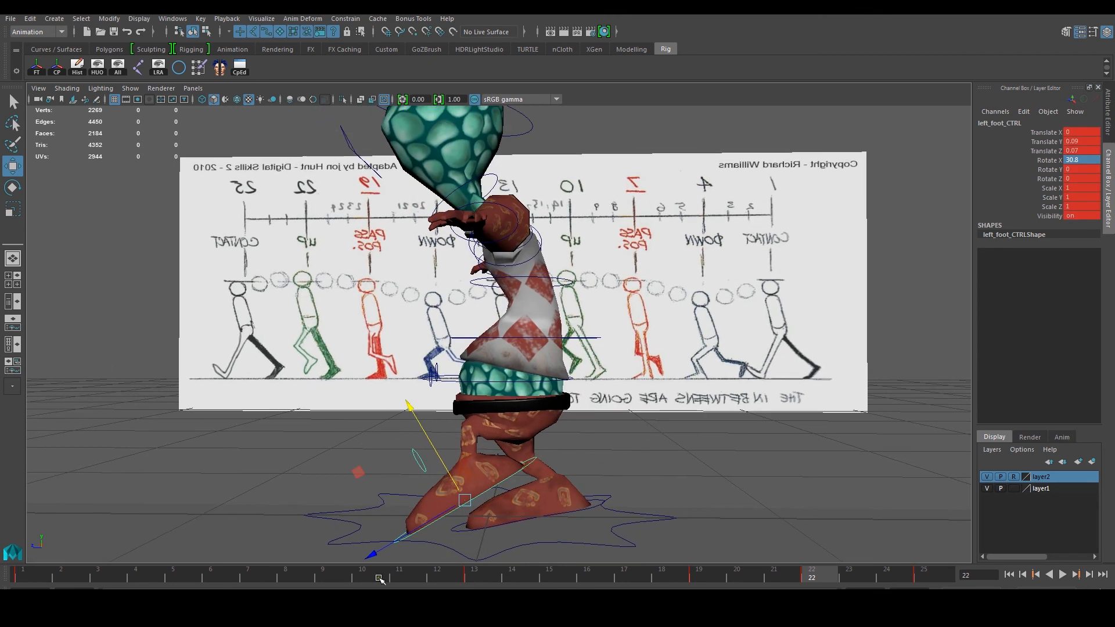
pyautogui.click(222, 438)
pyautogui.moveTo(36, 578); pyautogui.dragTo(474, 578)
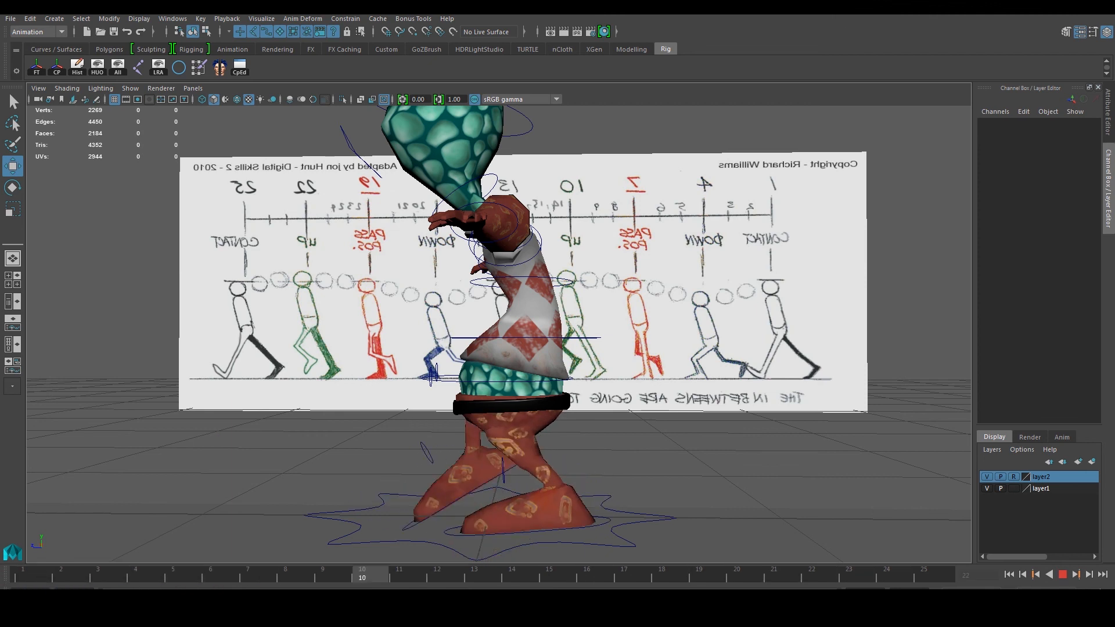
pyautogui.hotkey('alt', 'shift', 'v')
# Step: Try to shift the belly control vertically at frame 1
pyautogui.scroll(3, 601, 369)
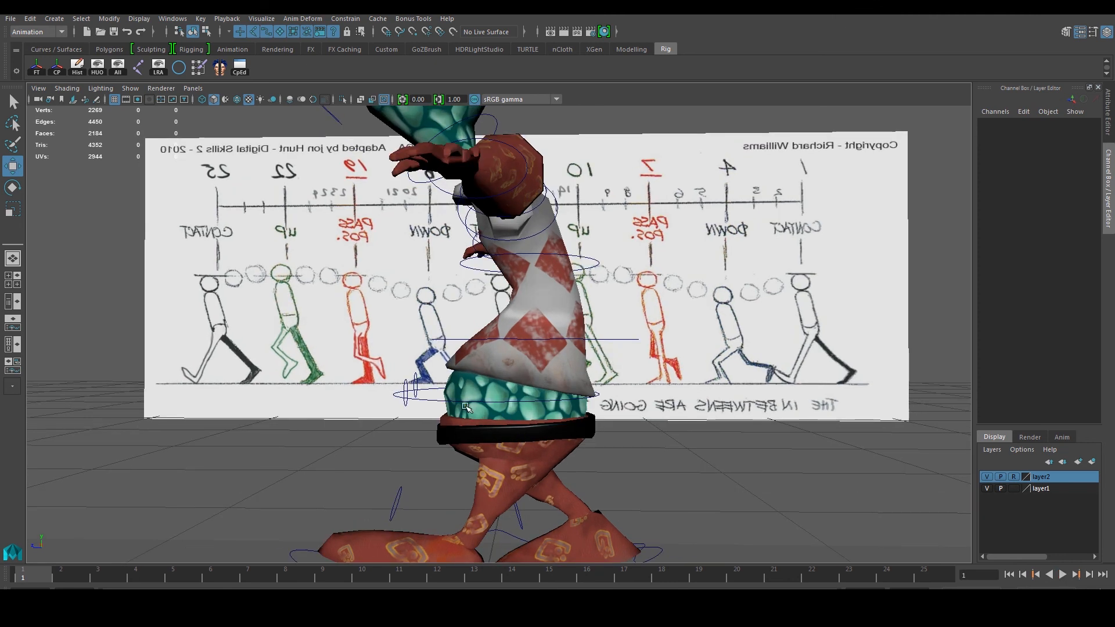
pyautogui.click(440, 400)
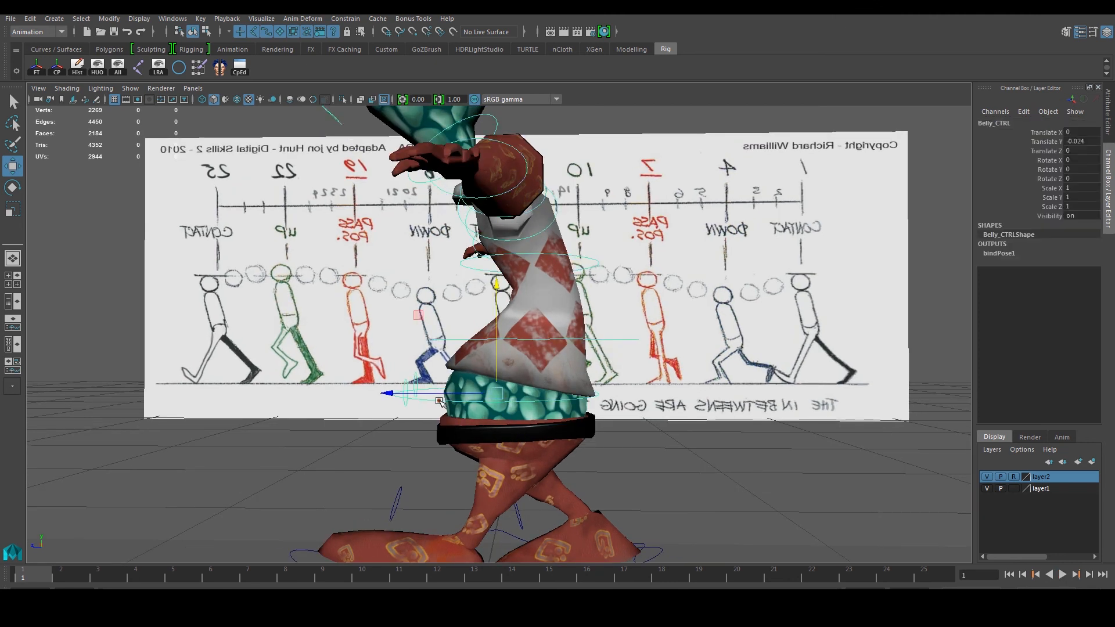
pyautogui.click(502, 294)
pyautogui.hotkey('ctrl', 'z')
pyautogui.moveTo(497, 292)
pyautogui.mouseDown()
pyautogui.moveTo(497, 270)
pyautogui.moveTo(497, 301)
pyautogui.mouseUp()
# Step: Play the walk cycle and examine it from the front and from the character's other side
pyautogui.click(1063, 574)
pyautogui.scroll(-2, 830, 478)
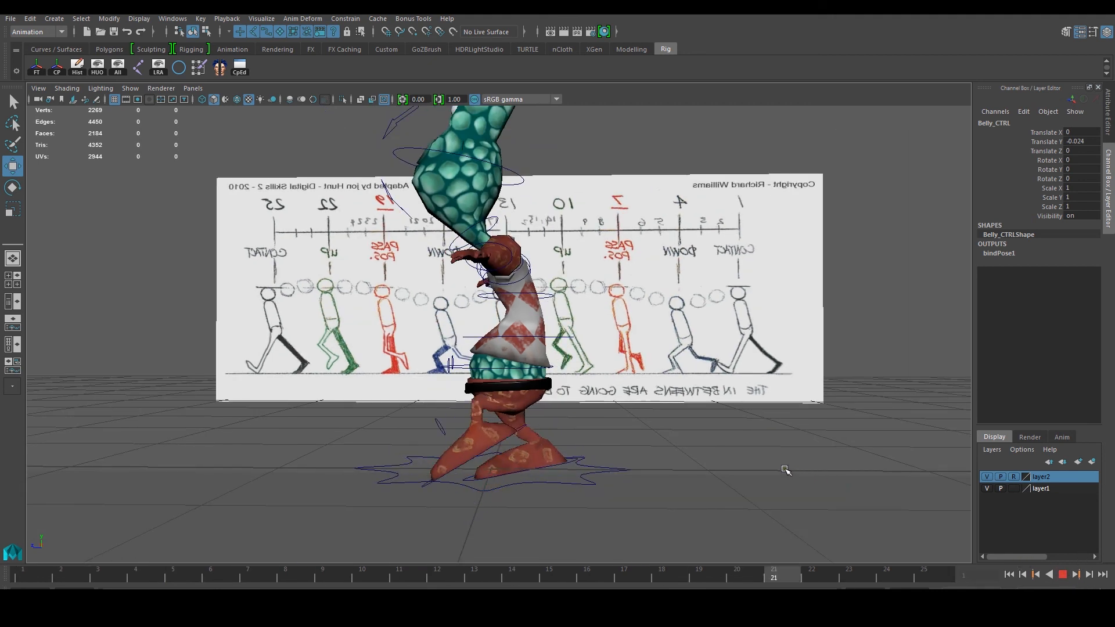
pyautogui.keyDown('alt'); pyautogui.moveTo(784, 468); pyautogui.dragTo(747, 480); pyautogui.keyUp('alt')
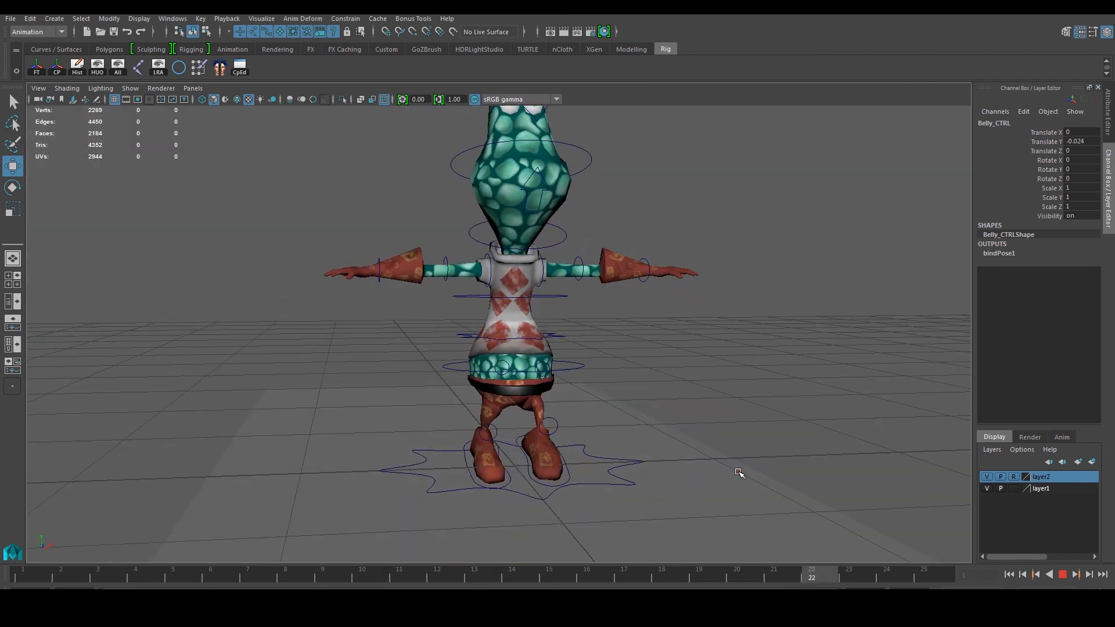
pyautogui.keyDown('alt'); pyautogui.moveTo(592, 465); pyautogui.dragTo(699, 454); pyautogui.keyUp('alt')
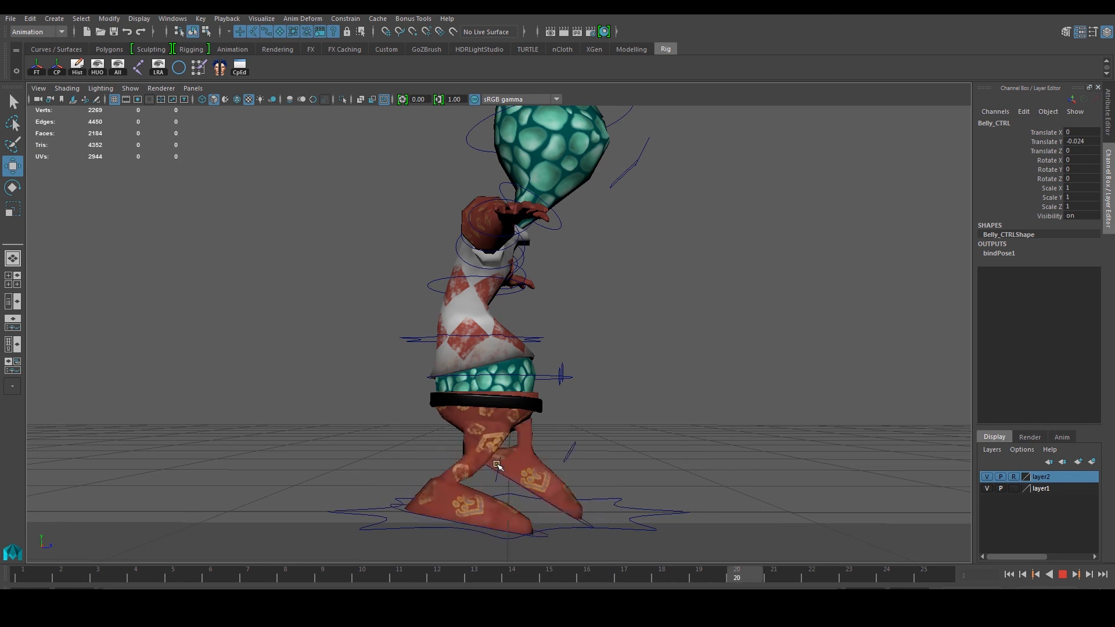
pyautogui.click(813, 546)
# Step: Scrub the timeline to frame 22 and compare the character's pose with the up position on the reference chart
pyautogui.click(453, 575)
pyautogui.moveTo(446, 576); pyautogui.dragTo(812, 586)
pyautogui.keyDown('alt'); pyautogui.moveTo(759, 490); pyautogui.dragTo(450, 474); pyautogui.keyUp('alt')
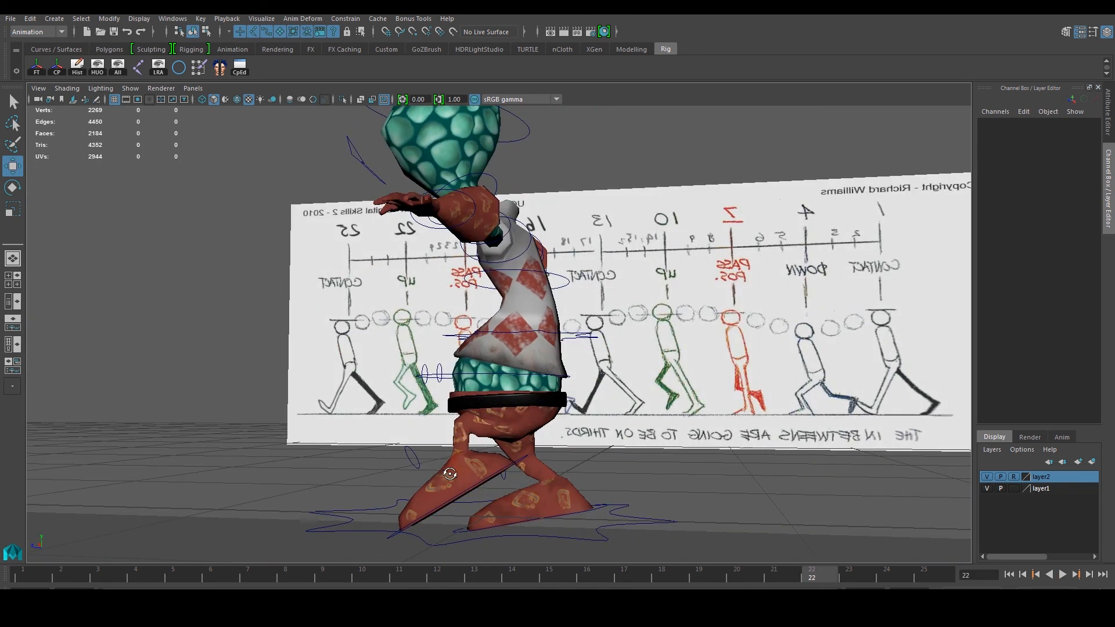
pyautogui.keyDown('alt'); pyautogui.moveTo(525, 459); pyautogui.dragTo(505, 488, button='middle'); pyautogui.keyUp('alt')
pyautogui.keyDown('alt'); pyautogui.moveTo(513, 481); pyautogui.dragTo(453, 376); pyautogui.keyUp('alt')
pyautogui.keyDown('alt'); pyautogui.moveTo(453, 376); pyautogui.dragTo(510, 397, button='middle'); pyautogui.keyUp('alt')
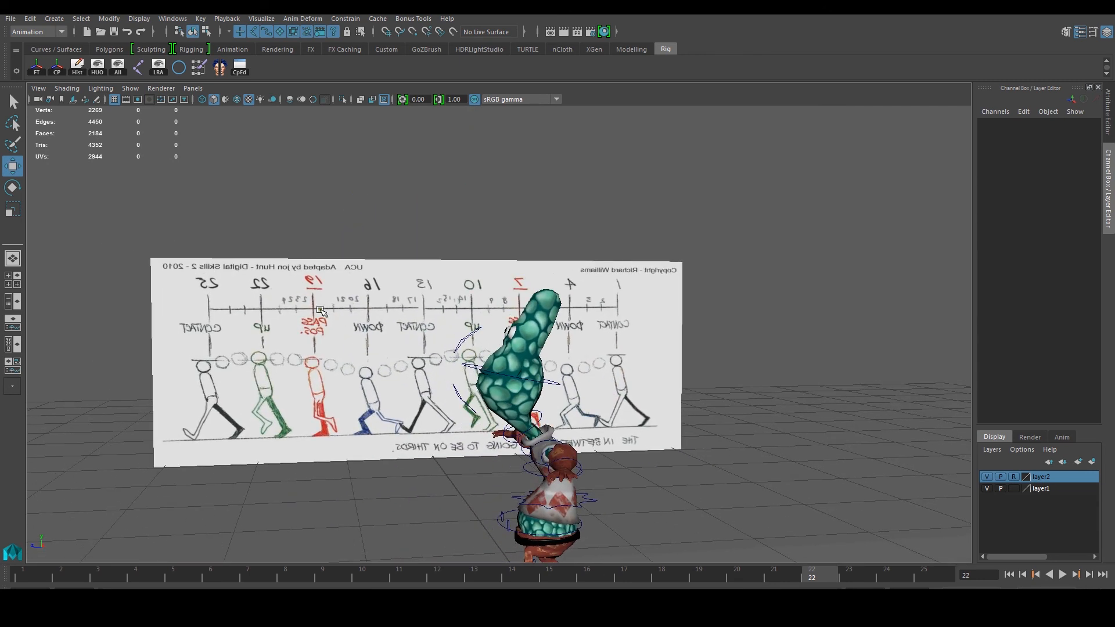
pyautogui.keyDown('alt'); pyautogui.moveTo(305, 310); pyautogui.dragTo(311, 355, button='middle'); pyautogui.keyUp('alt')
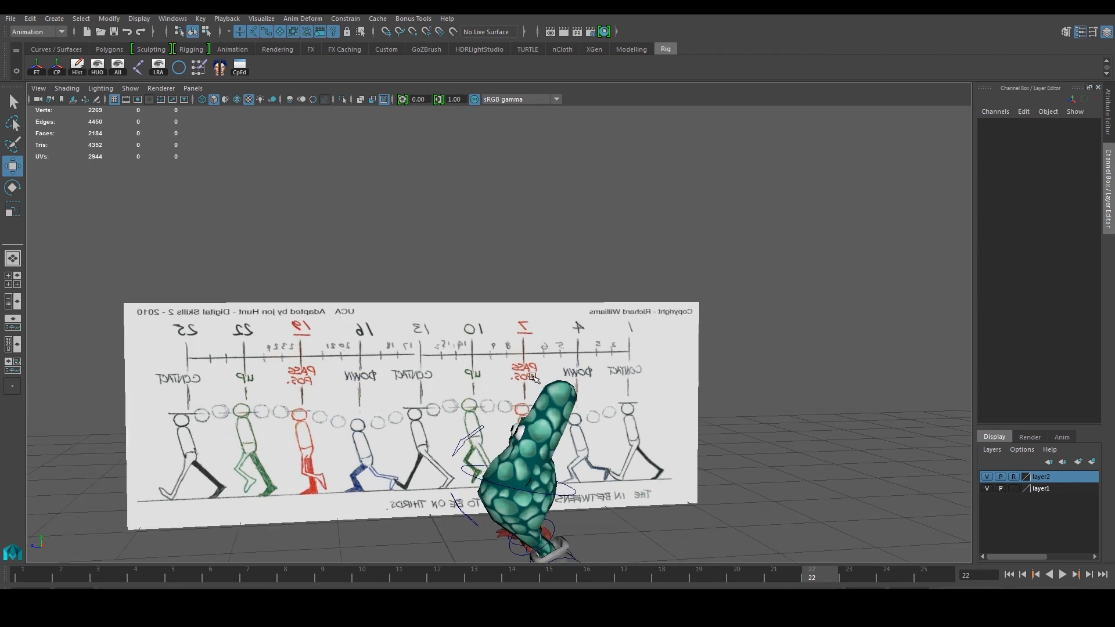